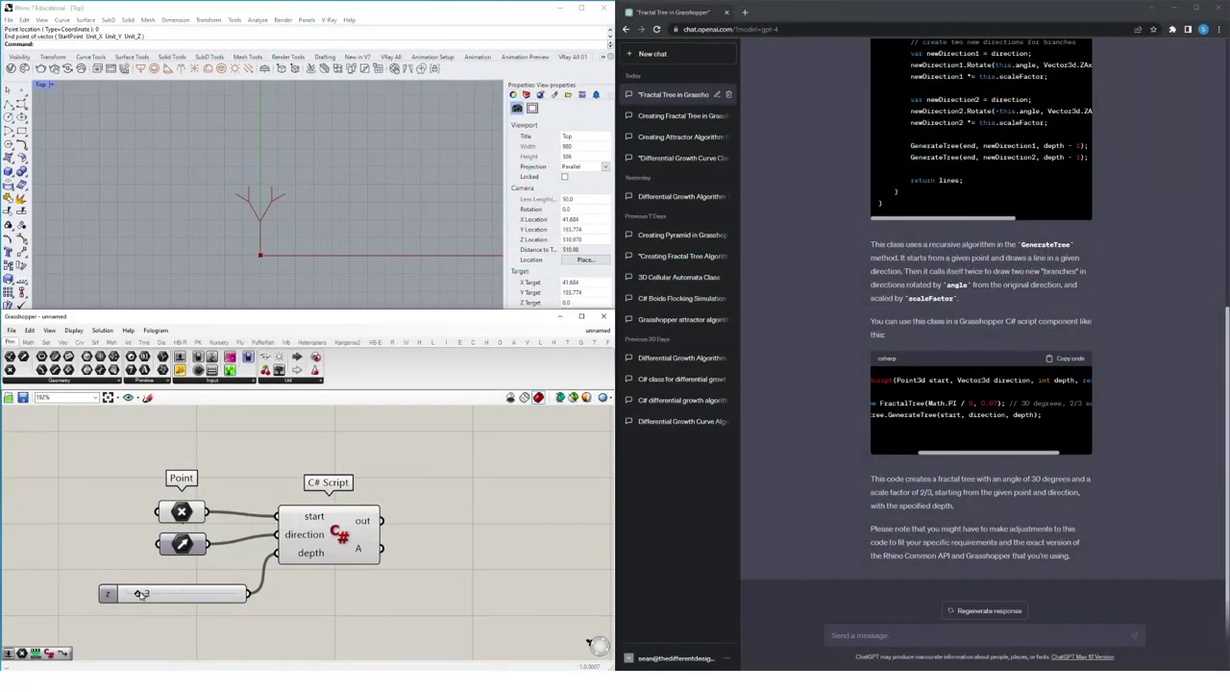
Add a Button and wire it into Component Generator.
left_click_drag(142, 603, 197, 593)
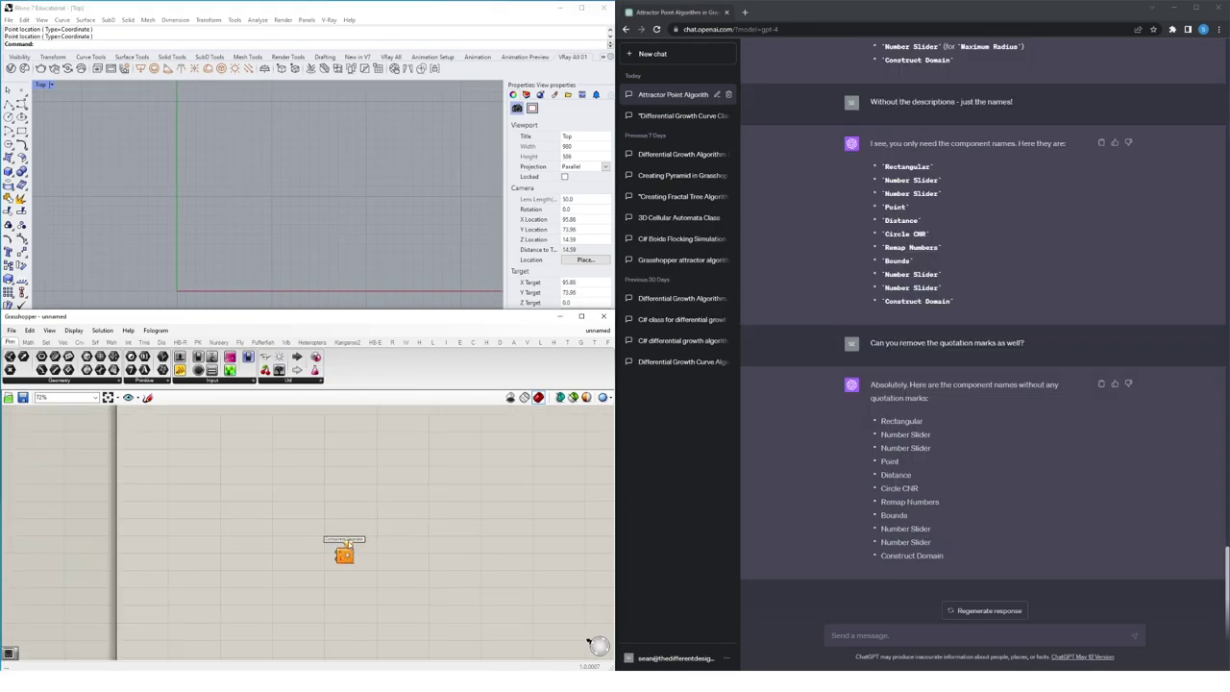
scroll(346, 542, "up", 2)
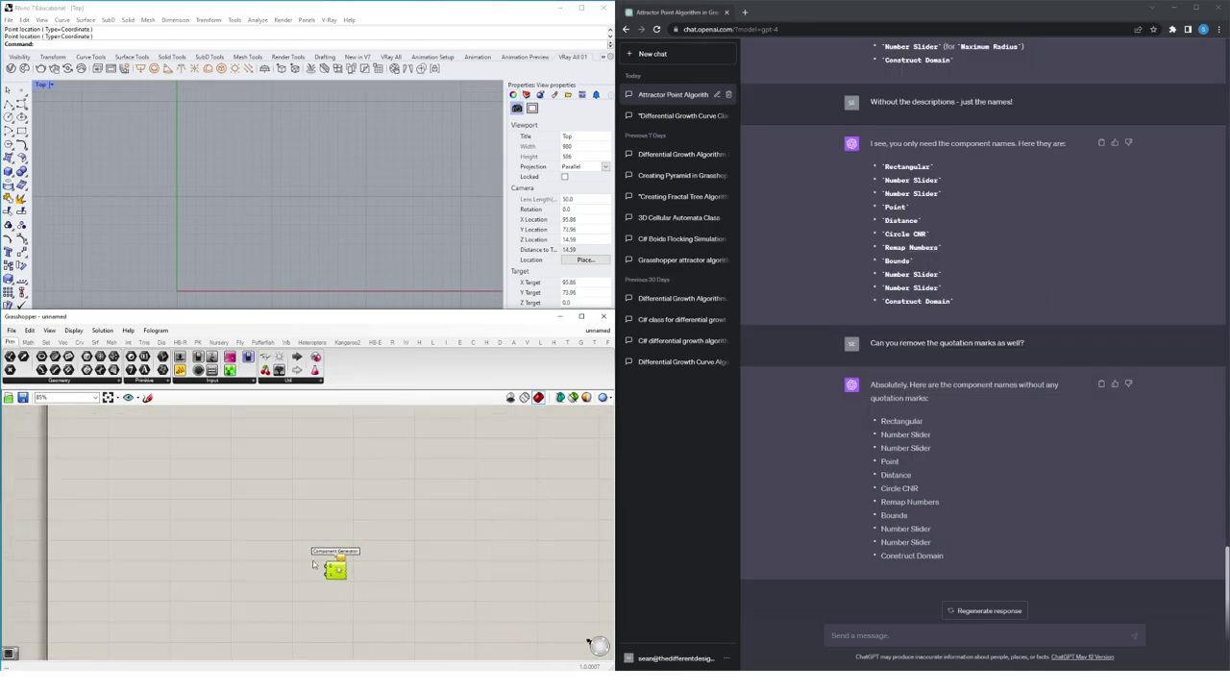
double_click(287, 567)
type("bu")
key("Return")
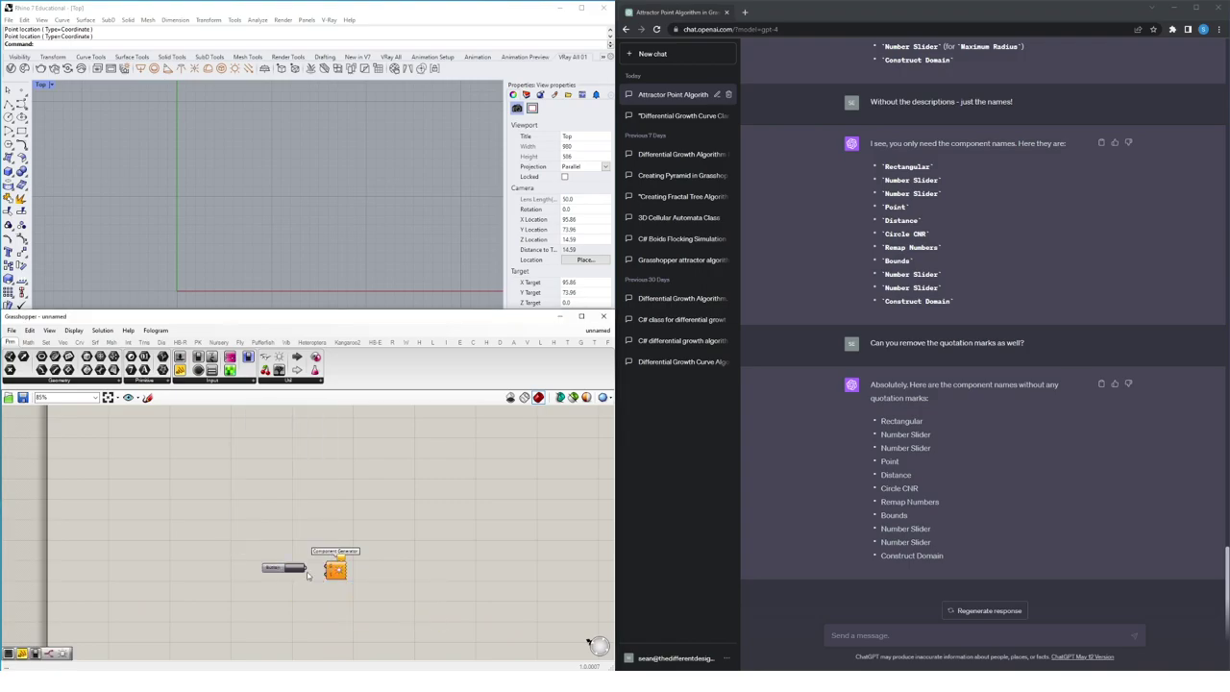
left_click_drag(298, 555, 301, 602)
Paste ChatGPT's list of component names into the yellow Panel.
right_click(274, 606)
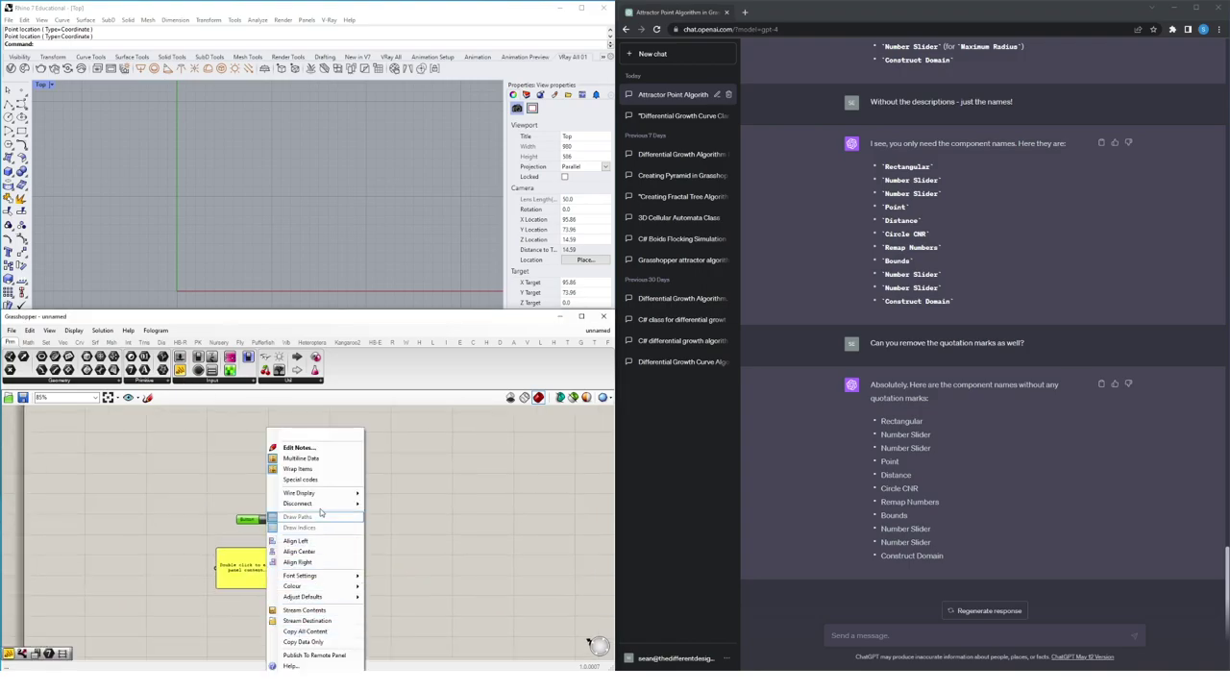
left_click(318, 519)
left_click_drag(944, 557, 704, 499)
key("ctrl+c")
double_click(256, 557)
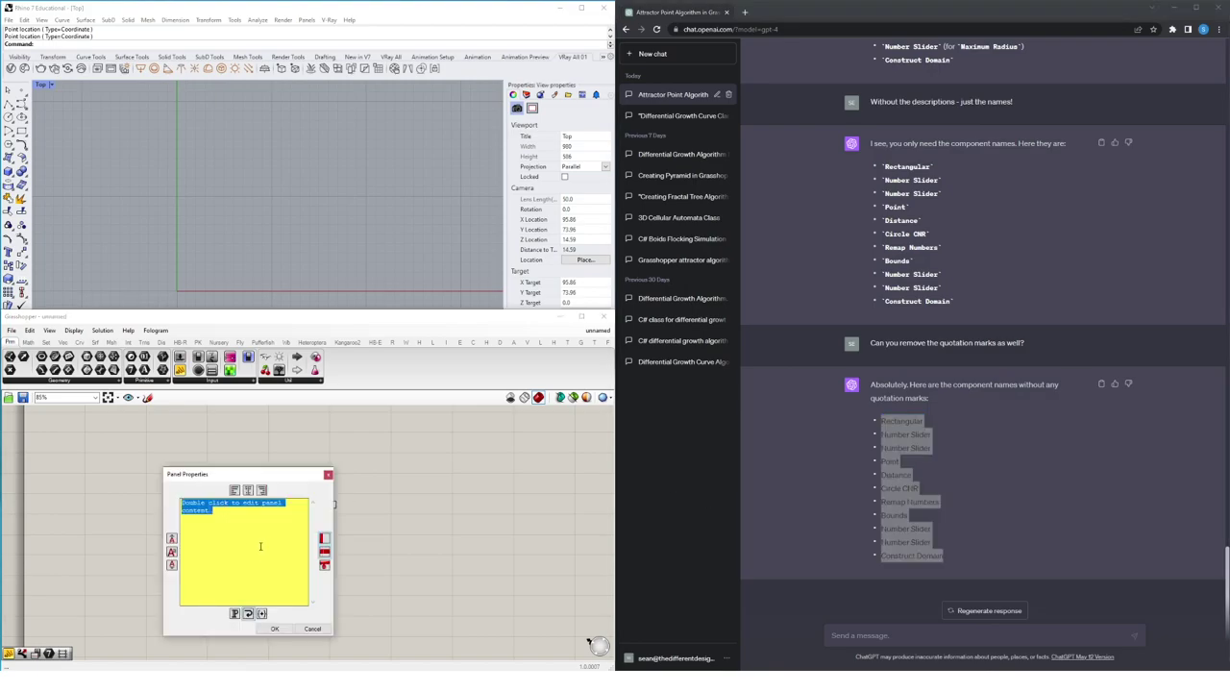
key("ctrl+v")
left_click(324, 557)
Trigger the Button so Component Generator places the listed components.
scroll(324, 557, "down", 2)
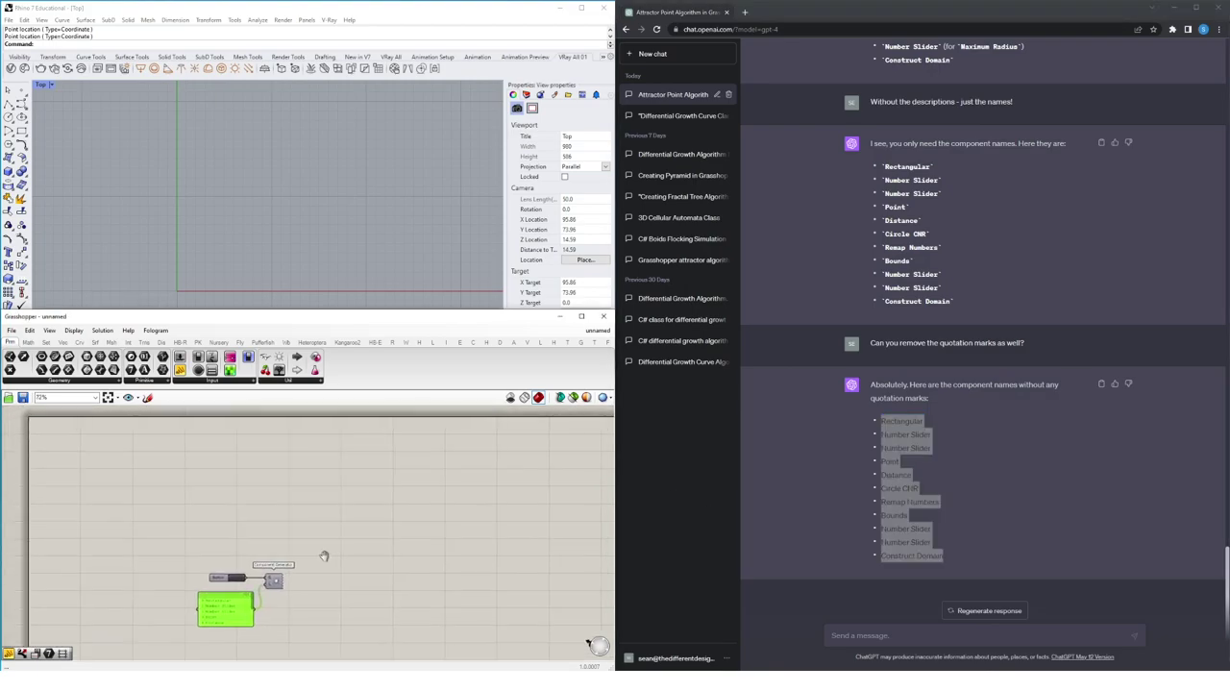
left_click(227, 577)
scroll(227, 509, "up", 3)
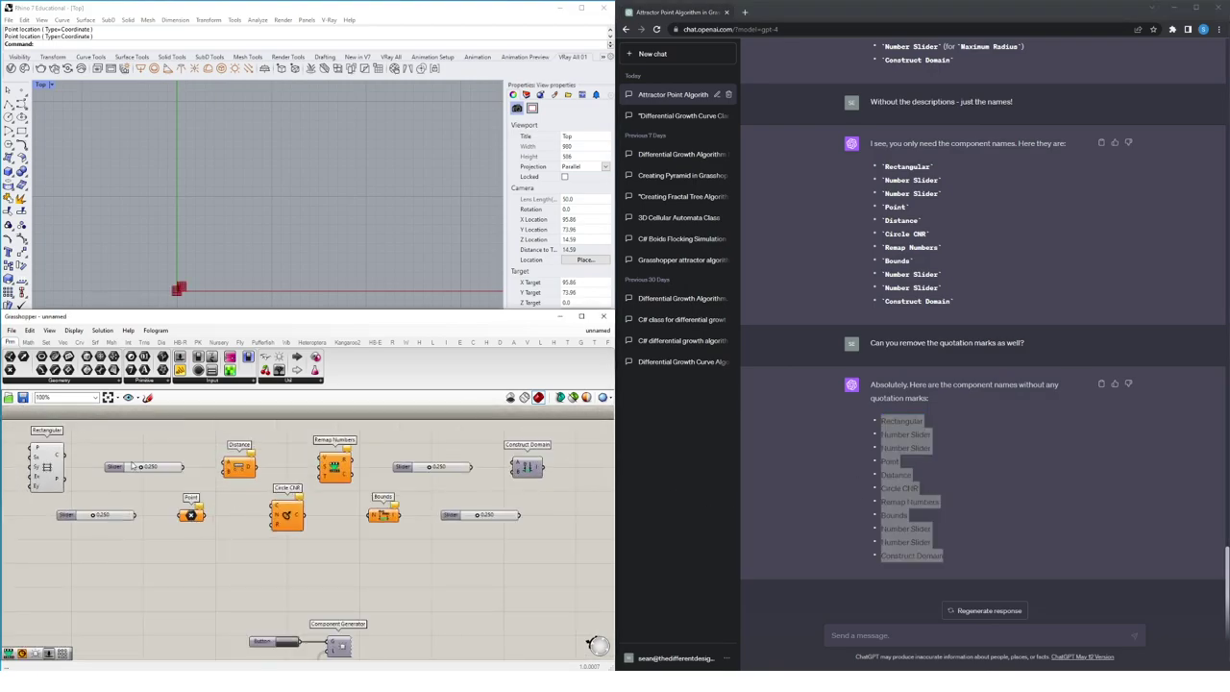
right_click_drag(216, 251, 171, 276)
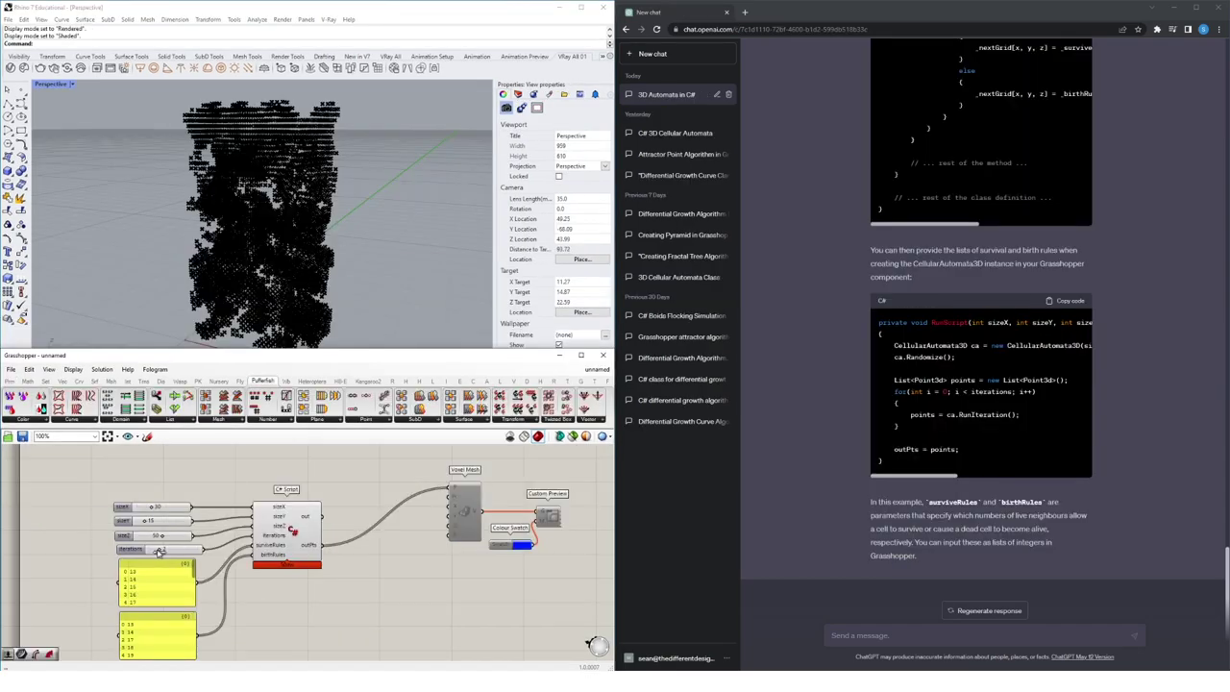
left_click_drag(159, 550, 171, 550)
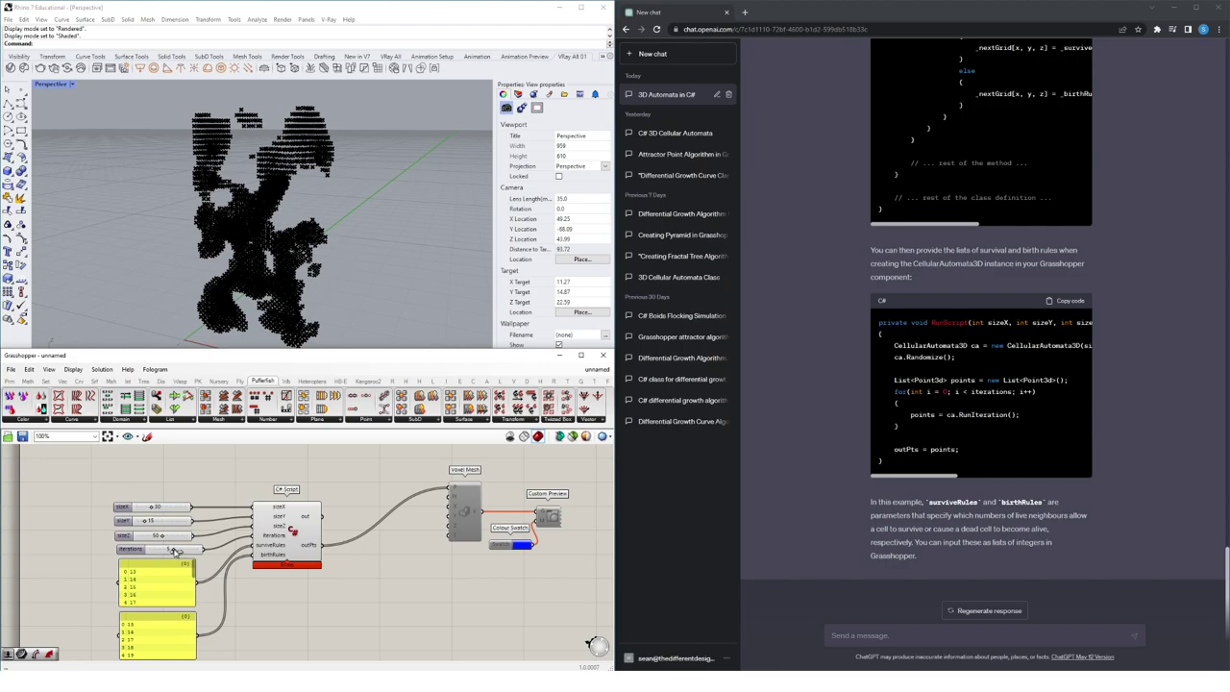
Raise the iteration sliders to 292 and 390, orbiting the Perspective view to inspect the denser sphere.
left_click_drag(176, 552, 180, 552)
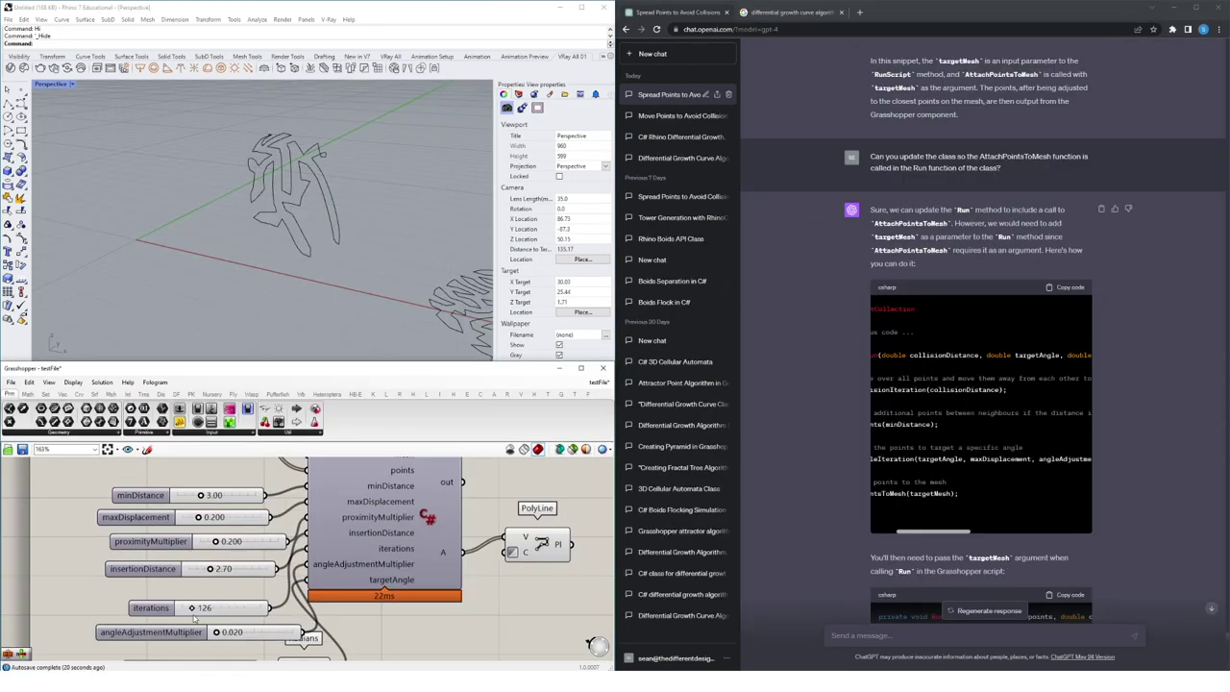
left_click_drag(200, 615, 210, 616)
right_click_drag(251, 227, 241, 269)
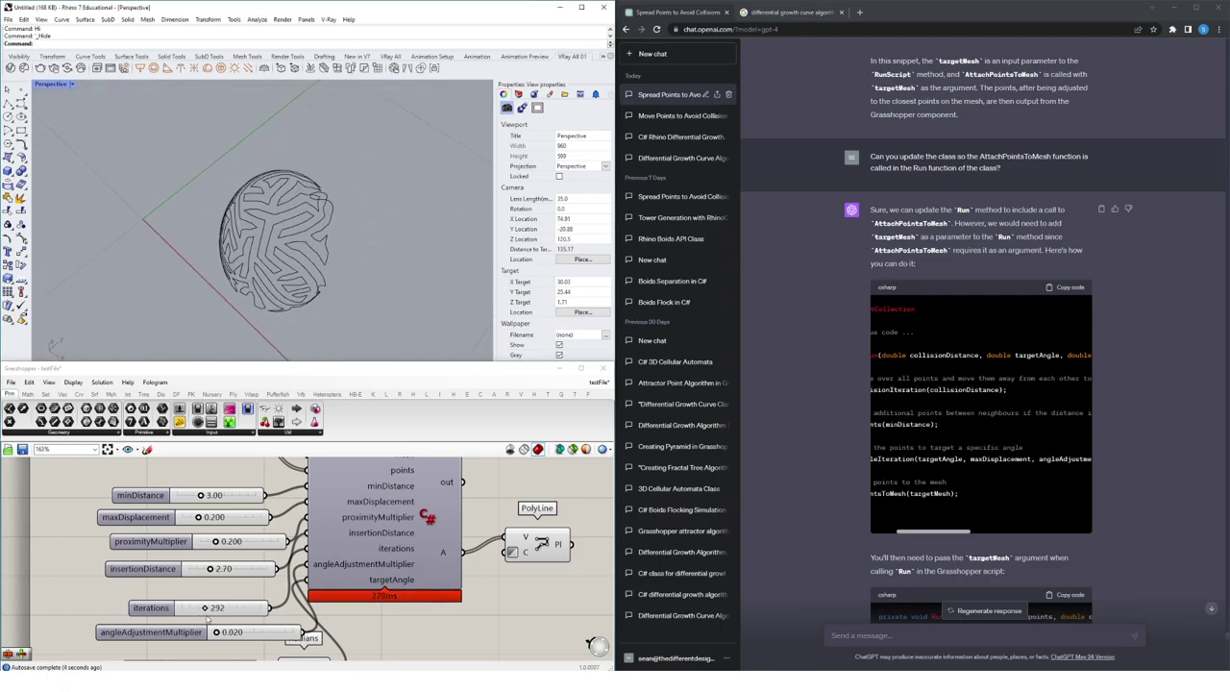
right_click_drag(223, 631, 208, 573)
left_click_drag(192, 550, 198, 551)
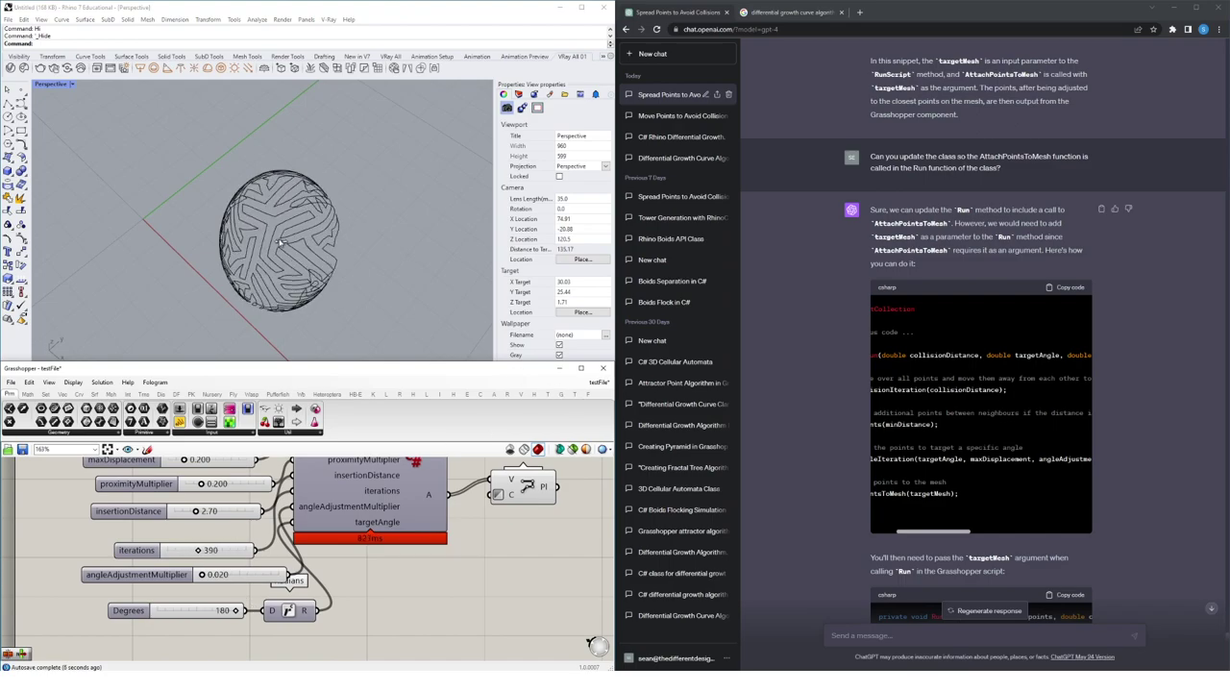
mouse_move(351, 274)
right_mouse_down()
mouse_move(279, 192)
mouse_move(367, 263)
right_mouse_up()
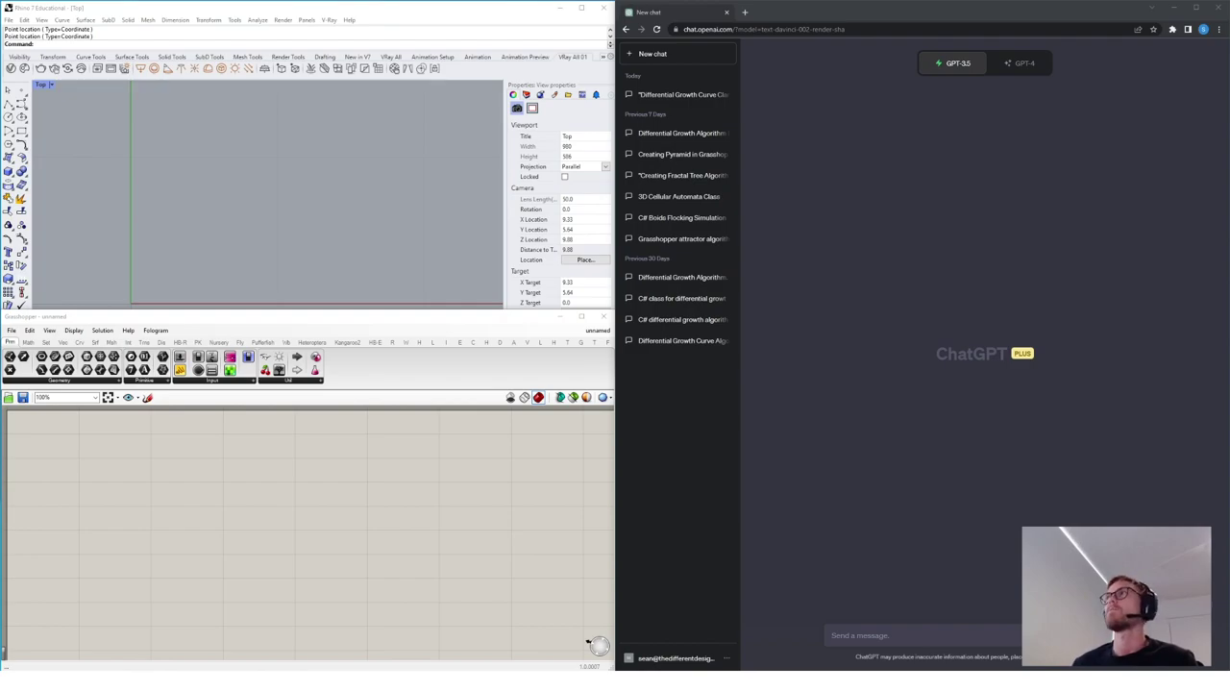
Set the new ChatGPT chat to the GPT-4 model.
left_click(1019, 64)
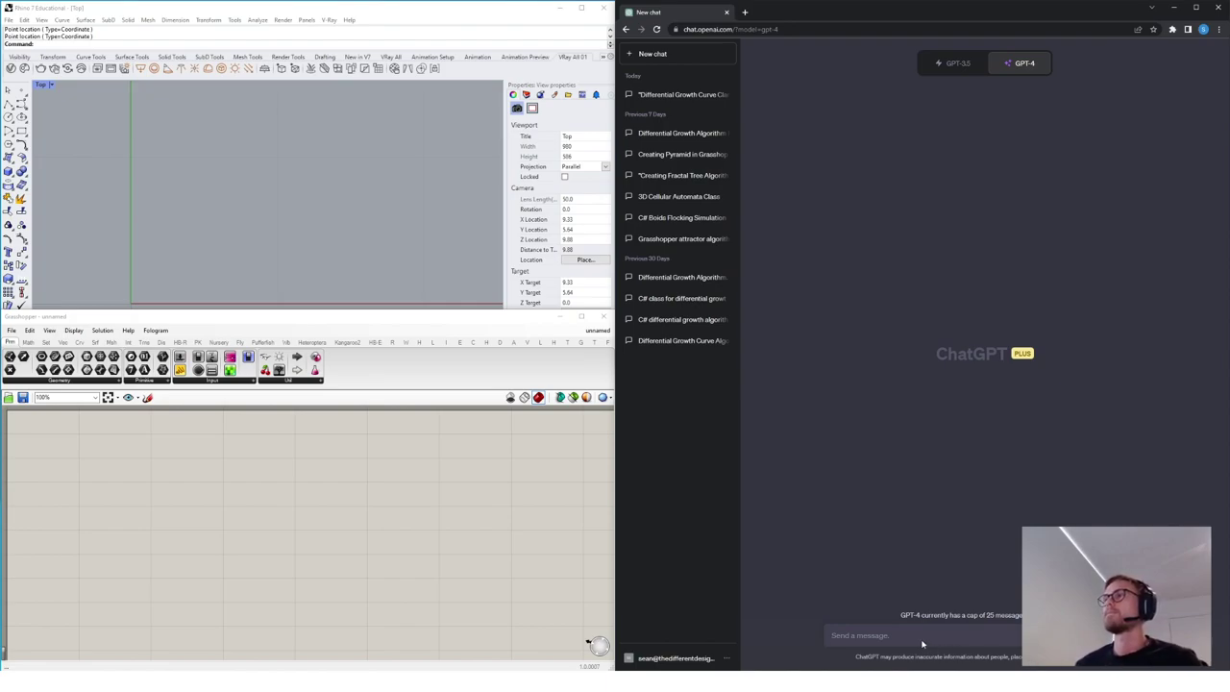
Ask GPT-4 how to build a simple attractor point algorithm on a rectangular grid in Grasshopper.
type("Could you provide instructions on how to creat")
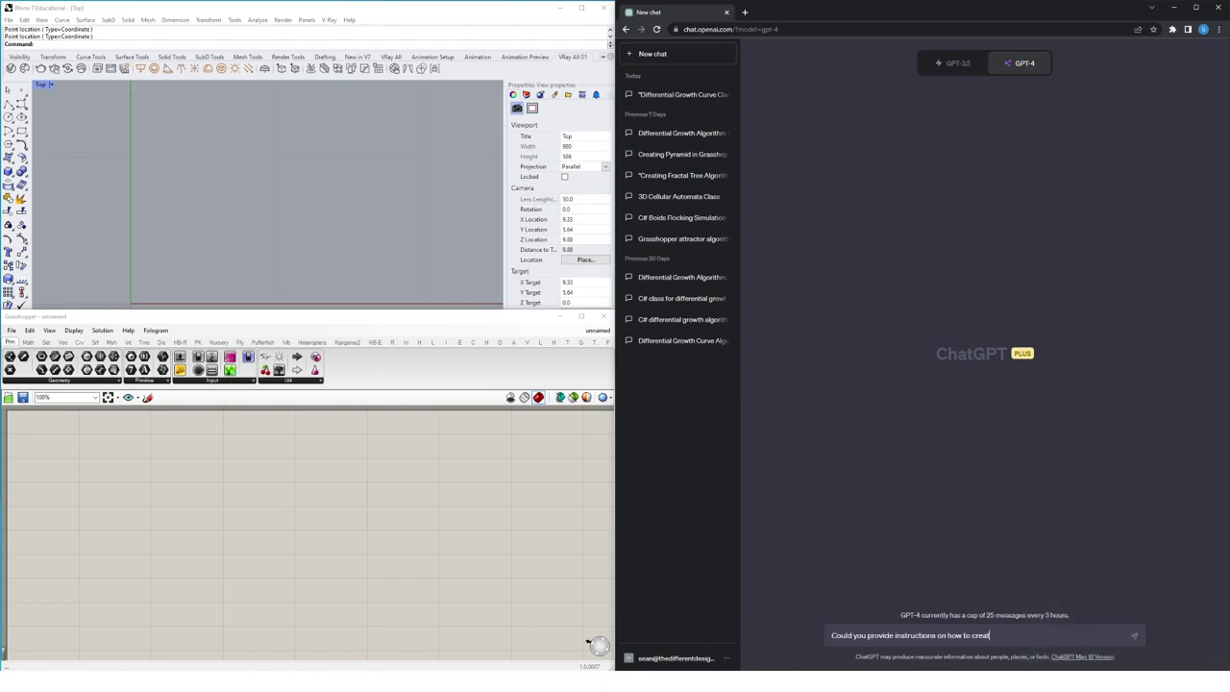
type("e a simple attractor point algorithm with a rectangular")
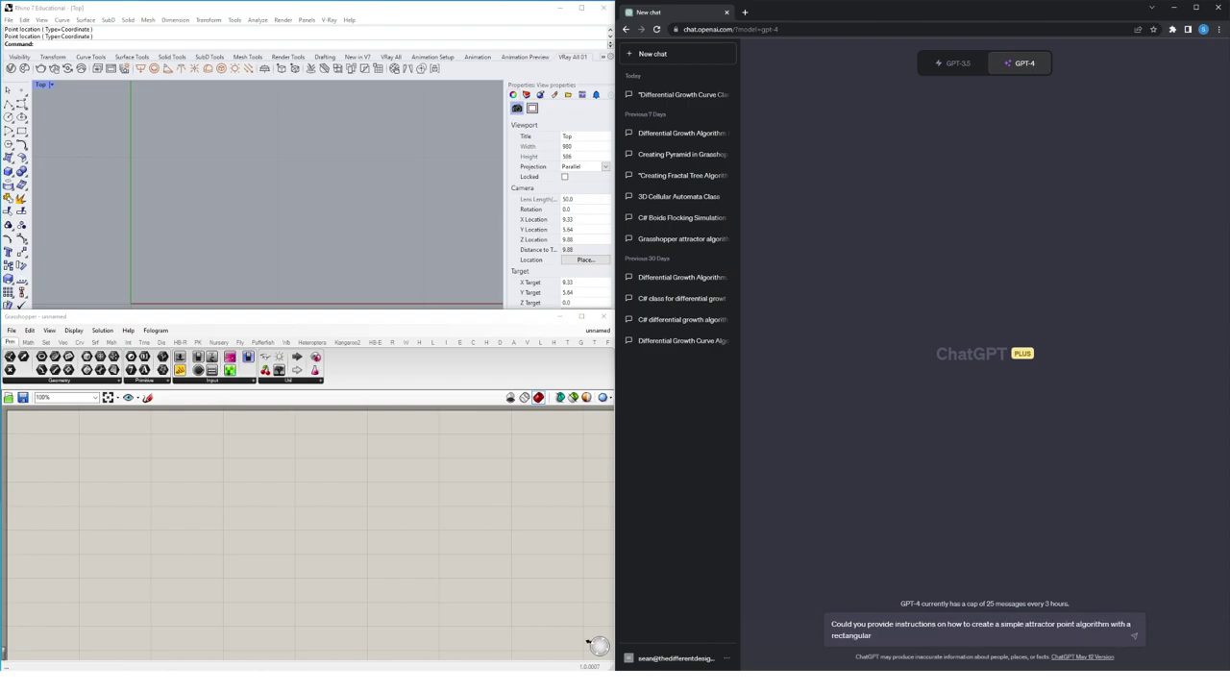
type(" grid of circles in Grasshopper for Rhino?")
key("Return")
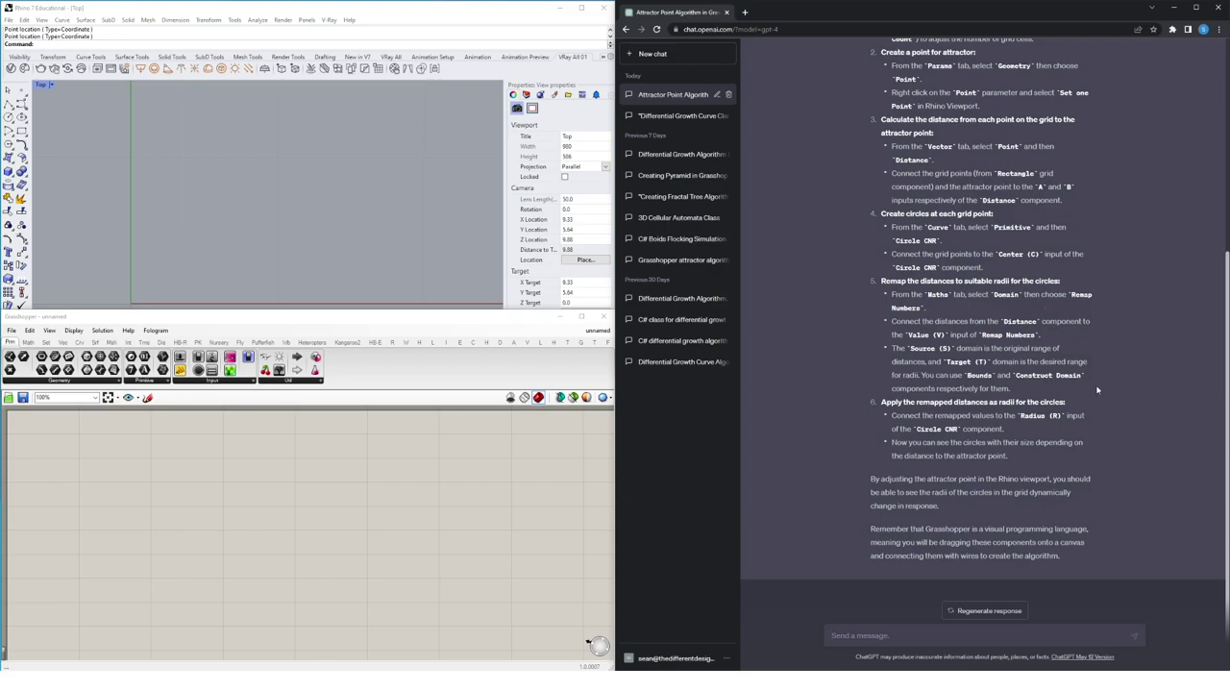
Ask ChatGPT to revise its steps with where to place Number Sliders.
scroll(1043, 296, "up", 3)
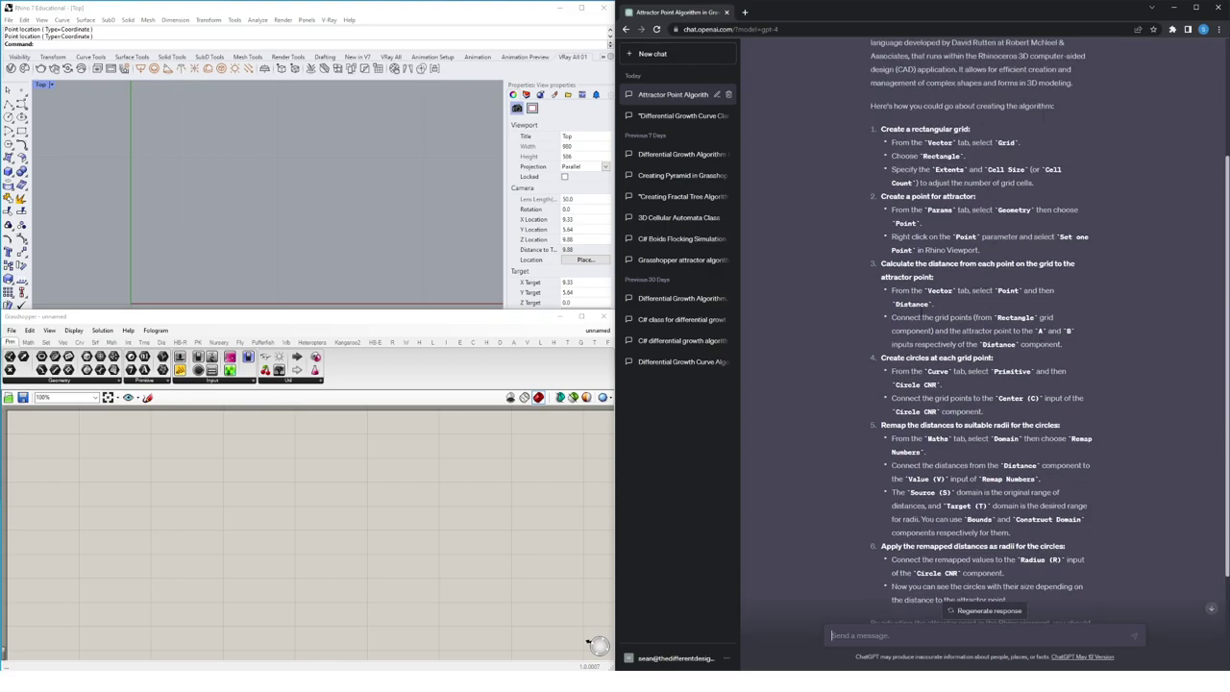
scroll(930, 520, "down", 3)
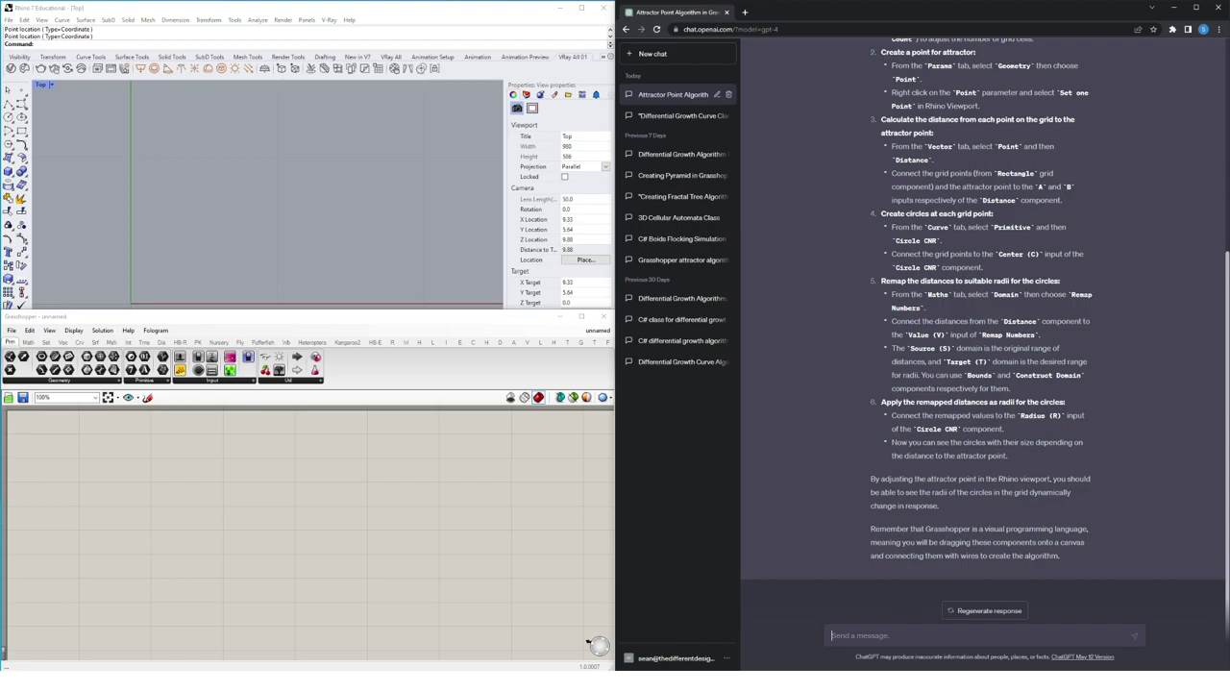
type("chanks! Could you adjust your instructions and include isntructions on where to put number sliders?")
key("Return")
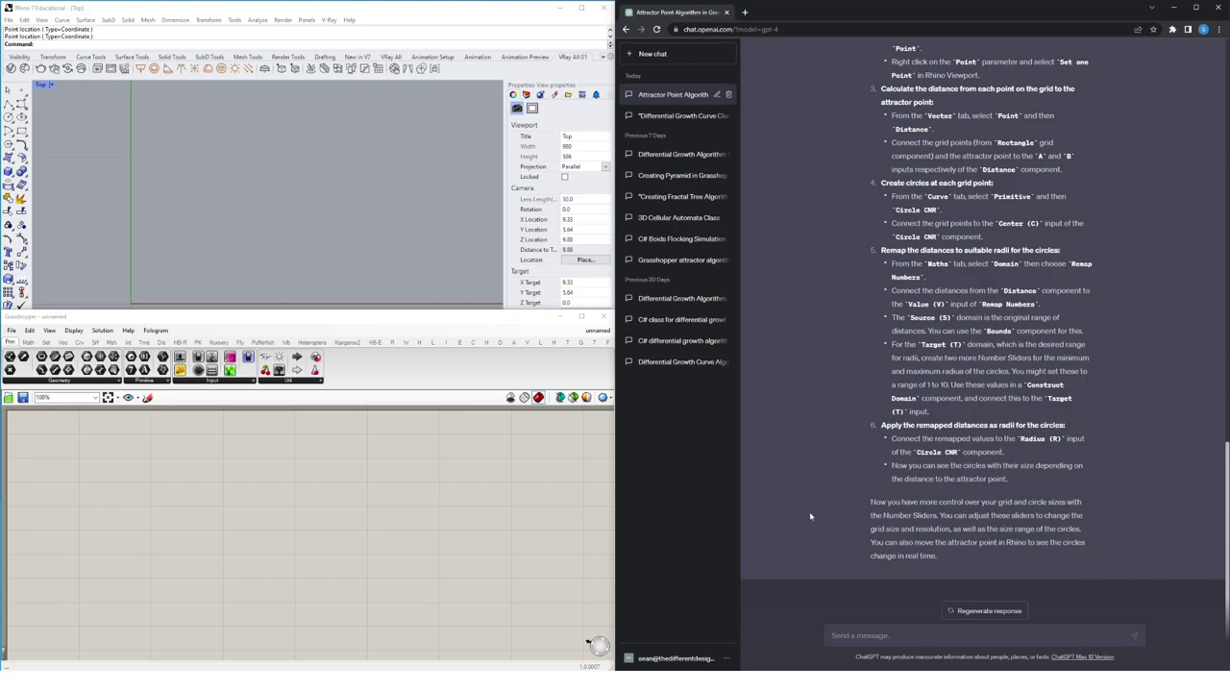
scroll(1145, 456, "up", 5)
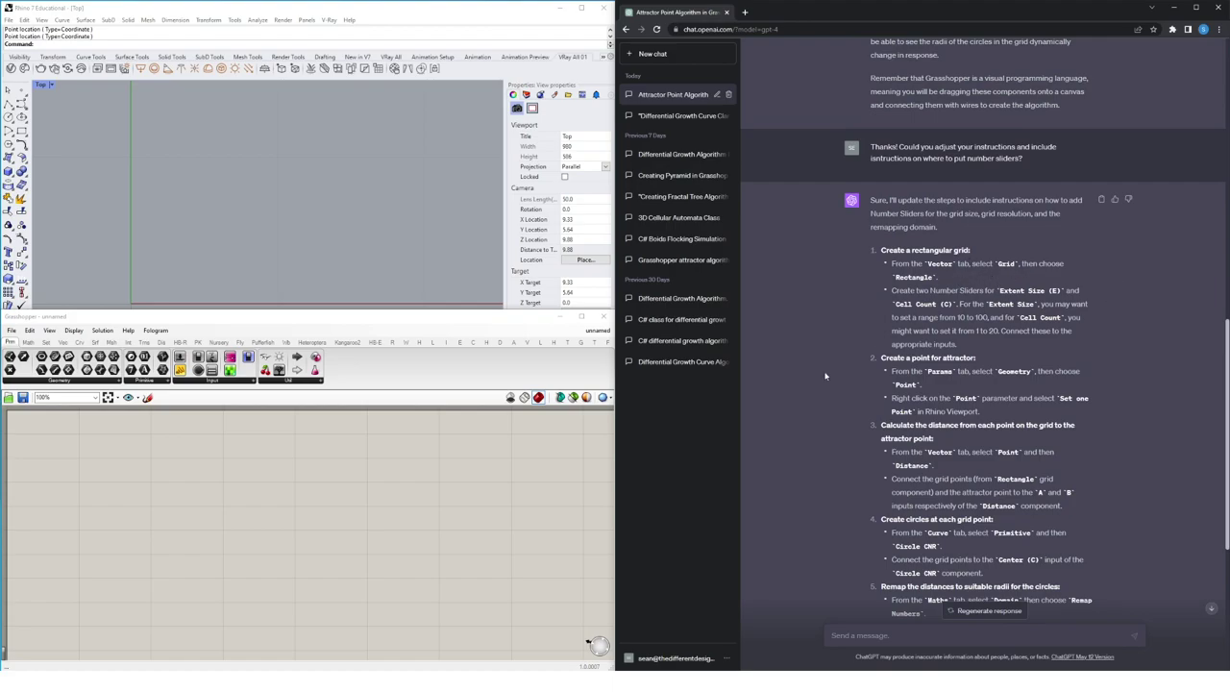
Place a Rectangular grid component from Vector > Grid and position it on the canvas.
left_click(62, 342)
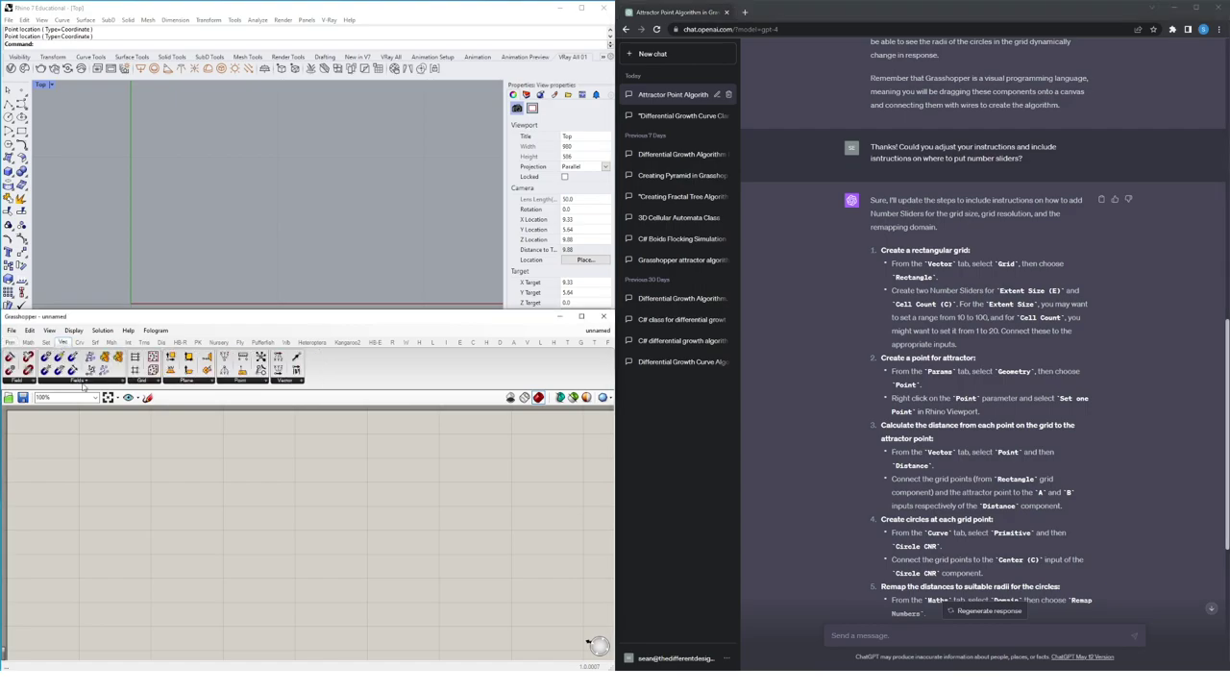
left_click(151, 382)
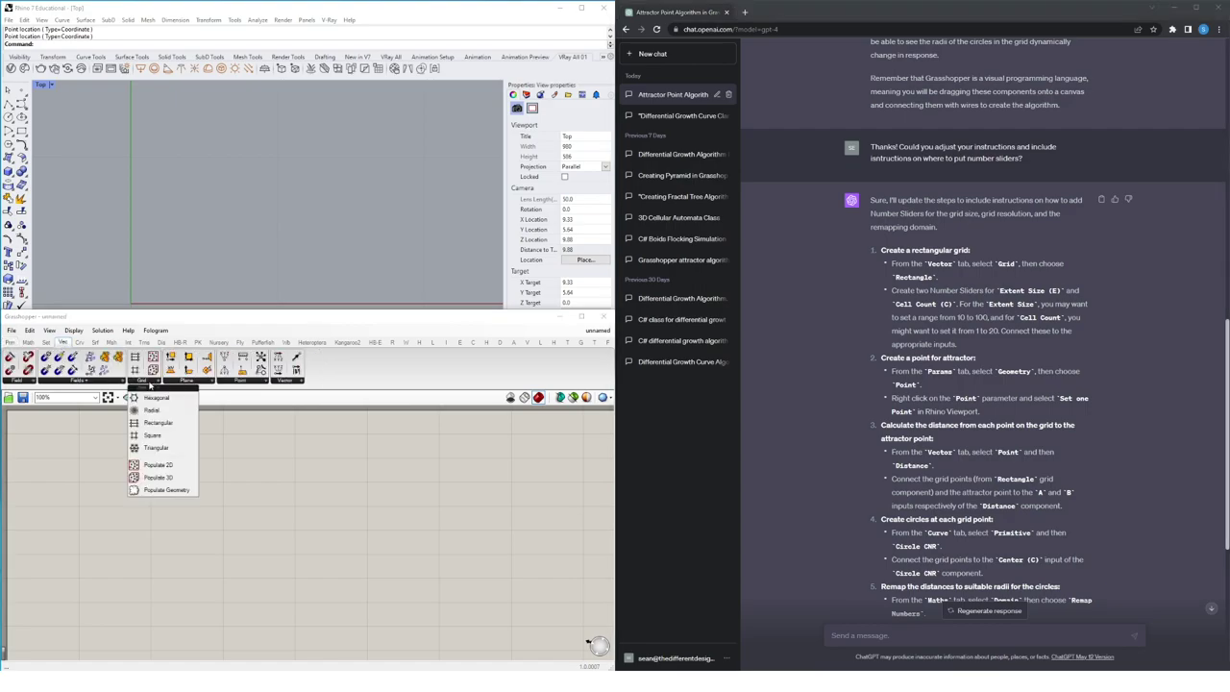
left_click(161, 424)
left_click(143, 498)
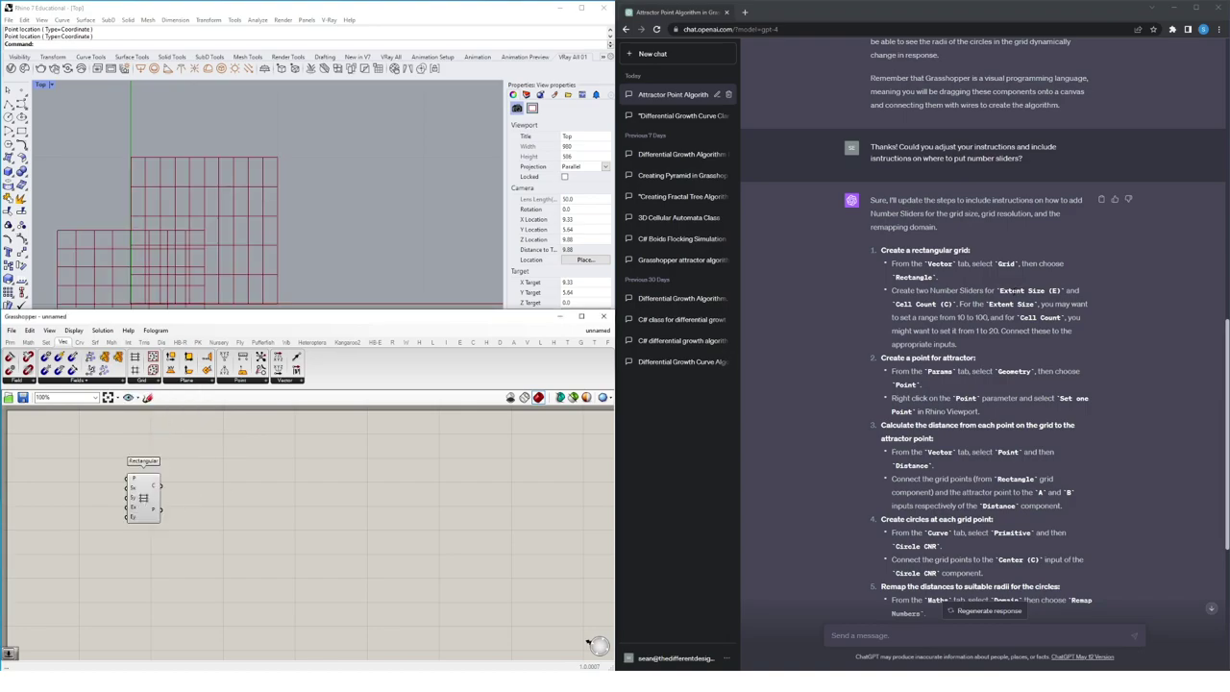
left_click_drag(144, 510, 217, 503)
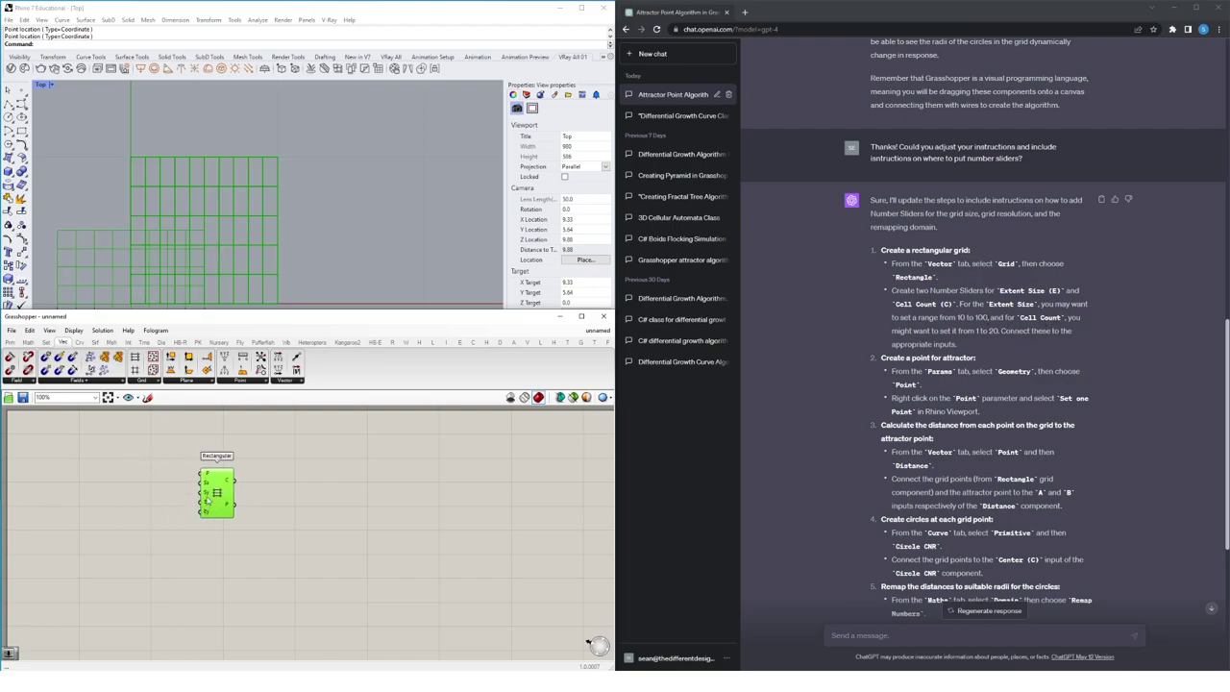
mouse_move(208, 507)
mouse_move(206, 484)
Add a Number Slider wired into the Rectangular grid's size input.
left_click_drag(217, 497, 243, 510)
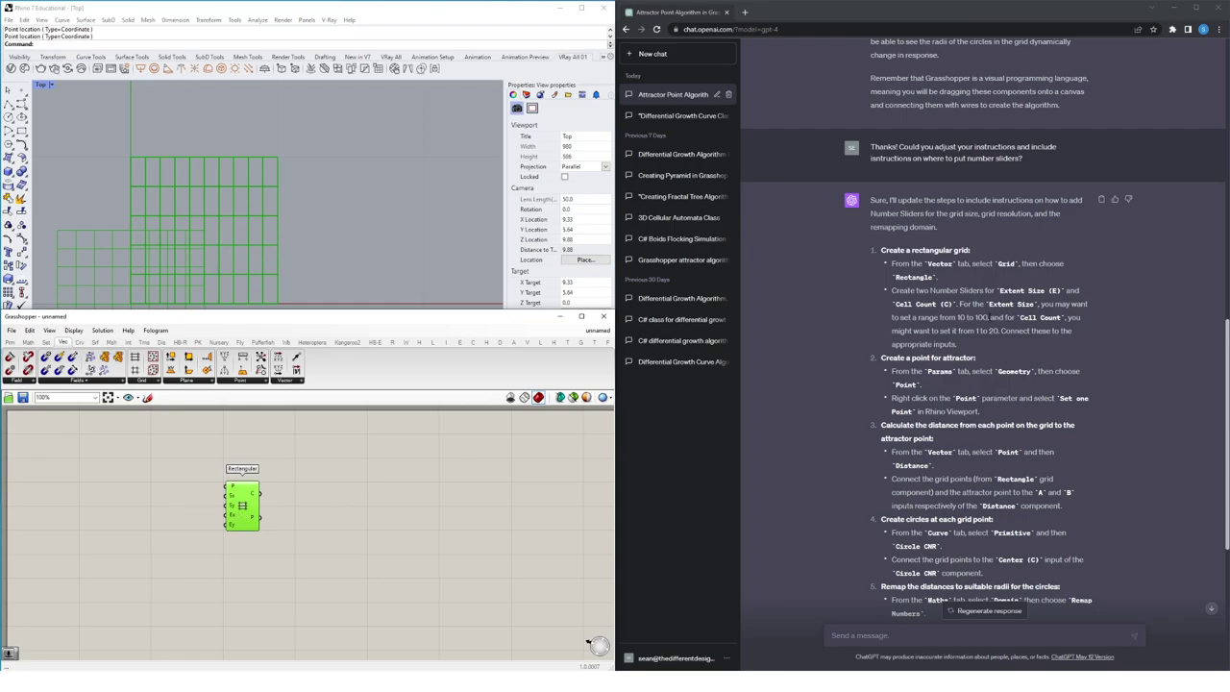
double_click(115, 509)
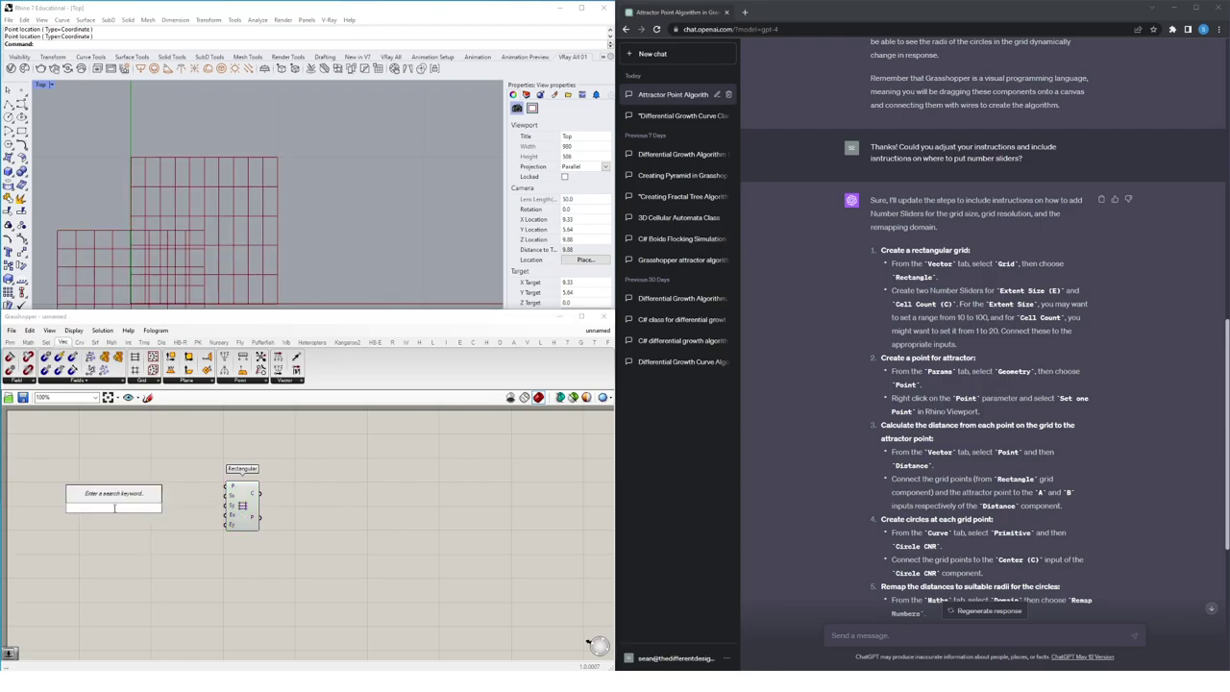
type("slider")
key("Return")
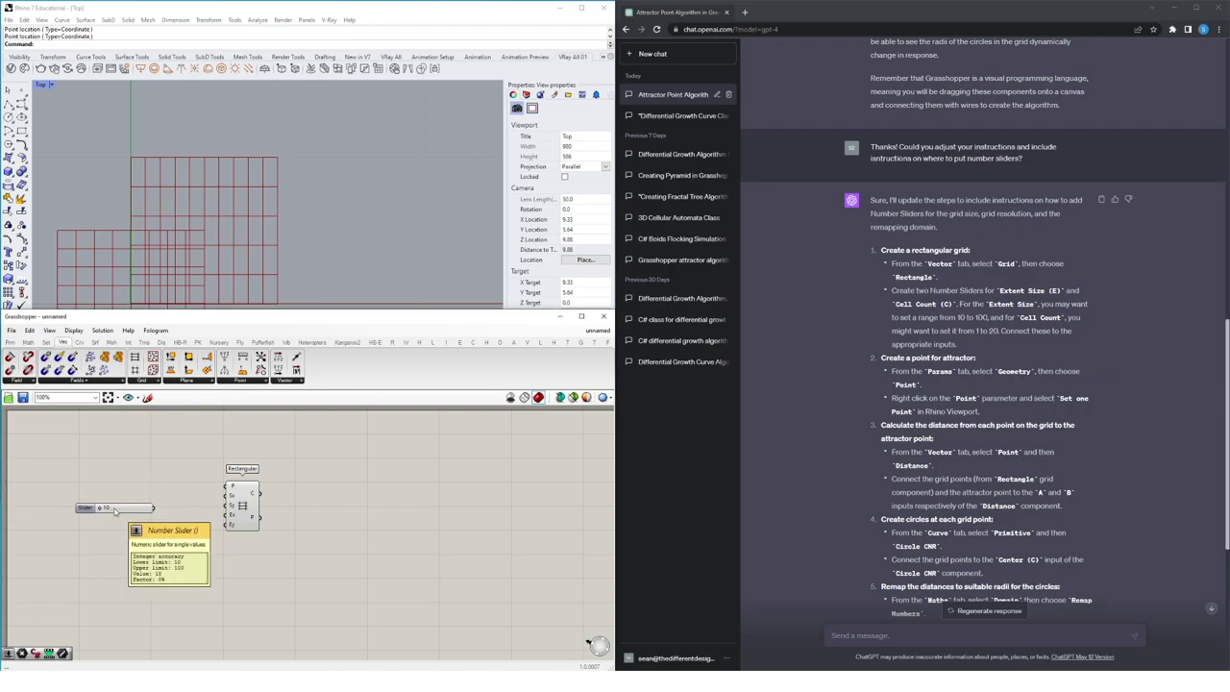
left_click_drag(116, 512, 228, 505)
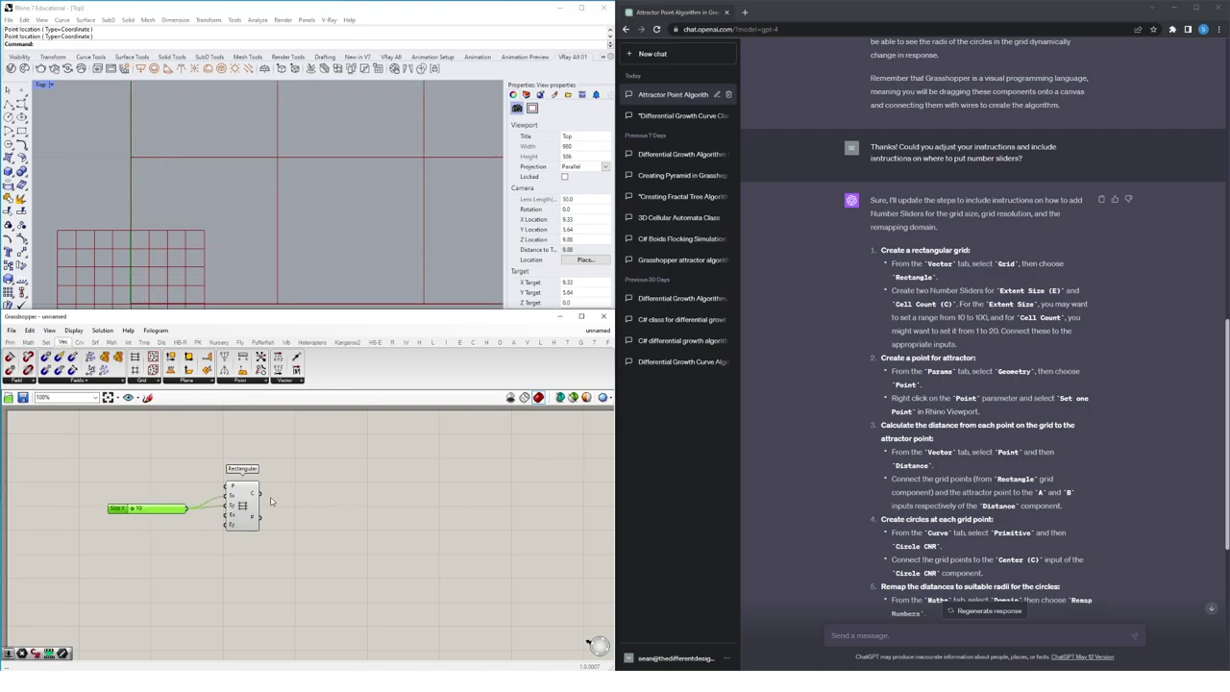
Add an Extent Y slider set to 20 and wire it into the Ey input.
double_click(127, 548)
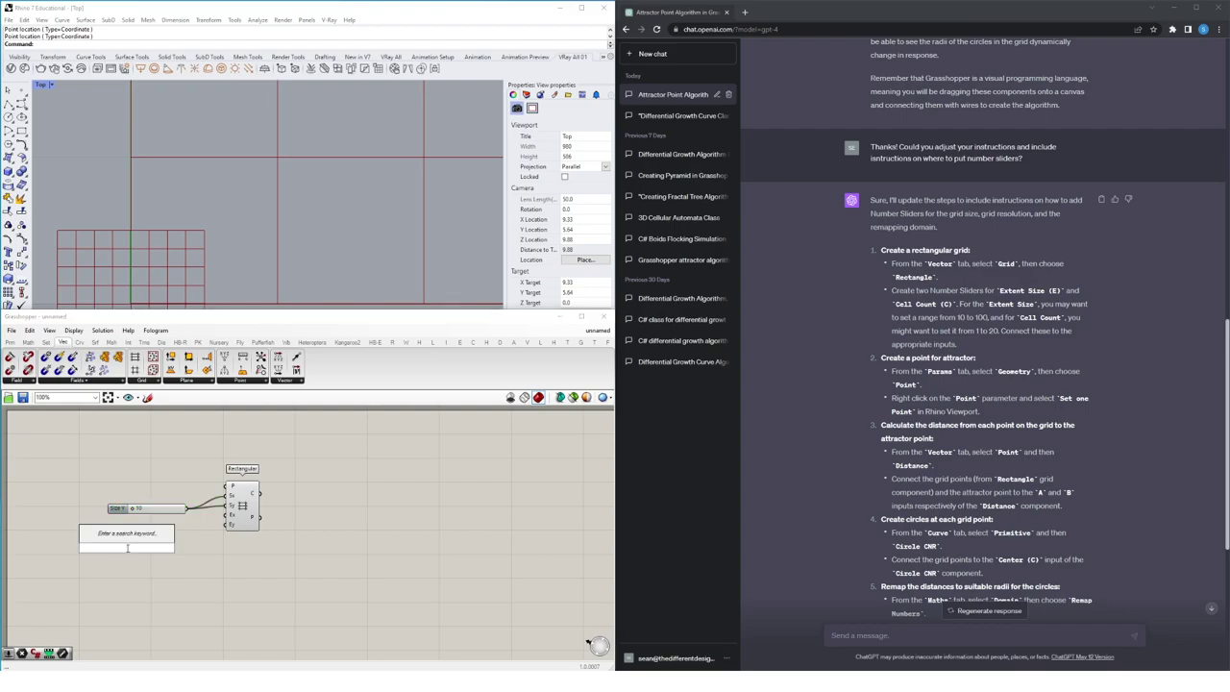
type("20")
key("Return")
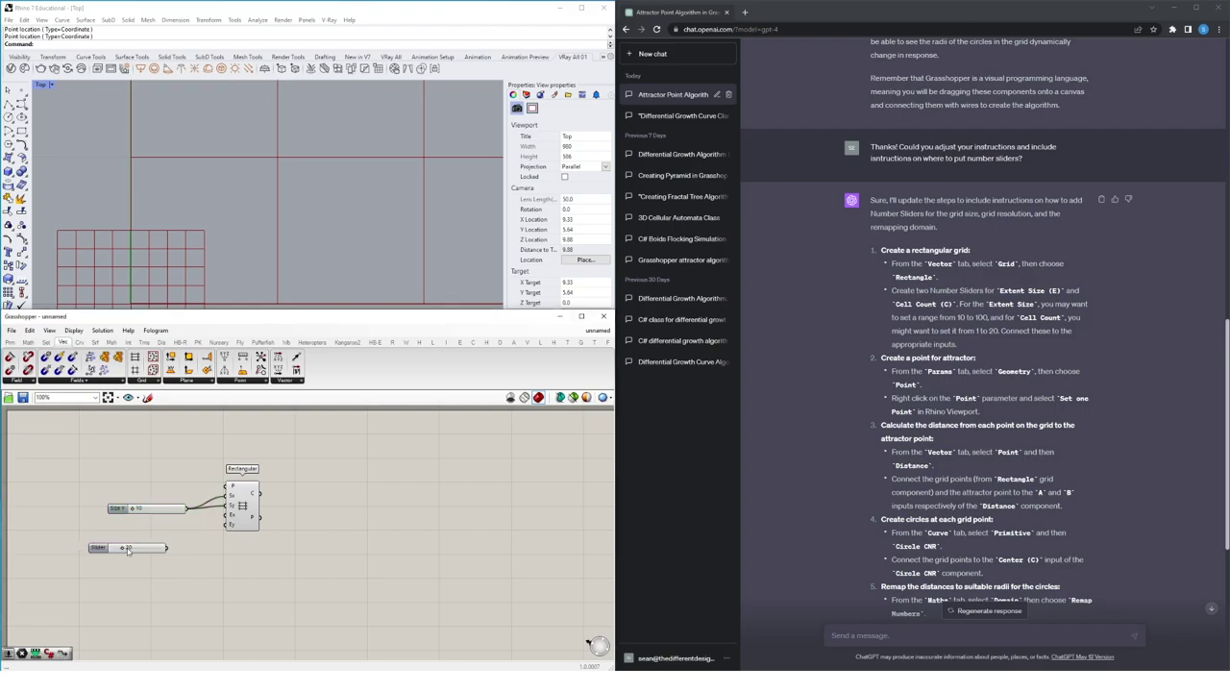
left_click_drag(167, 548, 231, 523)
left_click_drag(882, 358, 977, 357)
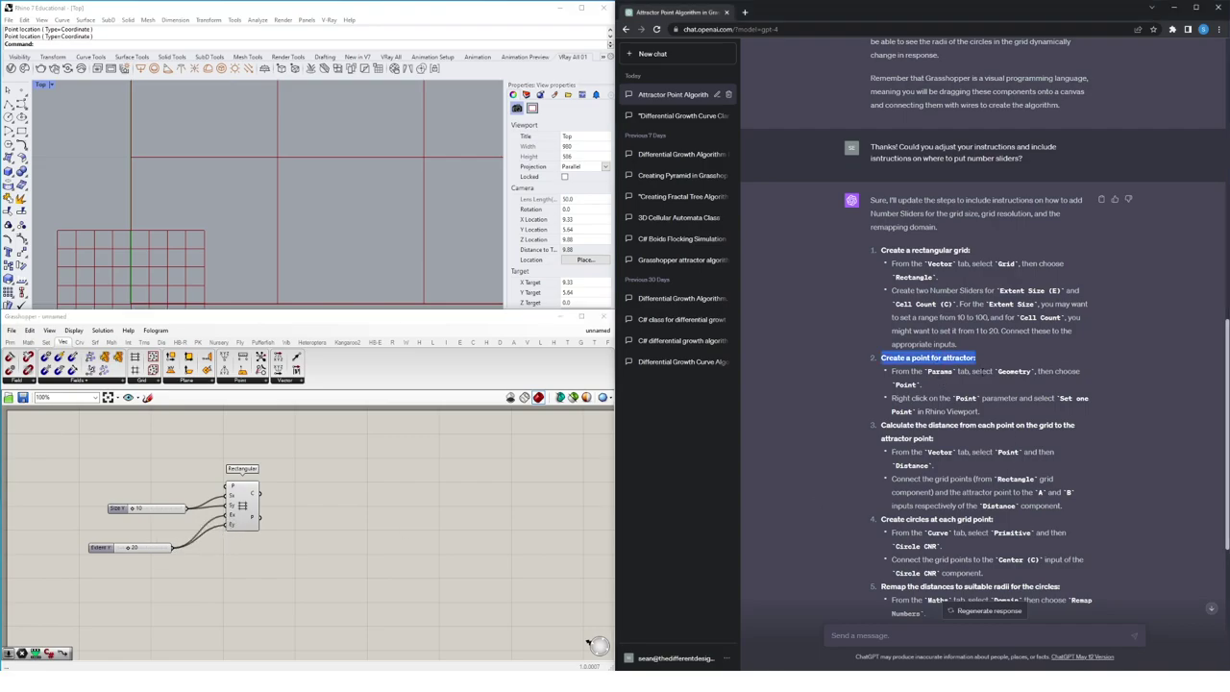
double_click(317, 577)
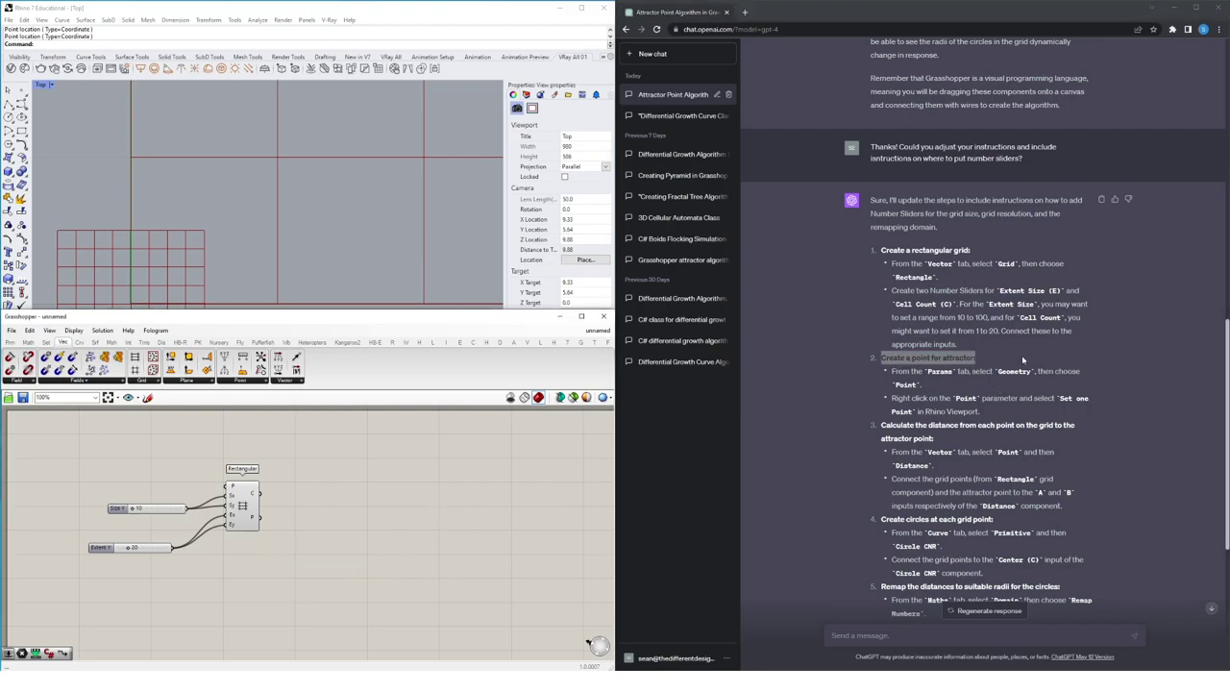
Place a Point parameter and set one attractor point inside the red grid in Rhino.
left_click(12, 344)
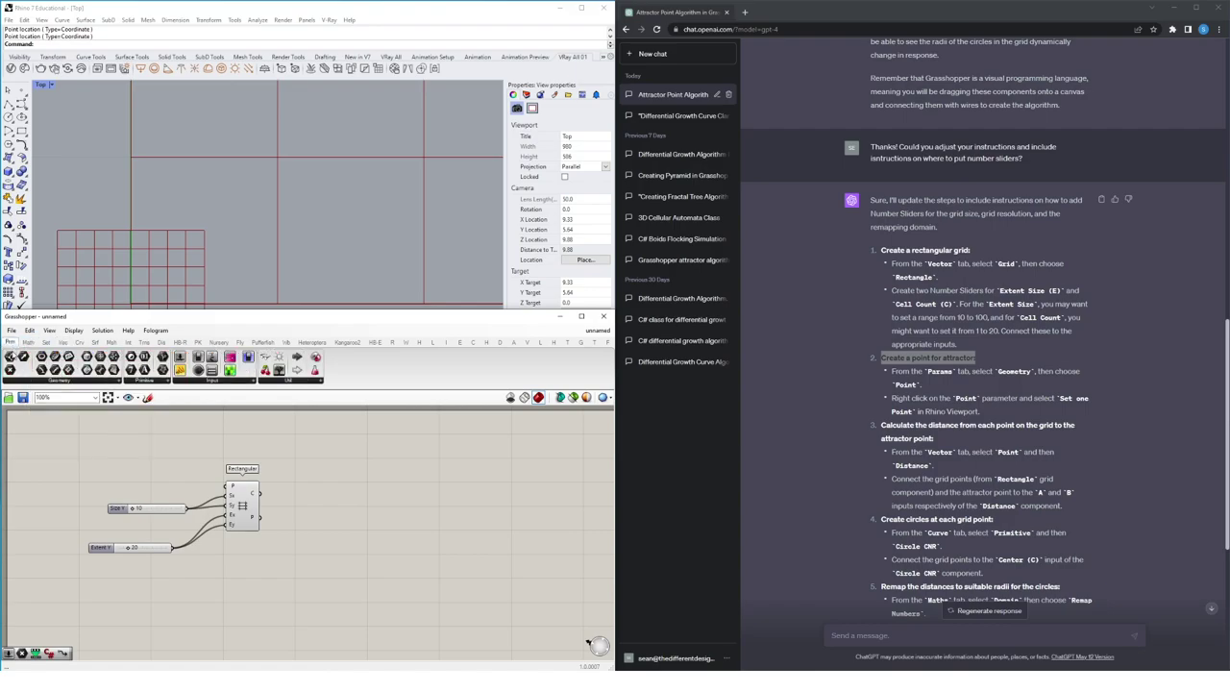
left_click(30, 382)
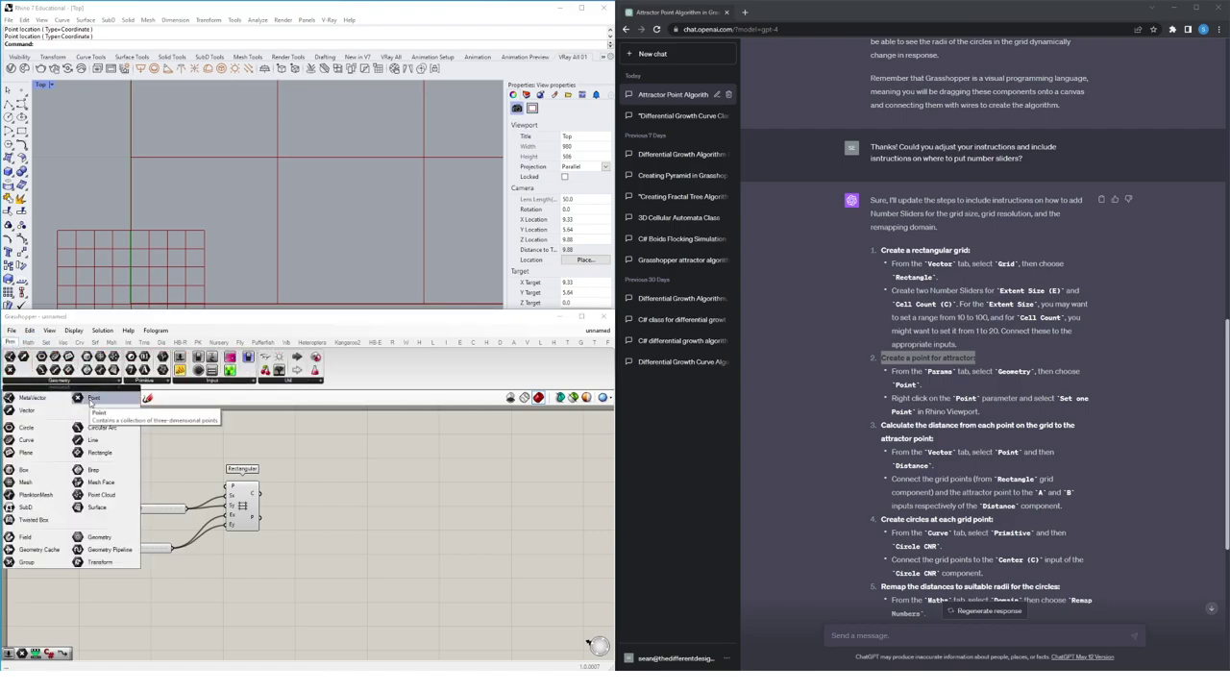
left_click_drag(93, 397, 303, 577)
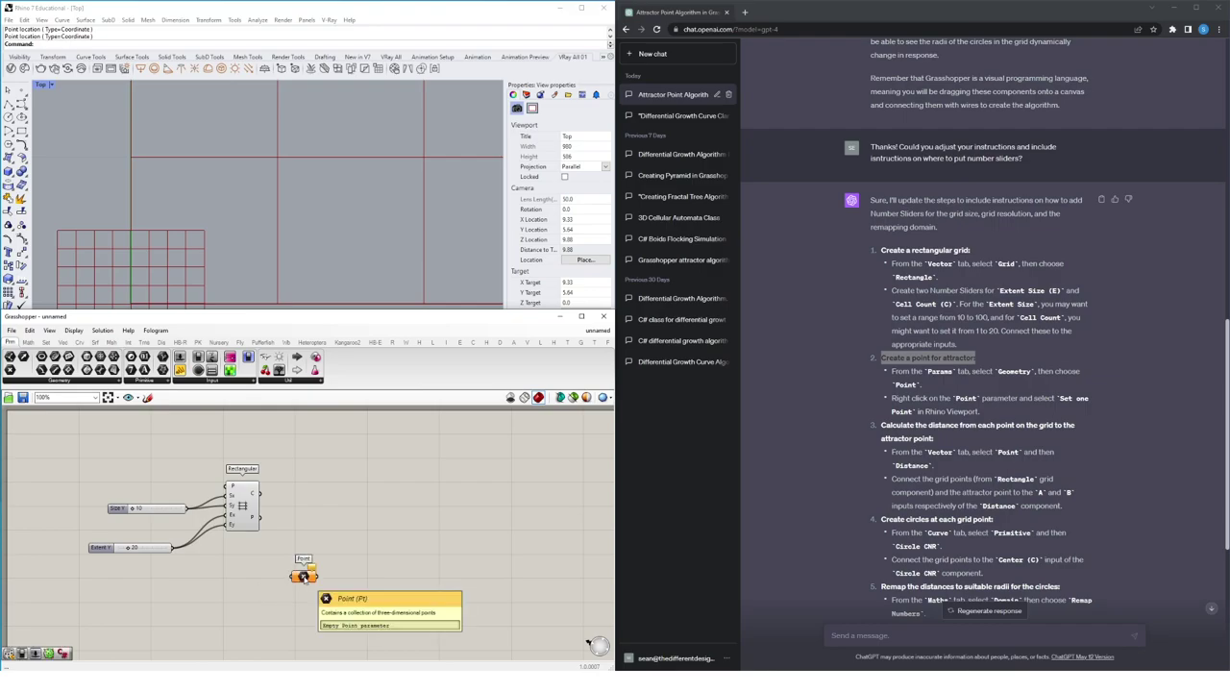
scroll(305, 237, "down", 5)
scroll(336, 211, "up", 5)
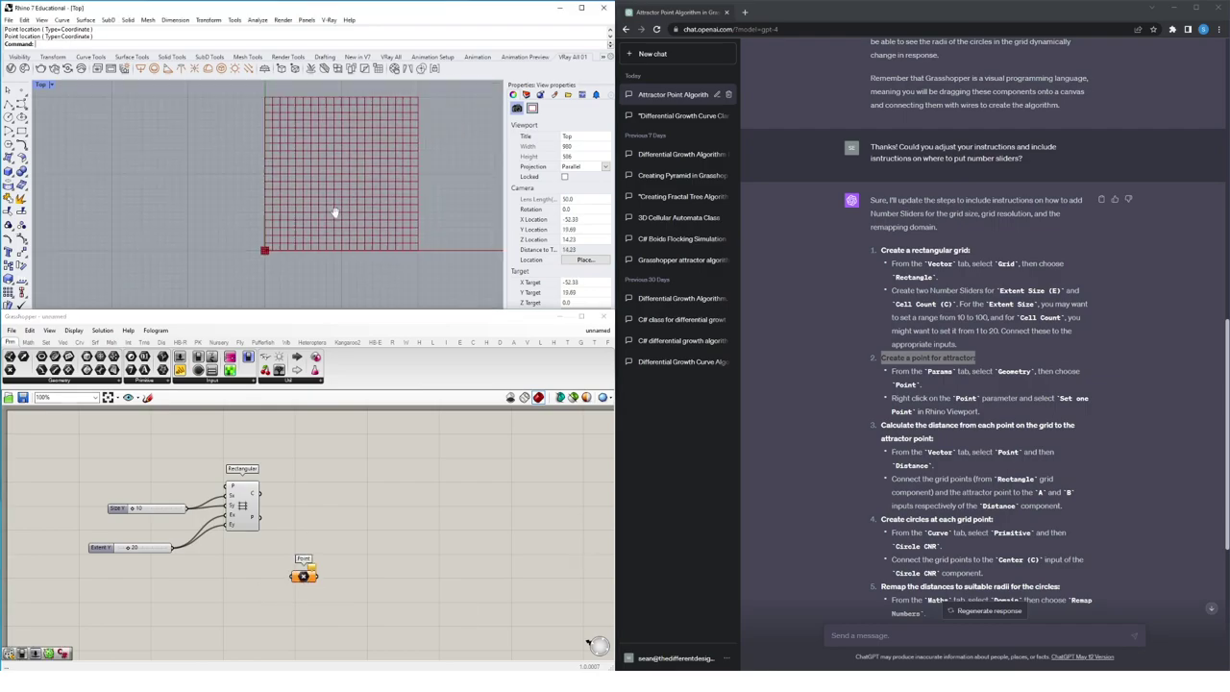
right_click(305, 577)
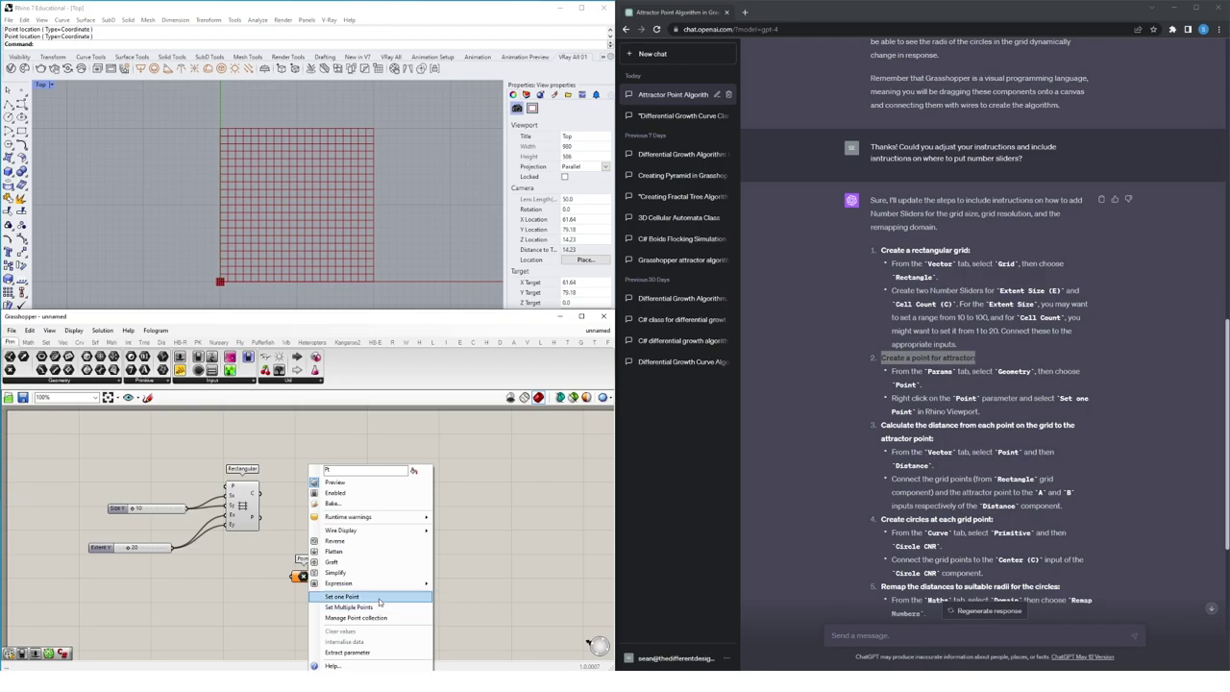
left_click(379, 597)
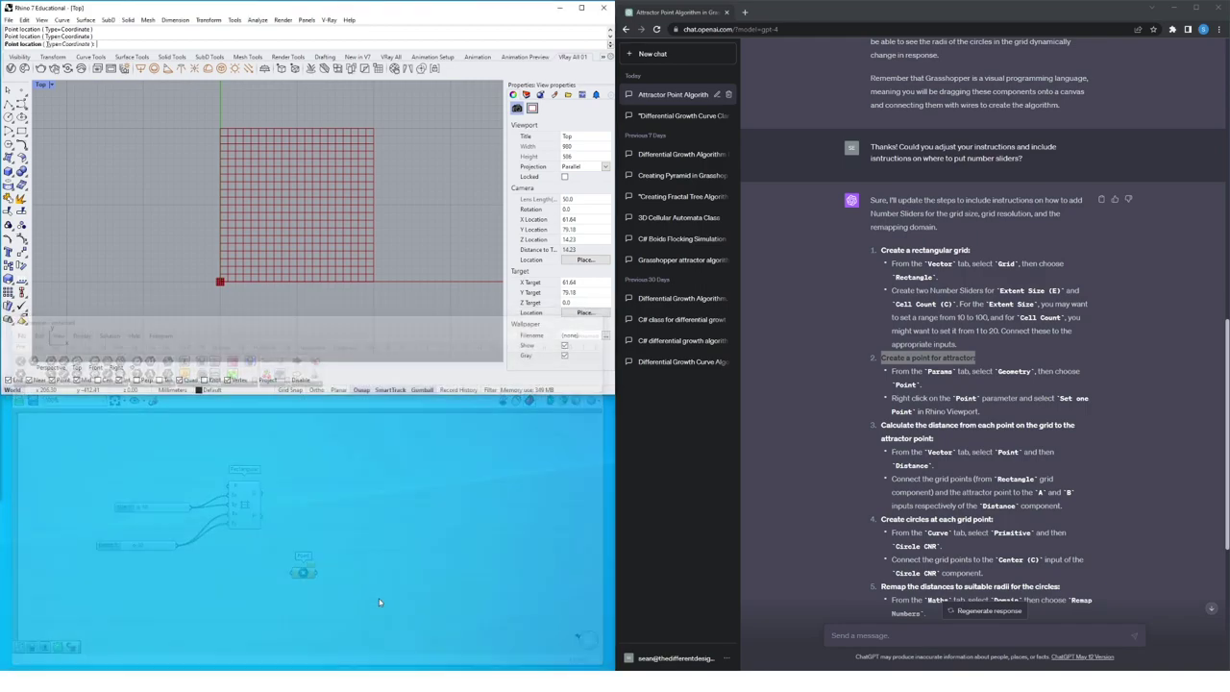
left_click(342, 224)
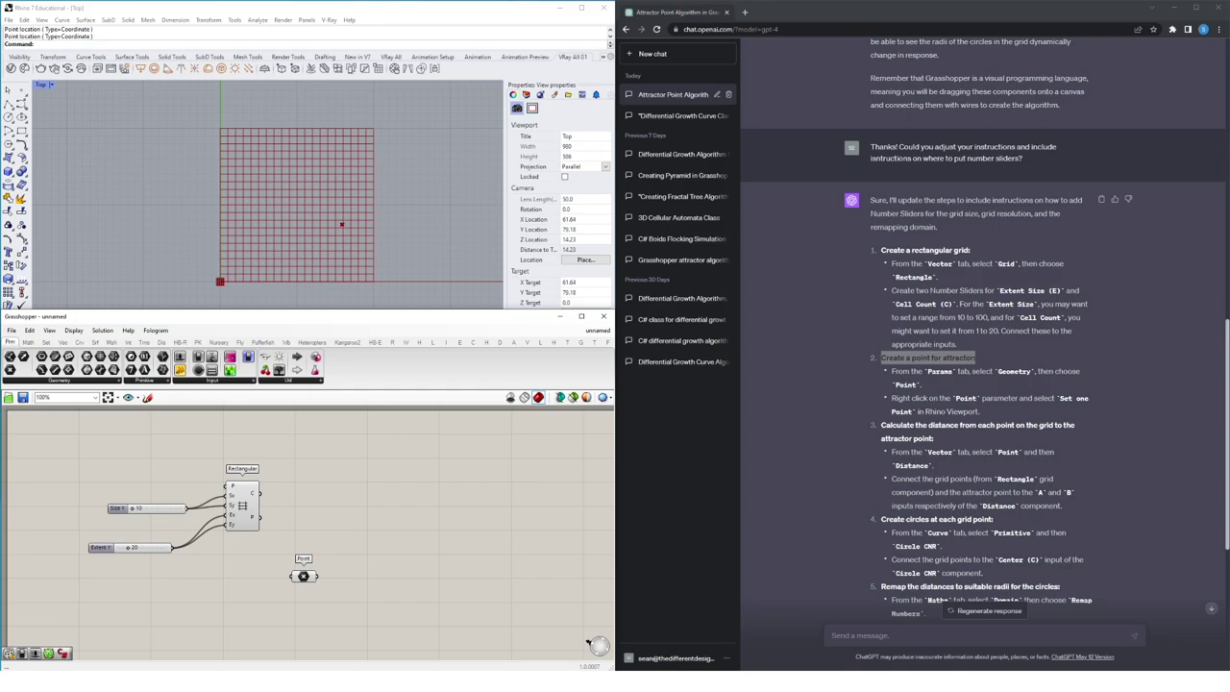
Place a Distance component, wiring grid points to A and the attractor point to B.
triple_click(887, 425)
scroll(892, 426, "down", 1)
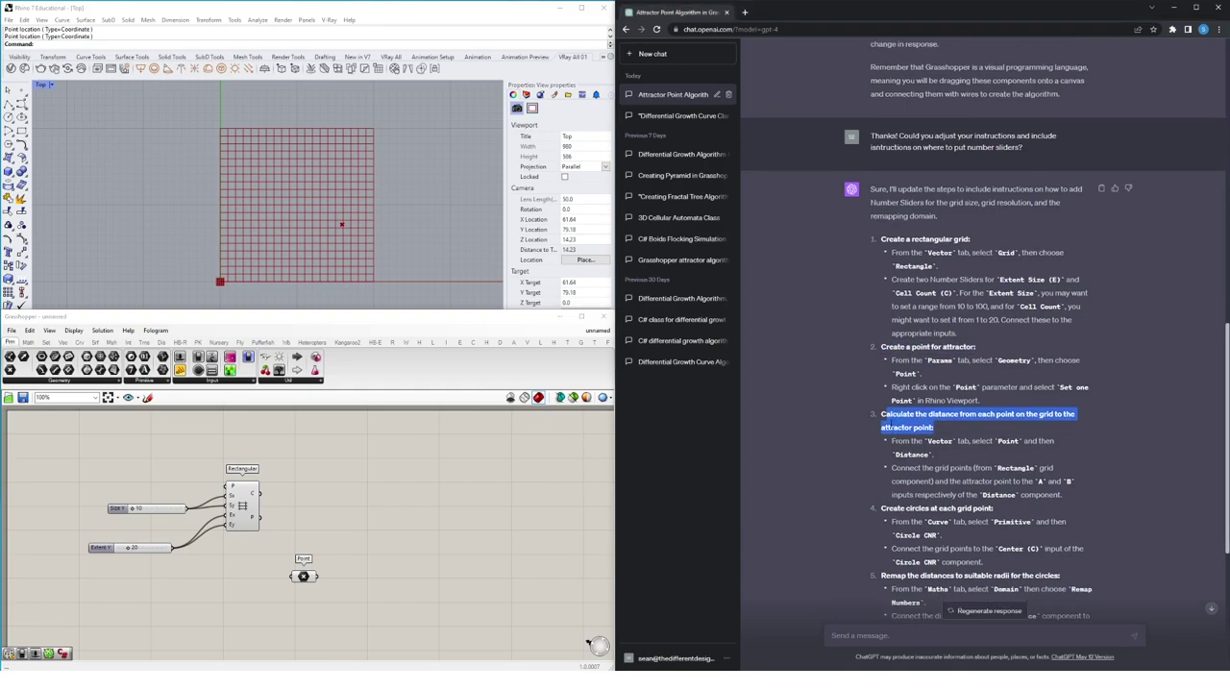
scroll(893, 427, "down", 1)
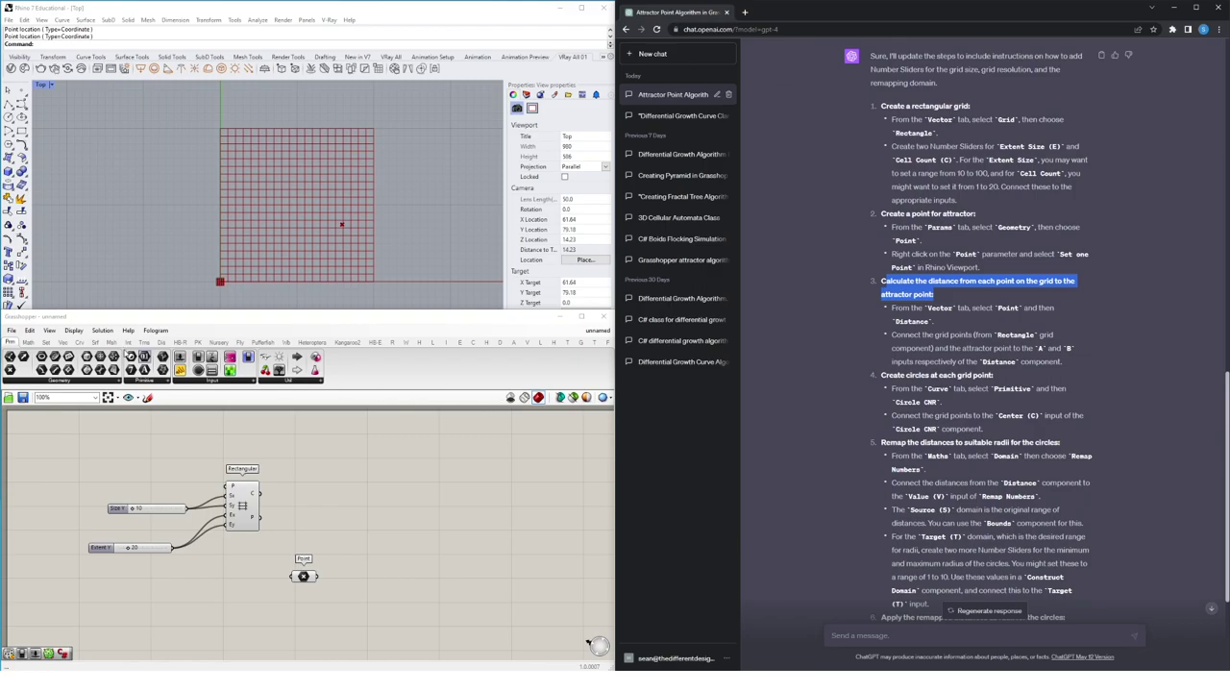
left_click(63, 343)
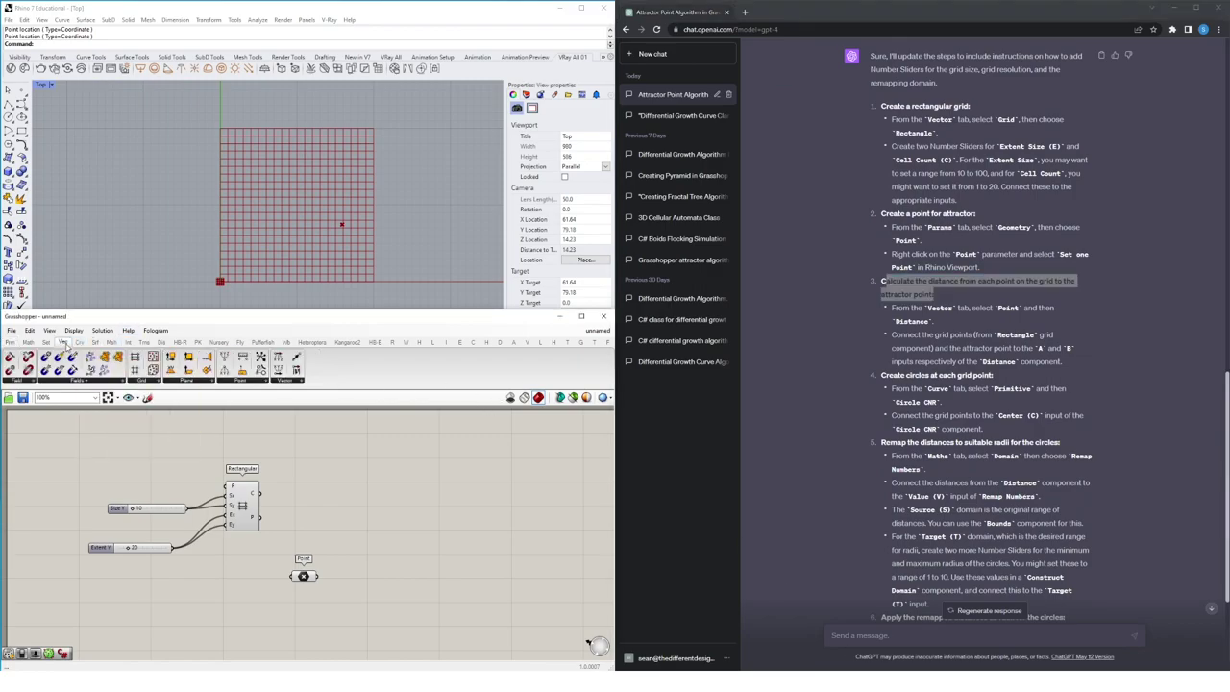
left_click(231, 382)
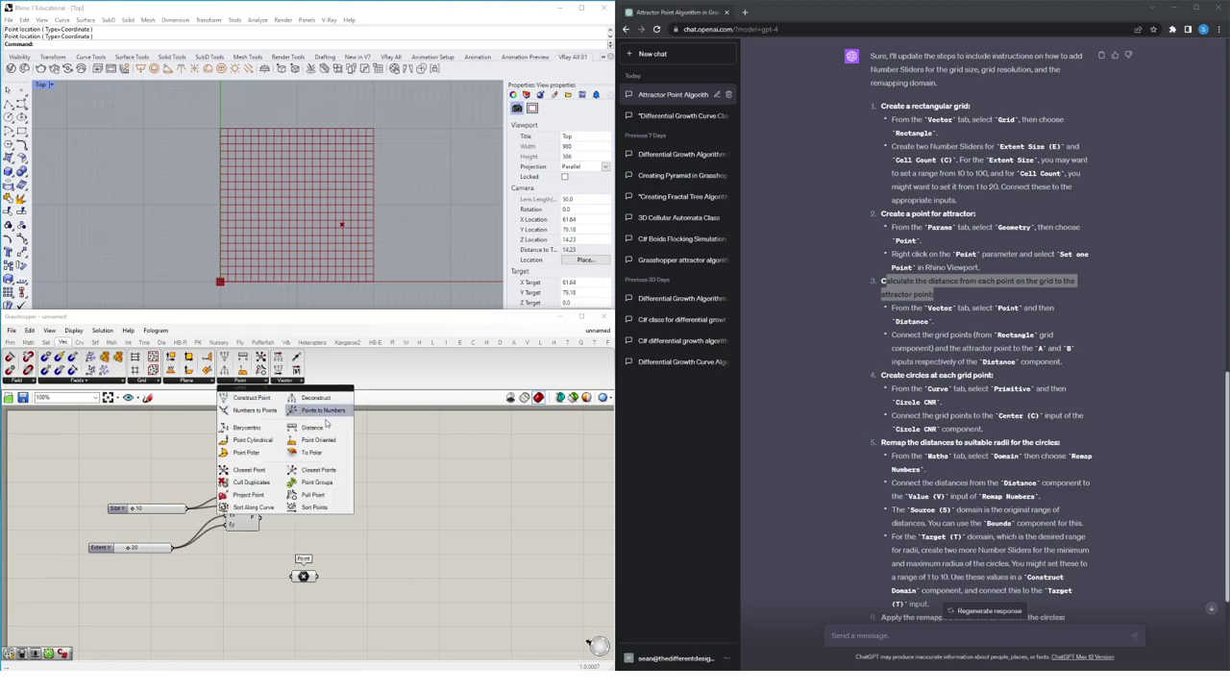
left_click(327, 432)
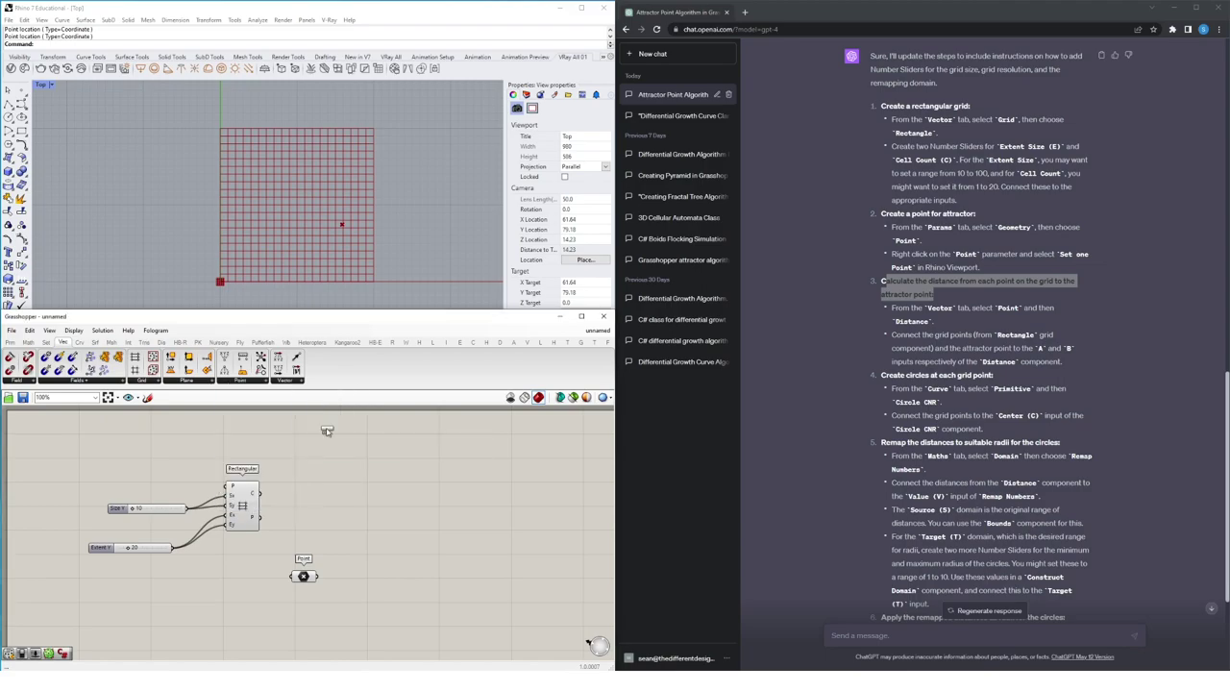
left_click(376, 540)
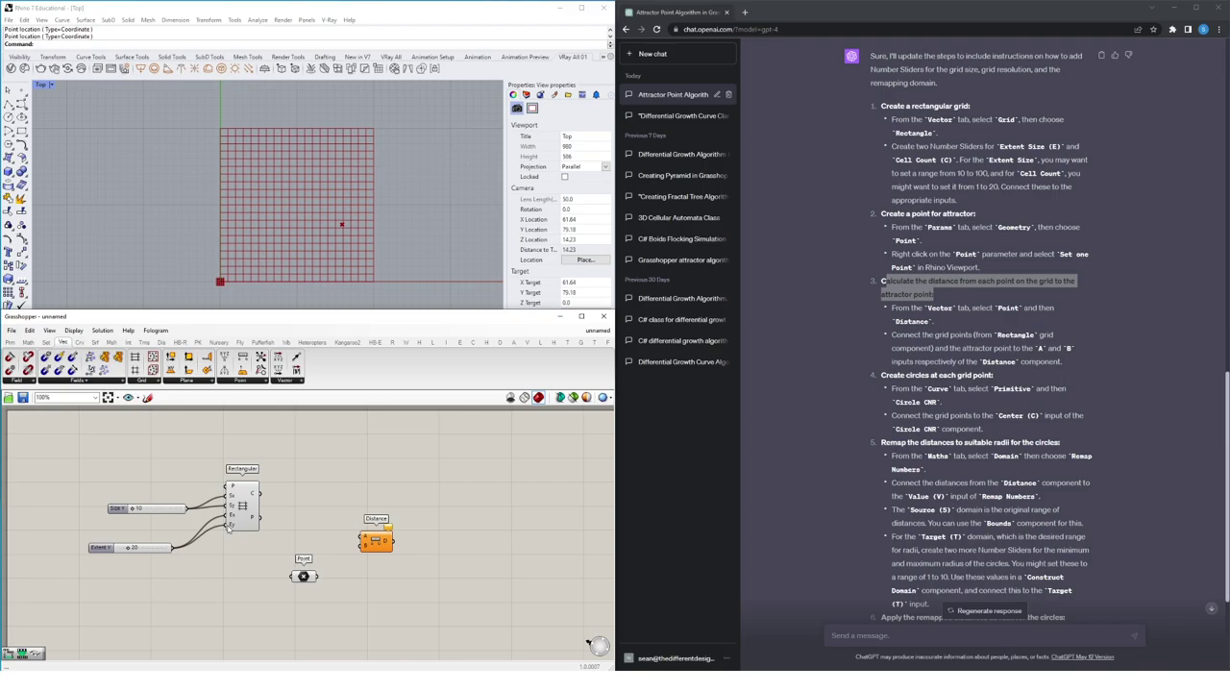
left_click_drag(252, 522, 364, 537)
left_click_drag(317, 577, 367, 557)
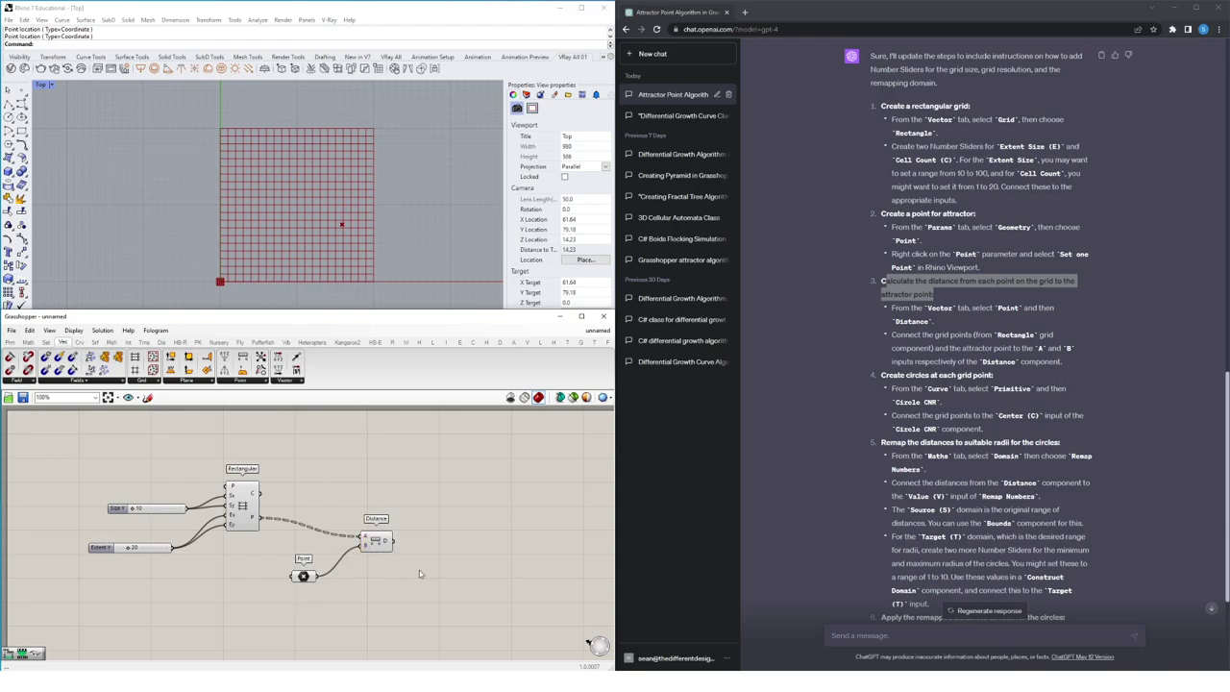
left_click_drag(994, 376, 882, 376)
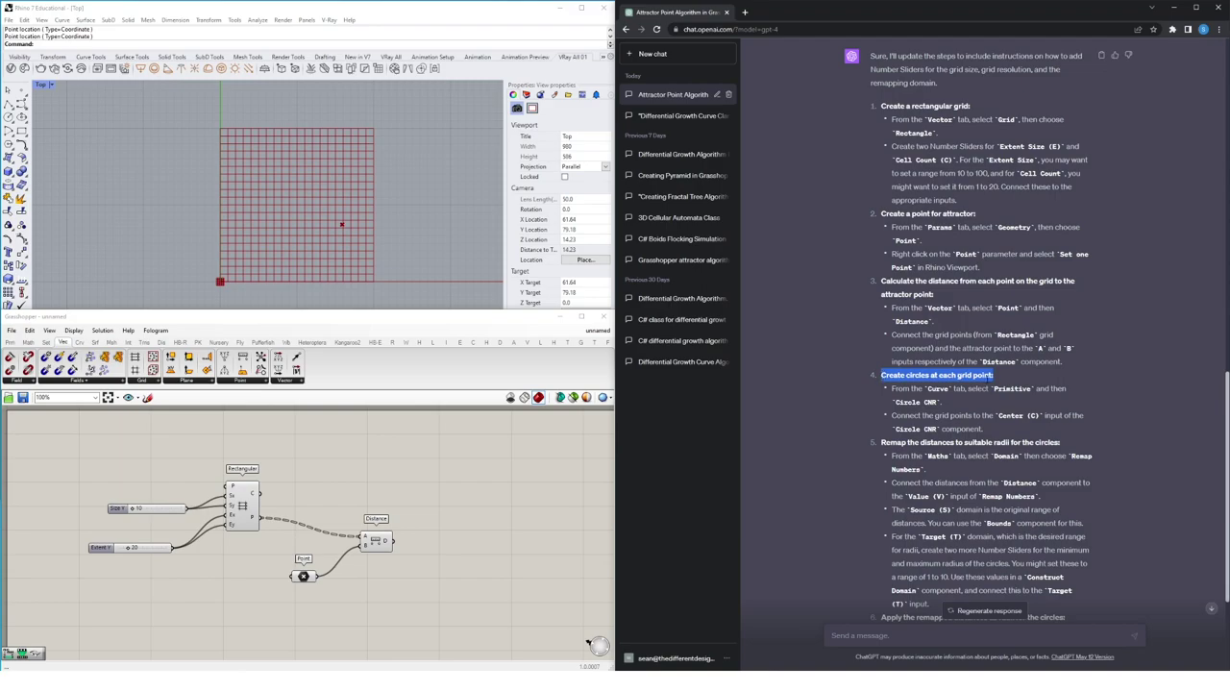
Place Circle CNR from Curve > Primitive with the grid points as its centres.
left_click(80, 343)
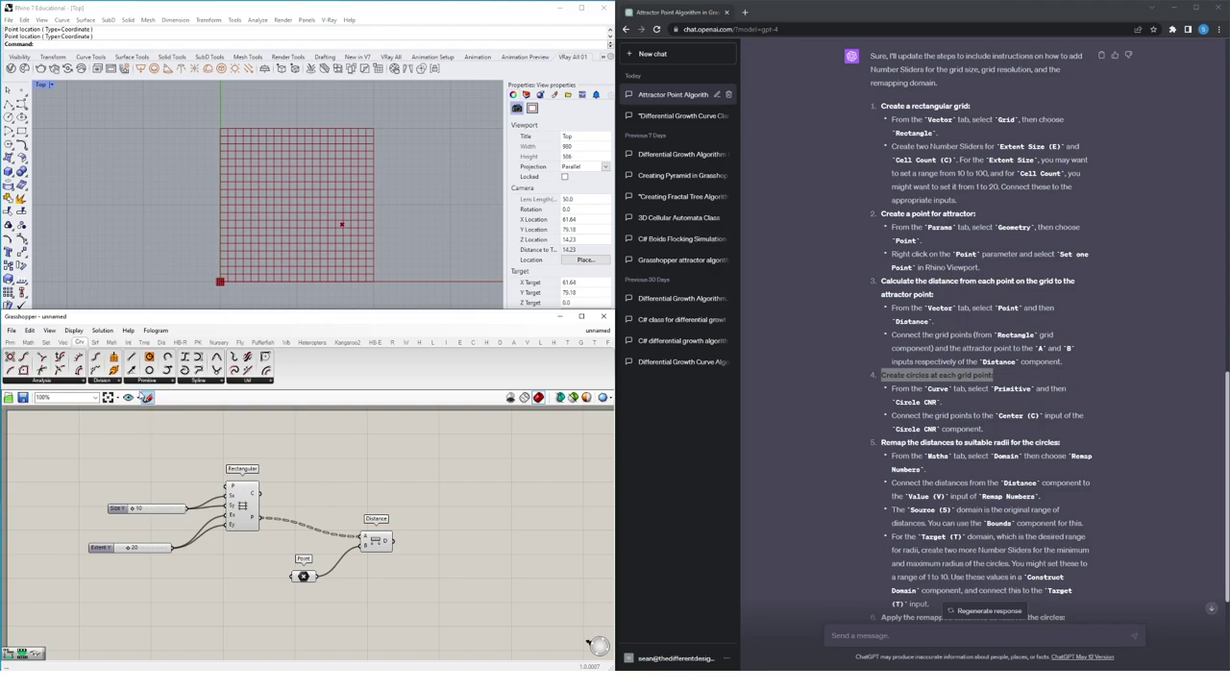
left_click(149, 382)
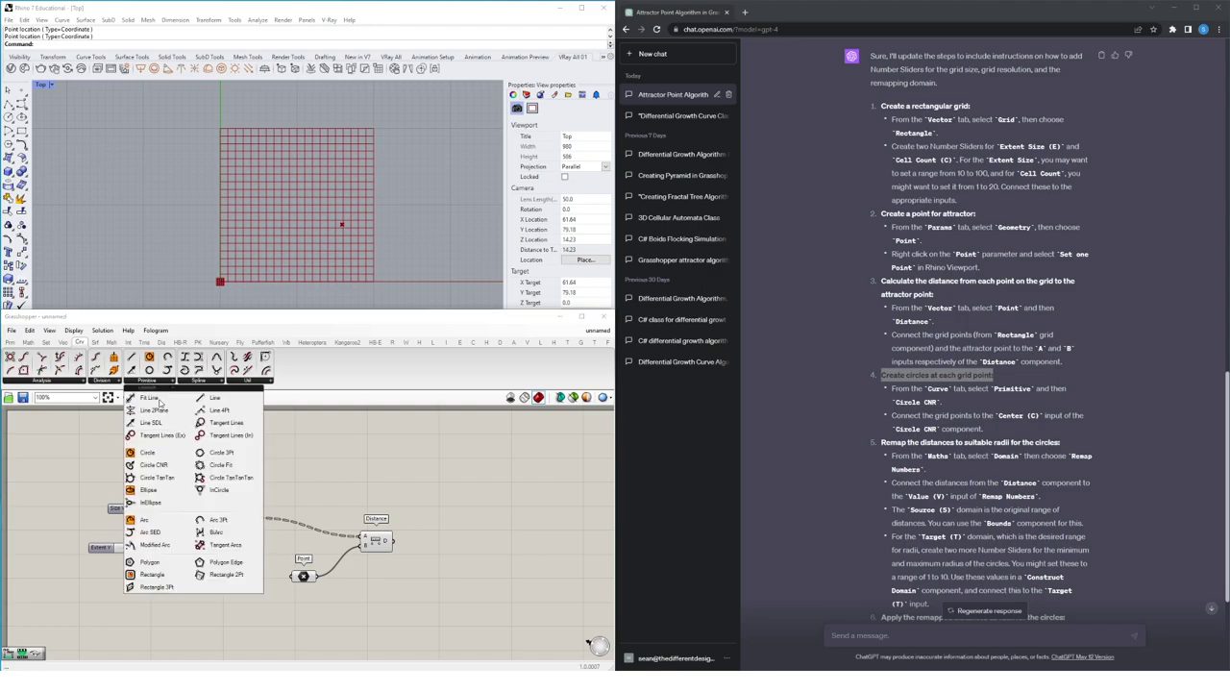
left_click(158, 465)
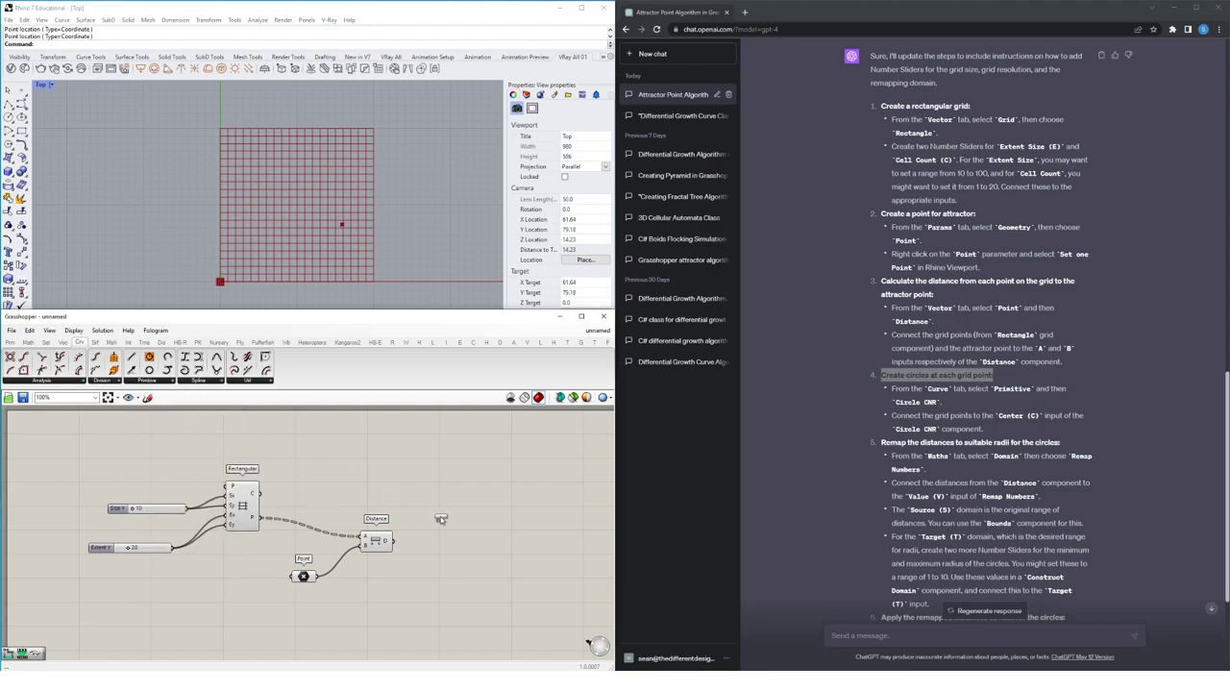
left_click(462, 513)
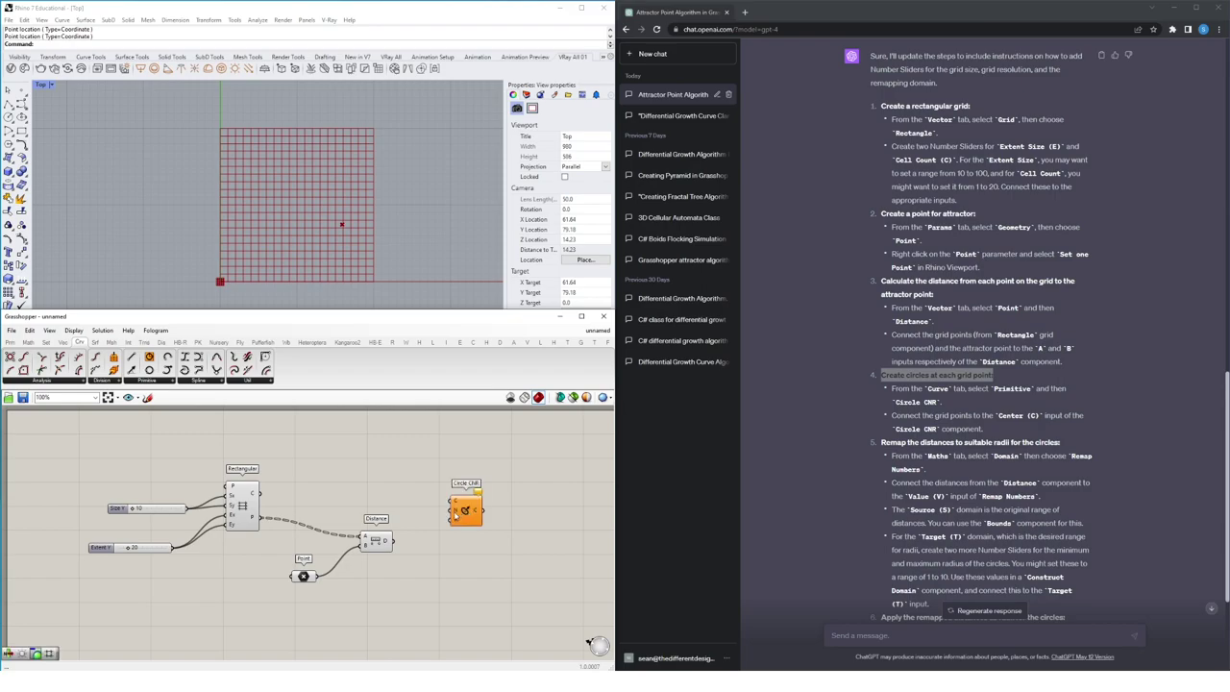
left_click_drag(258, 517, 494, 503)
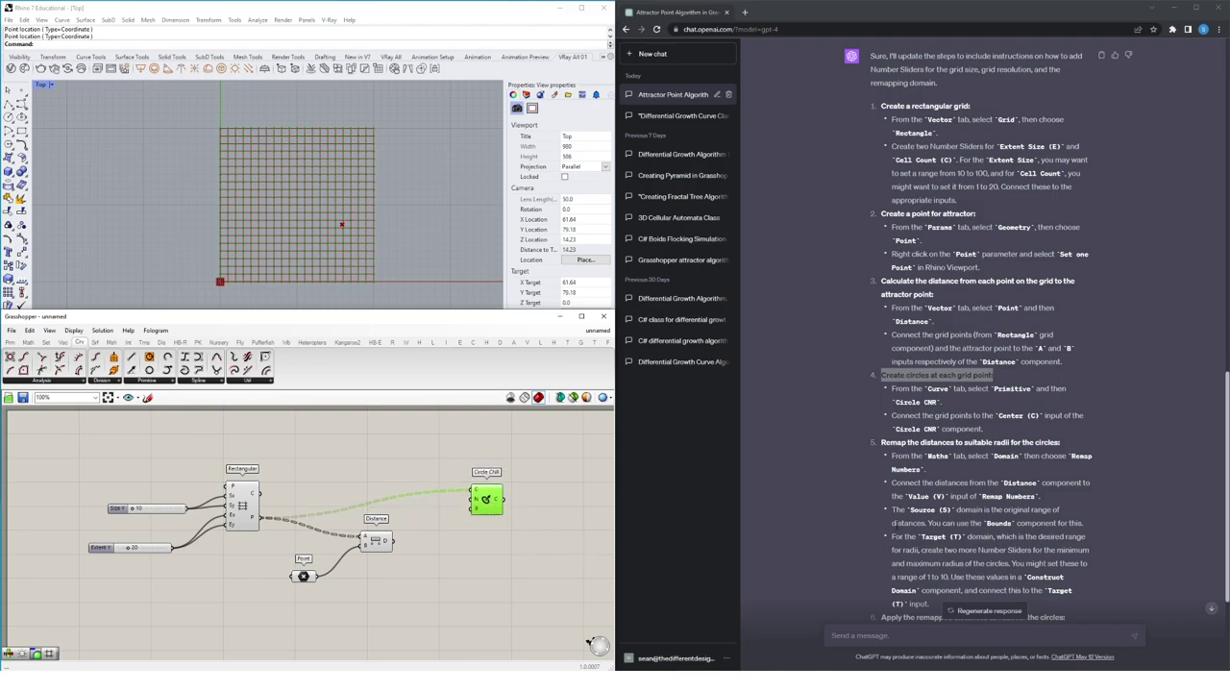
left_click_drag(1063, 444, 882, 443)
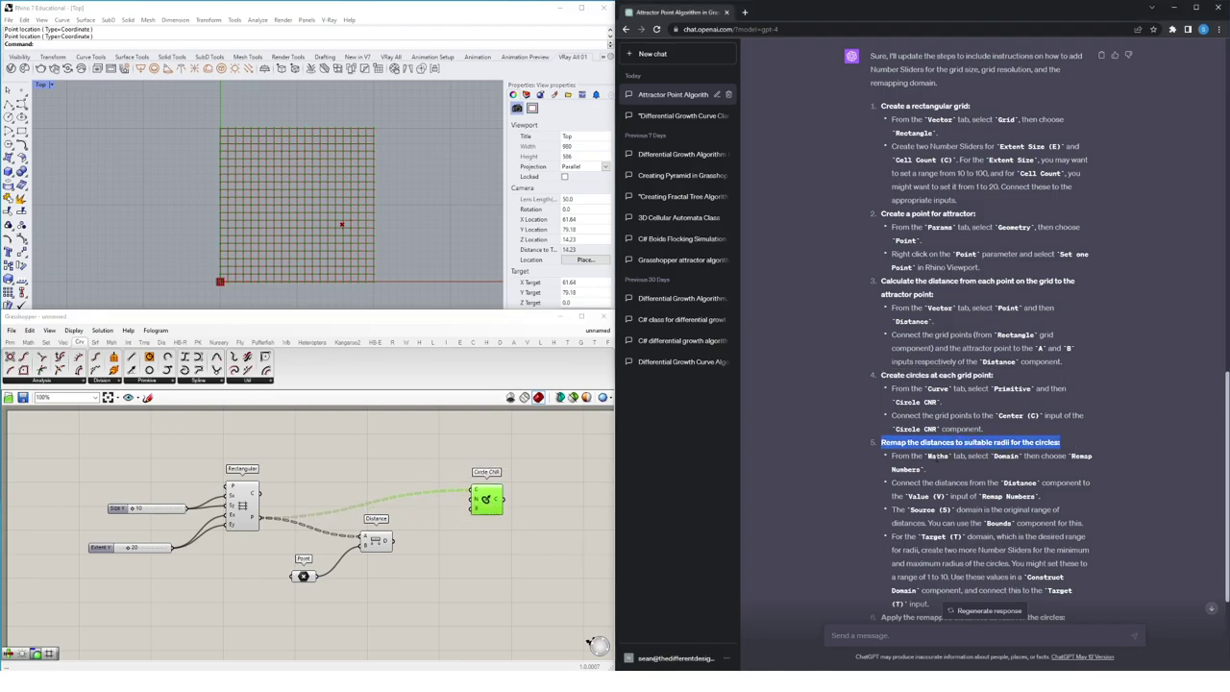
Place Remap Numbers from Maths > Domain and wire Distance's D output into its V input.
scroll(937, 462, "down", 1)
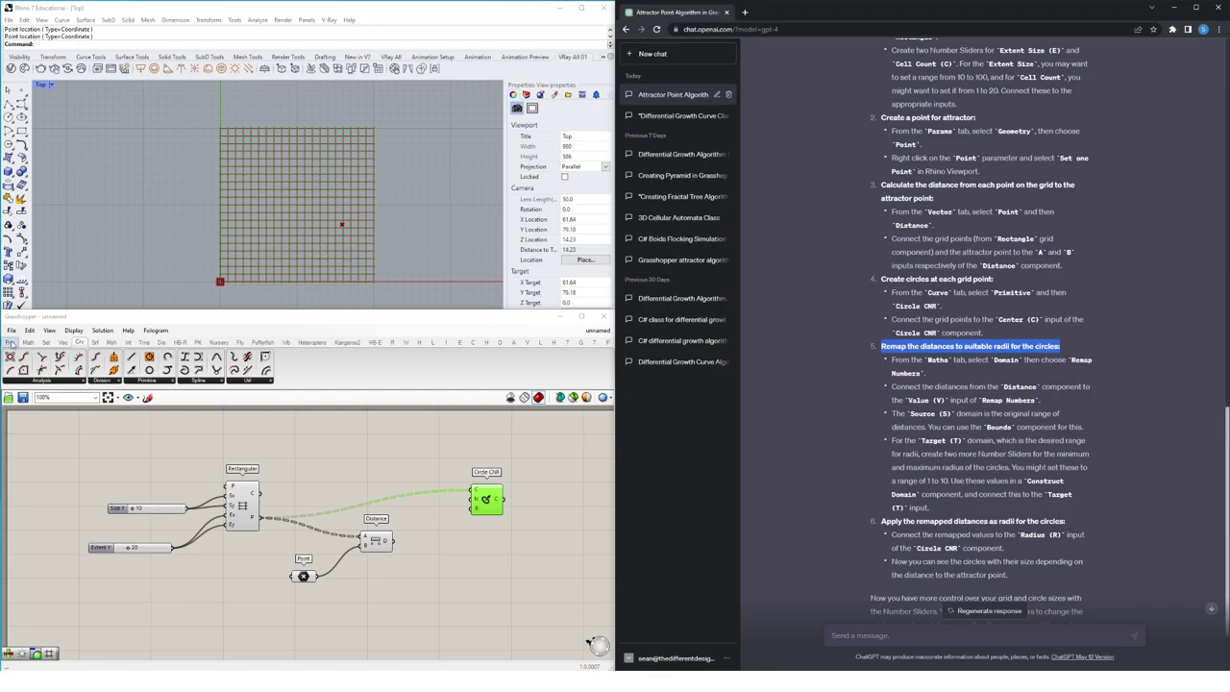
left_click(27, 343)
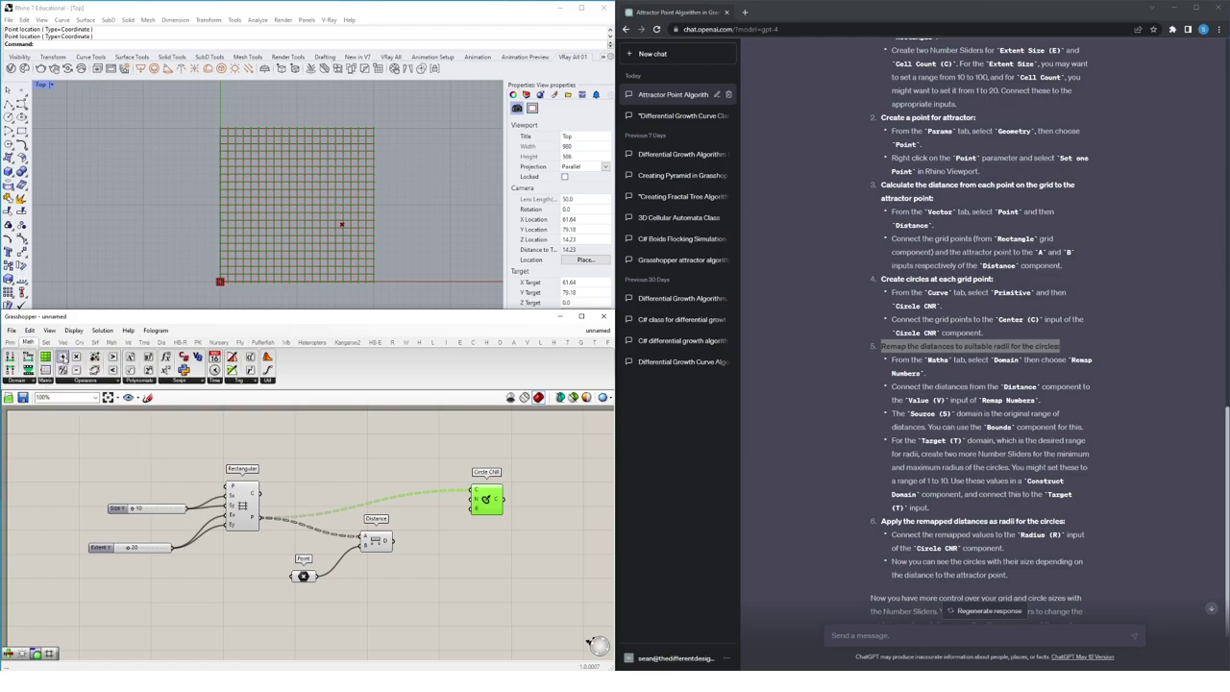
left_click(17, 383)
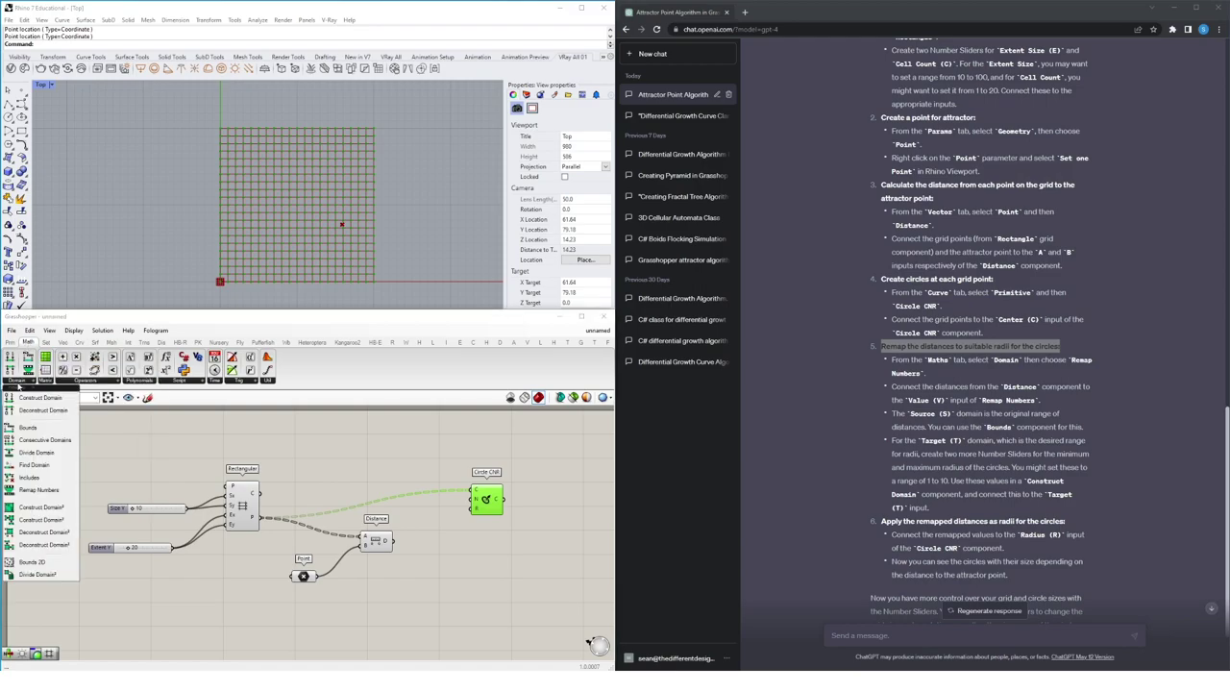
left_click(38, 490)
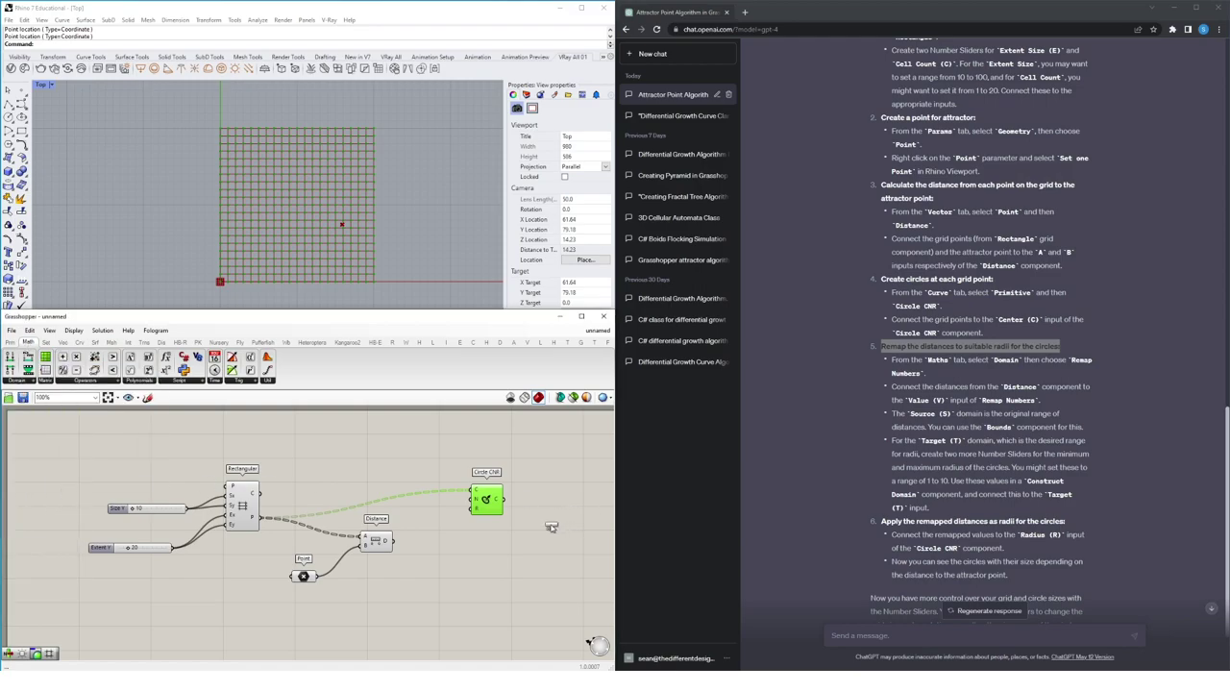
left_click(451, 575)
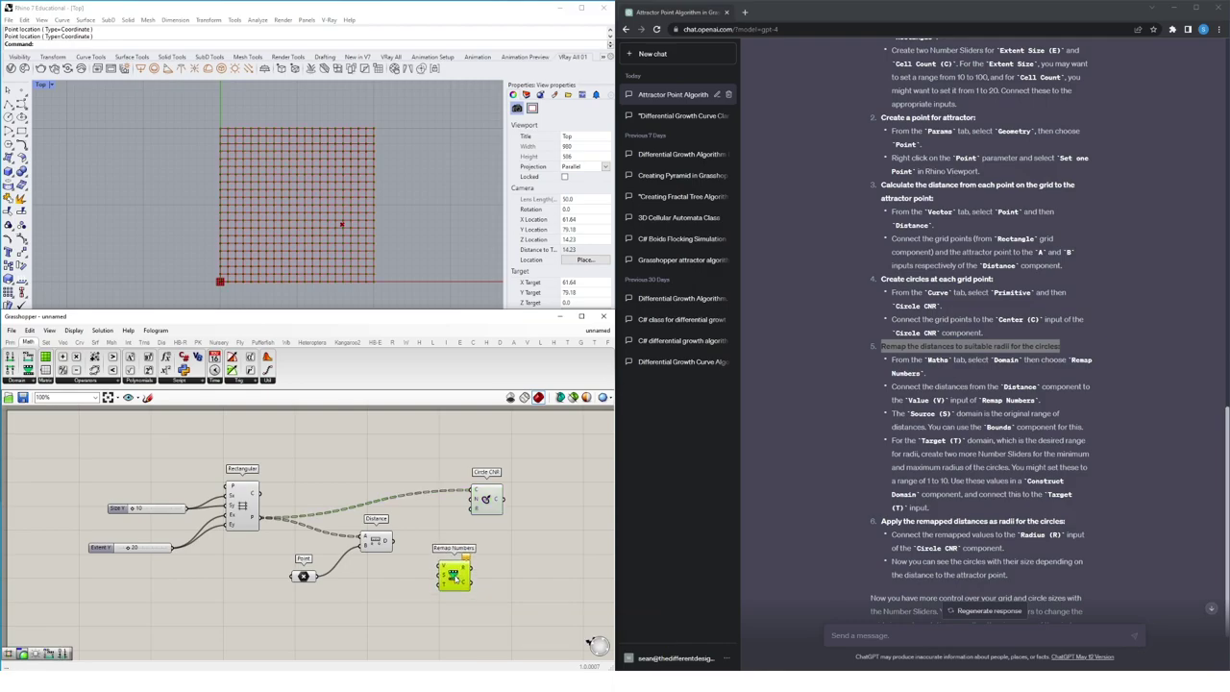
left_click_drag(452, 575, 459, 562)
left_click_drag(387, 541, 449, 548)
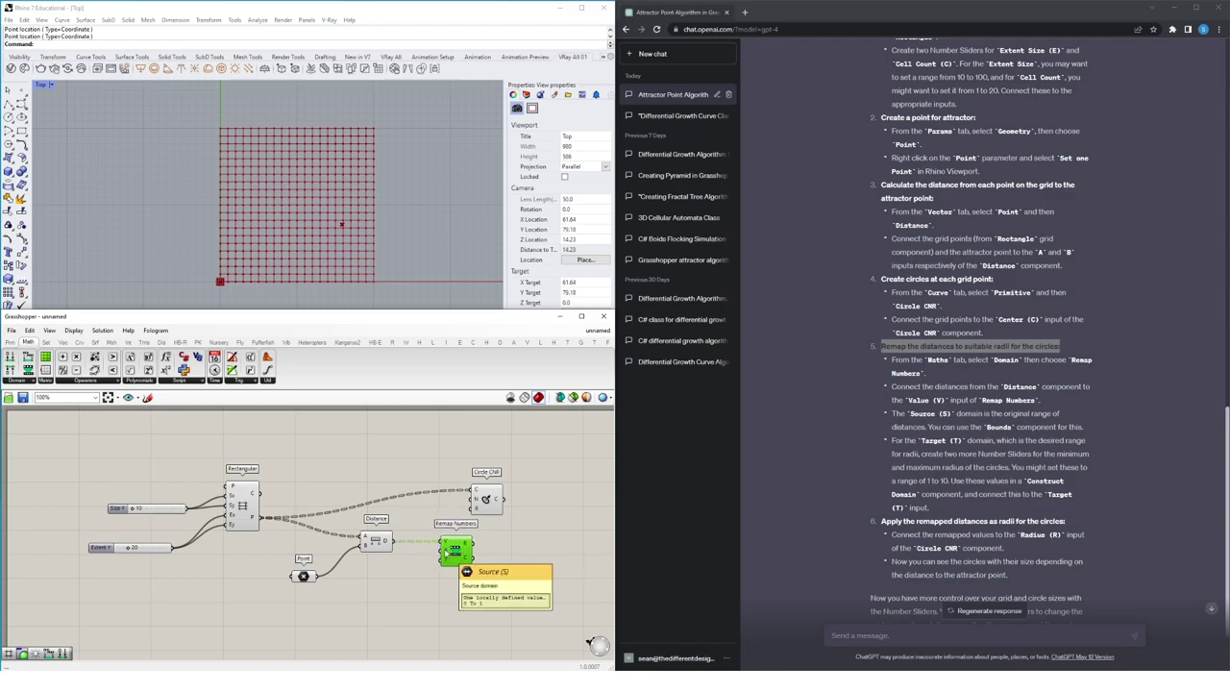
left_click_drag(445, 552, 475, 551)
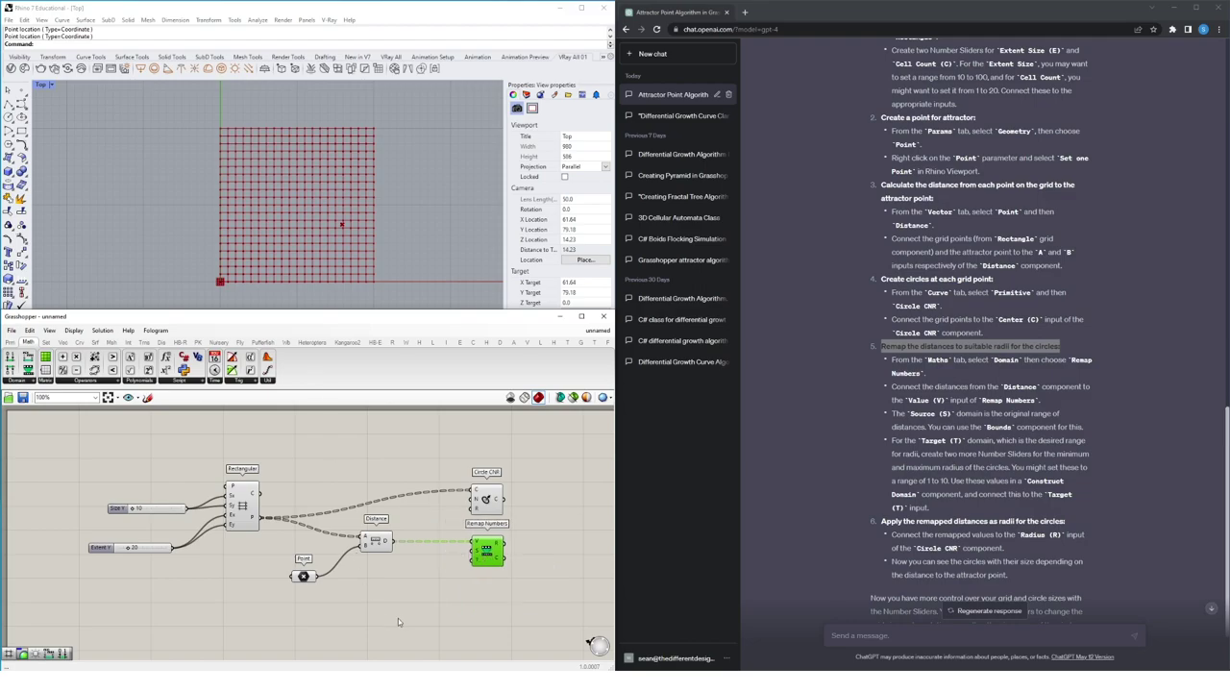
Add a Bounds component via canvas search, then search for 'construct'.
double_click(418, 591)
type("bounds")
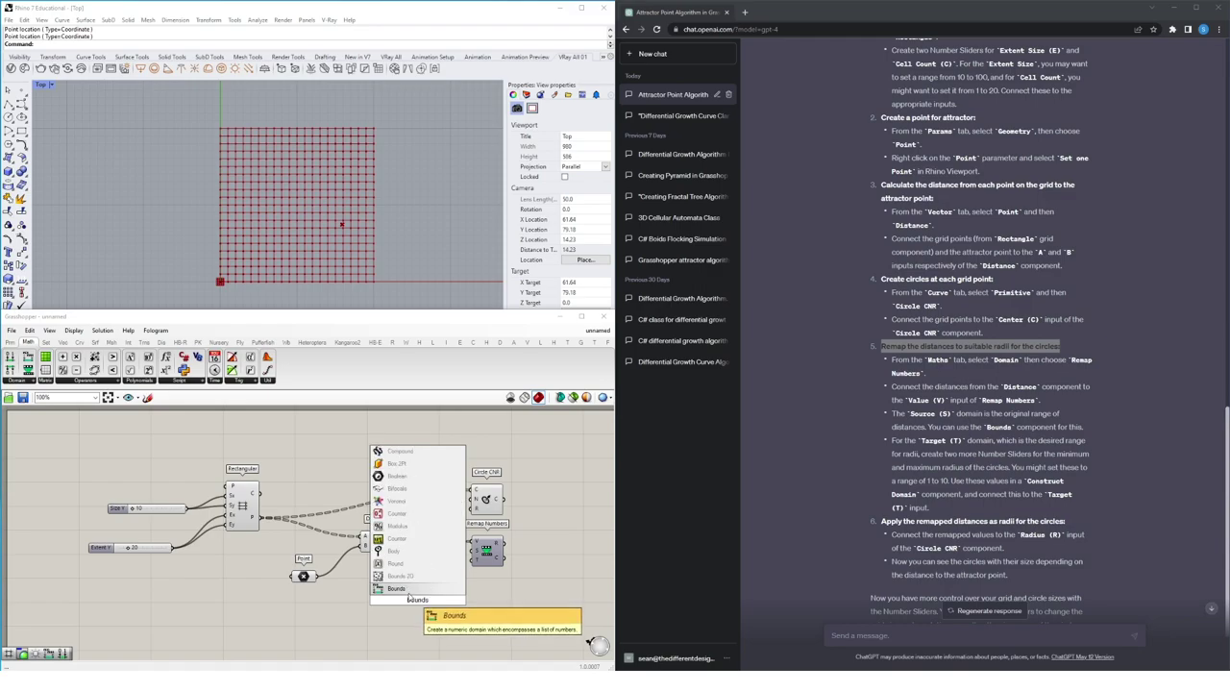
key("Return")
left_click_drag(425, 601, 432, 558)
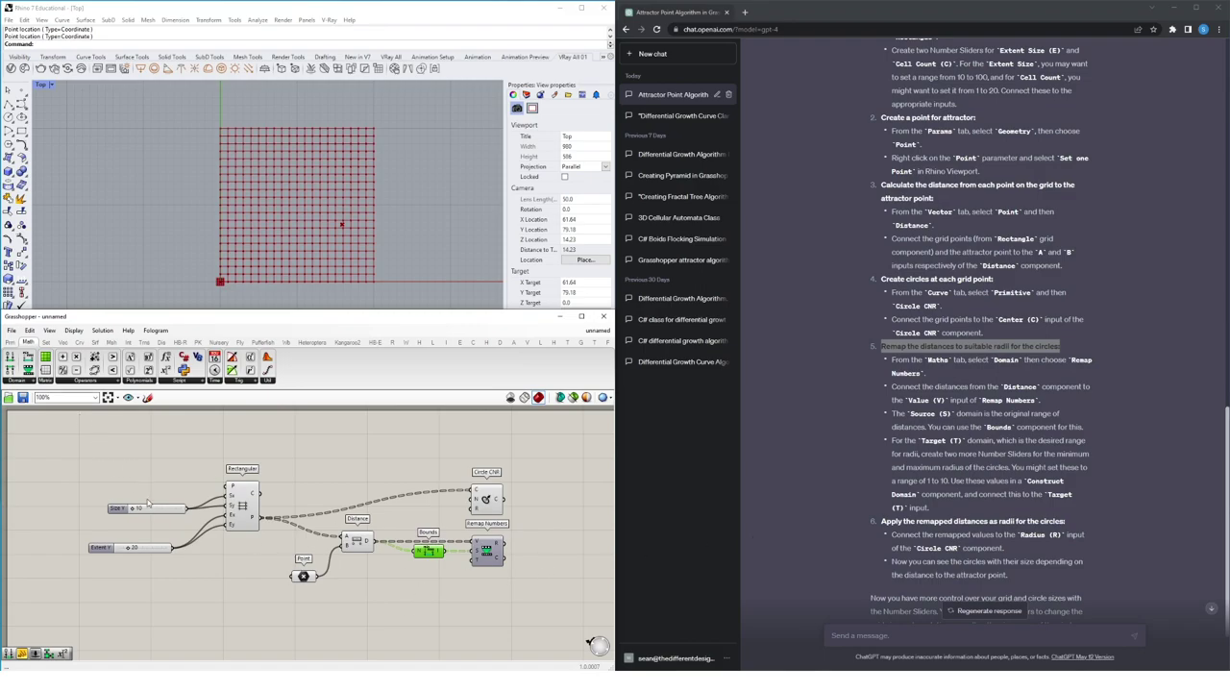
double_click(428, 589)
type("construct")
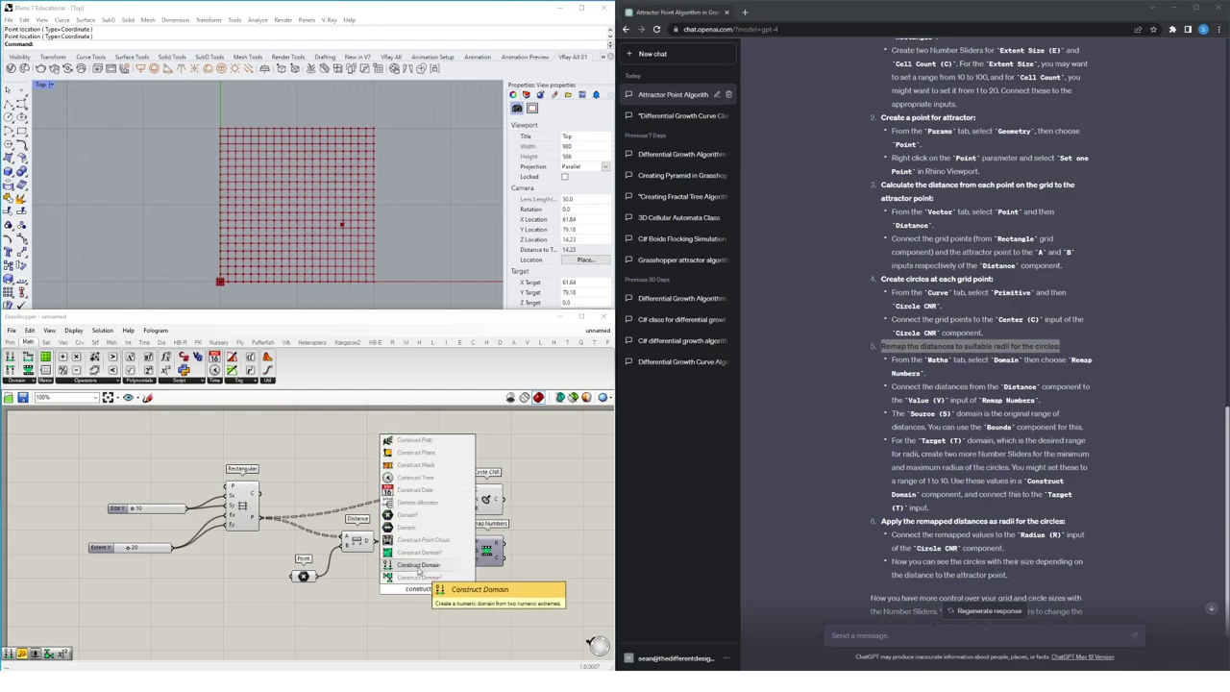
Wire a Construct Domain into Remap Numbers, fed by number sliders 1 and 10.
left_click(418, 566)
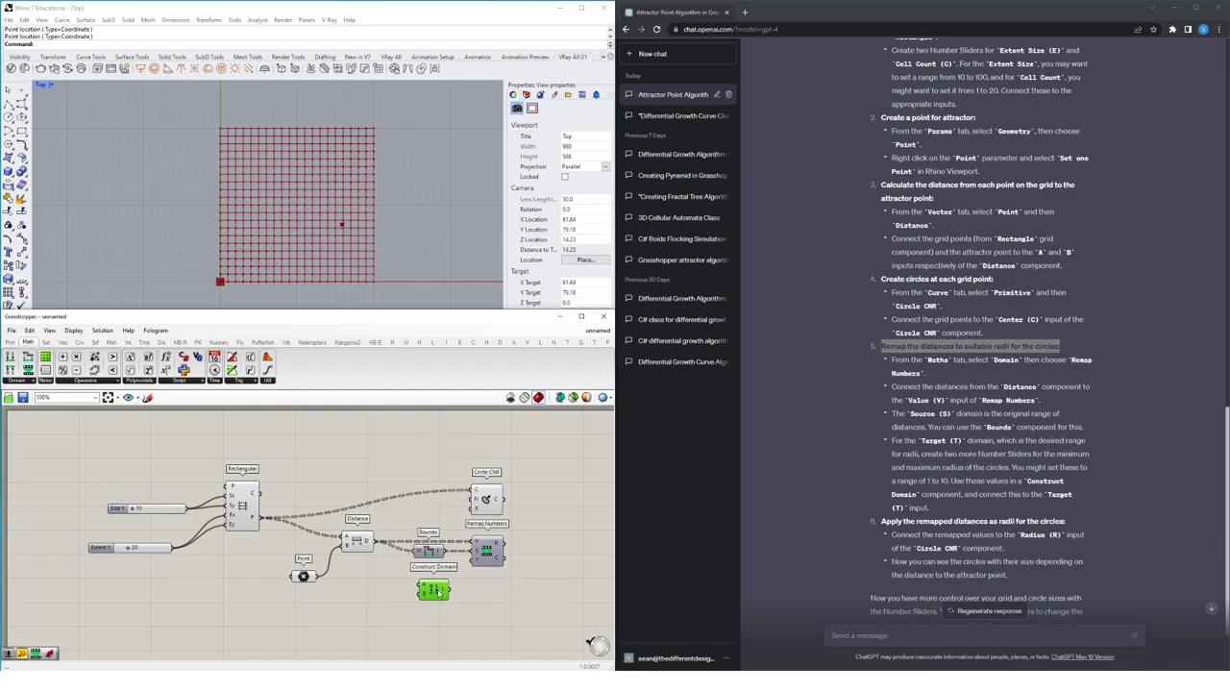
left_click_drag(448, 589, 472, 566)
double_click(371, 591)
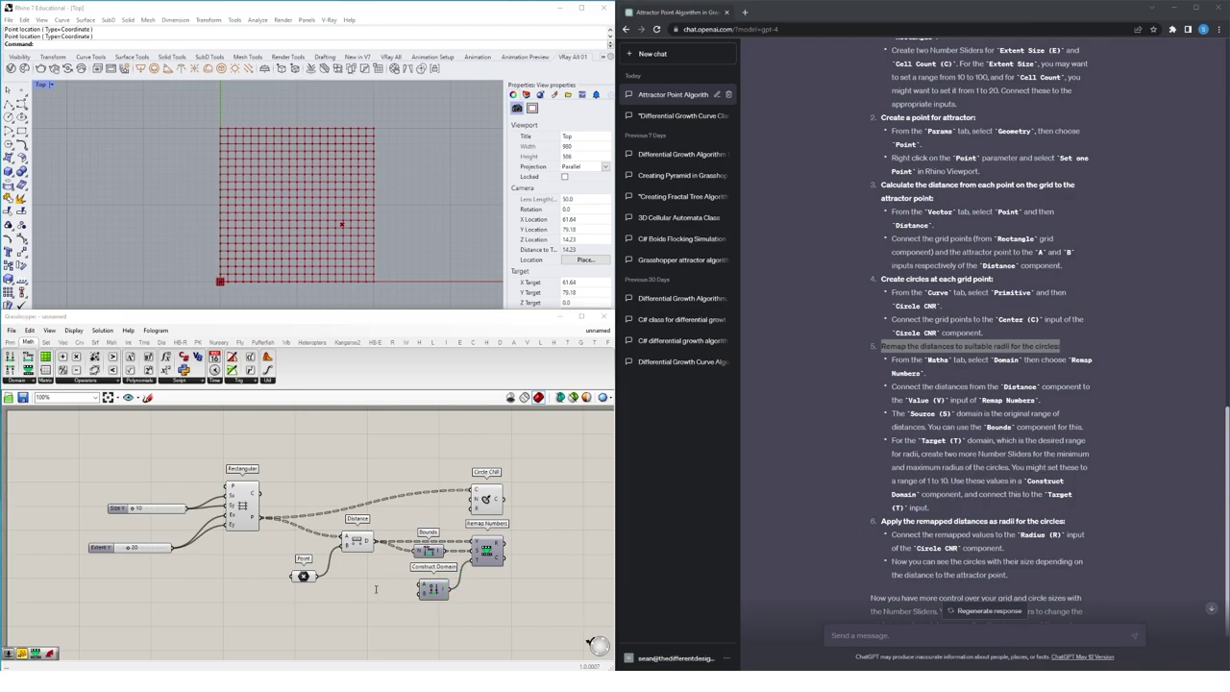
left_click(376, 593)
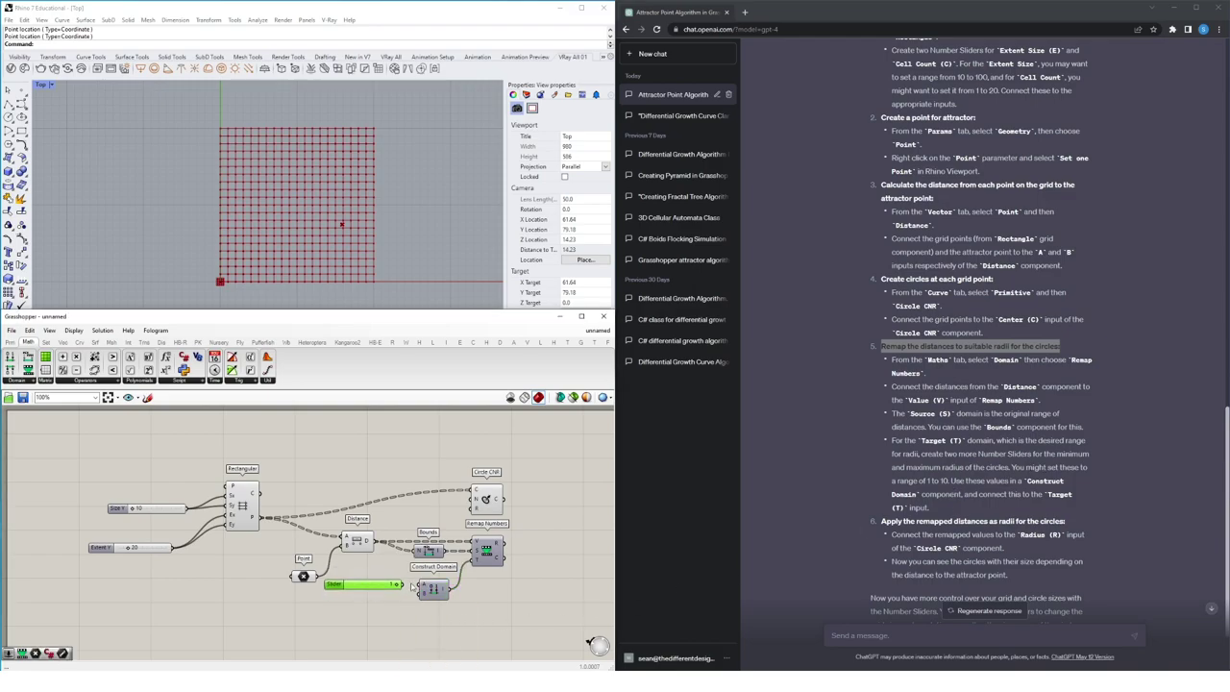
double_click(352, 612)
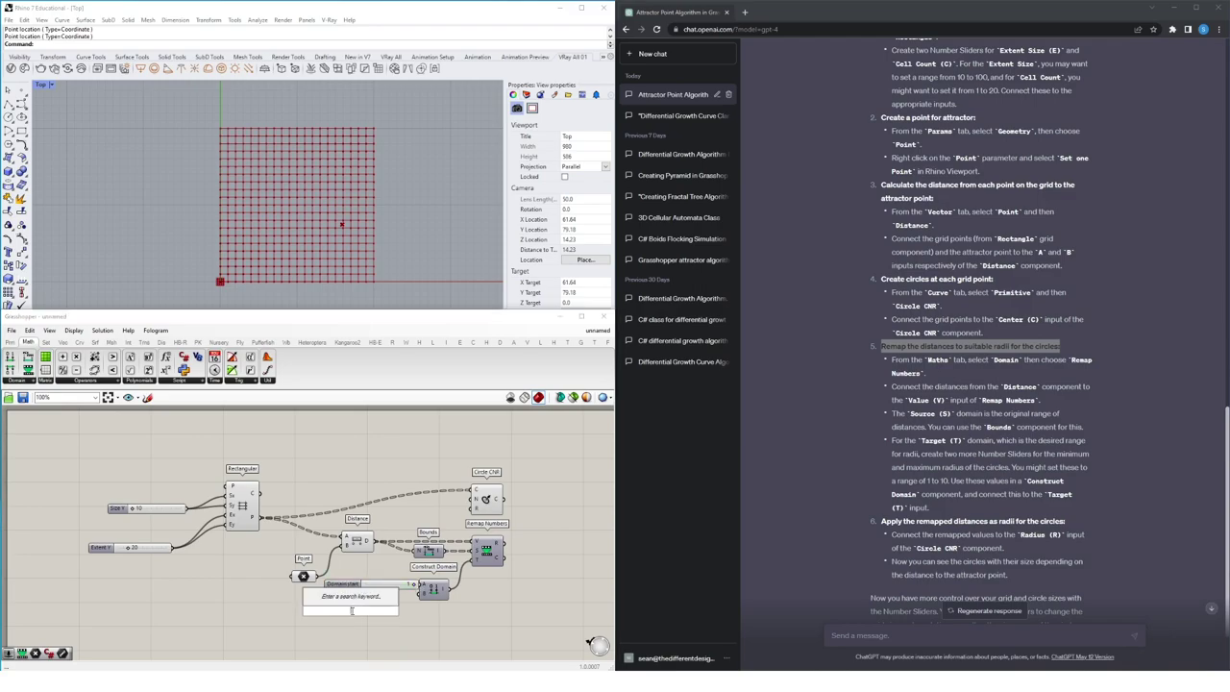
type("10")
key("Return")
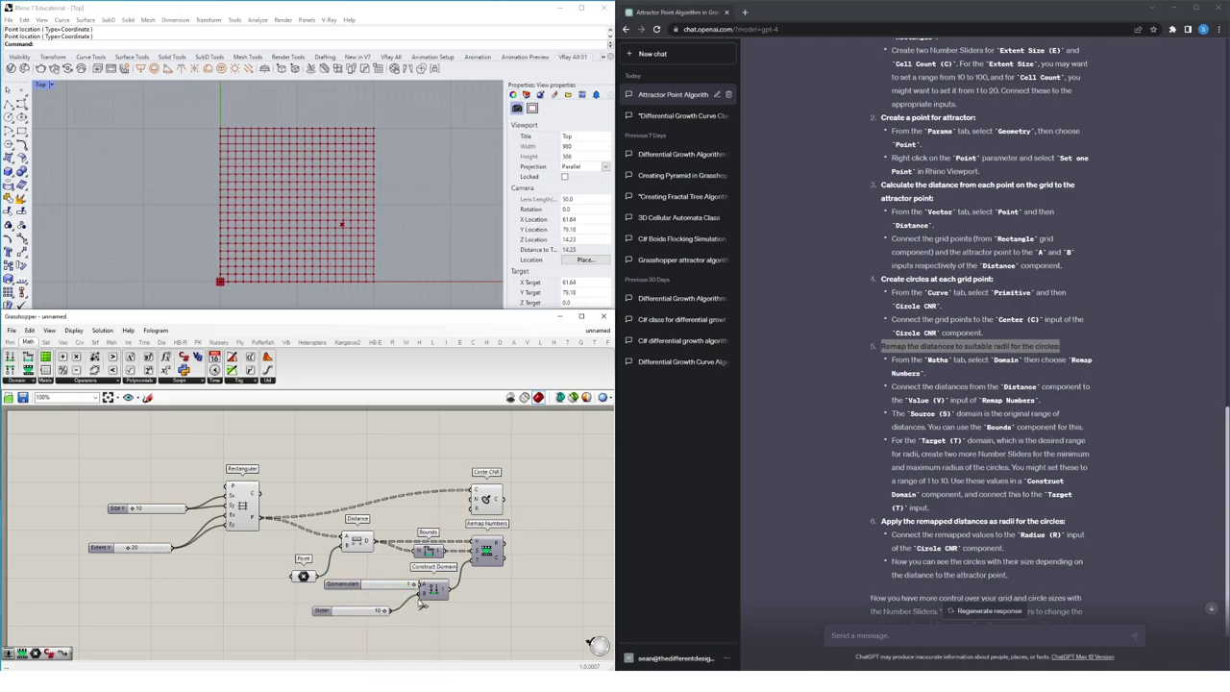
left_click_drag(423, 603, 363, 598)
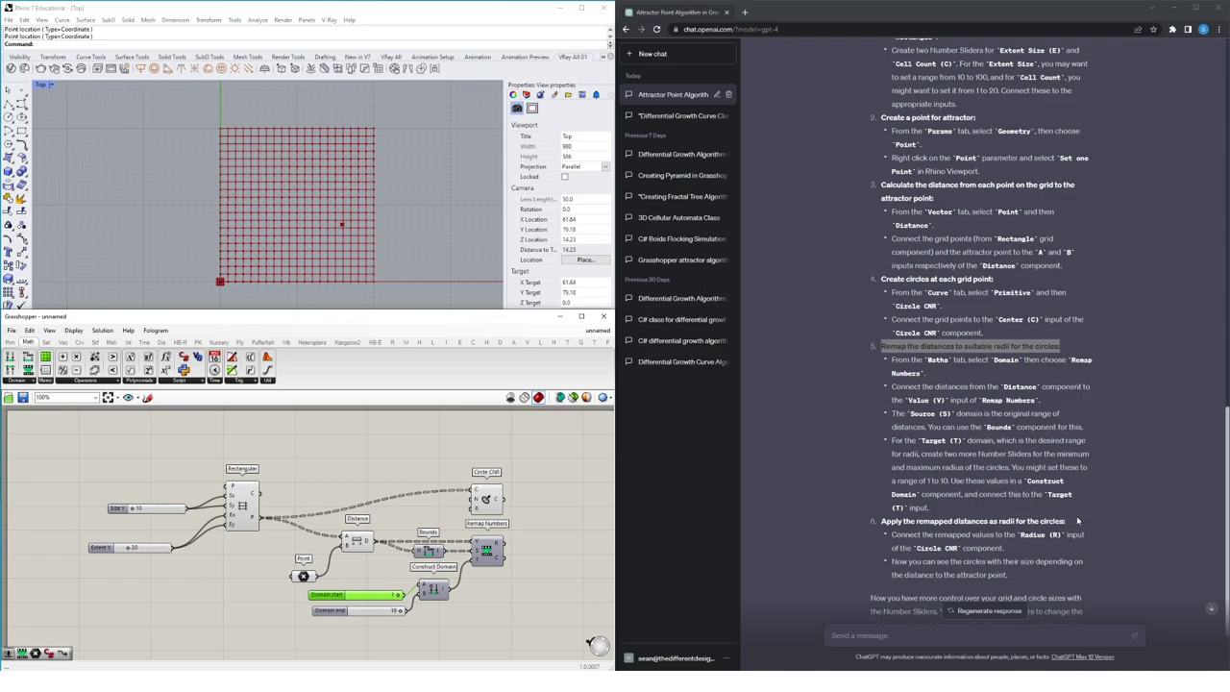
Feed Remap Numbers' results into Circle CNR's radius and frame the circle grid in Top view.
left_click_drag(1077, 520, 876, 524)
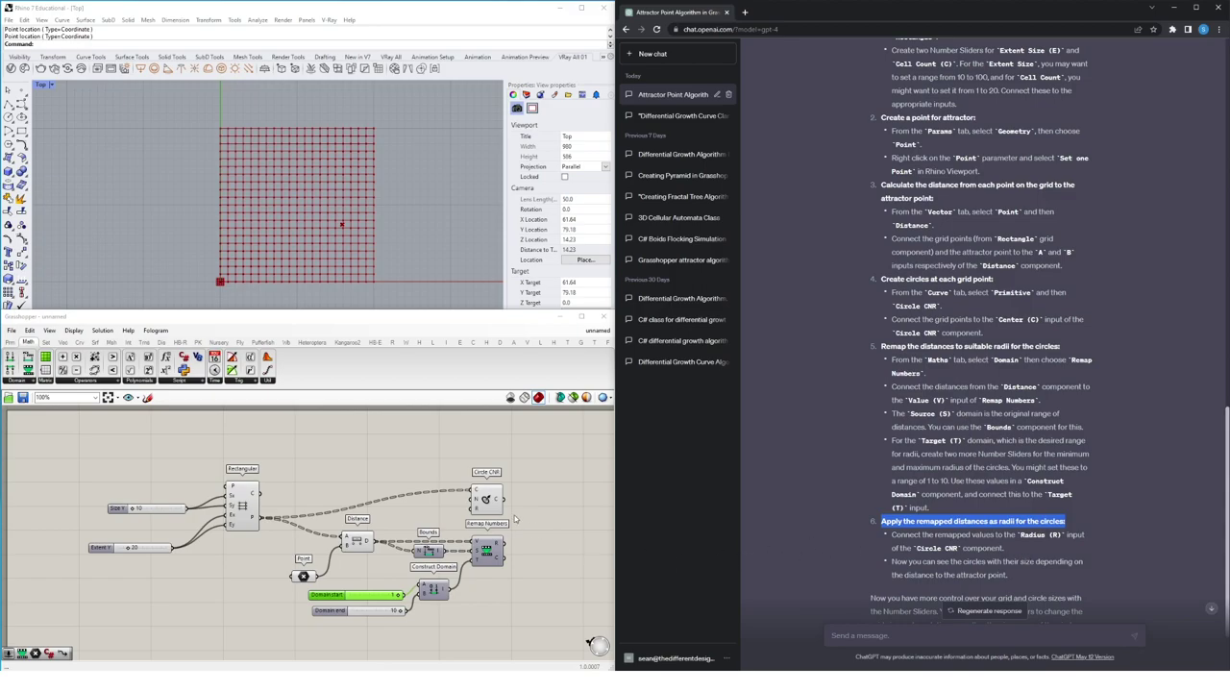
left_click_drag(486, 499, 542, 531)
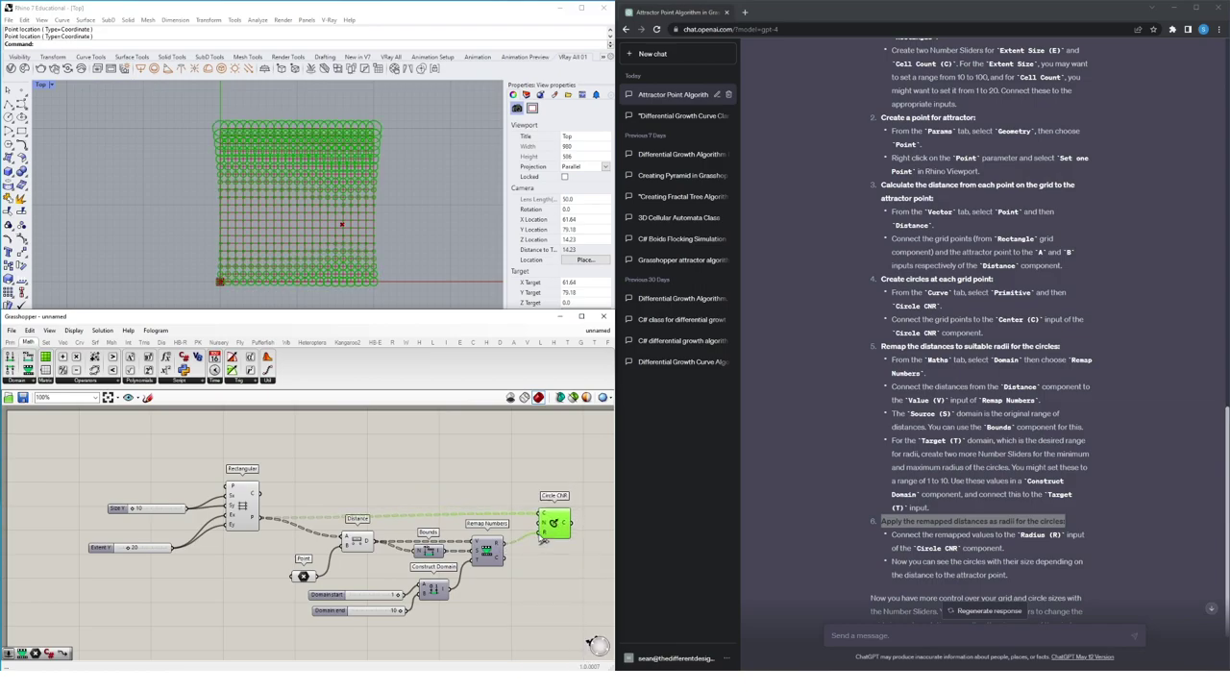
left_click(435, 237)
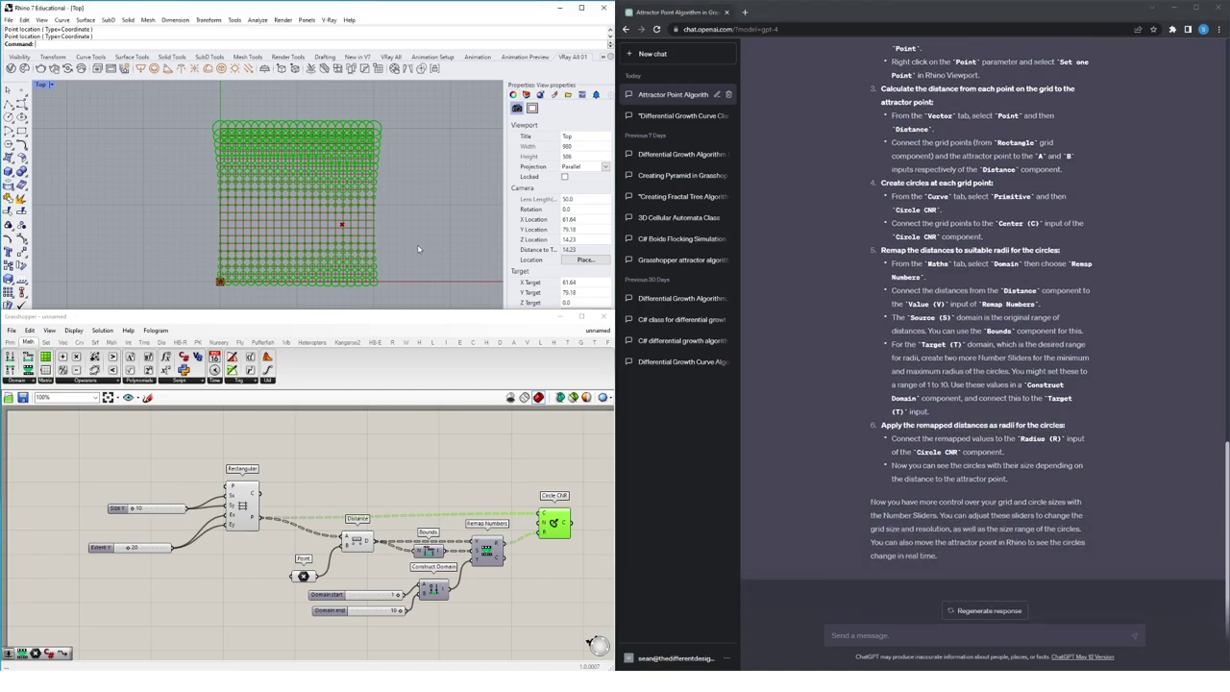
left_click(569, 600)
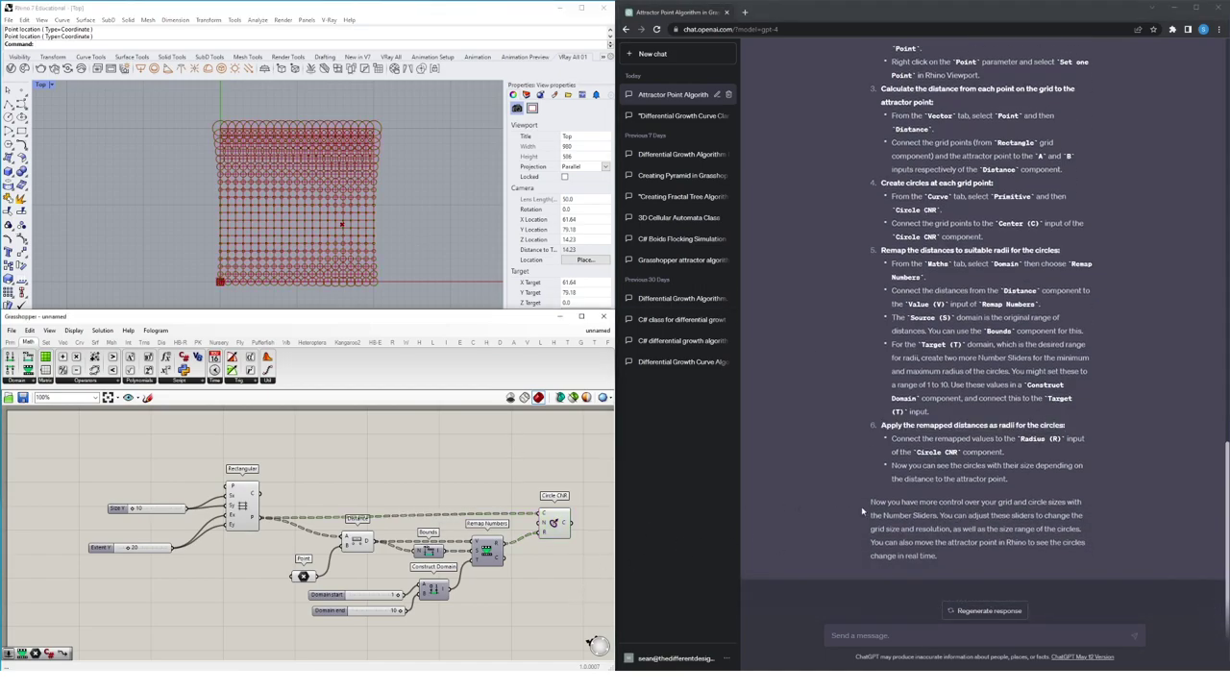
right_click_drag(327, 204, 251, 206)
scroll(265, 218, "up", 2)
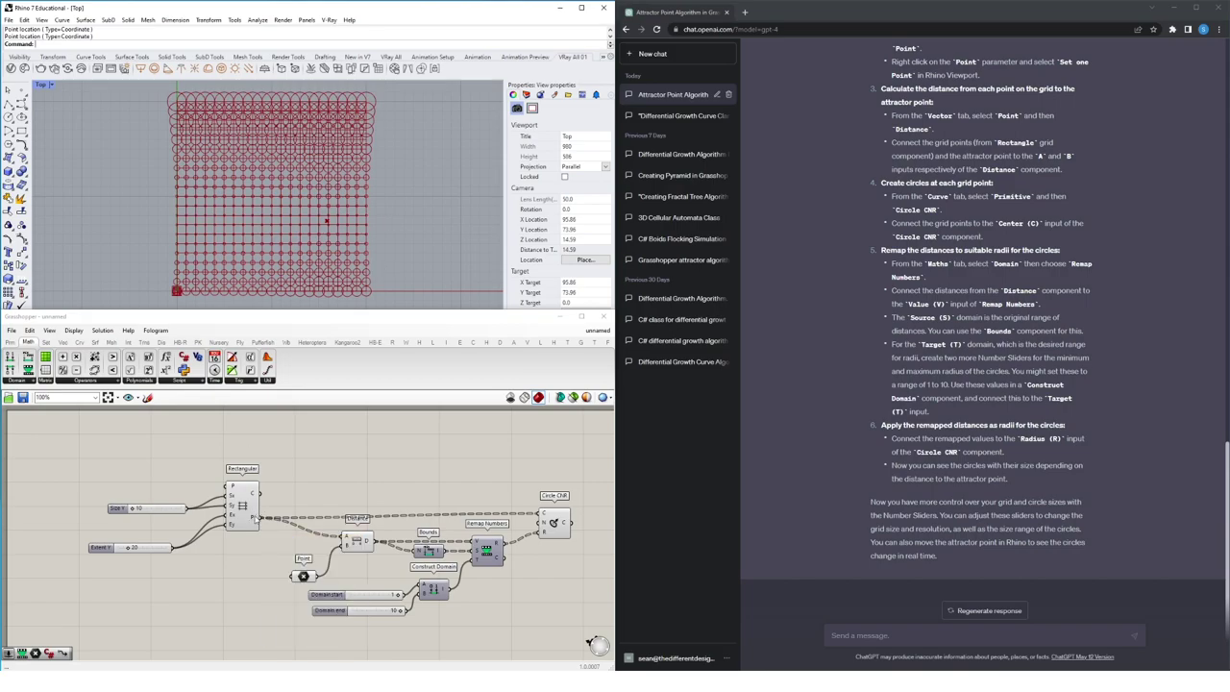
Graft the Rectangular component's P output.
right_click(255, 519)
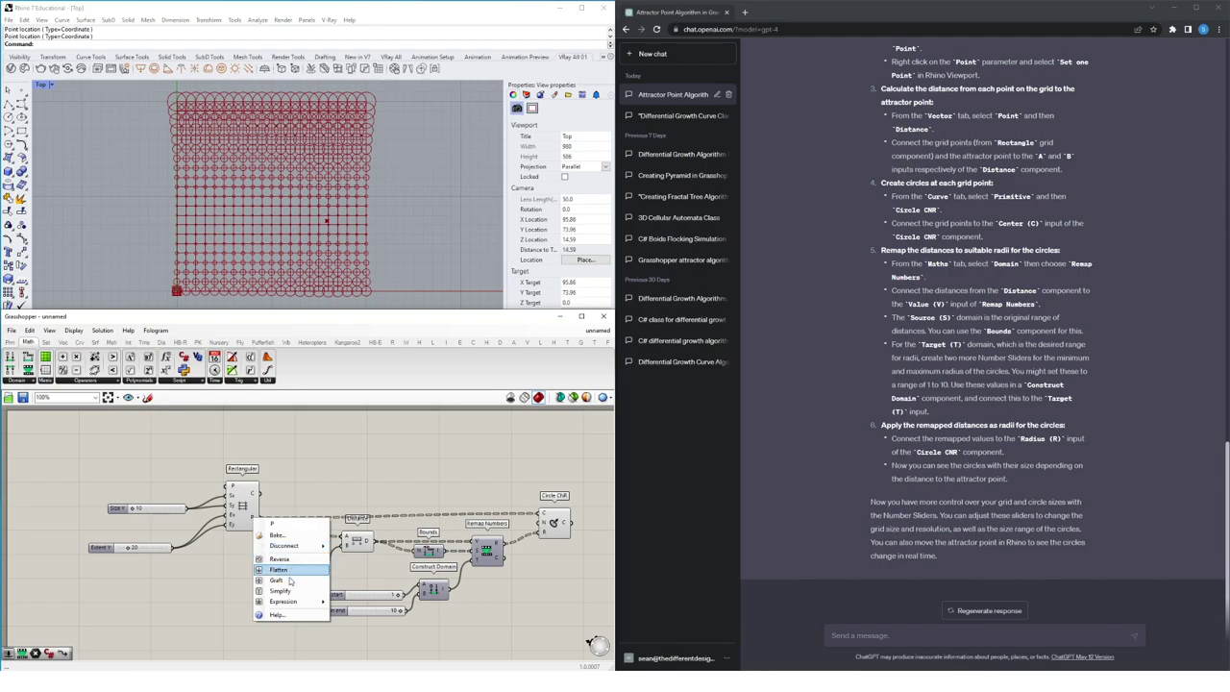
left_click(288, 580)
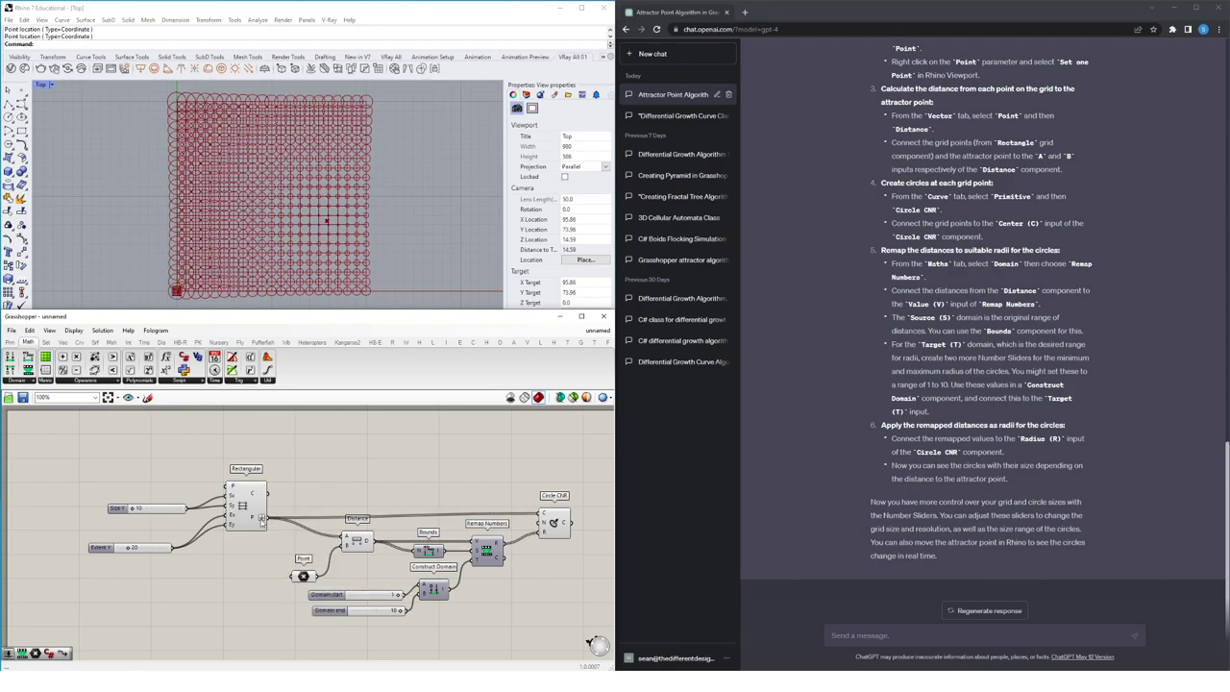
mouse_move(254, 521)
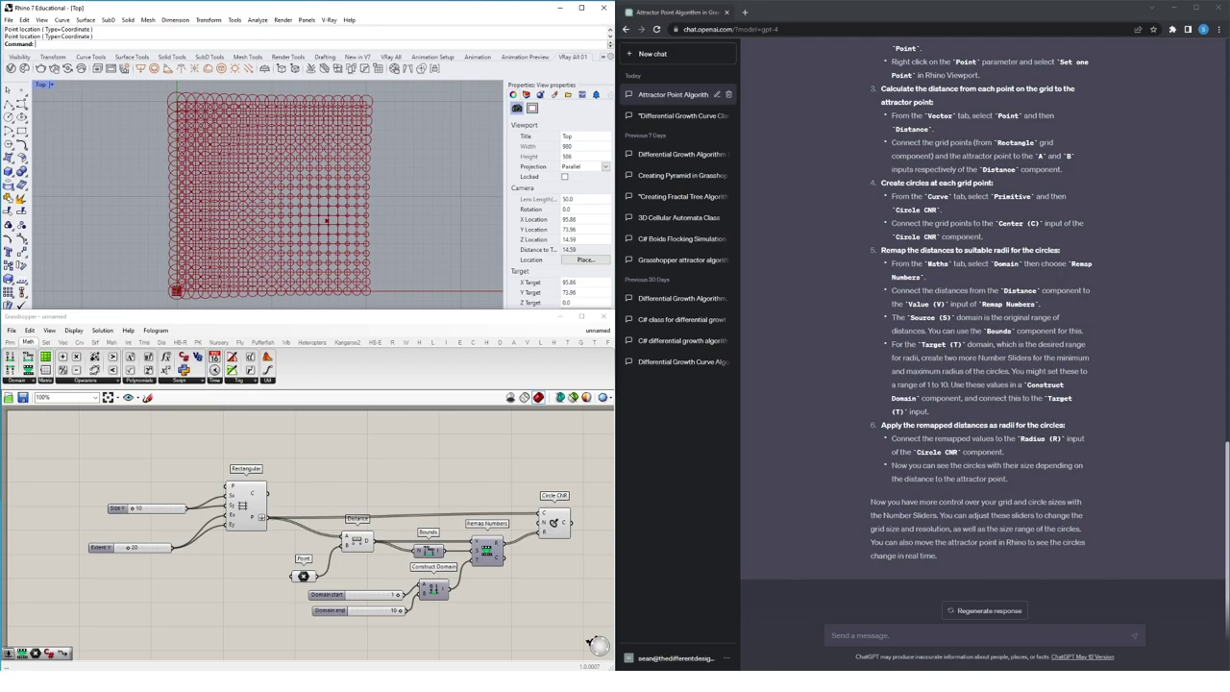
Ask ChatGPT for a list of the specified component names in order of appearance.
left_click(863, 635)
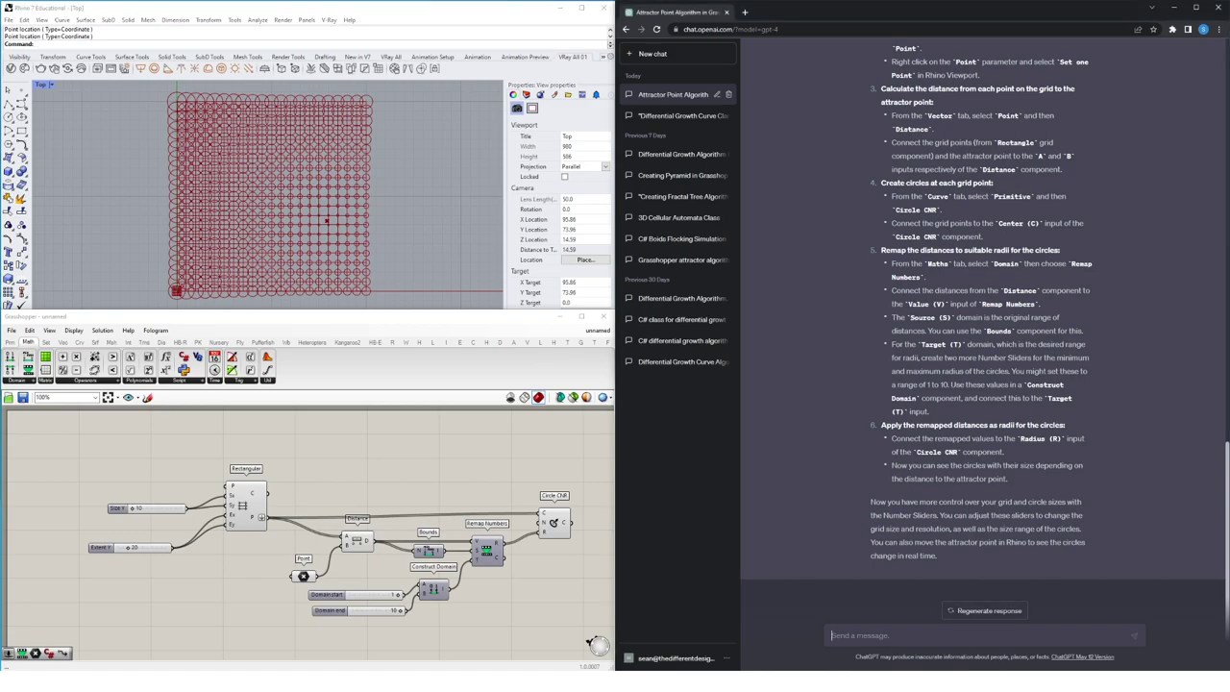
type("Can you create a list, in order of appearance, of the components names you specified in these instructions? (ie.")
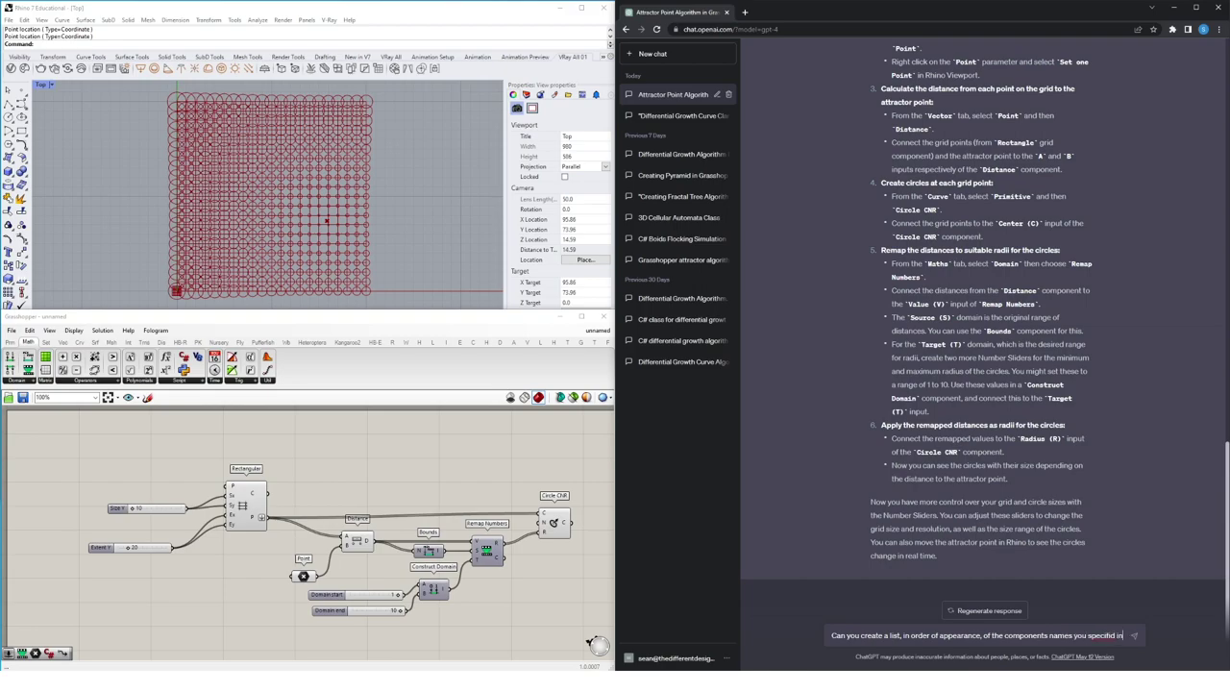
type(" Rectangular,")
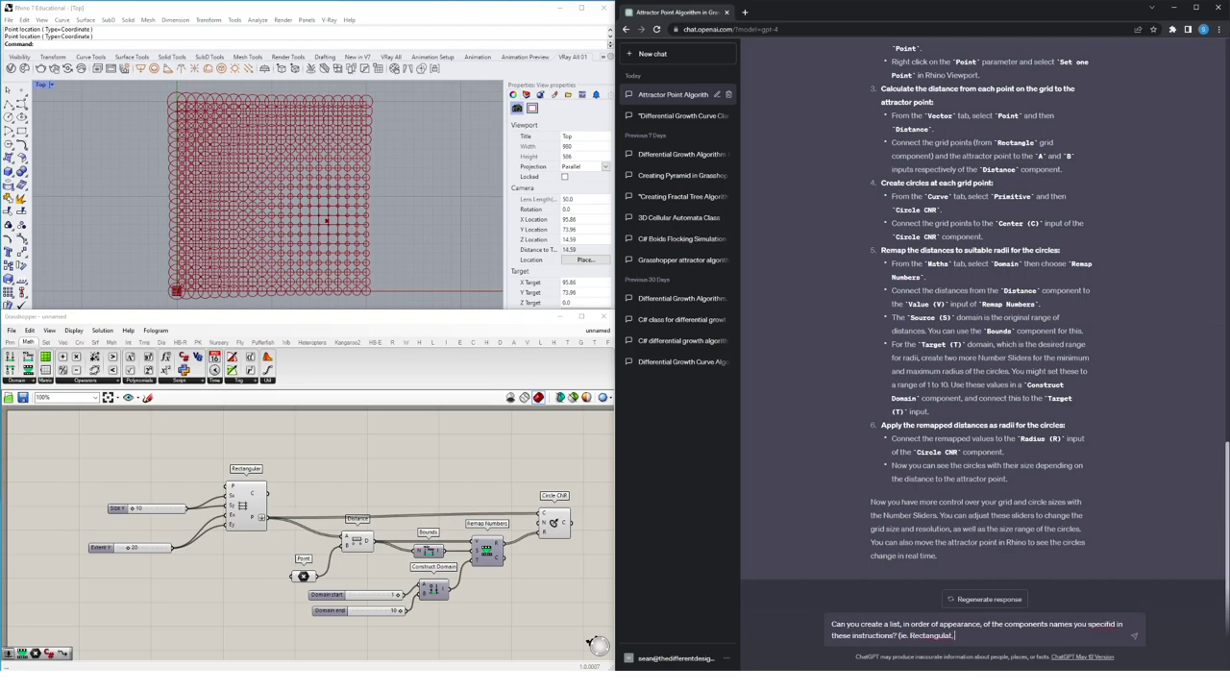
type(" Number Slider, Remap Numbers etc.)")
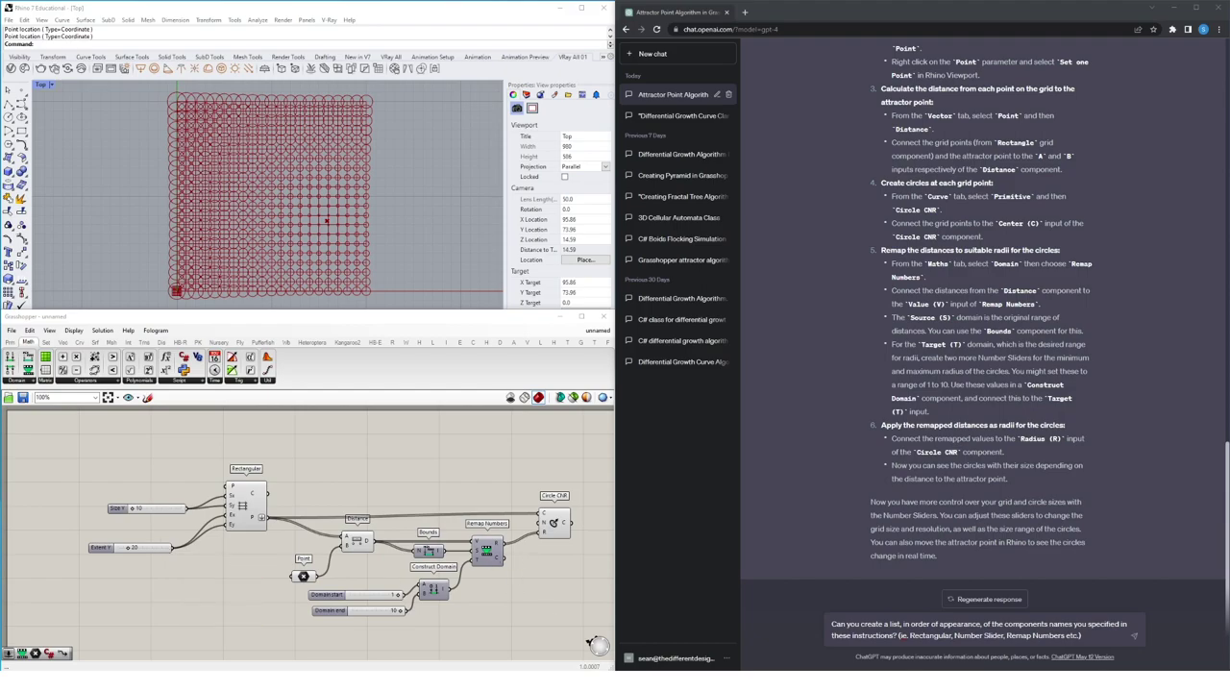
left_click(1082, 635)
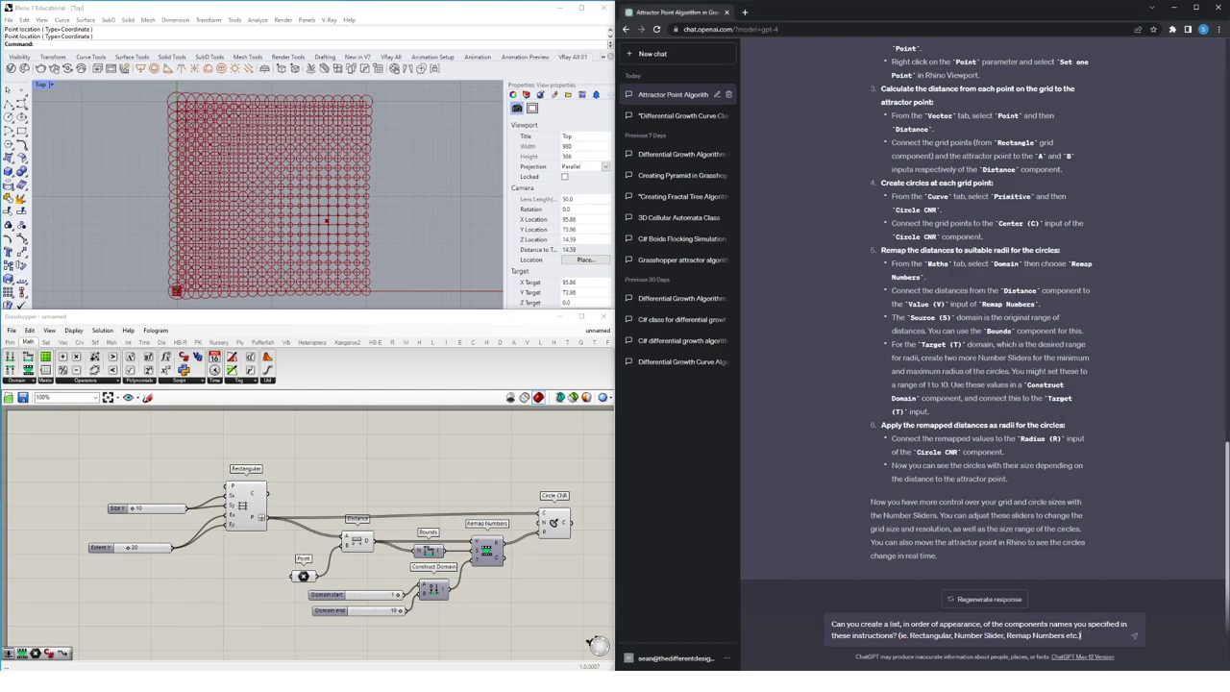
key("Return")
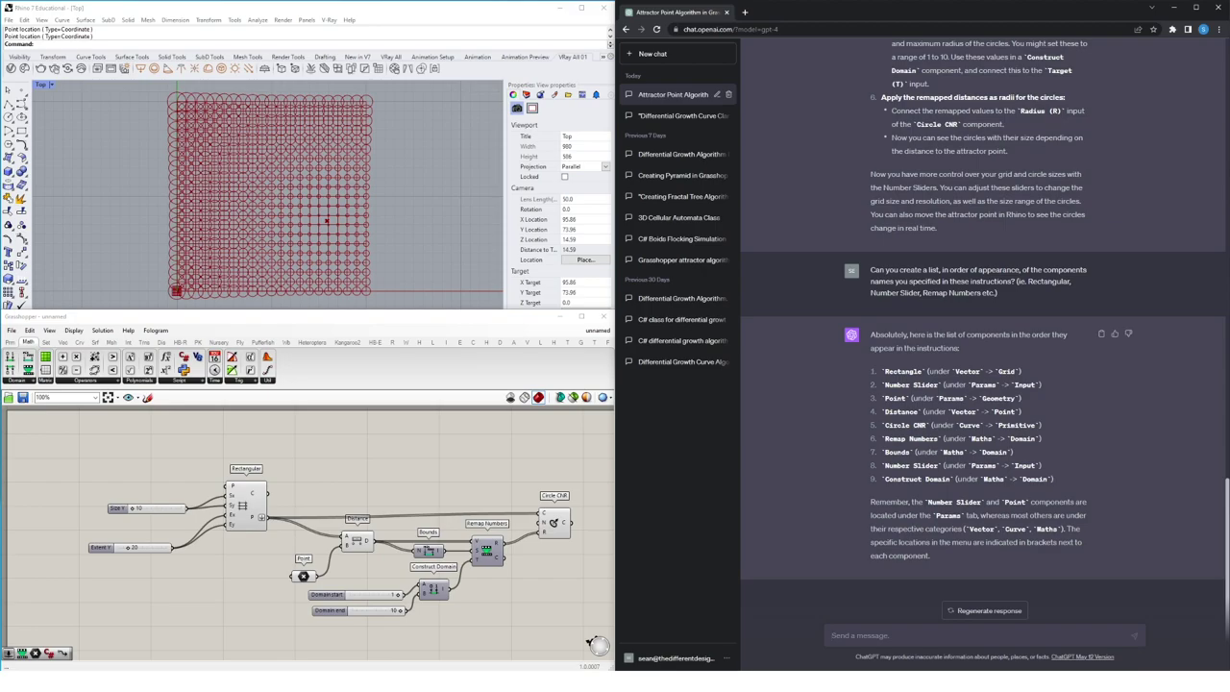
Ask ChatGPT to use dot points instead of numbering and drop the location descriptions.
type("Could you update the list so there is no number formatting (1.)")
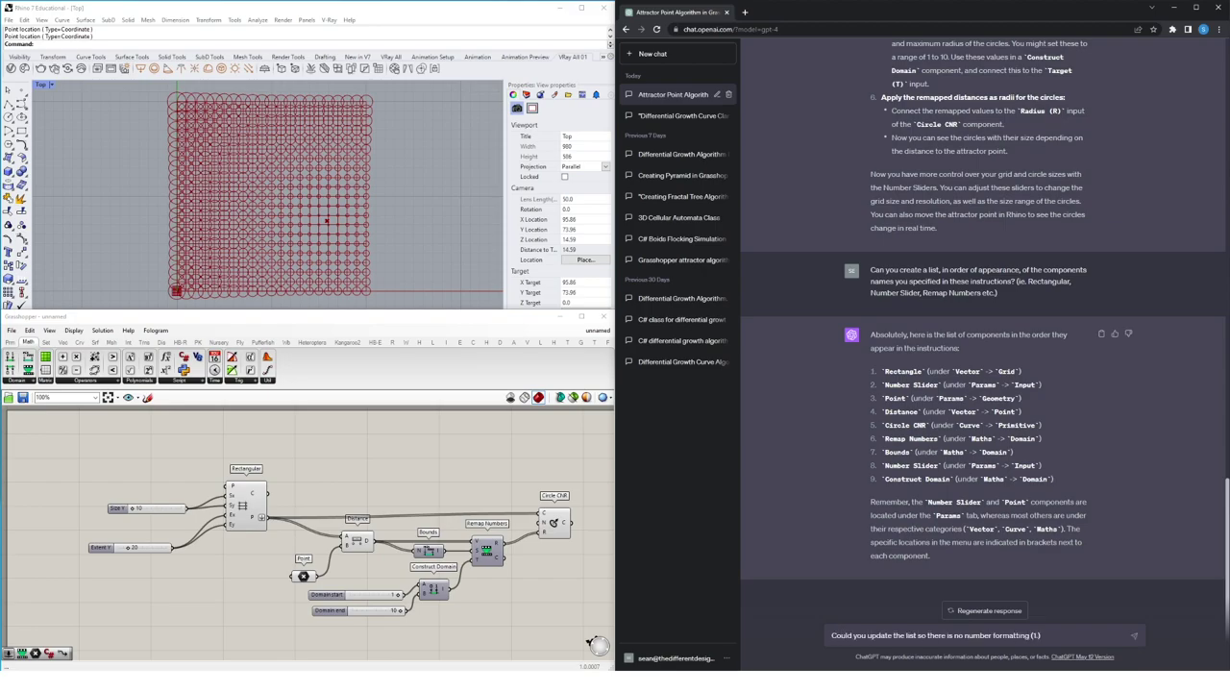
type(", just dot points instead? Could you also adjust the component name for Rectangle? It's actually 'Rectangular")
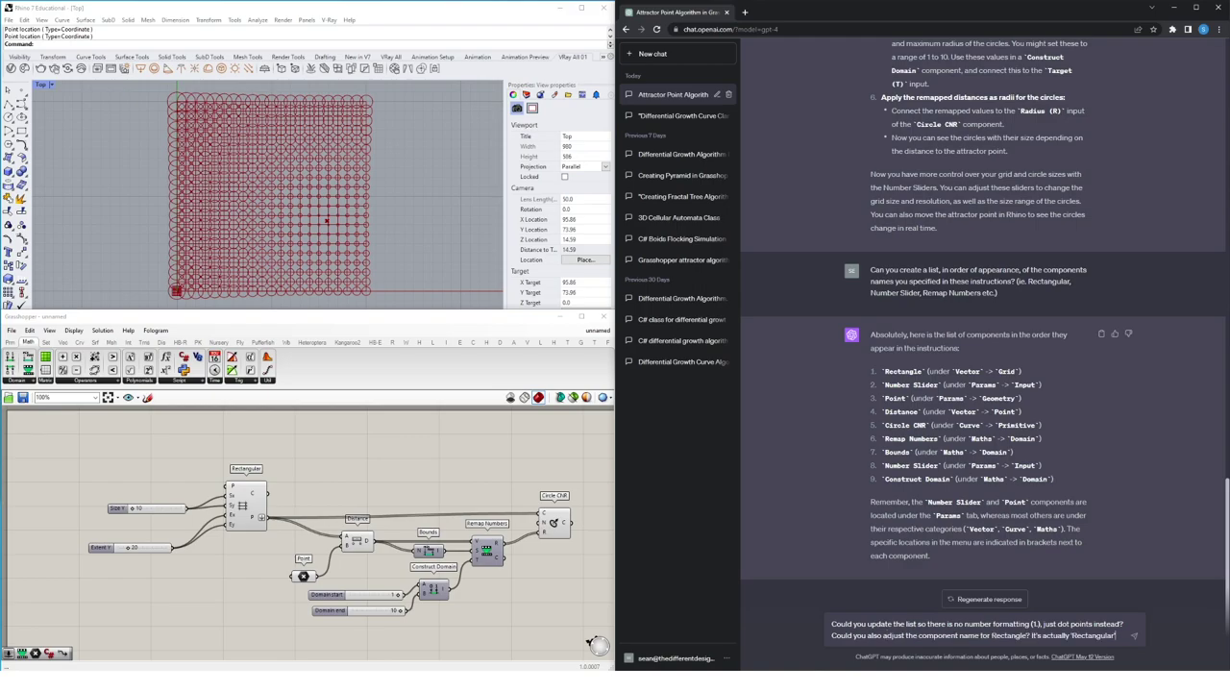
type("'? Could you also include multiple number sliders if multiples are required in your instructions?")
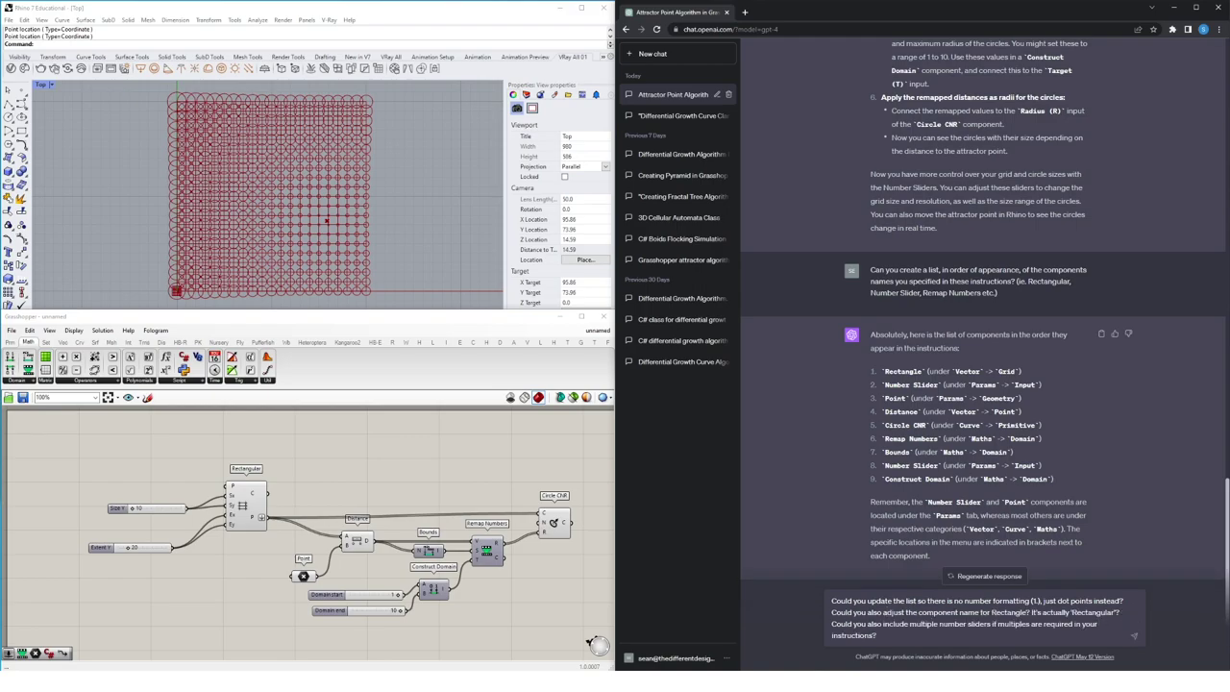
key("Return")
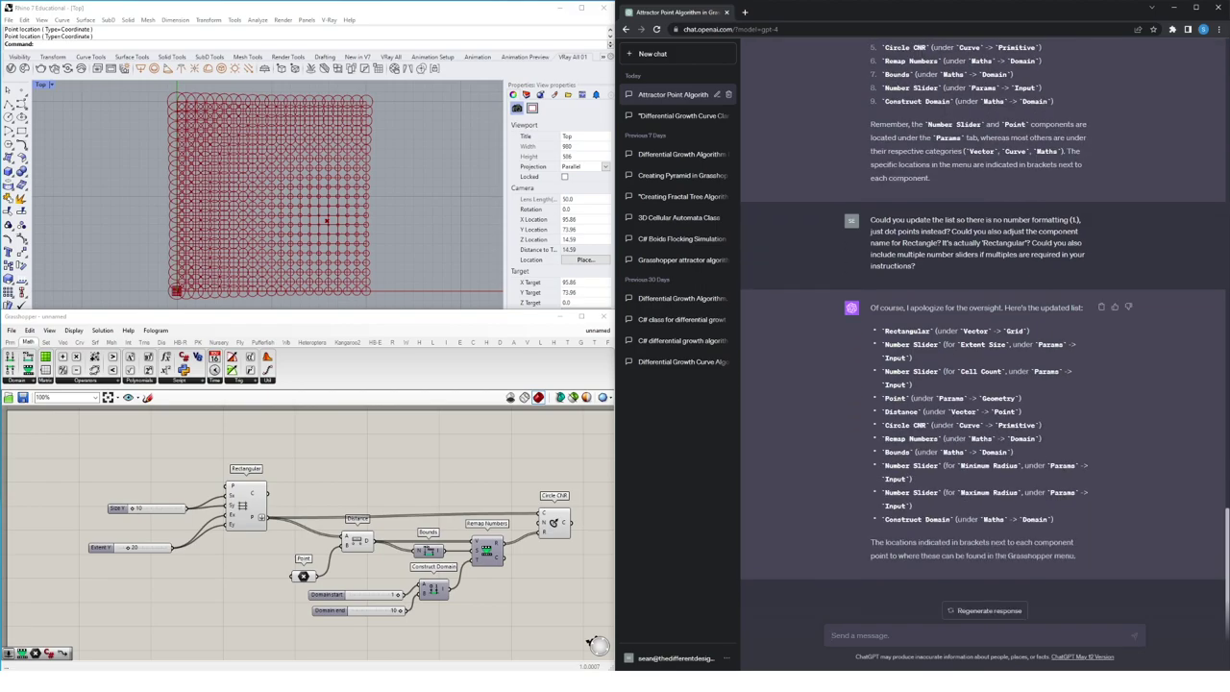
type("Thanks! Can you remove the location descriptions from the list - I'm just after the names.")
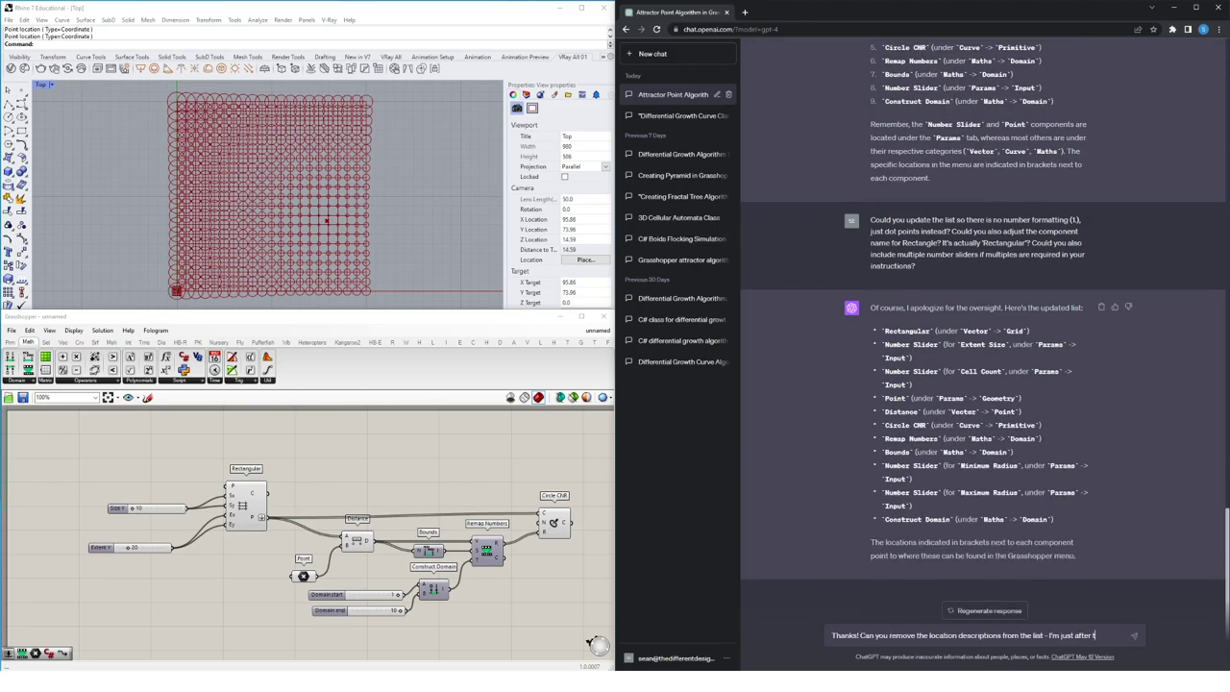
key("Return")
Ask ChatGPT for just the names, without quotation marks.
type("Without the")
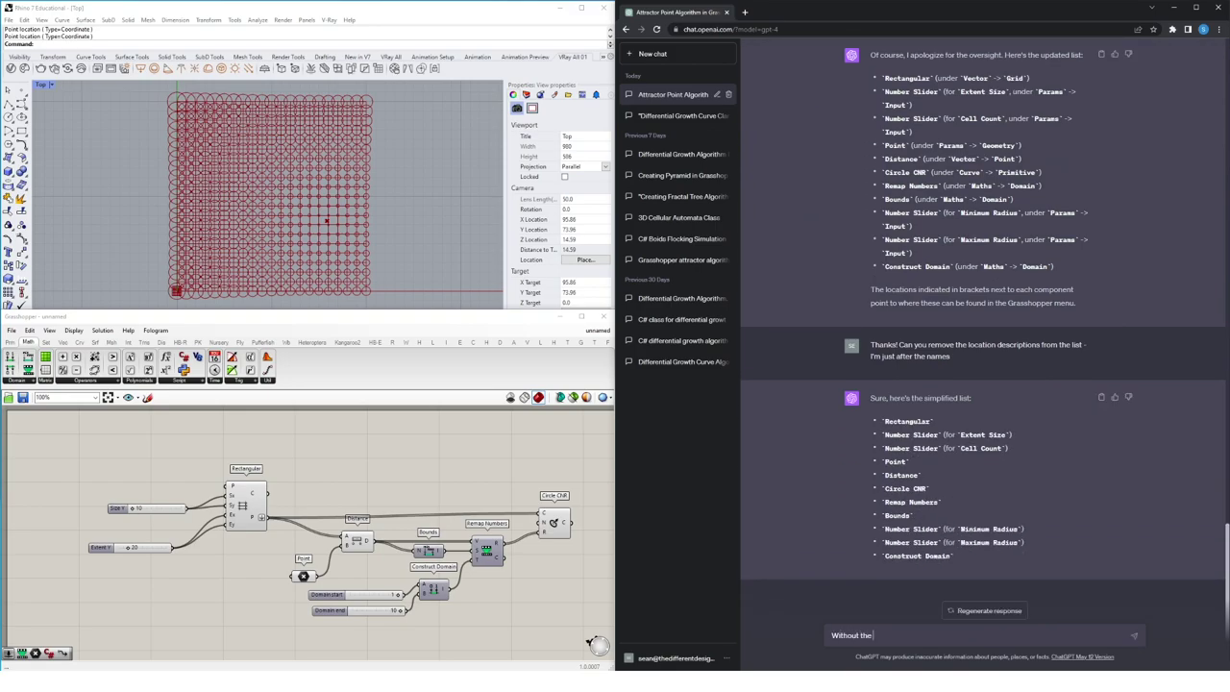
type(" descriptions - just the names!")
key("Return")
type("Can you rem")
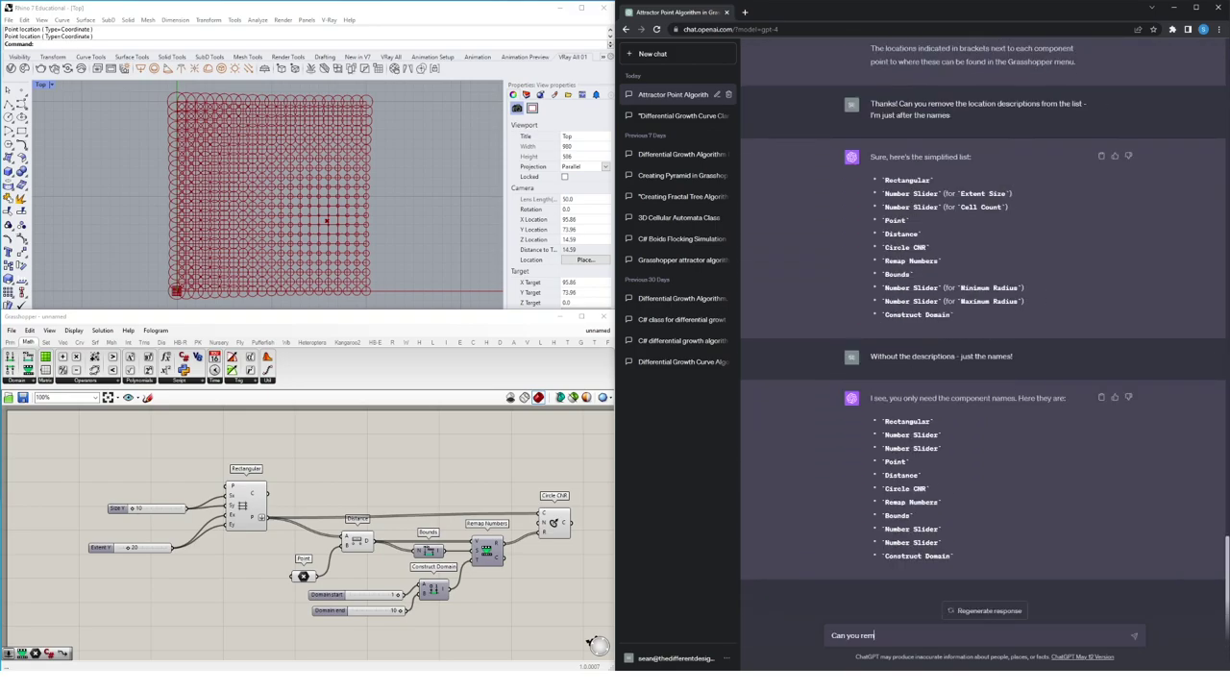
type("ove the quotation marks as well?")
key("Return")
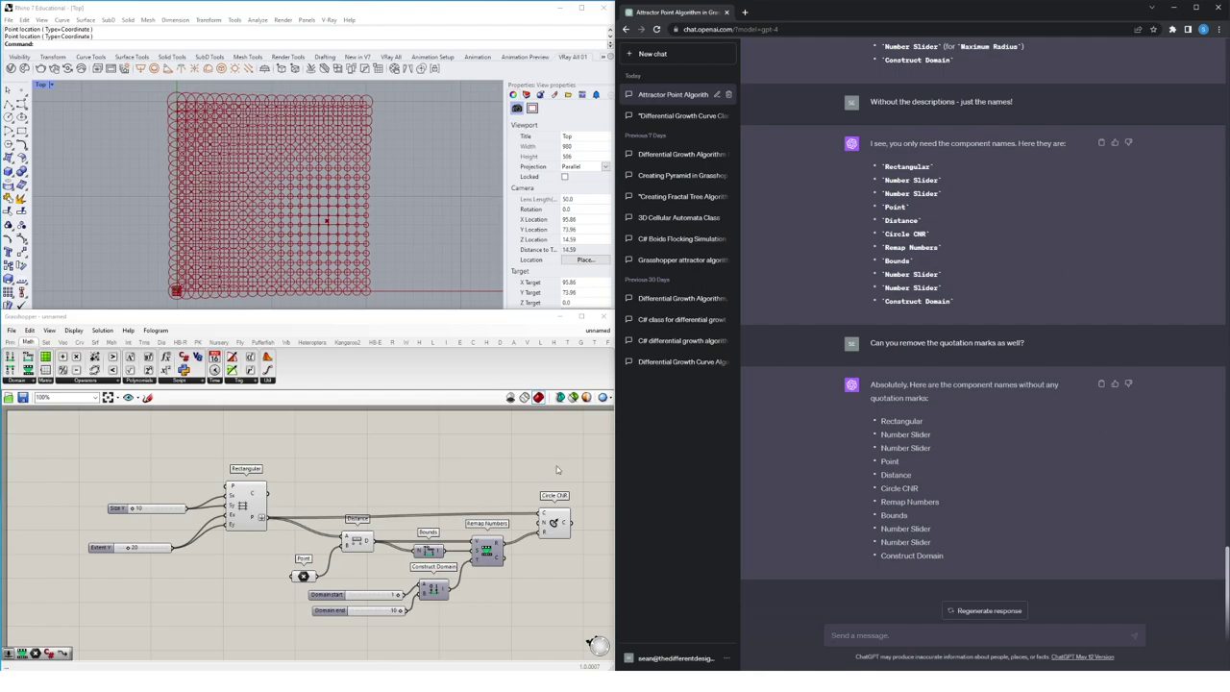
left_click(556, 469)
Delete every component on the canvas and place a Component Generator from Params.
left_click_drag(567, 452, 73, 626)
key("Delete")
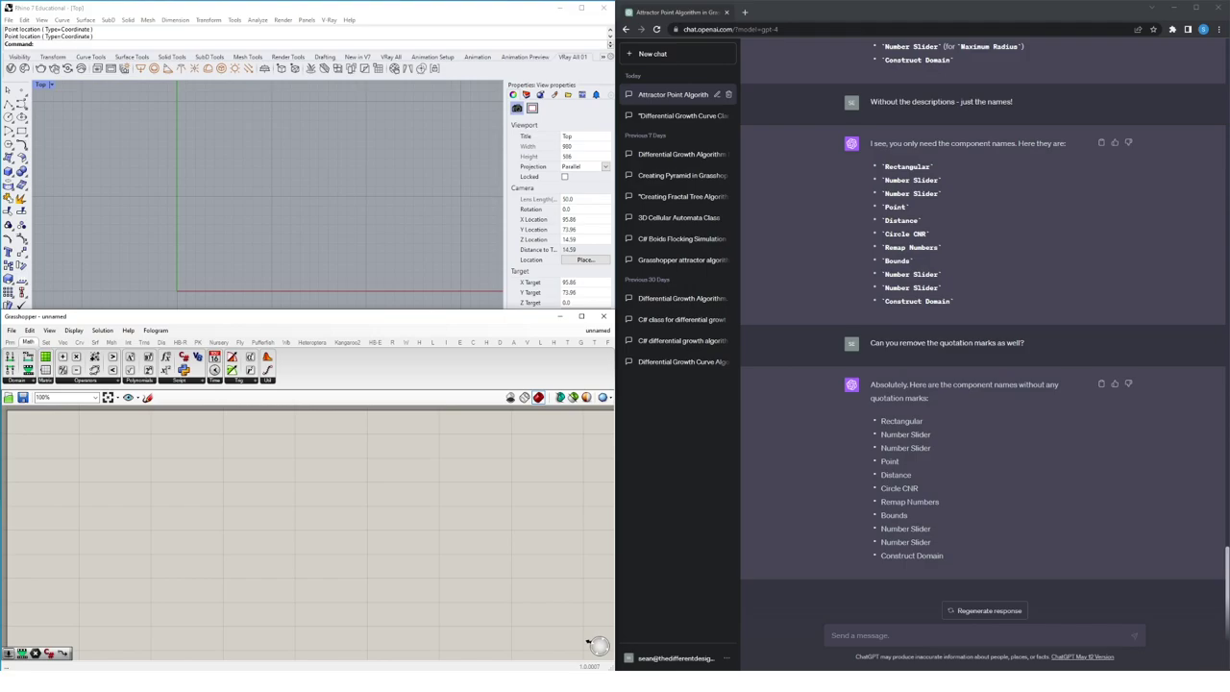
left_click(10, 342)
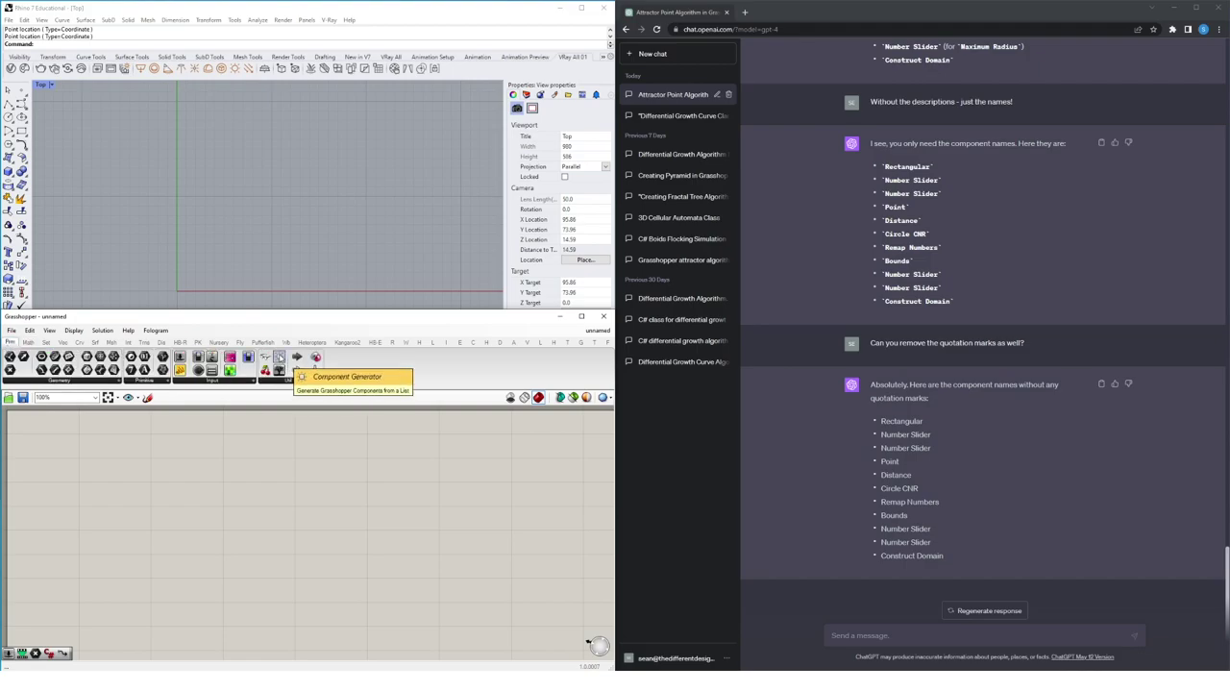
left_click_drag(278, 370, 372, 572)
scroll(372, 573, "down", 2)
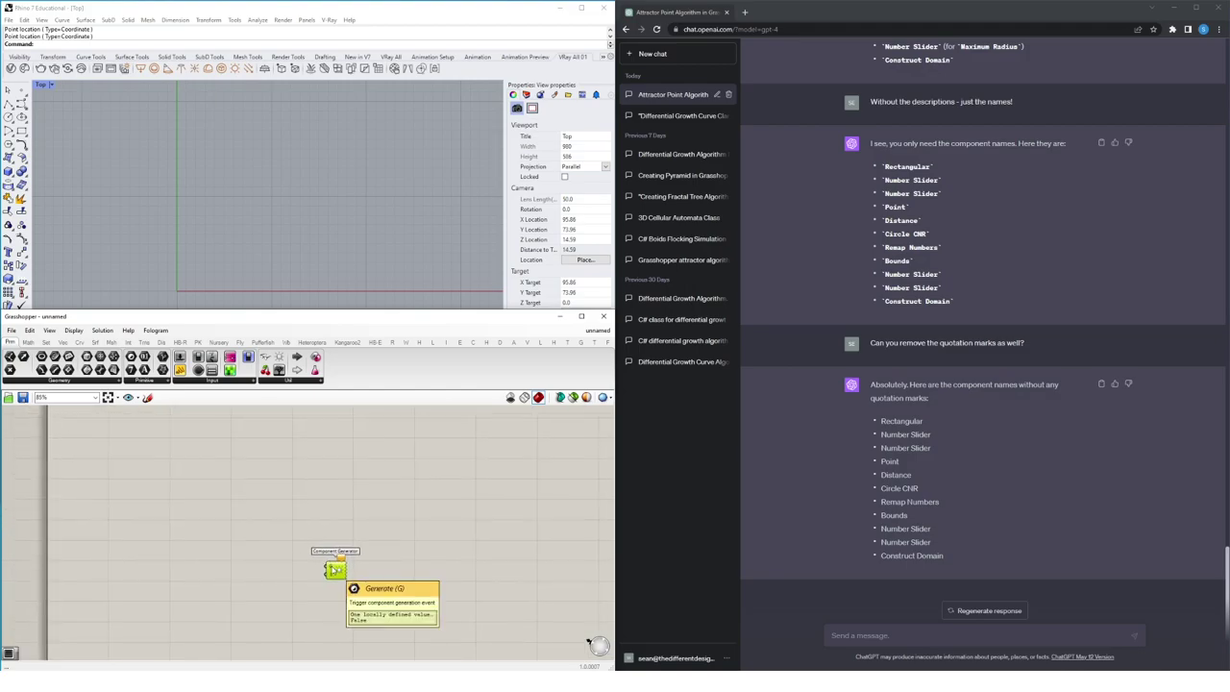
Wire a Button and a Multiline Data panel into the Component Generator.
double_click(284, 568)
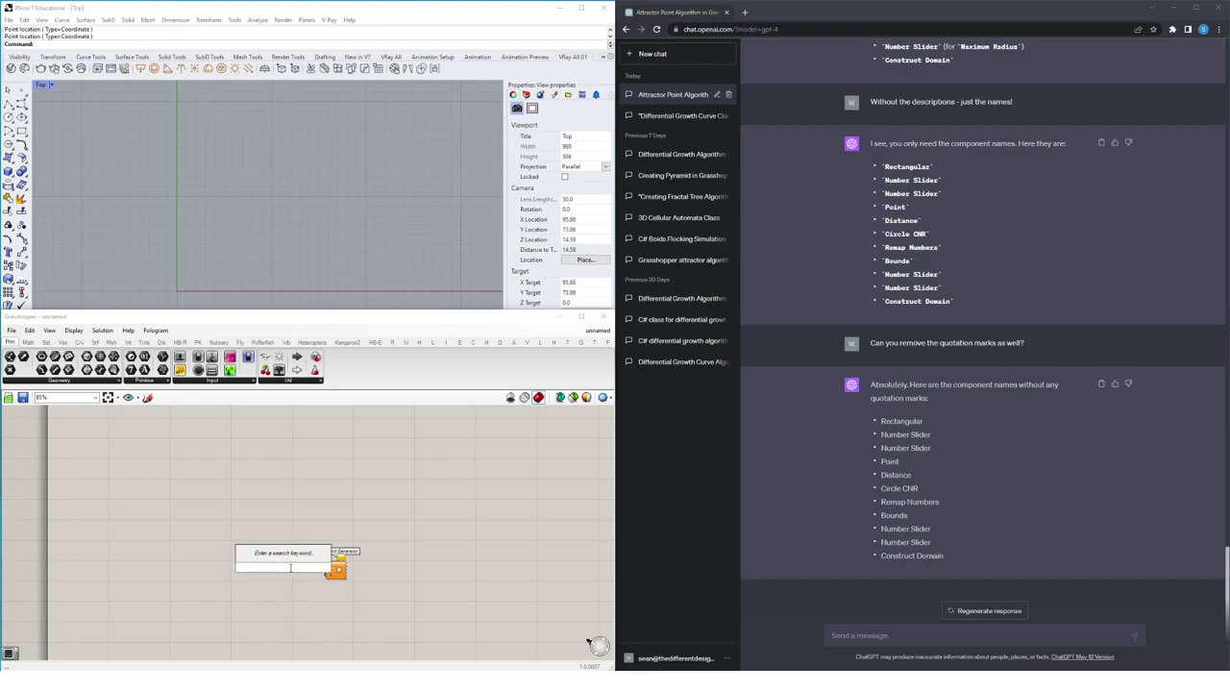
type("butt")
key("Return")
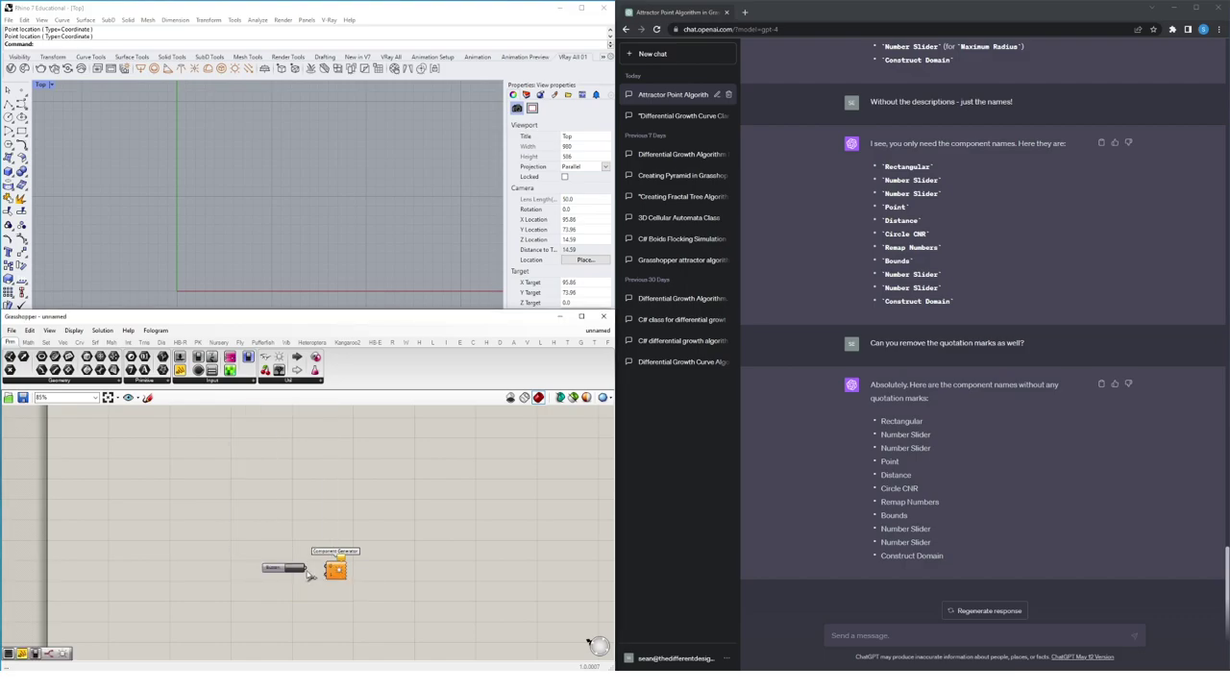
left_click_drag(307, 568, 328, 568)
left_click(276, 569)
left_click_drag(278, 625, 327, 571)
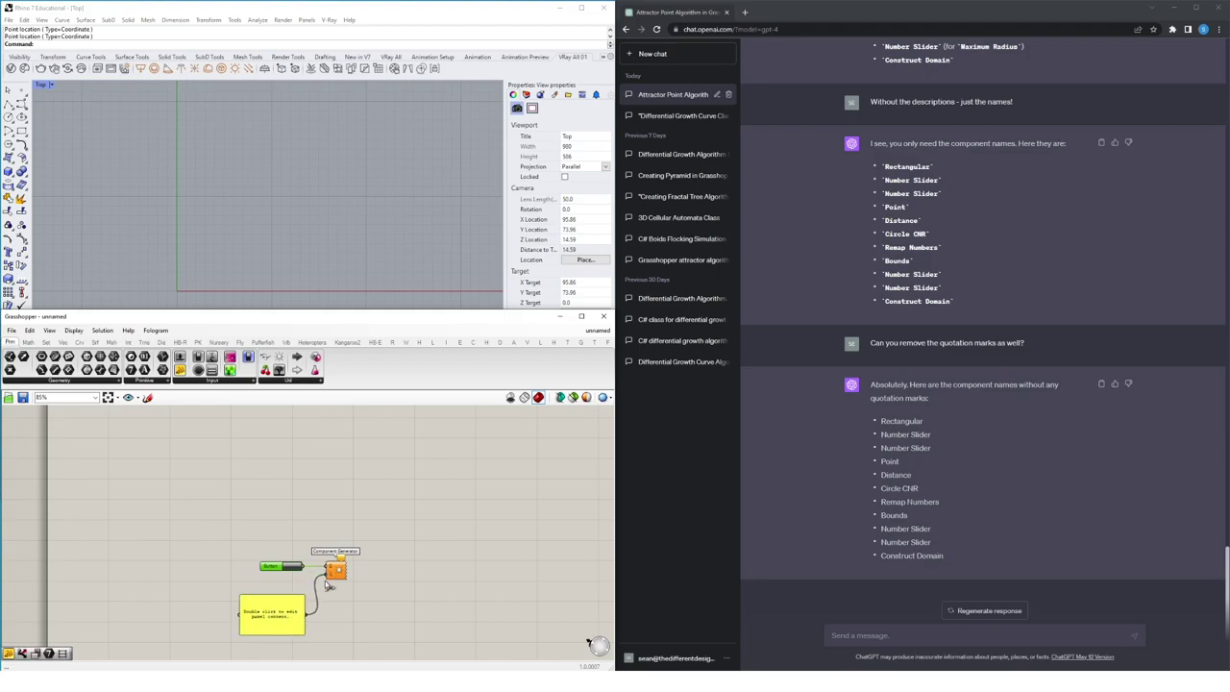
right_click(269, 570)
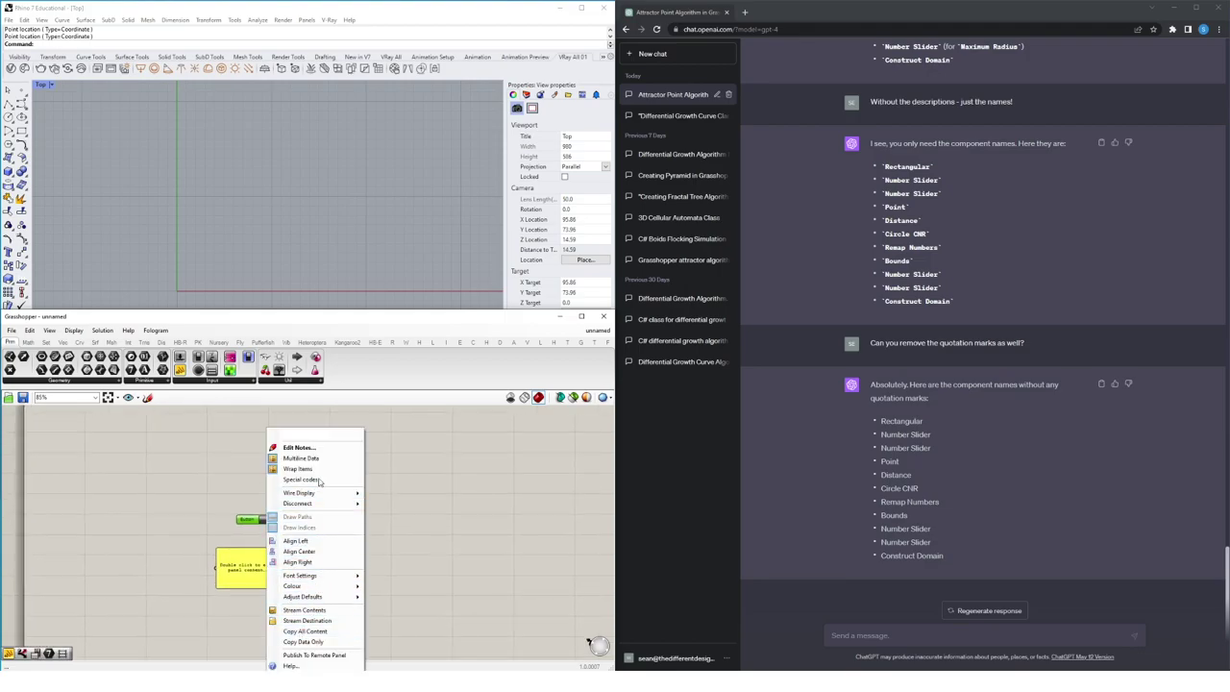
left_click(300, 458)
left_click(254, 563)
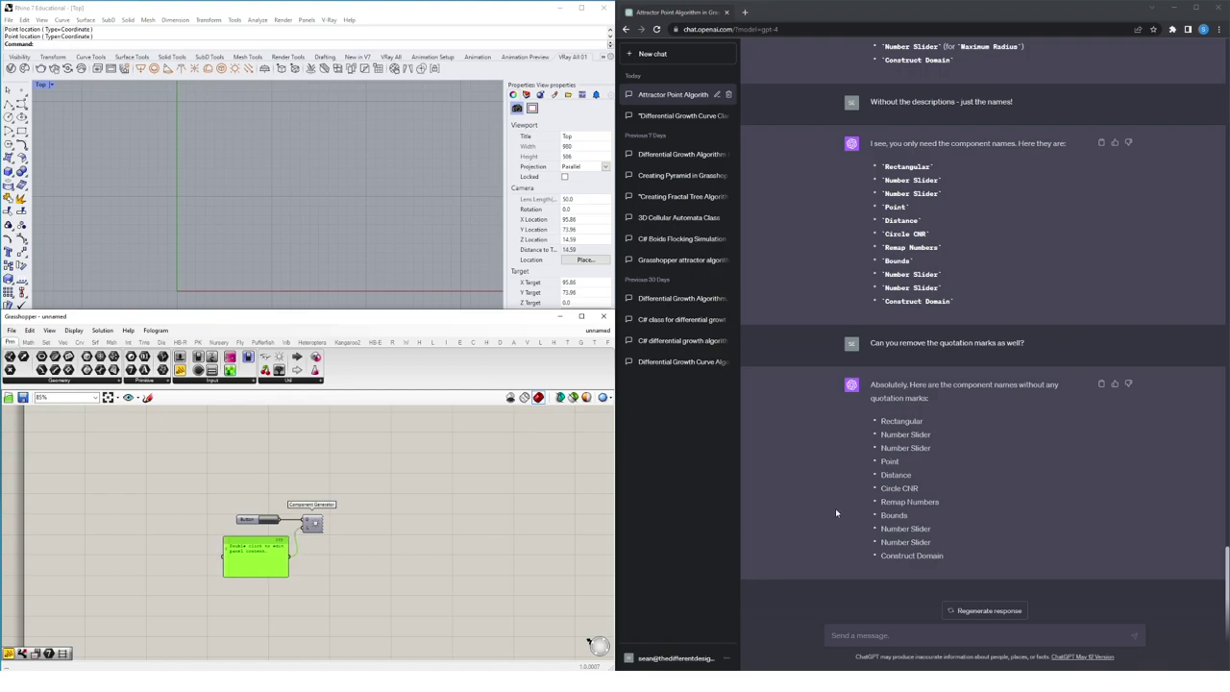
Copy ChatGPT's component name list and paste it into the panel.
left_click(983, 540)
left_click_drag(951, 560, 881, 422)
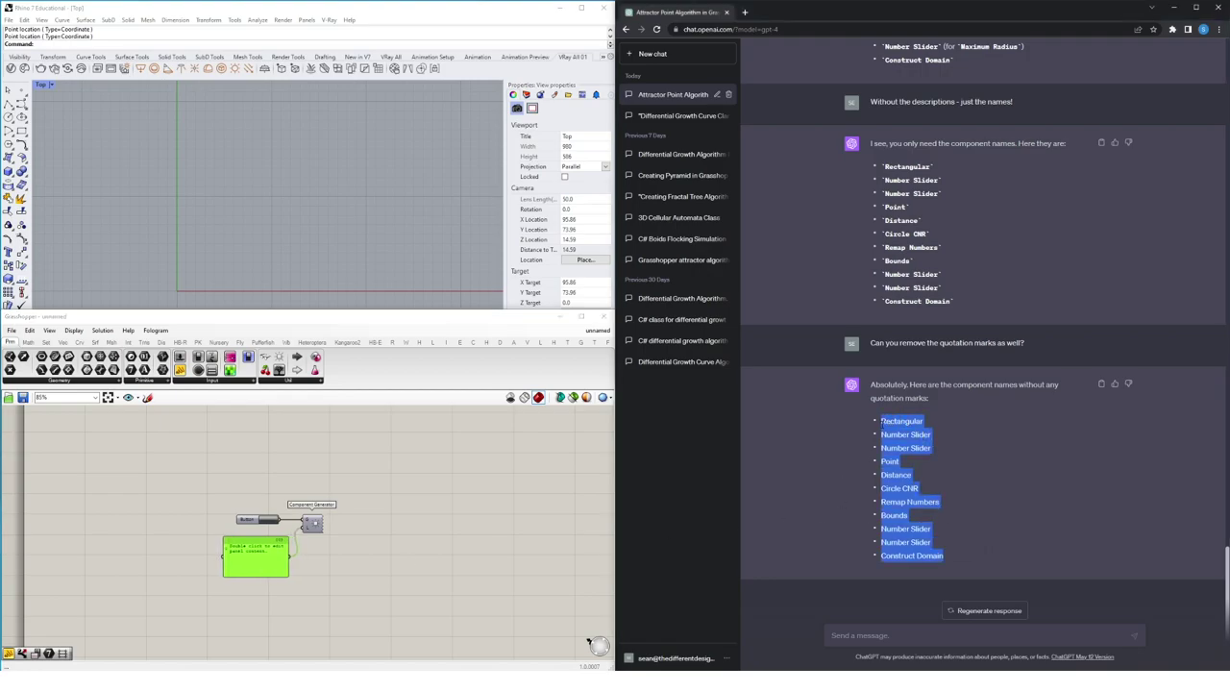
key("ctrl+c")
double_click(252, 559)
key("ctrl+v")
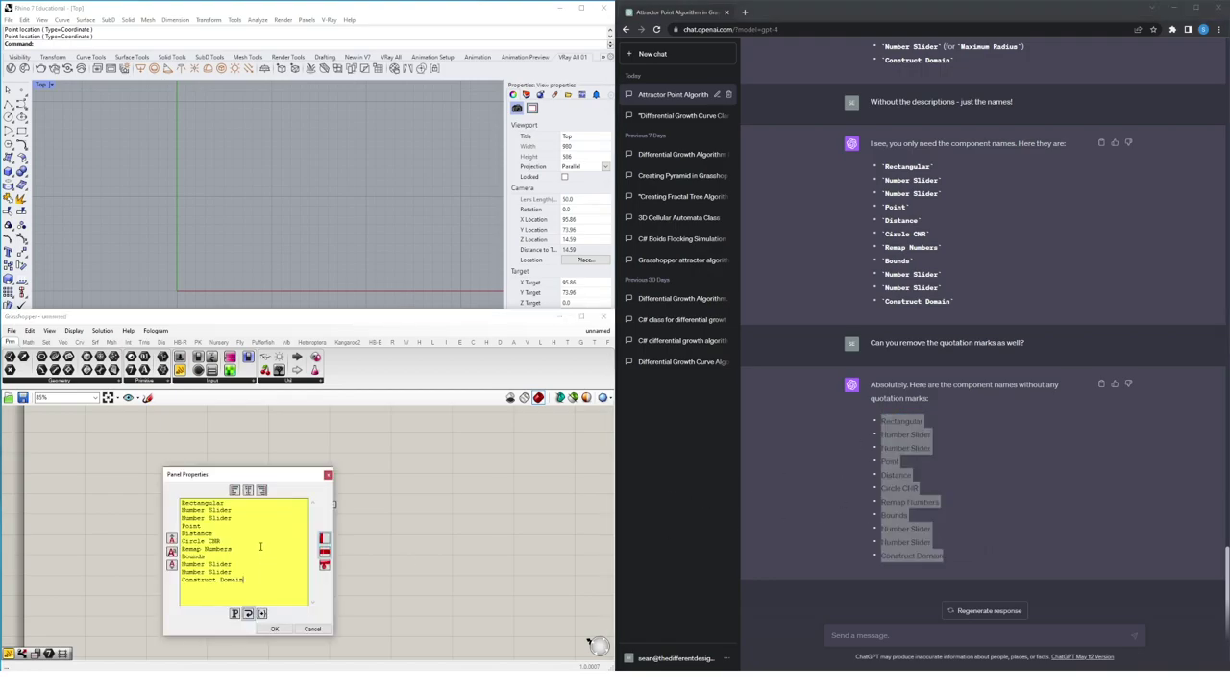
left_click(275, 629)
Press the Button to generate the listed components on the canvas.
scroll(341, 558, "down", 2)
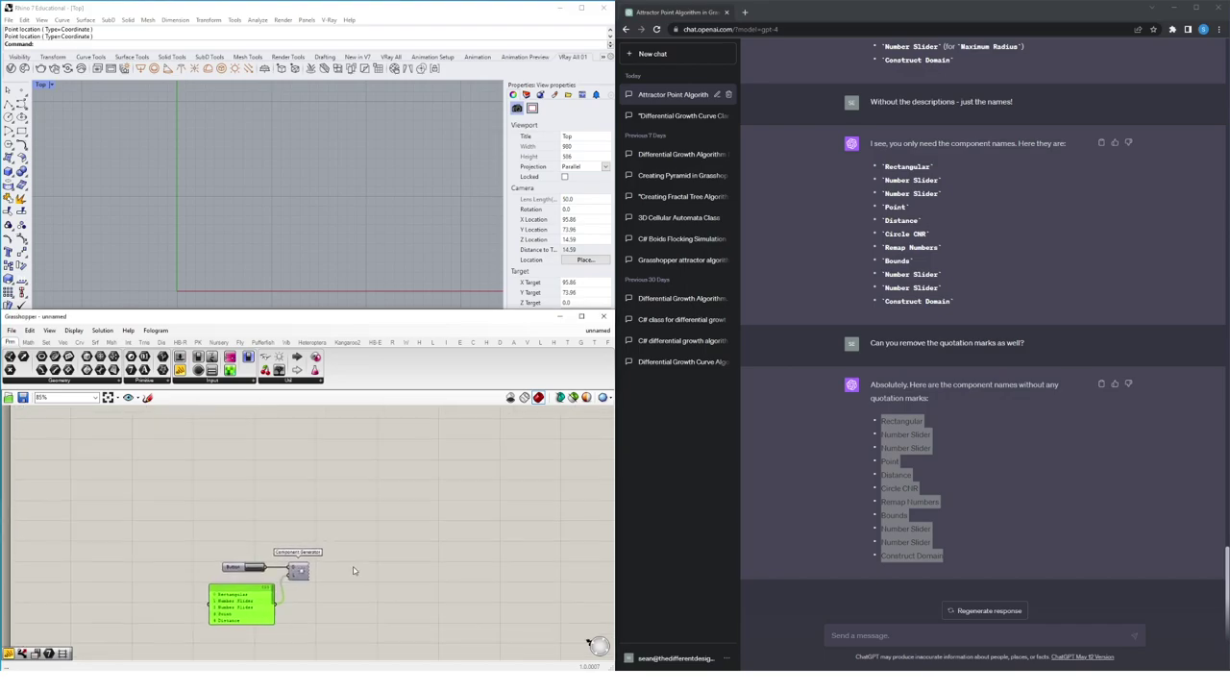
right_click_drag(340, 558, 317, 558)
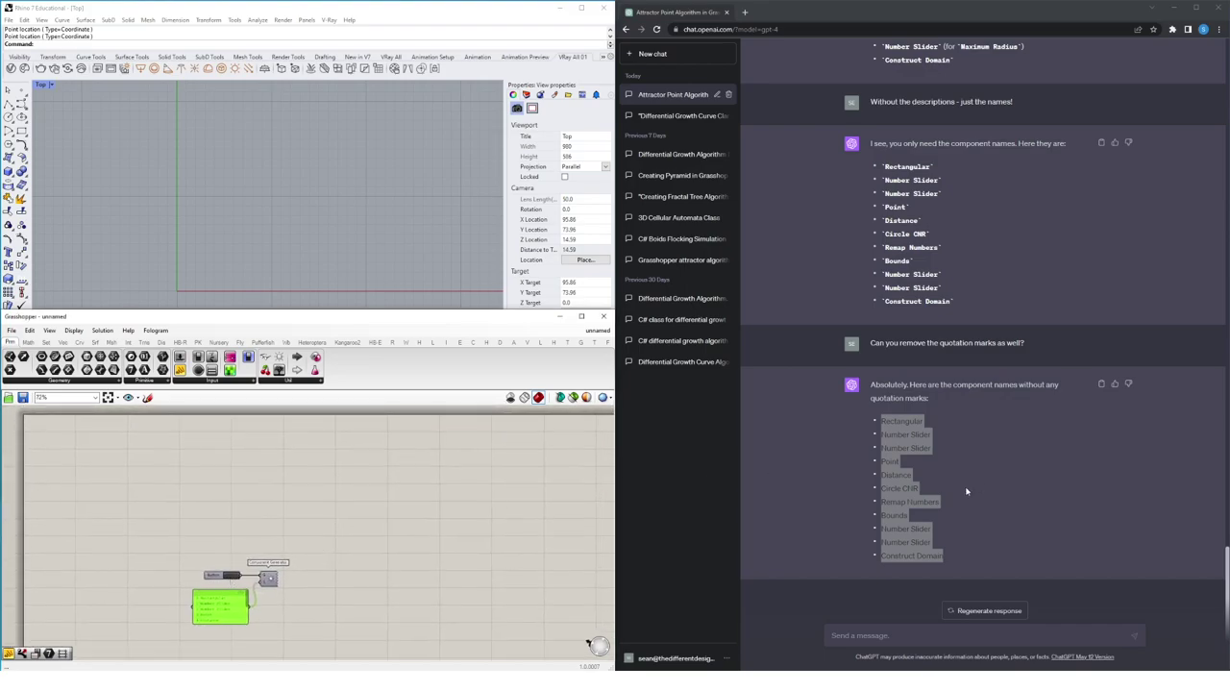
left_click(231, 578)
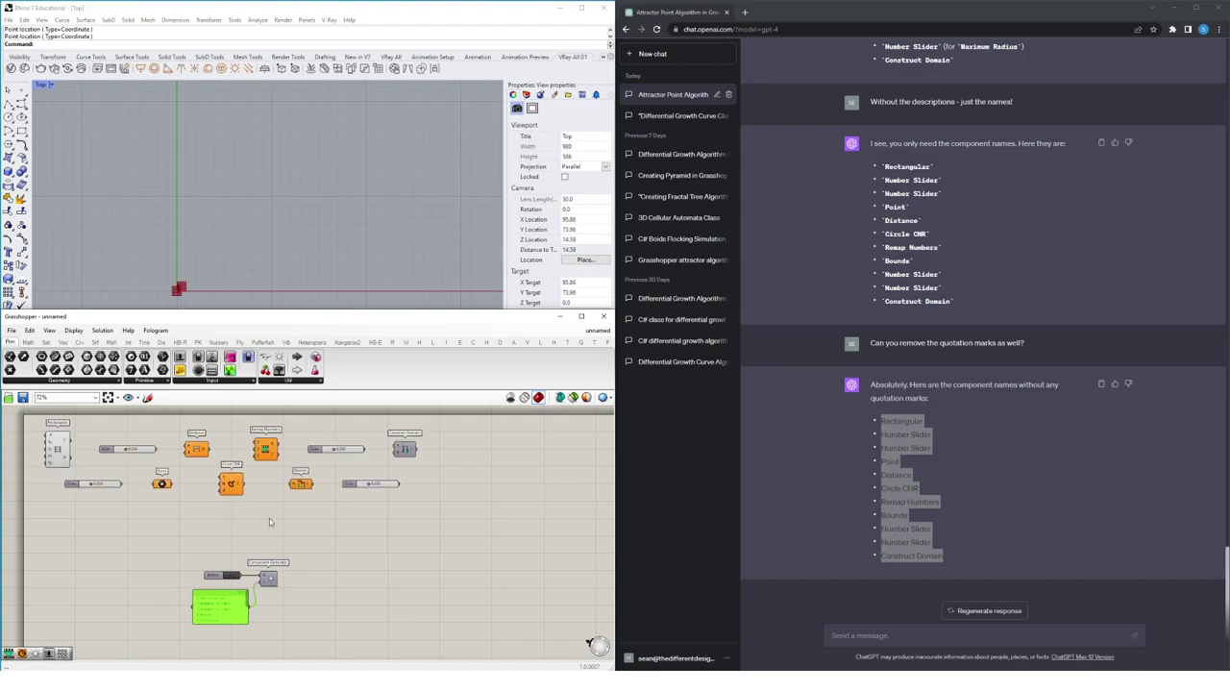
scroll(269, 518, "up", 2)
Wire the grid points and a Point into Distance, picking the attractor point in Top view.
scroll(239, 526, "up", 1)
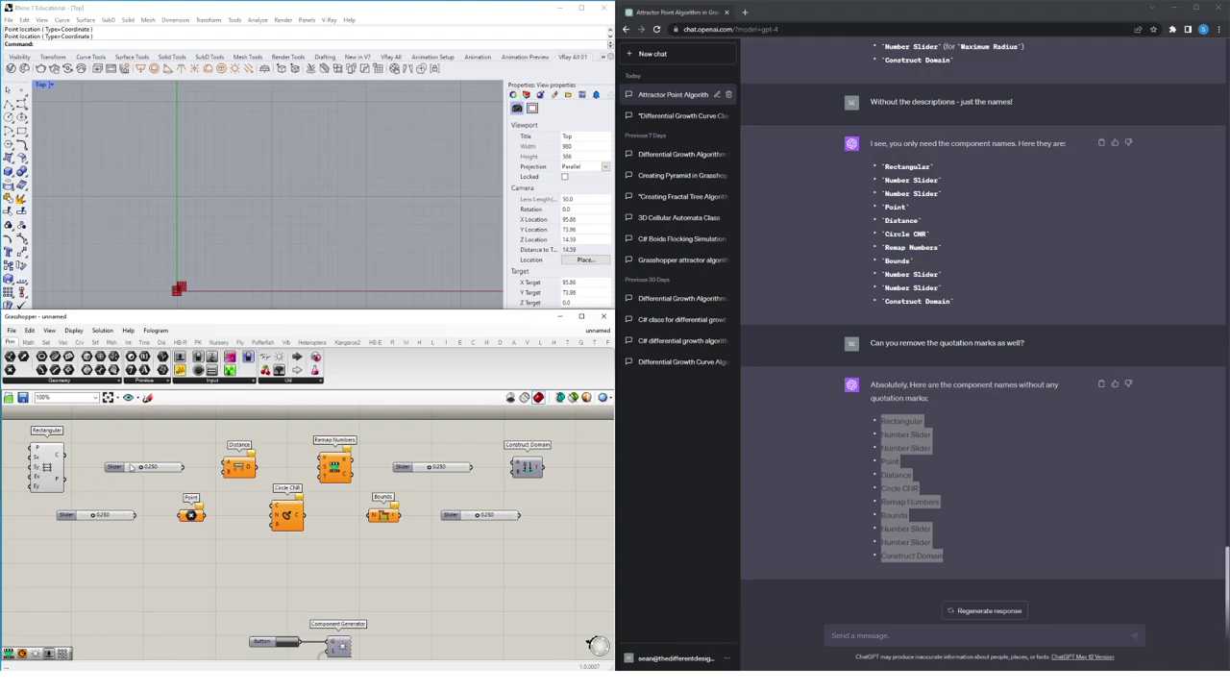
mouse_move(134, 468)
left_mouse_down()
mouse_move(60, 501)
mouse_move(147, 473)
mouse_move(118, 465)
left_mouse_up()
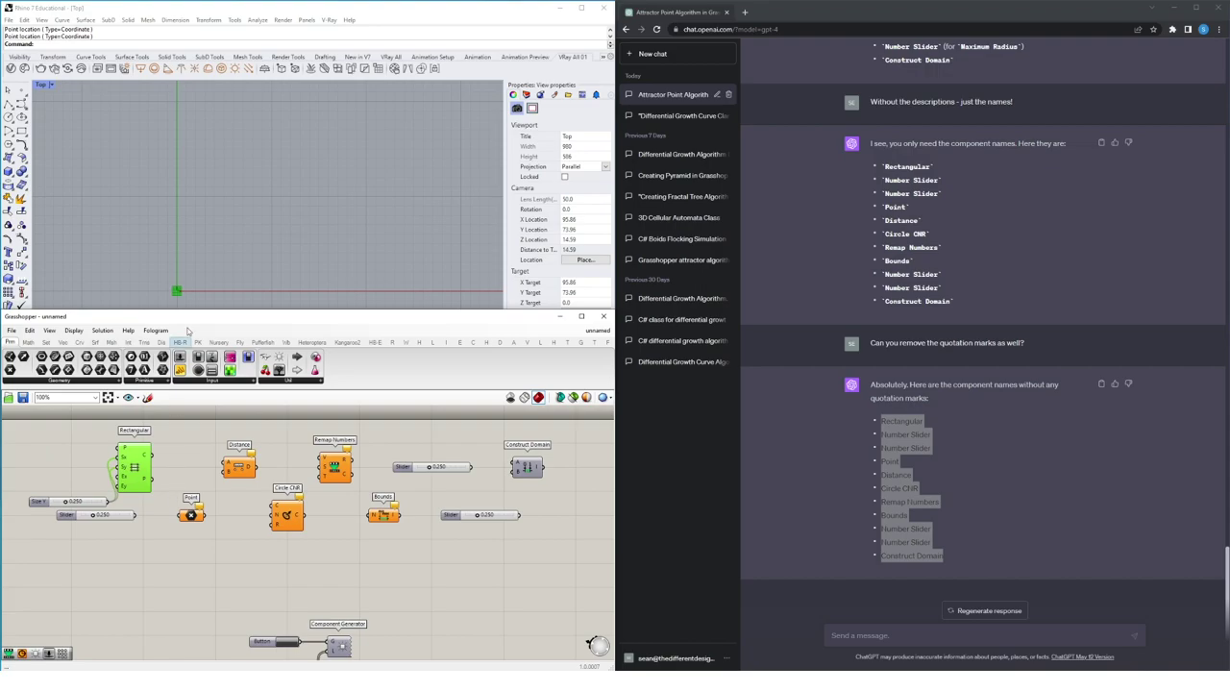
scroll(236, 281, "down", 5)
right_click_drag(236, 281, 255, 178)
left_click(173, 473)
left_click_drag(152, 478, 224, 467)
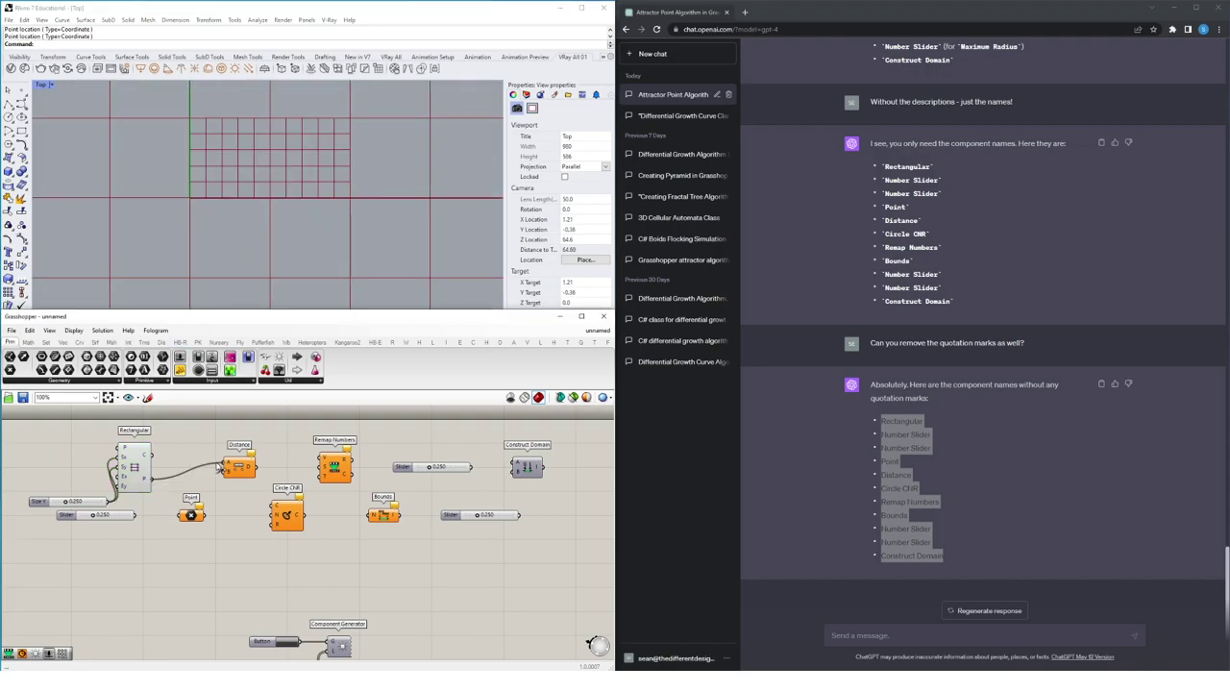
left_click_drag(203, 516, 226, 472)
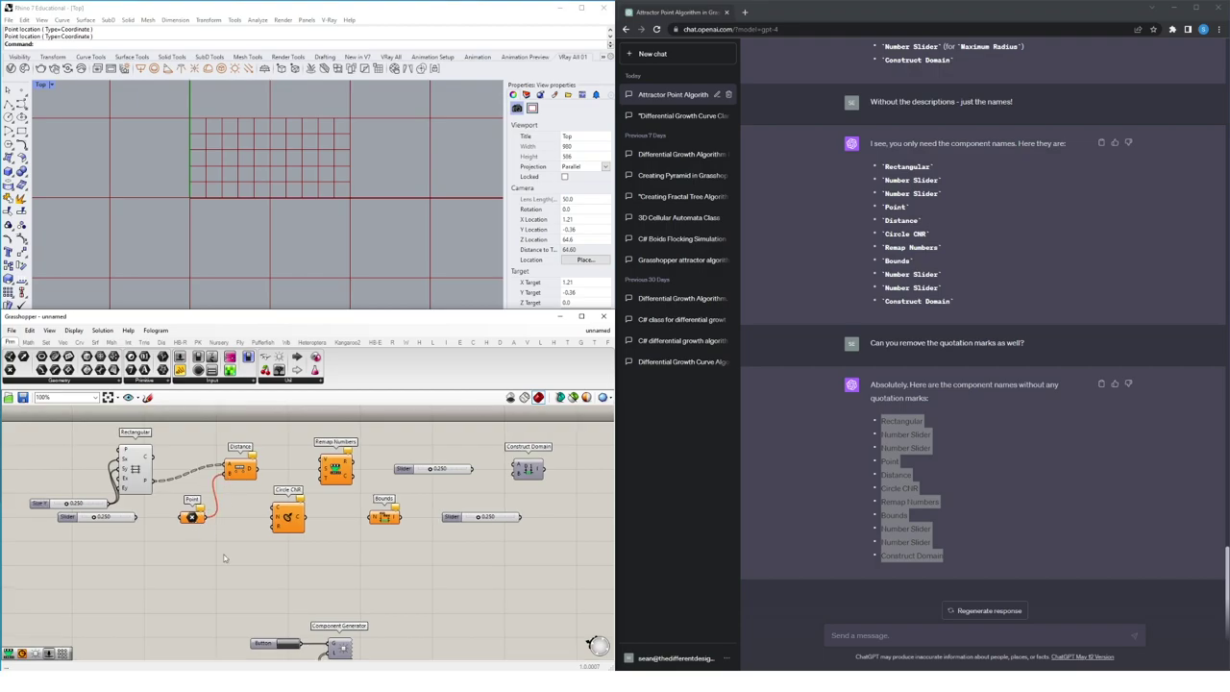
right_click(195, 517)
left_click(228, 596)
left_click(327, 174)
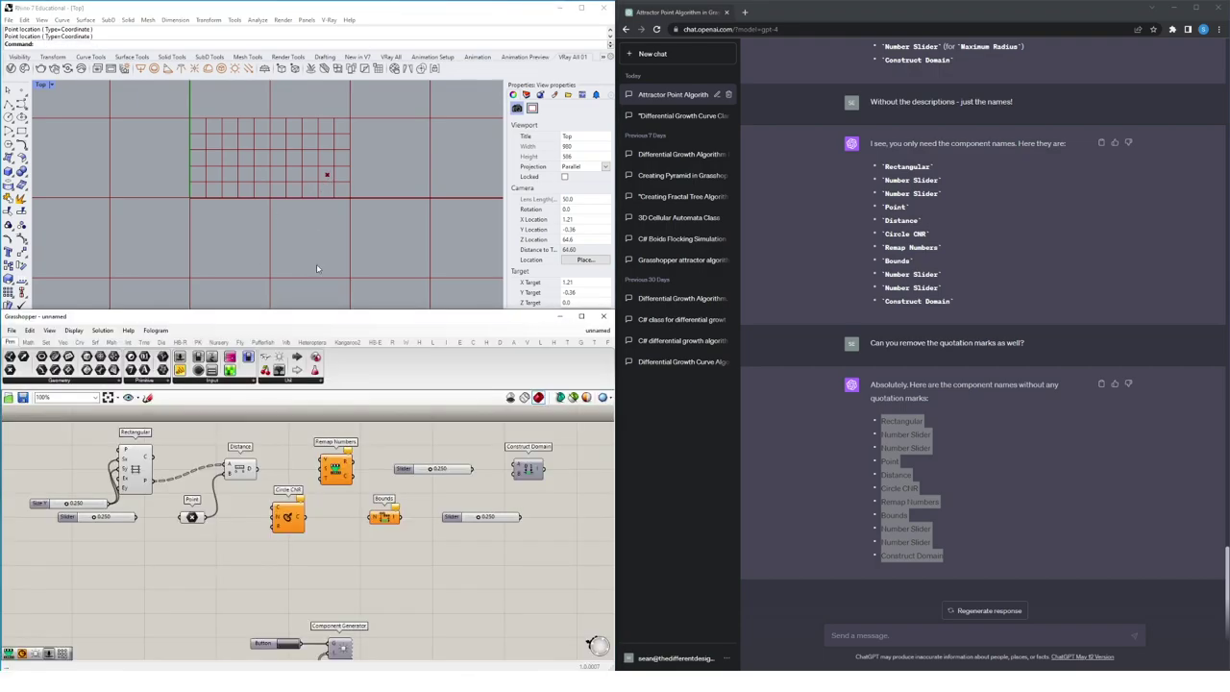
Connect Distance and Construct Domain into Remap Numbers and tidy the component layout.
left_click_drag(257, 469, 322, 461)
left_click_drag(288, 519, 468, 439)
left_click_drag(517, 470, 297, 513)
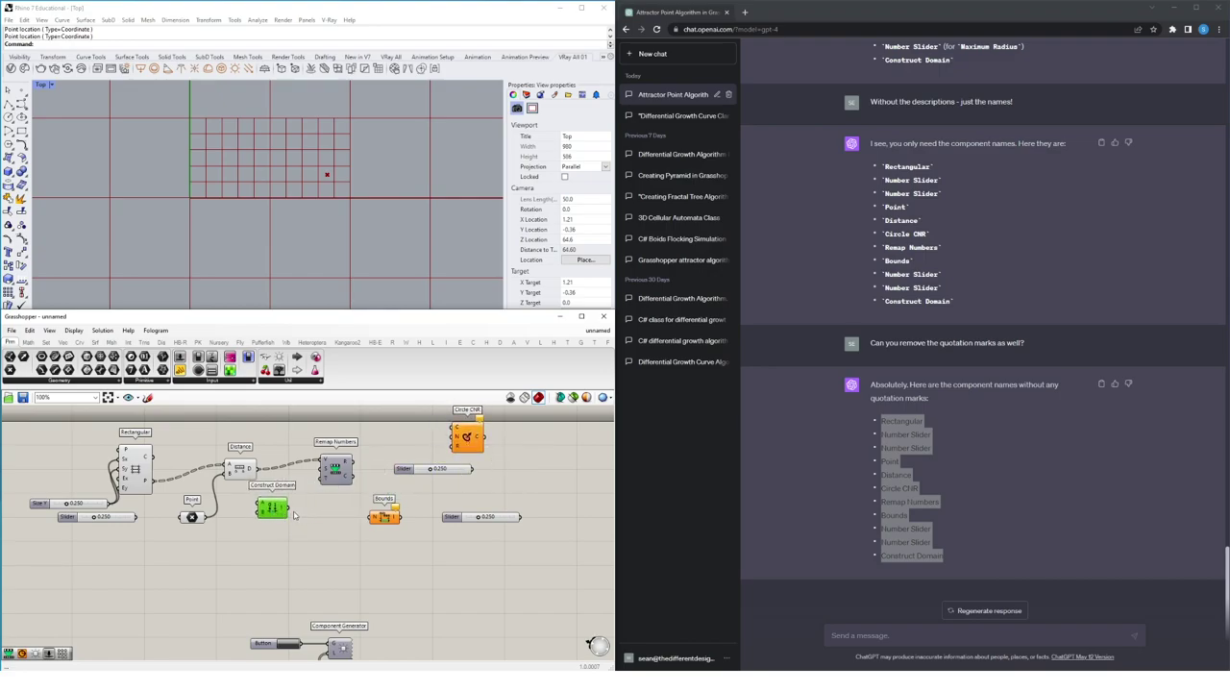
left_click_drag(273, 508, 320, 484)
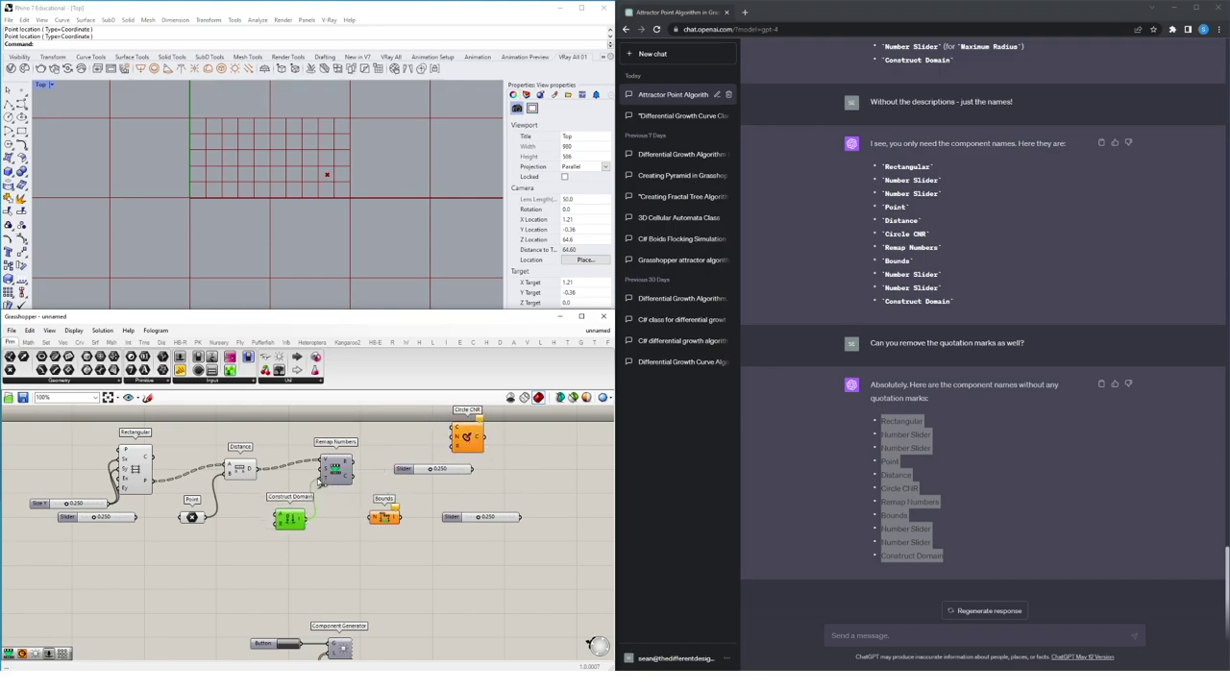
left_click_drag(384, 517, 276, 488)
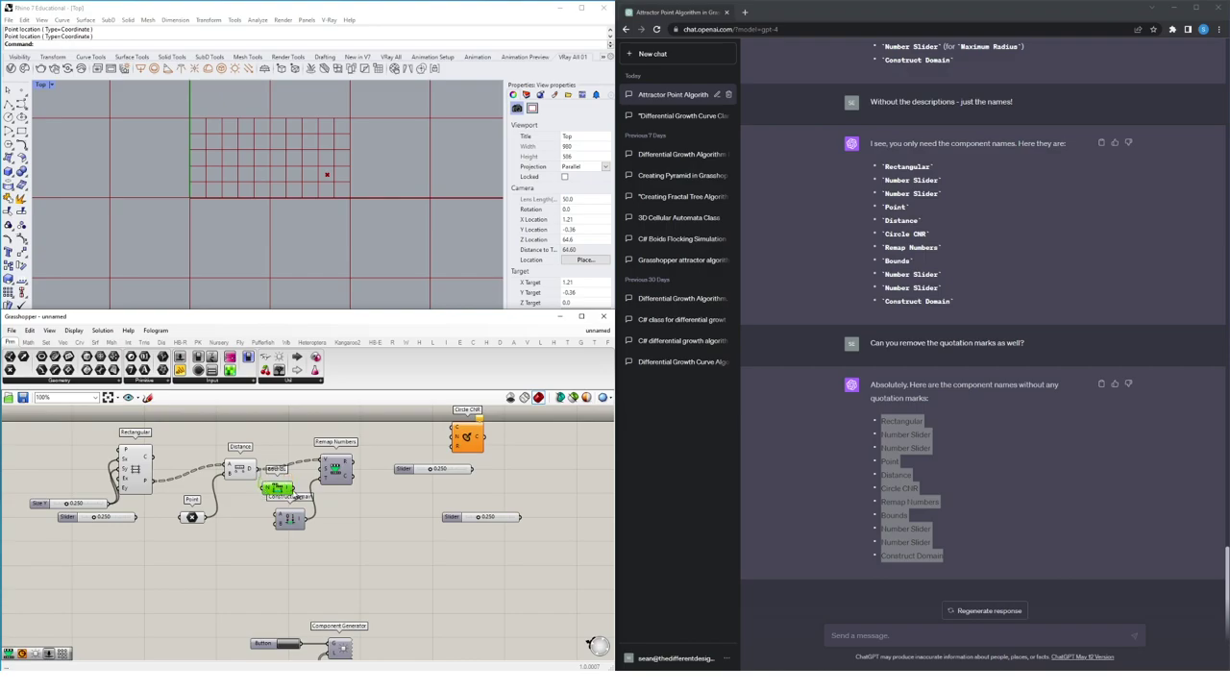
left_click_drag(389, 450, 534, 544)
left_click_drag(433, 469, 207, 521)
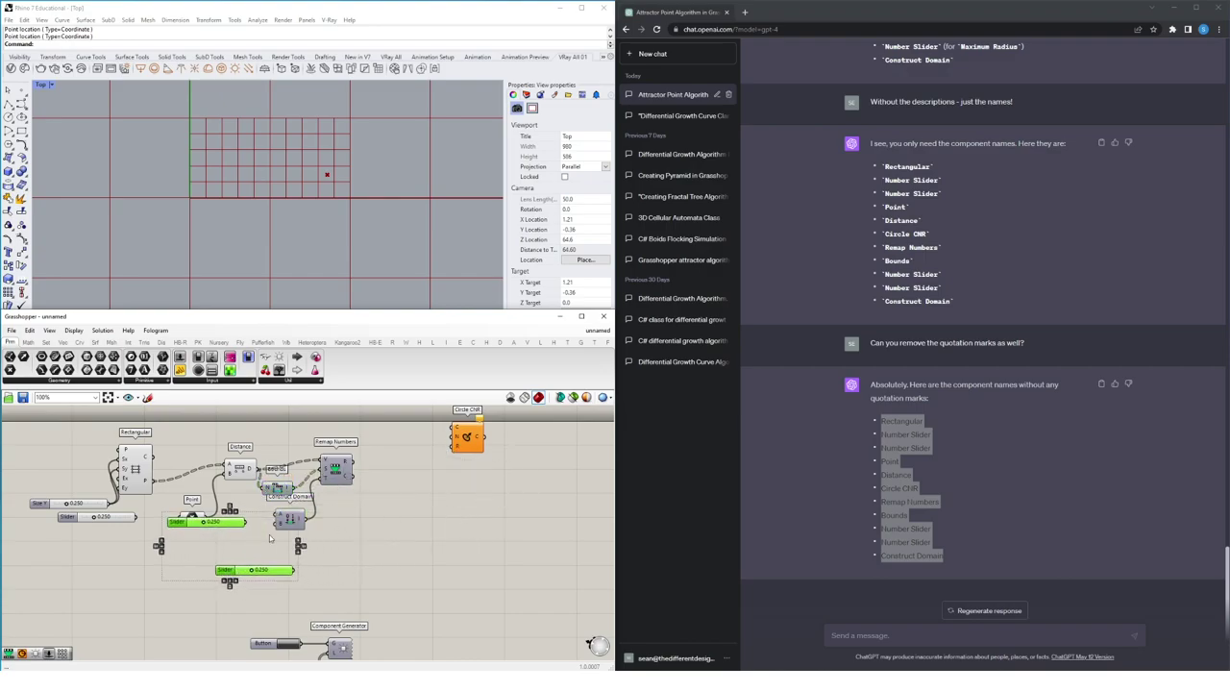
left_click(270, 541)
left_click_drag(219, 433, 383, 535)
left_click_drag(289, 519, 359, 519)
left_click(258, 522)
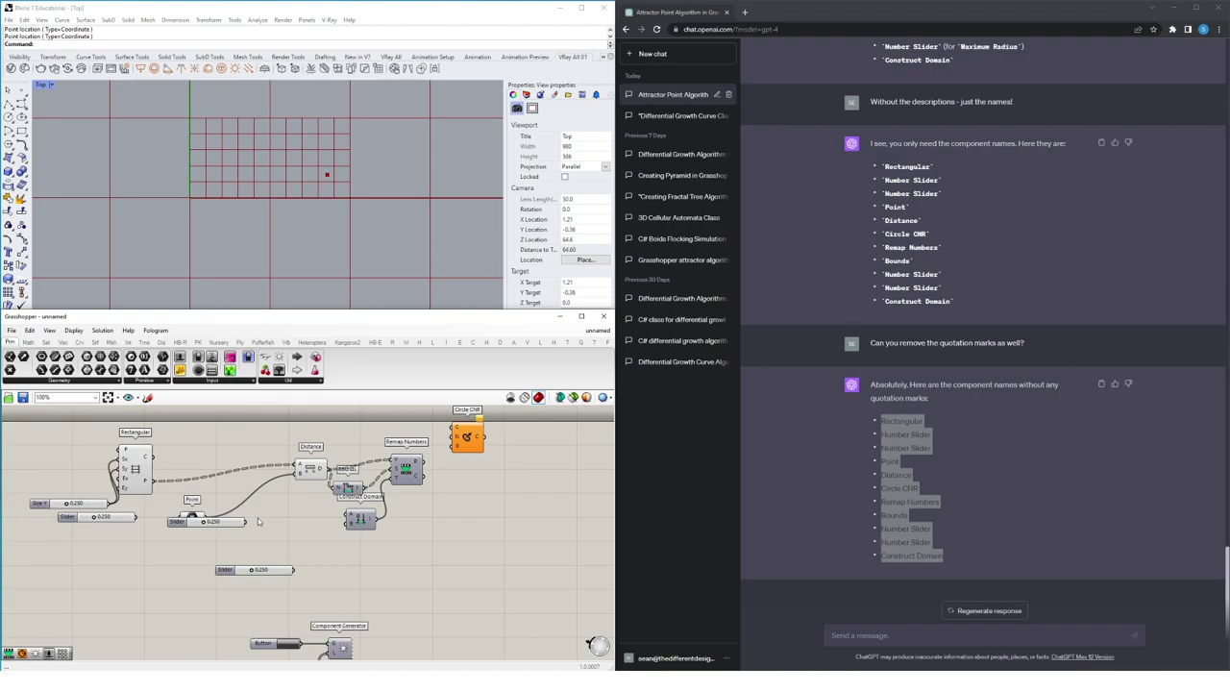
Wire both sliders into Construct Domain and flatten grid points feeding Distance and Circle CNR.
left_click_drag(241, 521, 352, 515)
left_click_drag(295, 570, 252, 514)
left_click_drag(226, 570, 243, 532)
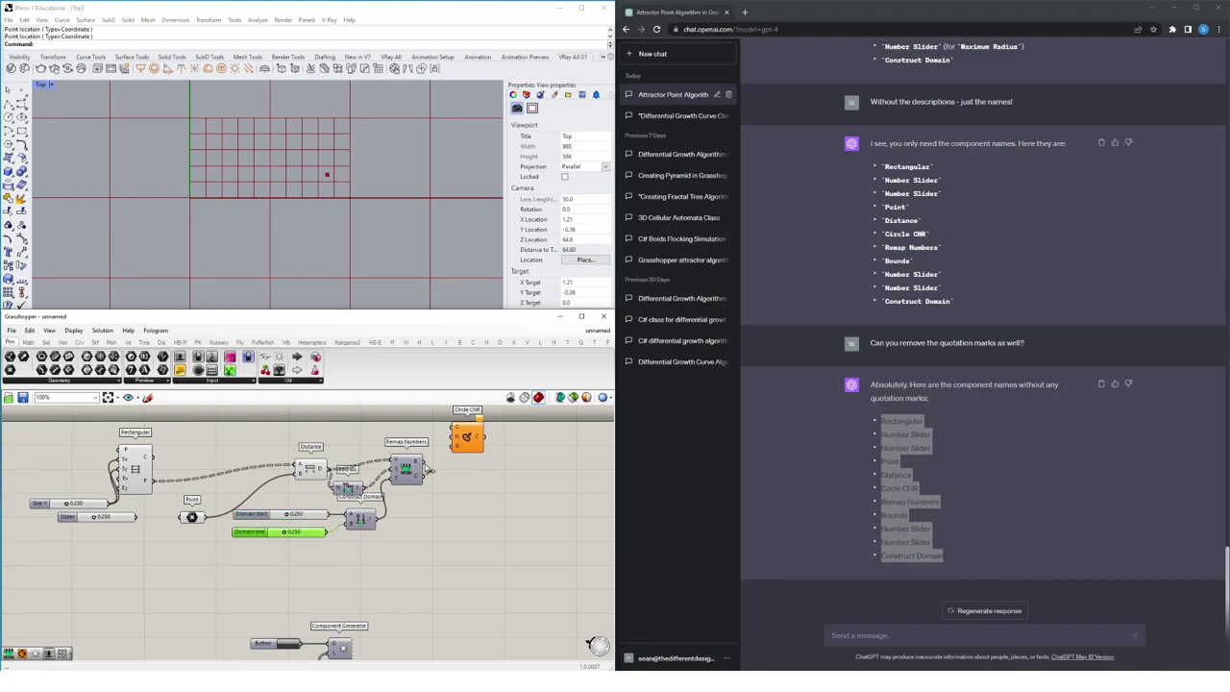
left_click_drag(154, 480, 297, 466)
left_click_drag(458, 440, 149, 481)
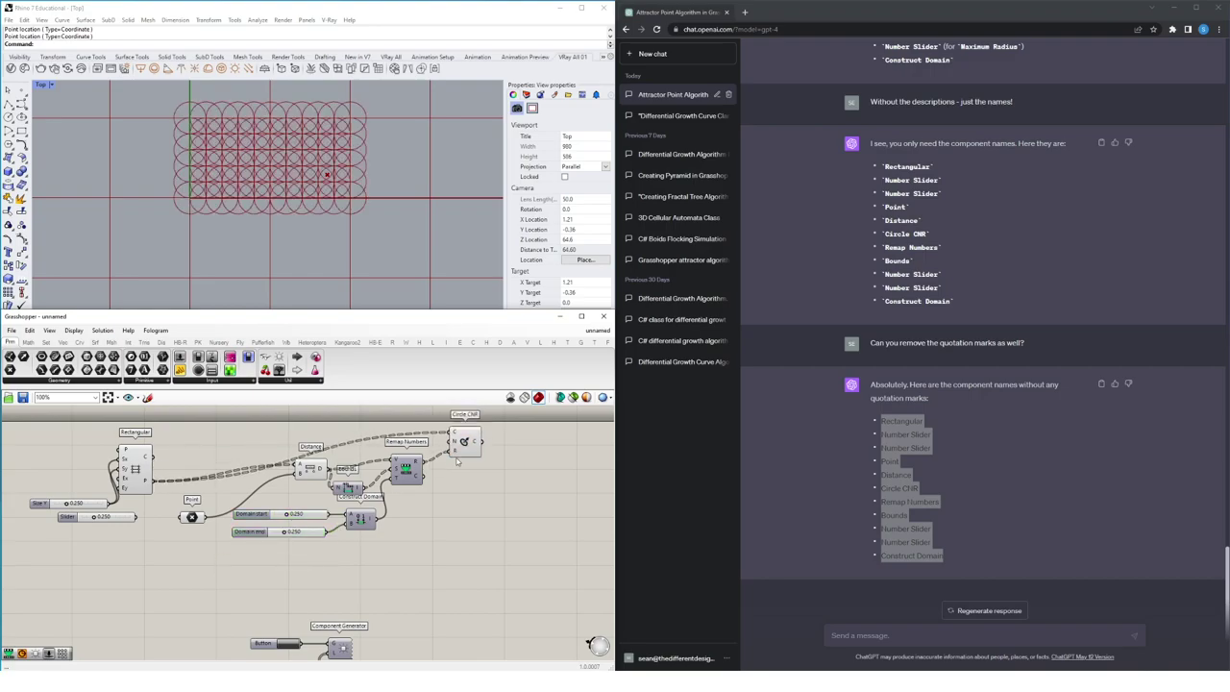
right_click(146, 485)
left_click(192, 551)
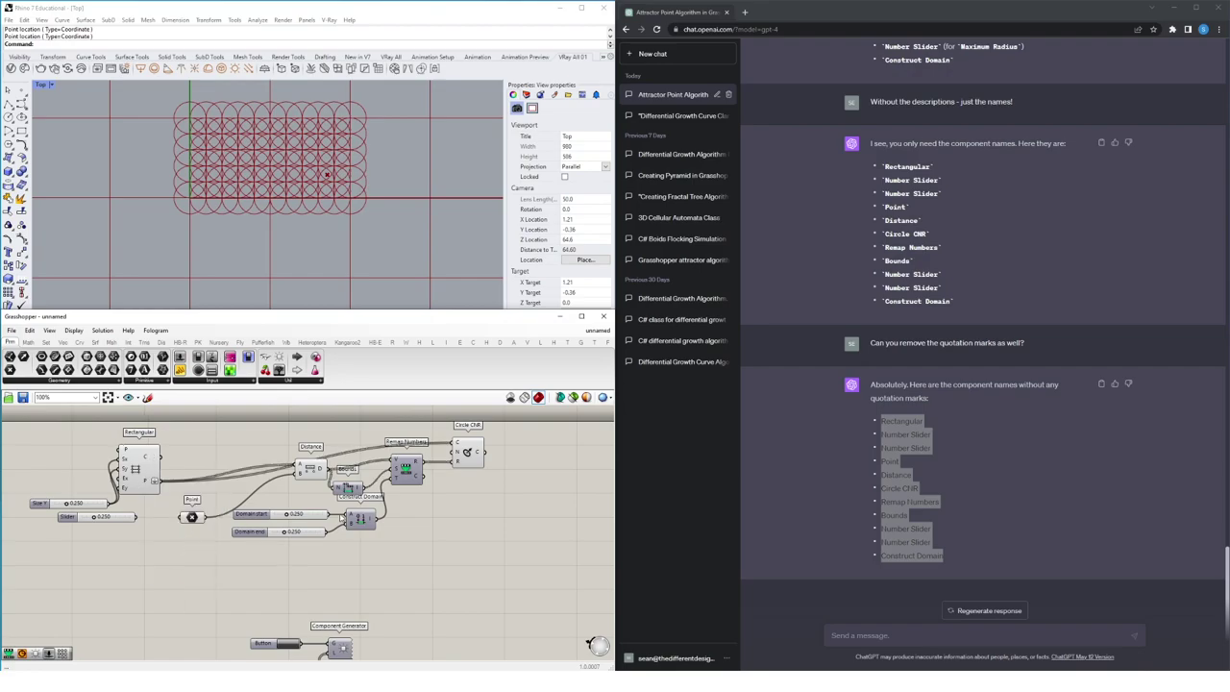
Set Domain start to 0.050 and Domain end to 0.470, then turn preview off.
mouse_move(287, 516)
left_mouse_down()
mouse_move(275, 515)
mouse_move(298, 535)
left_mouse_up()
left_click_drag(399, 565, 89, 425)
right_click(226, 452)
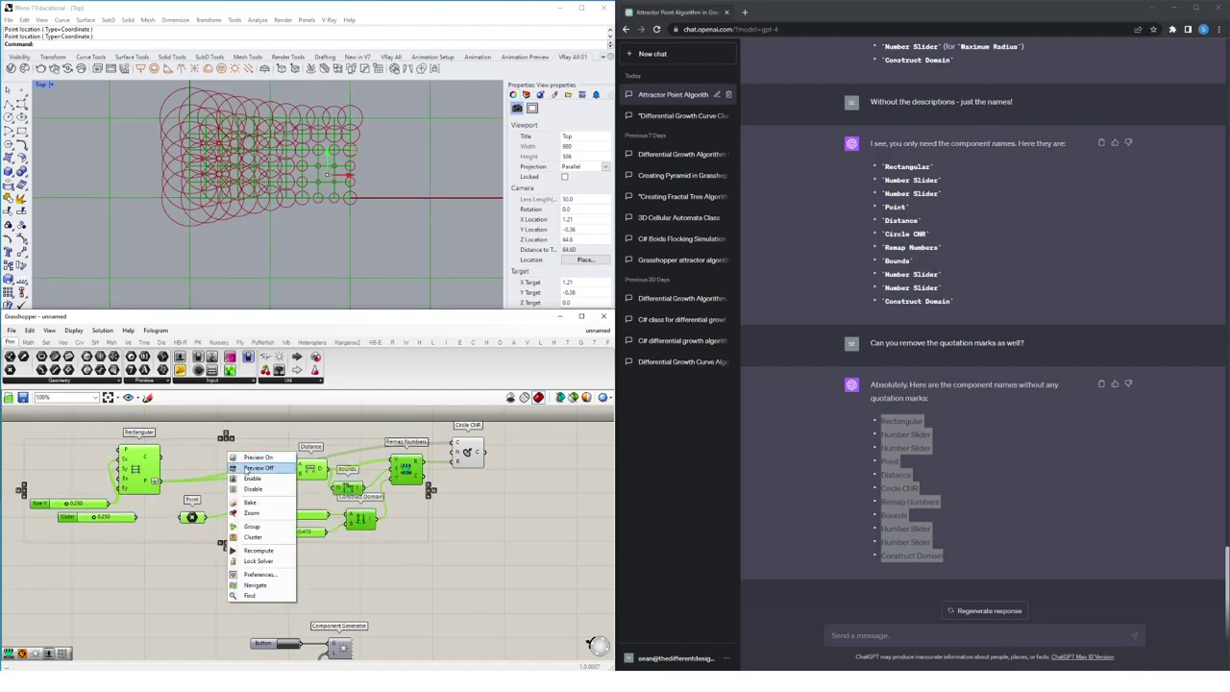
Hide the selected components' previews and select Circle CNR to inspect its circles.
left_click(247, 468)
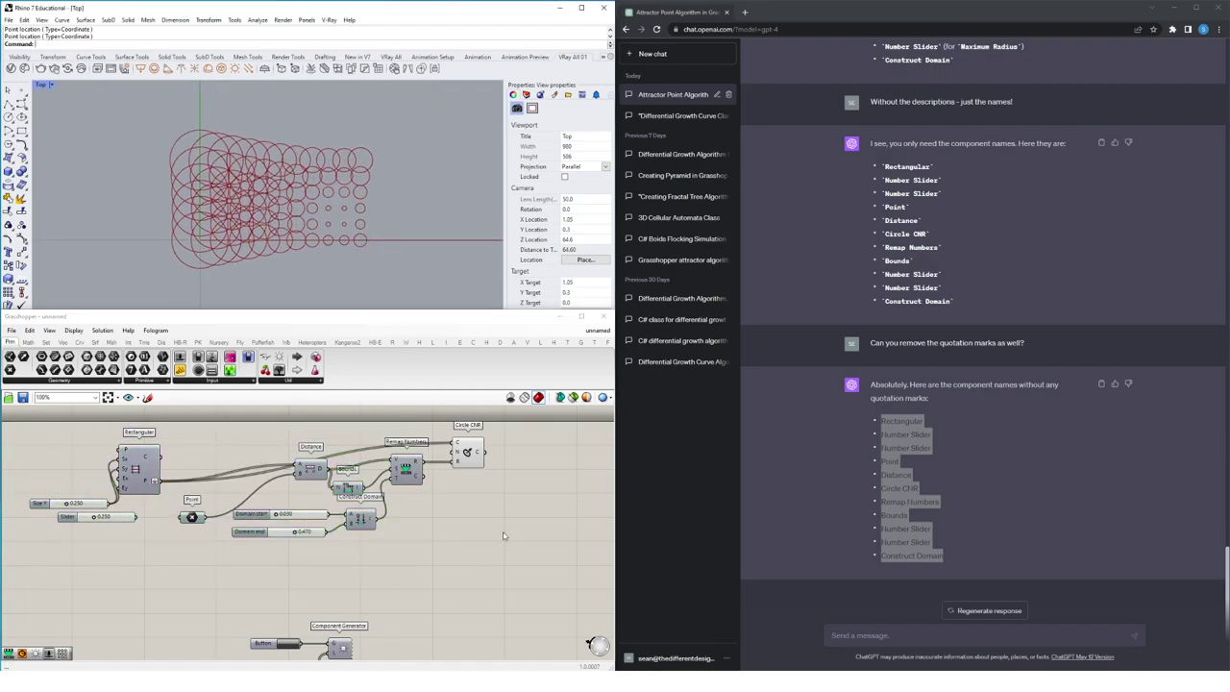
left_click(465, 456)
left_click(446, 528)
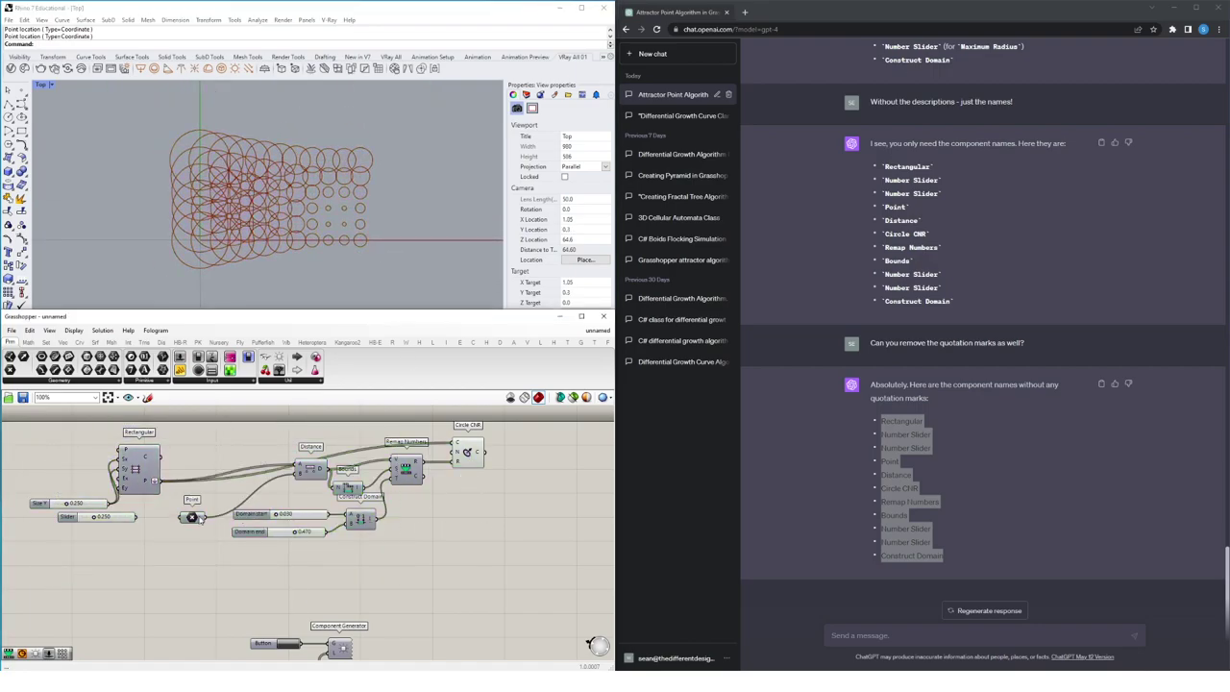
Turn on the attractor point's preview, drag it left to resize the circles, and start a new chat.
left_click(192, 518)
right_click(217, 493)
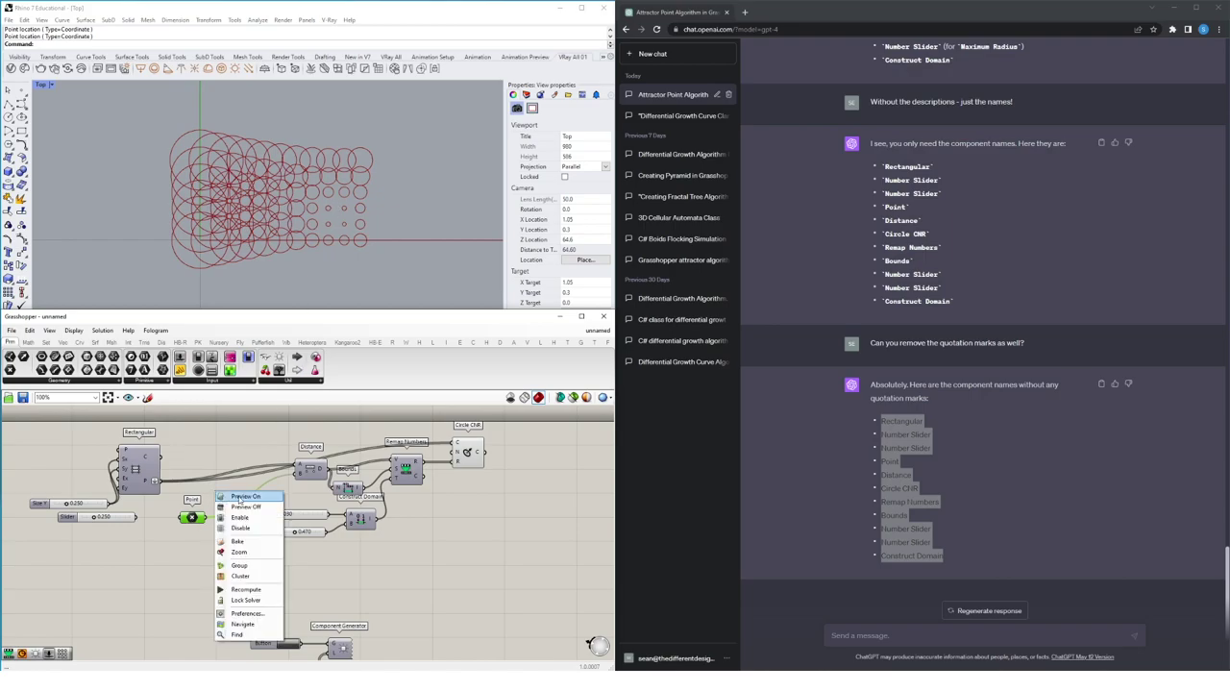
left_click(242, 497)
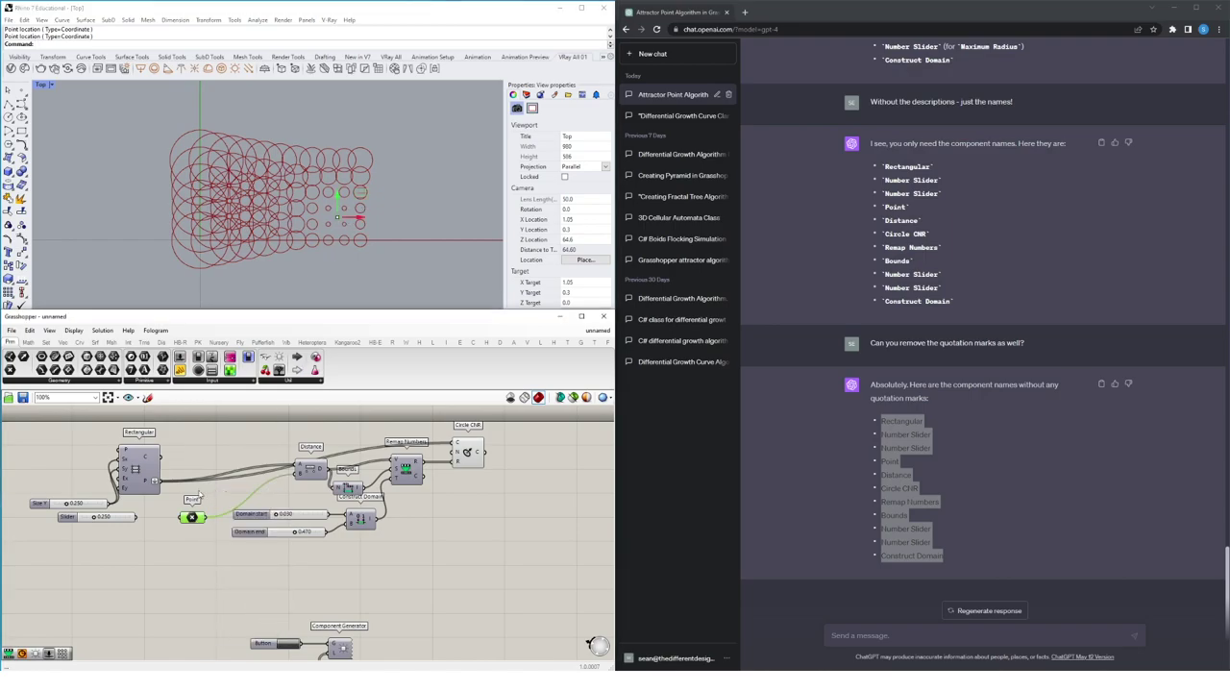
left_click_drag(368, 218, 336, 238)
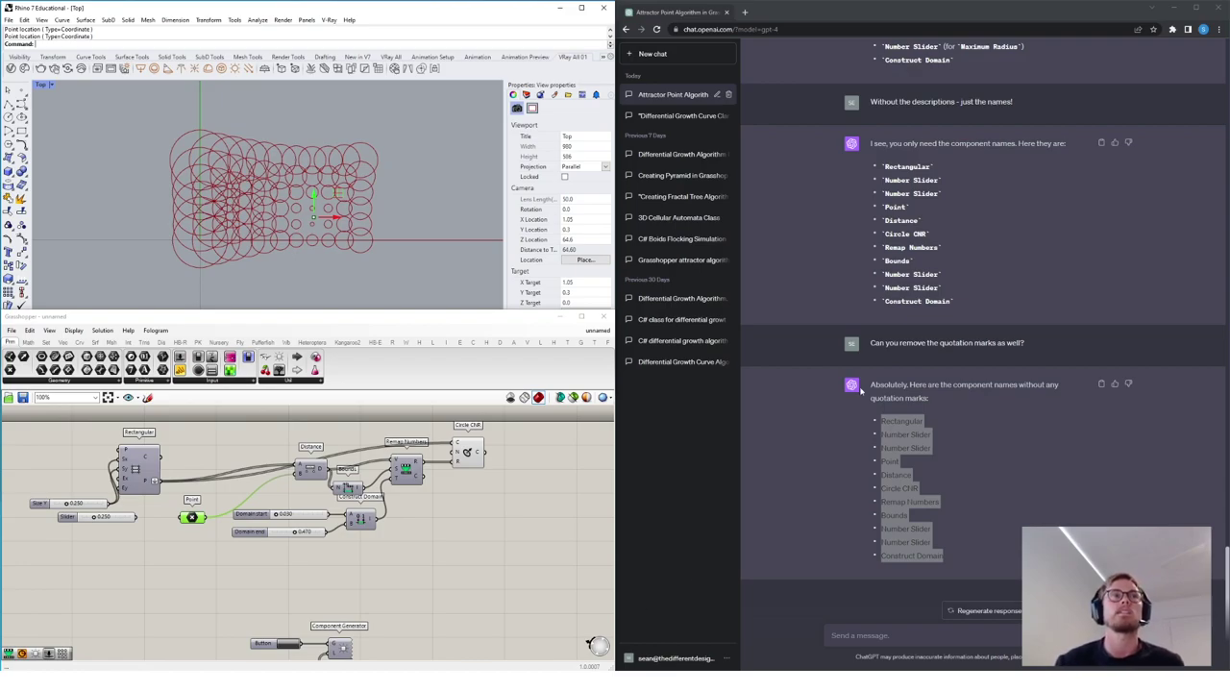
left_click(656, 53)
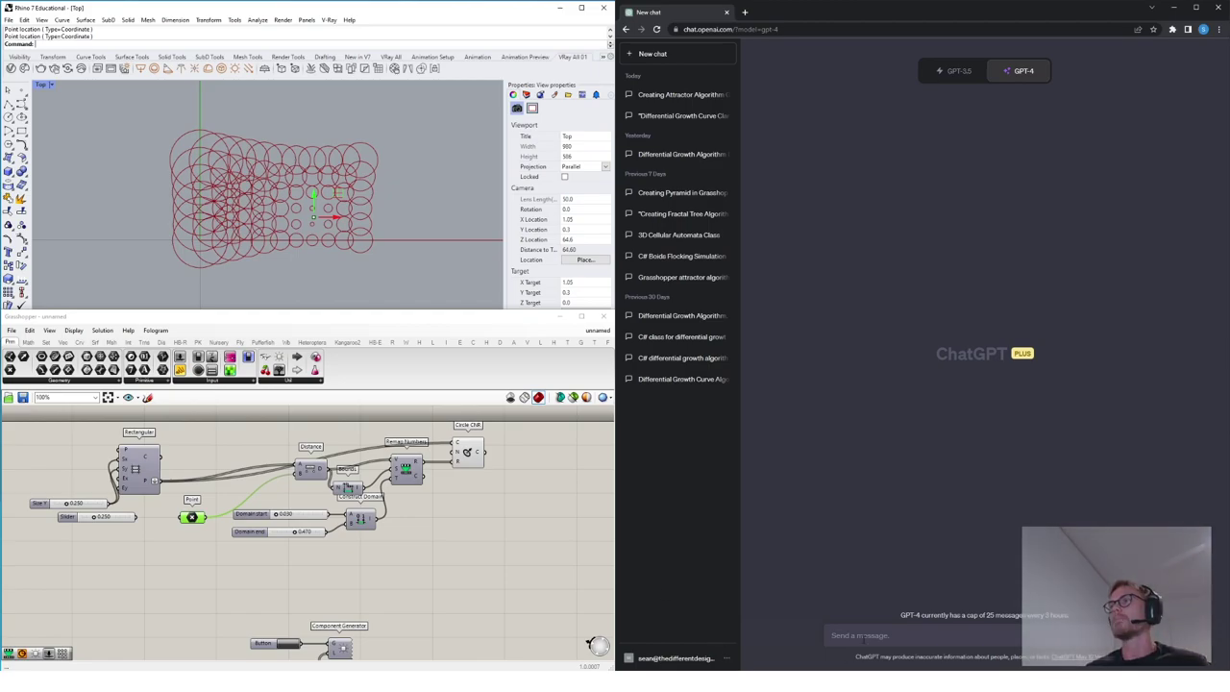
Ask GPT-4 'Could you provide instructions on how to create a fractal tree algorithm in Grasshopper for Rhino?' and review the answer.
type("Could you provide instructions")
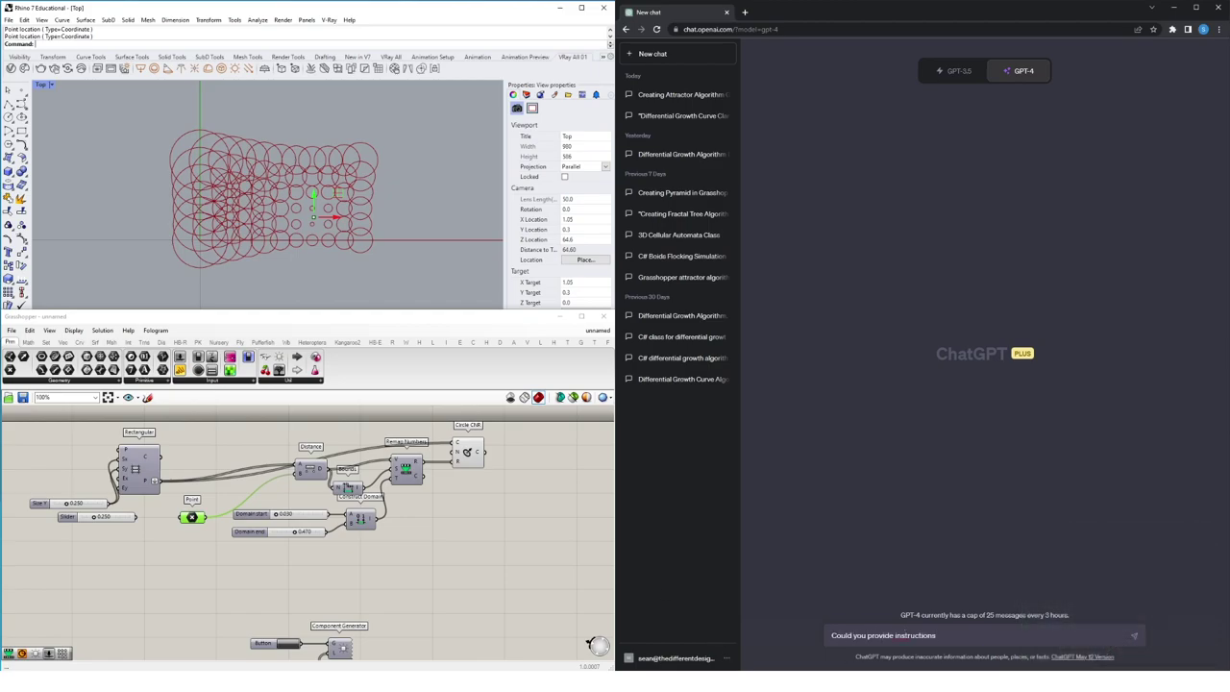
type(" on how to create a fractal tree algorithm in Grasshopper for Rhino?")
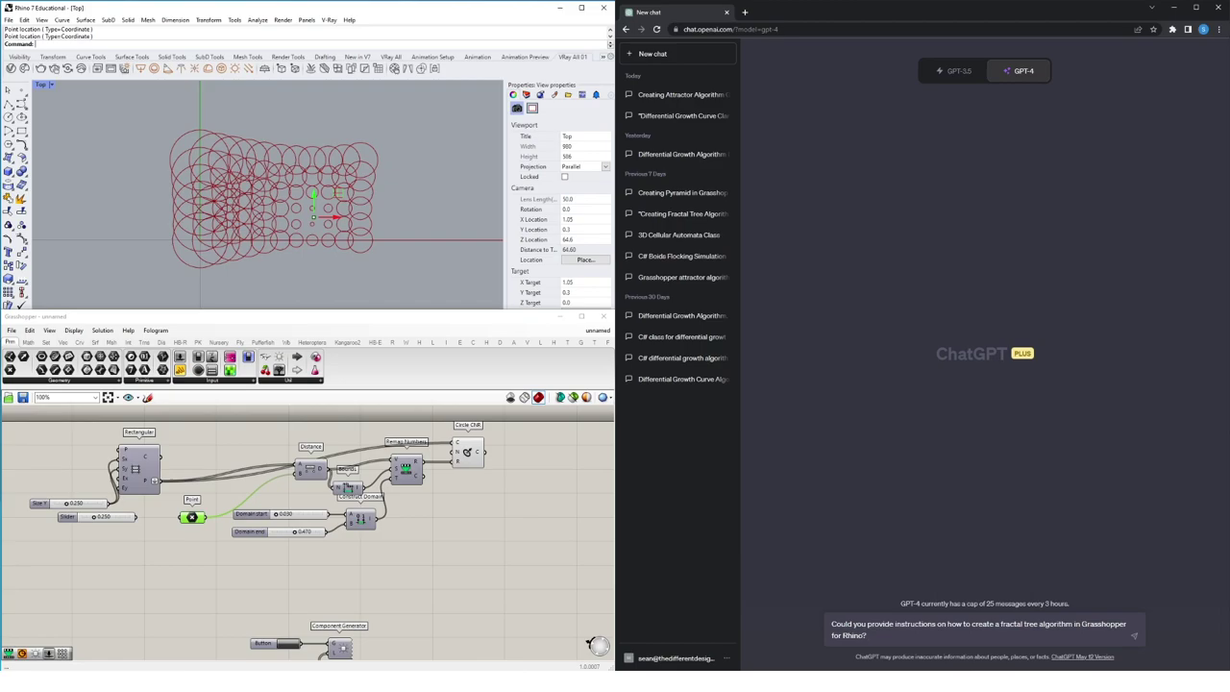
key("Return")
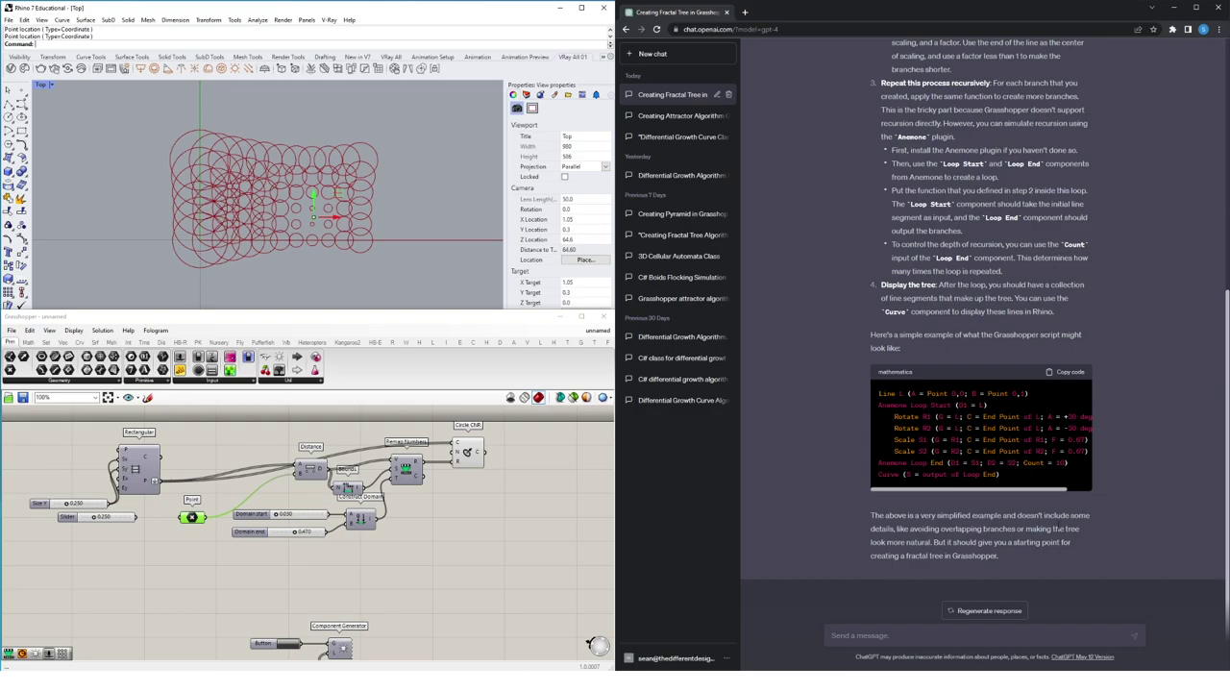
scroll(981, 326, "up", 5)
scroll(981, 327, "down", 5)
left_click_drag(1044, 476, 877, 392)
left_click(847, 400)
scroll(848, 400, "up", 1)
scroll(879, 284, "up", 5)
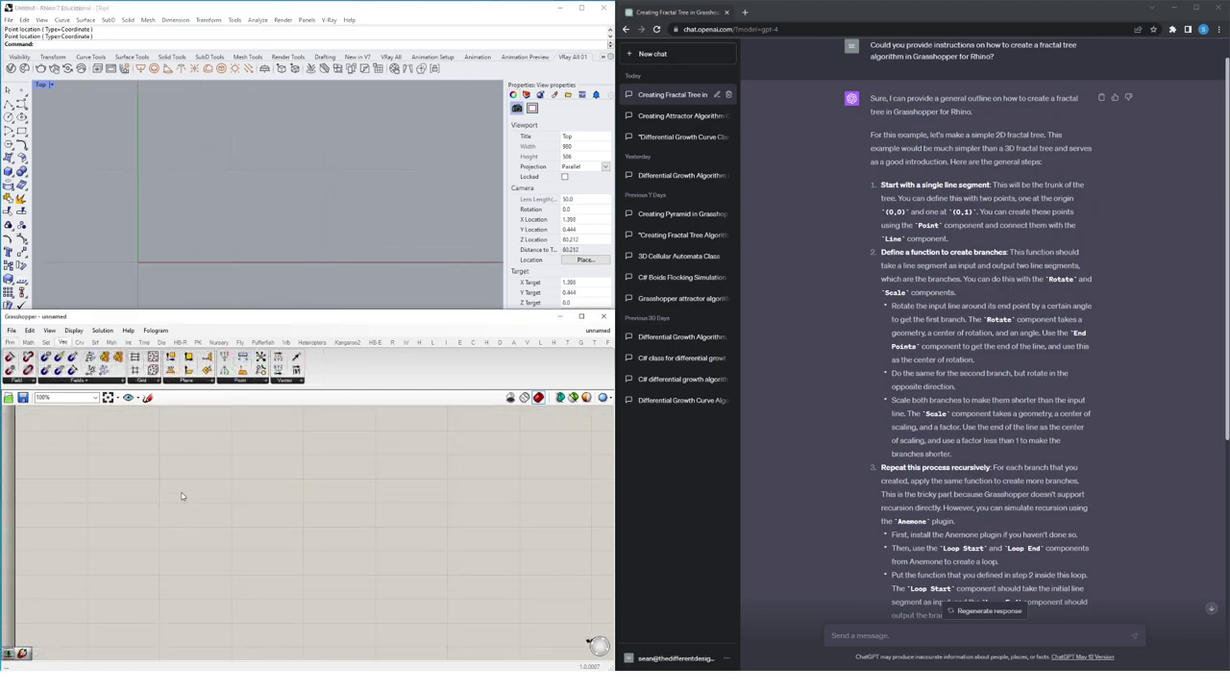
Place two Point components on the empty canvas.
double_click(182, 485)
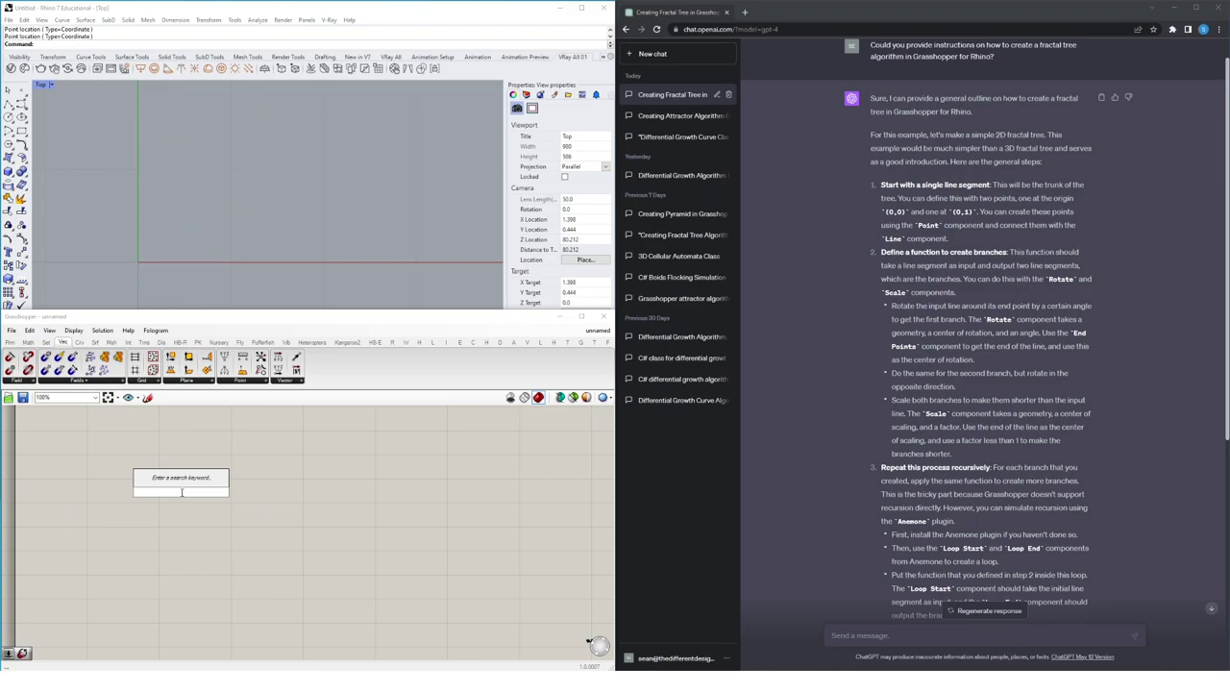
type("point")
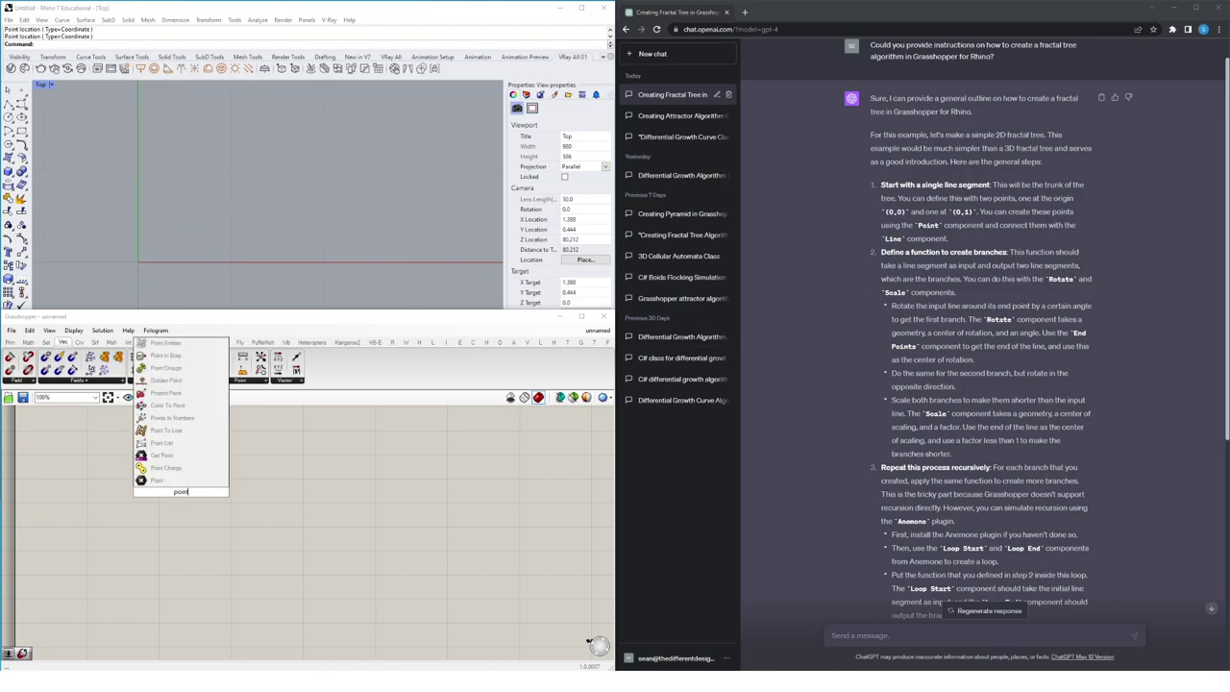
key("Return")
double_click(186, 521)
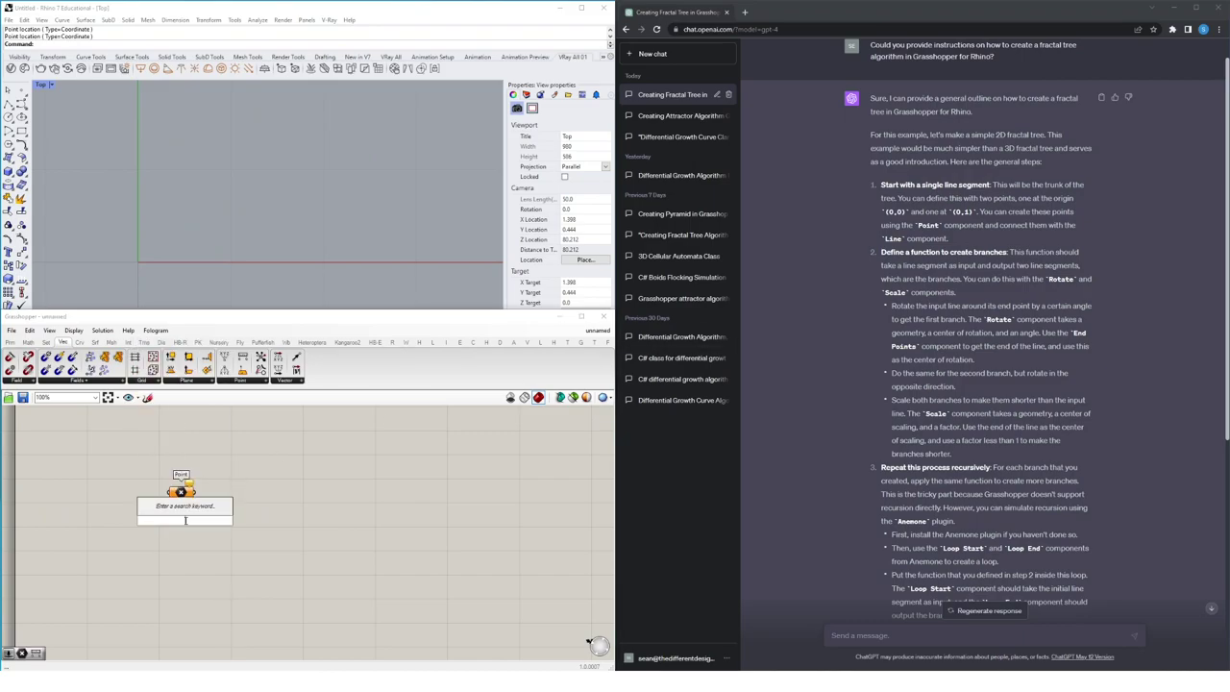
type("point")
key("Return")
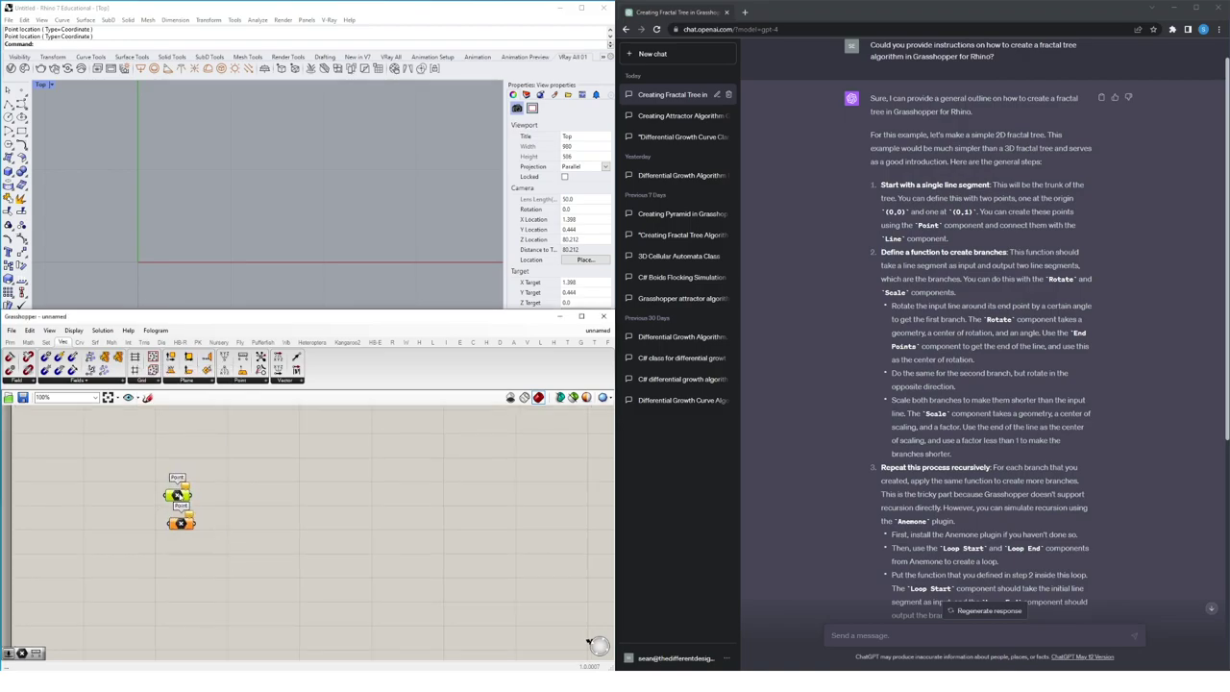
Set the first point to the origin (0) and the second to 0,1,0.
right_click(183, 492)
left_click(219, 596)
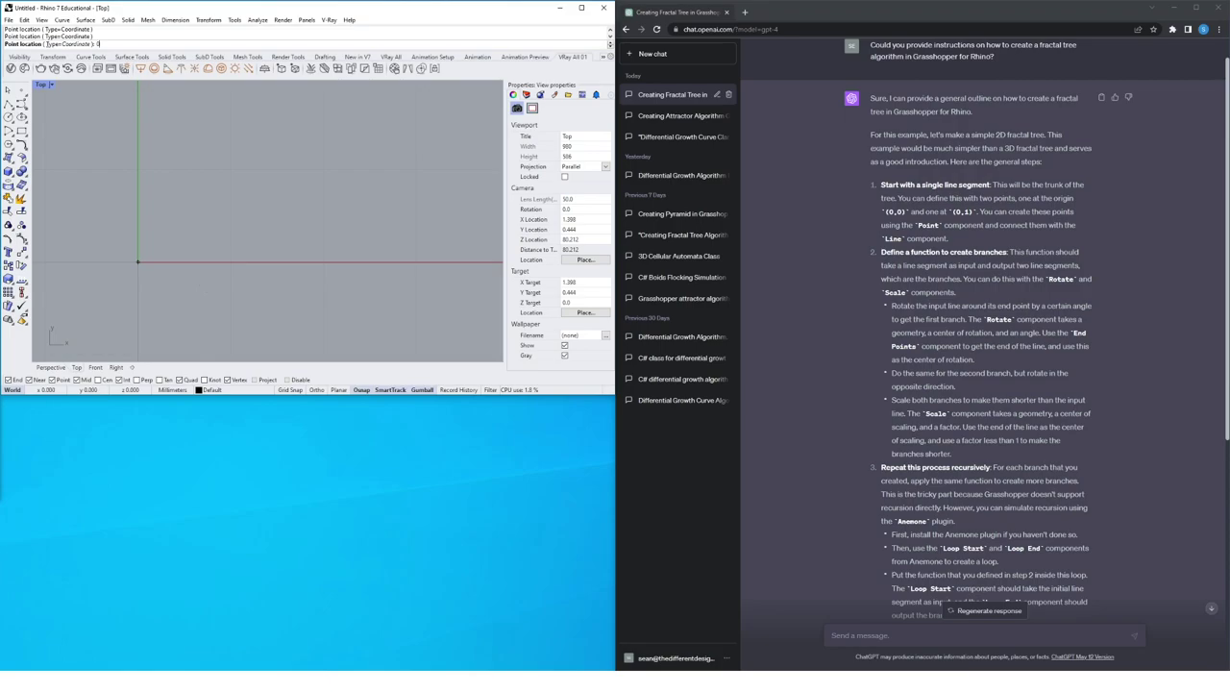
type("0")
key("Return")
right_click(192, 525)
left_click(244, 597)
type("0,1,0")
key("Return")
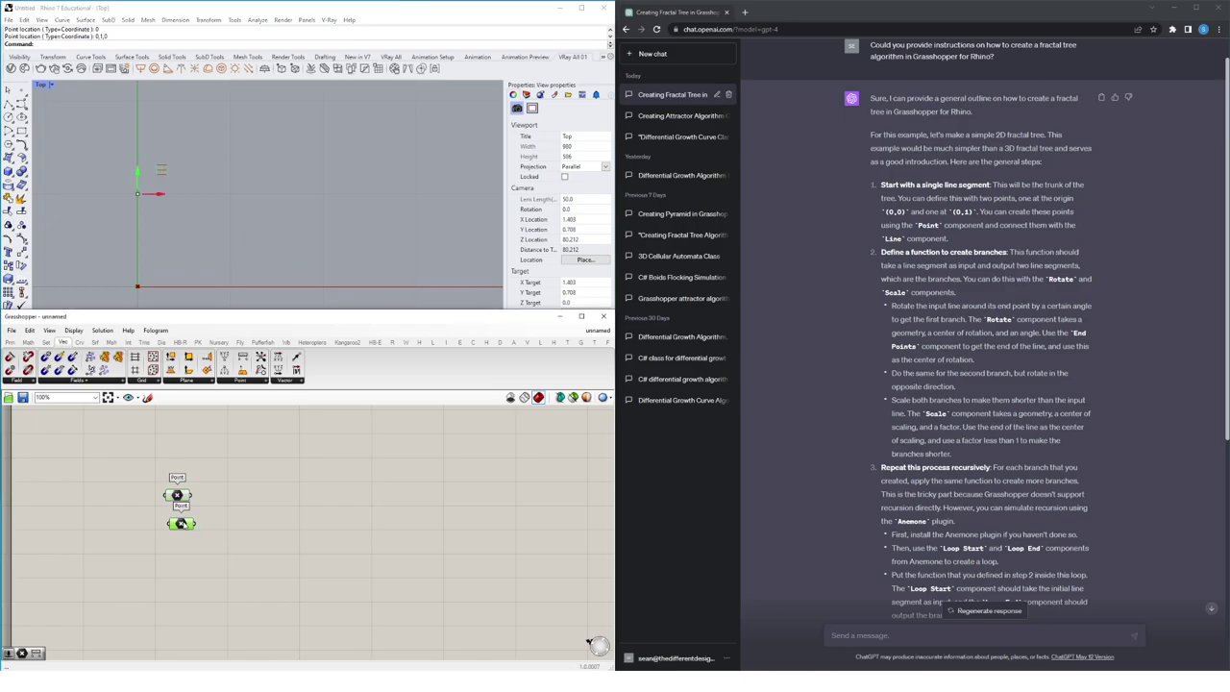
left_click_drag(181, 524, 173, 526)
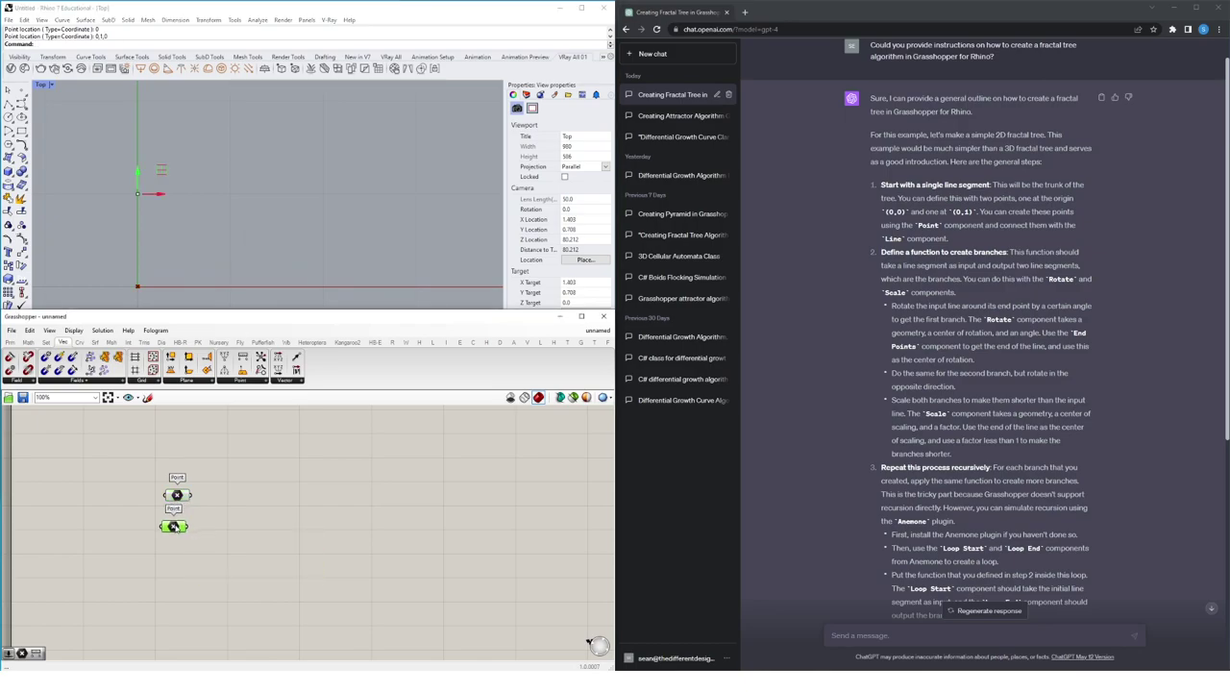
Add a Line component joining the two points.
double_click(231, 583)
type("line")
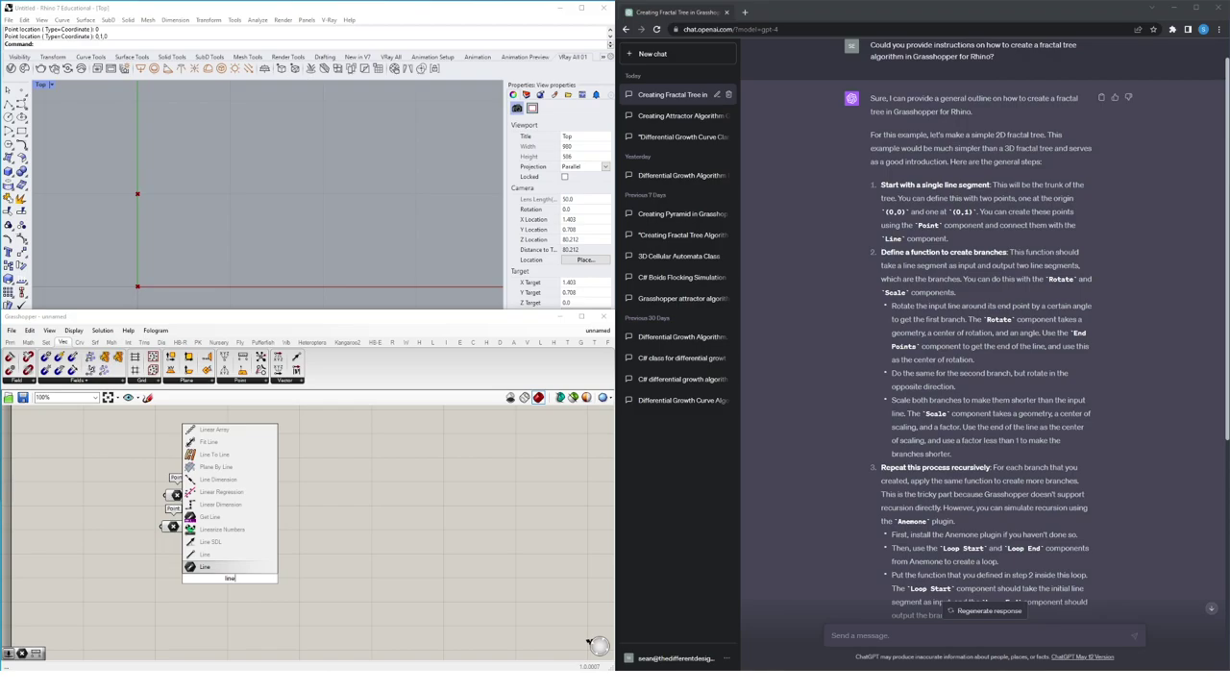
key("Return")
left_click_drag(230, 579, 235, 504)
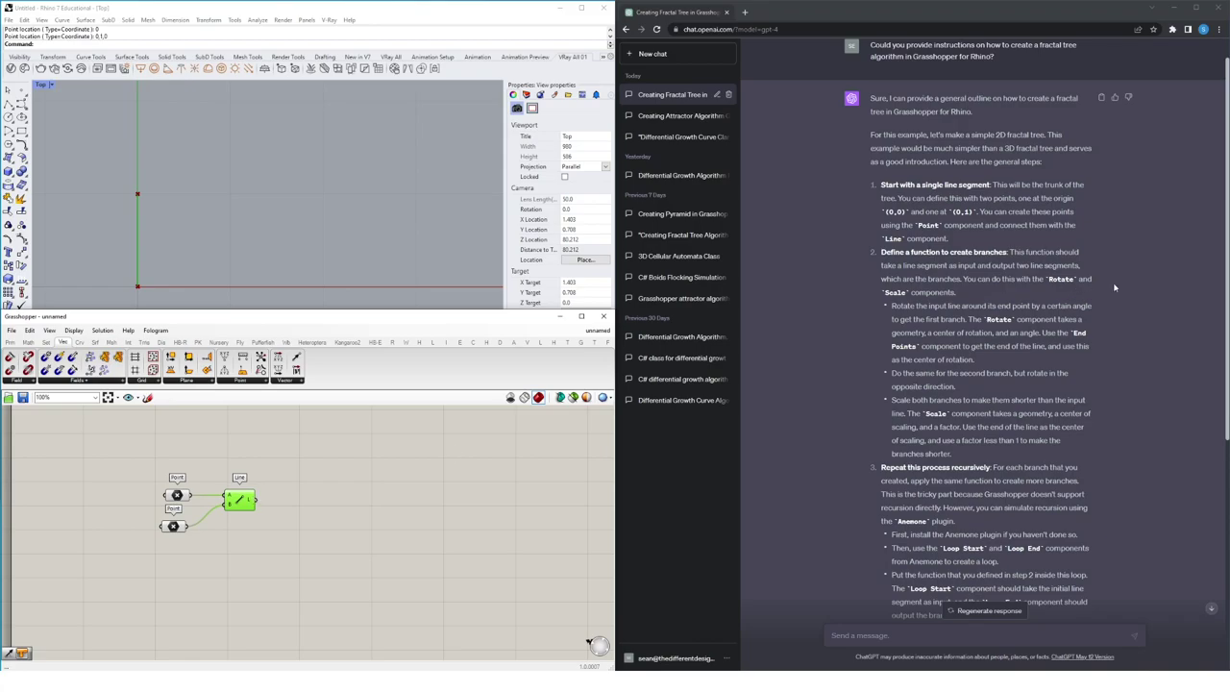
Add Rotate and End Points components, using the line's end point as rotation centre.
double_click(299, 515)
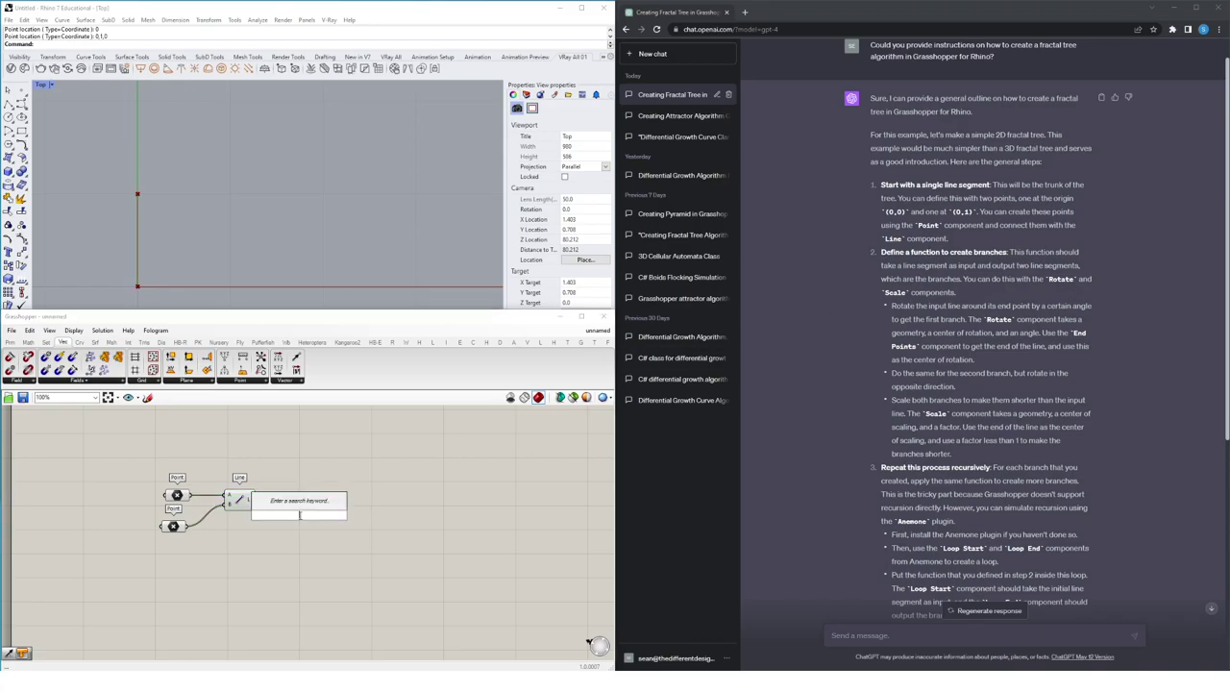
type("rotat")
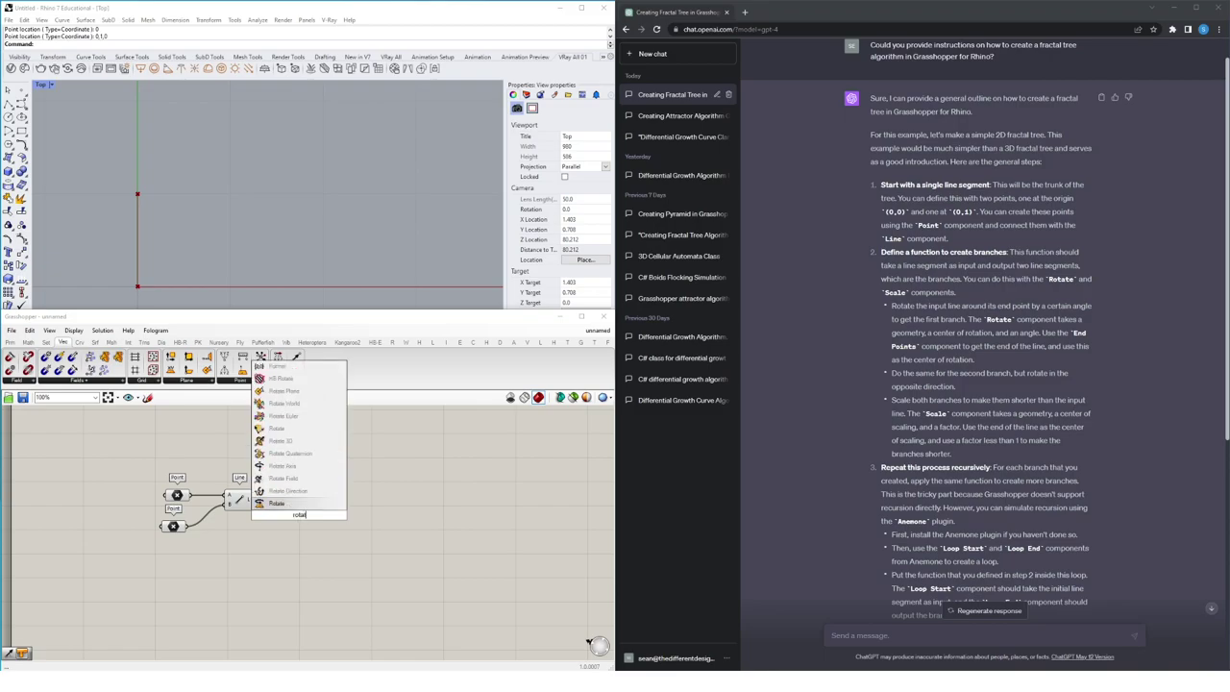
key("Return")
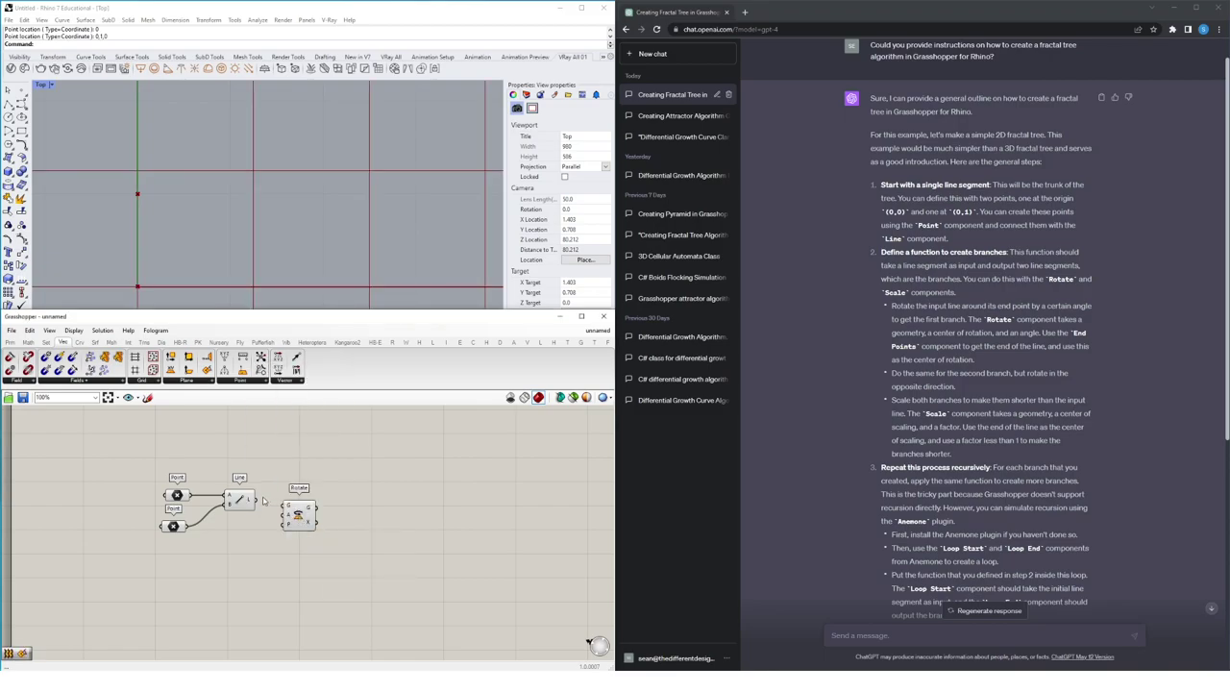
left_click_drag(320, 522, 354, 519)
double_click(260, 526)
type("end")
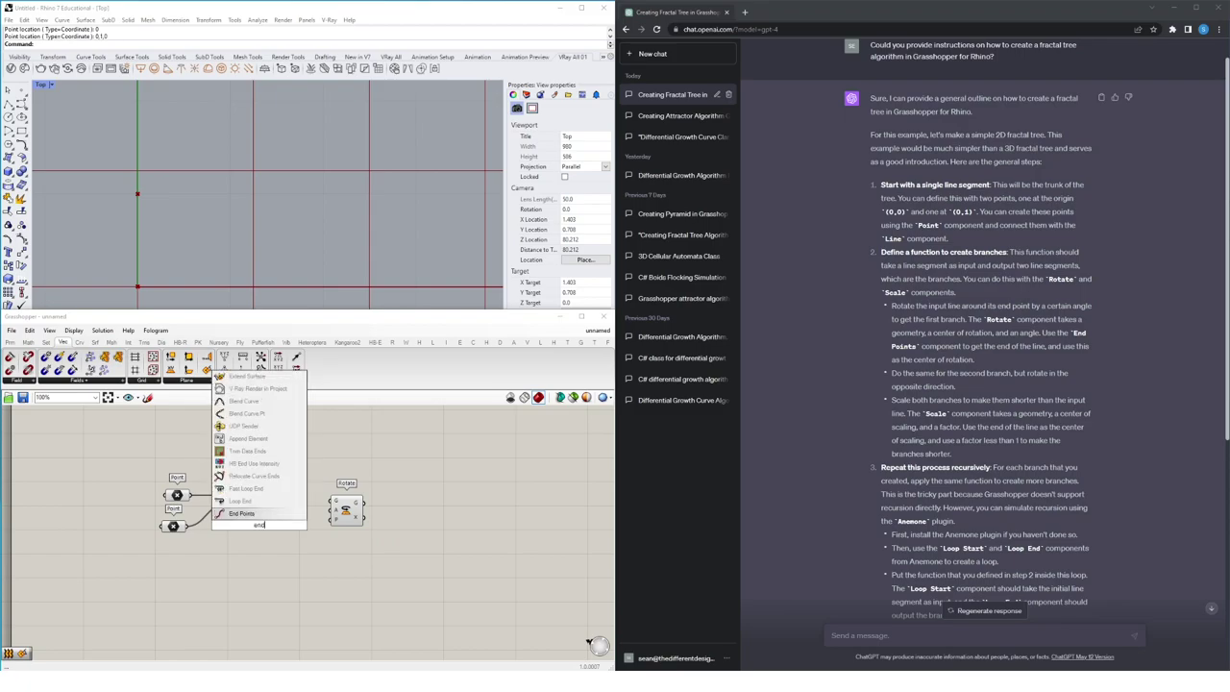
left_click(244, 514)
scroll(244, 516, "up", 1)
left_click_drag(252, 519, 344, 501)
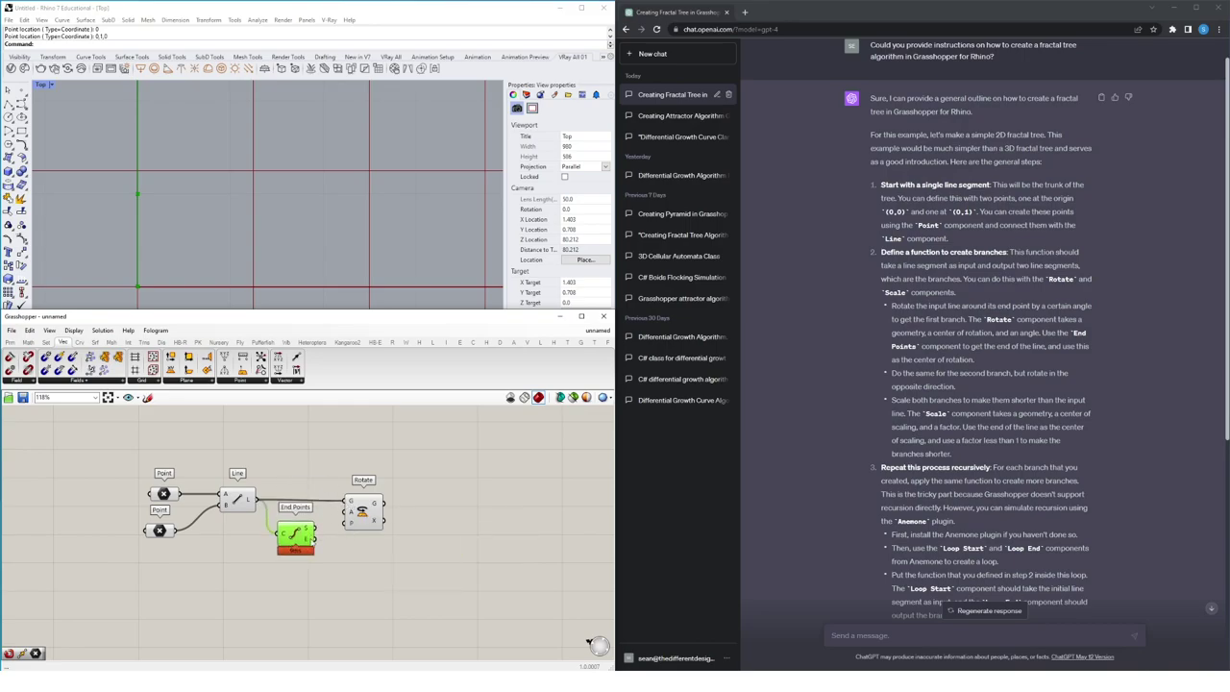
left_click_drag(314, 539, 412, 511)
Drive the Rotate angle through a Radians component from a slider set to 132 degrees.
double_click(337, 572)
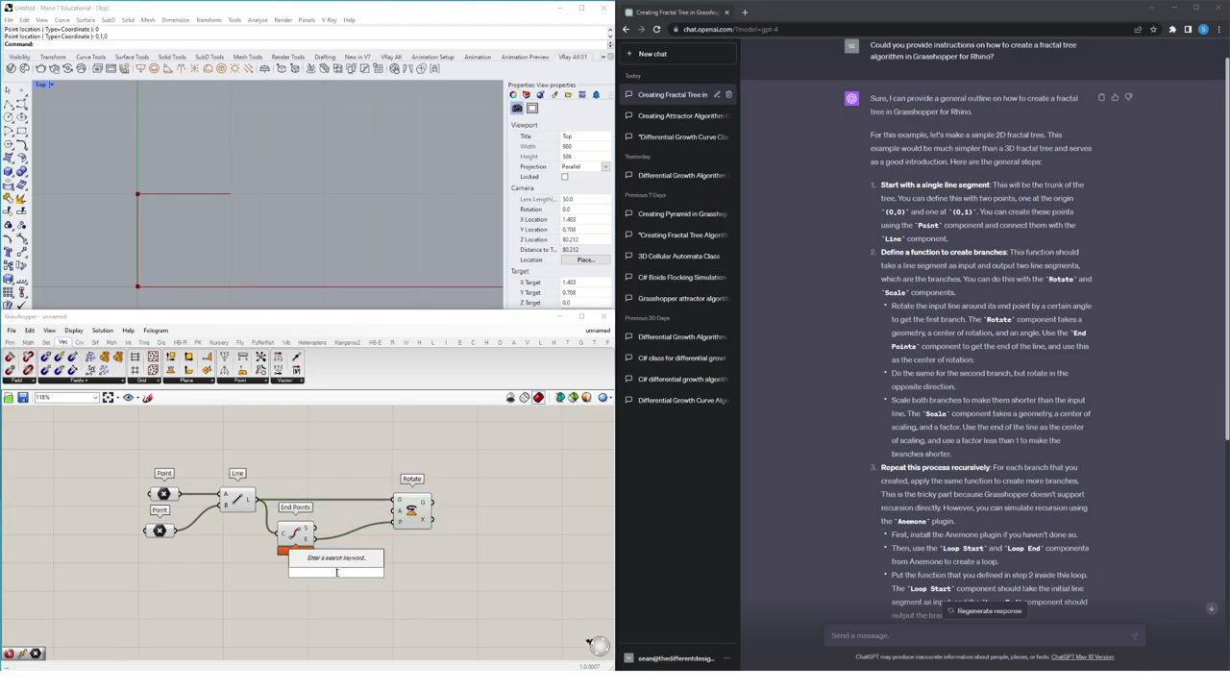
type("radians")
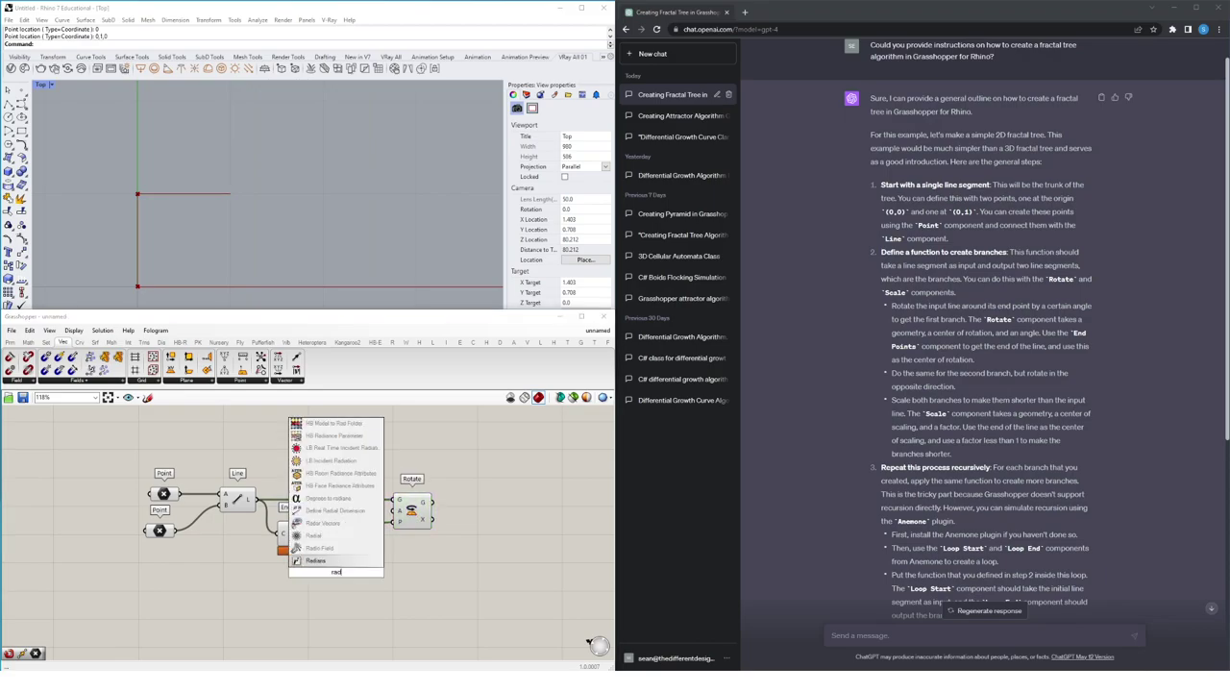
key("Return")
mouse_move(364, 569)
left_mouse_down()
mouse_move(379, 572)
mouse_move(397, 510)
mouse_move(356, 580)
left_mouse_up()
double_click(315, 594)
type("0<360")
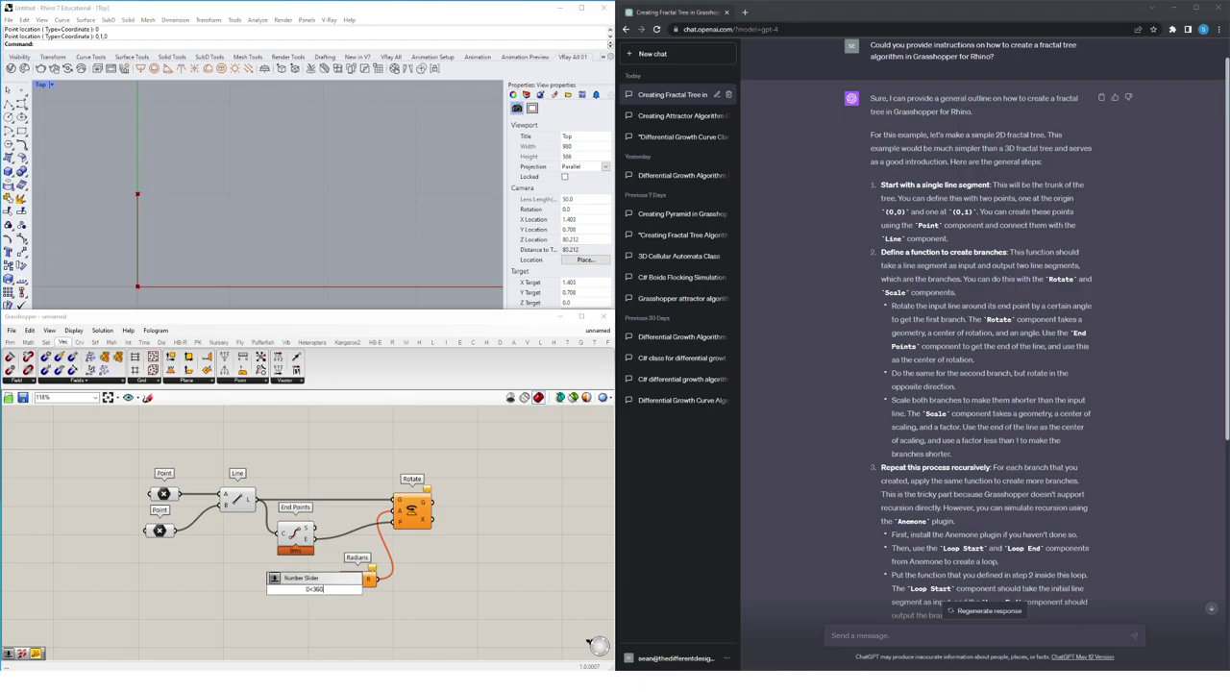
key("Return")
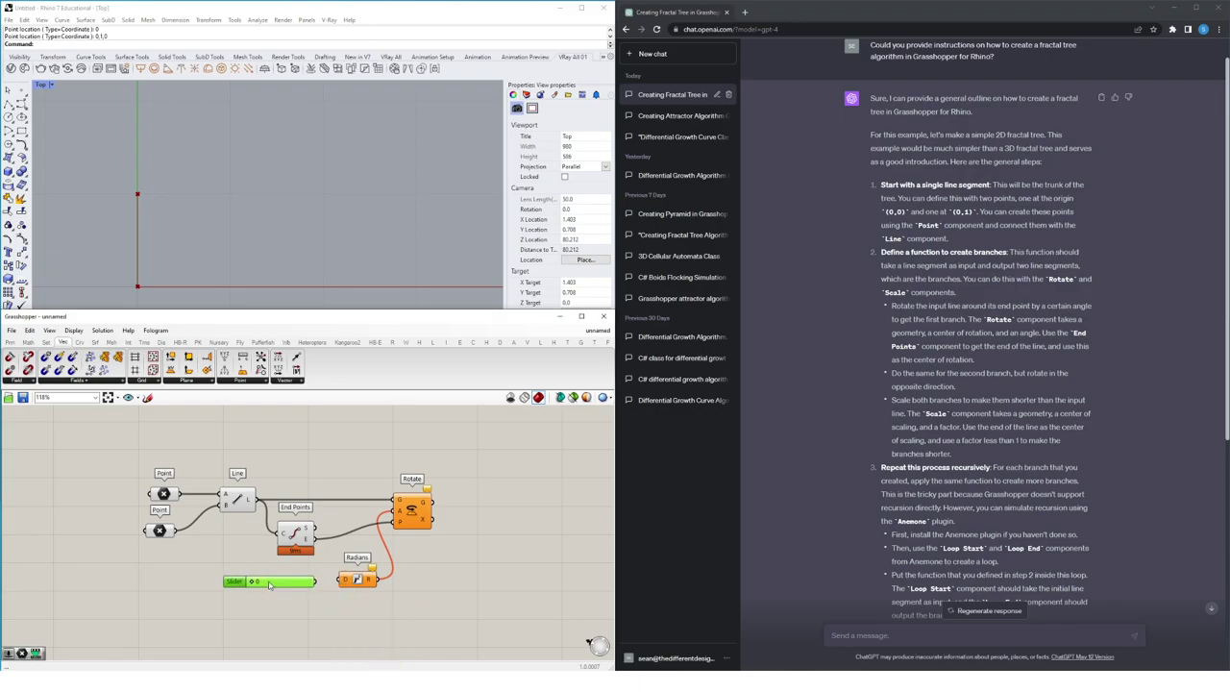
left_click_drag(307, 577, 343, 579)
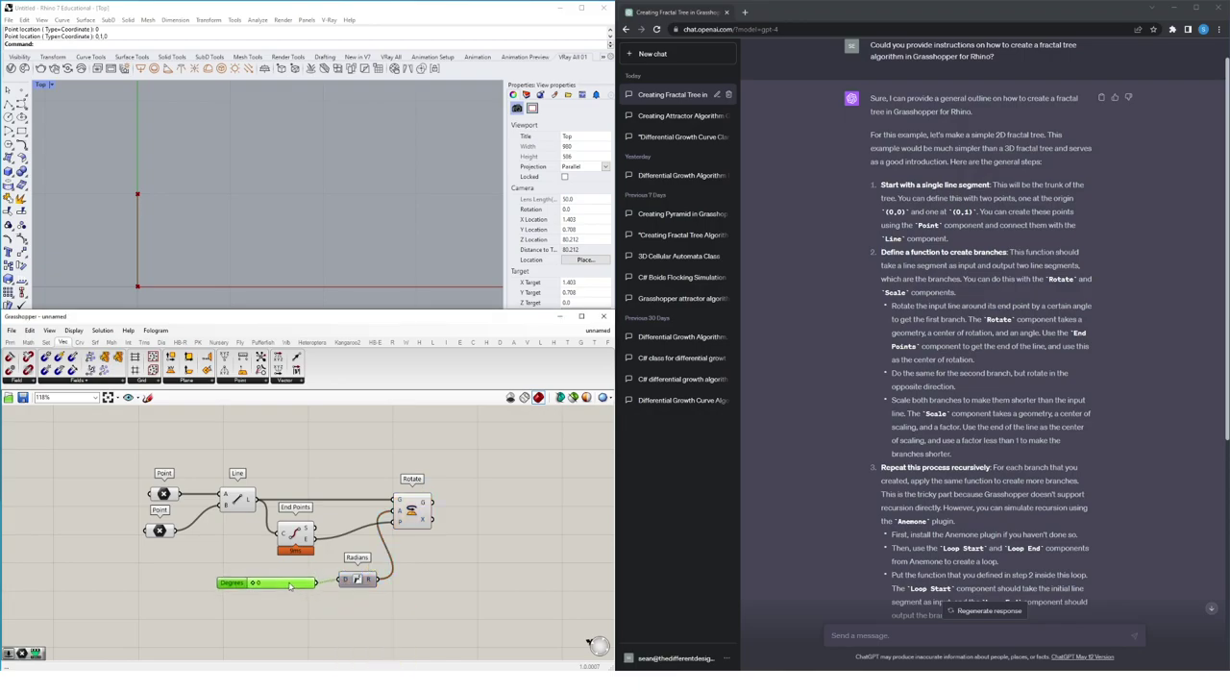
left_click_drag(256, 585, 275, 588)
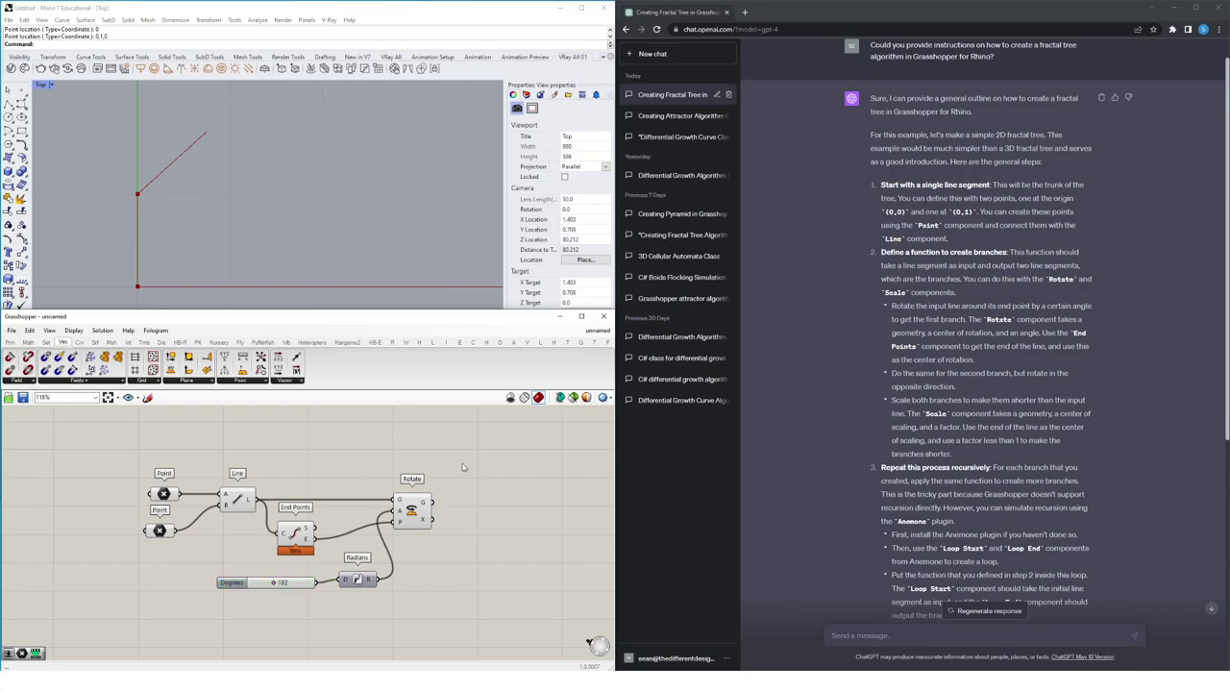
Copy the Line, End Points and Rotate components above the originals.
left_click_drag(467, 462, 233, 538)
right_click_drag(296, 538, 308, 565)
left_click_drag(305, 565, 309, 469, "alt")
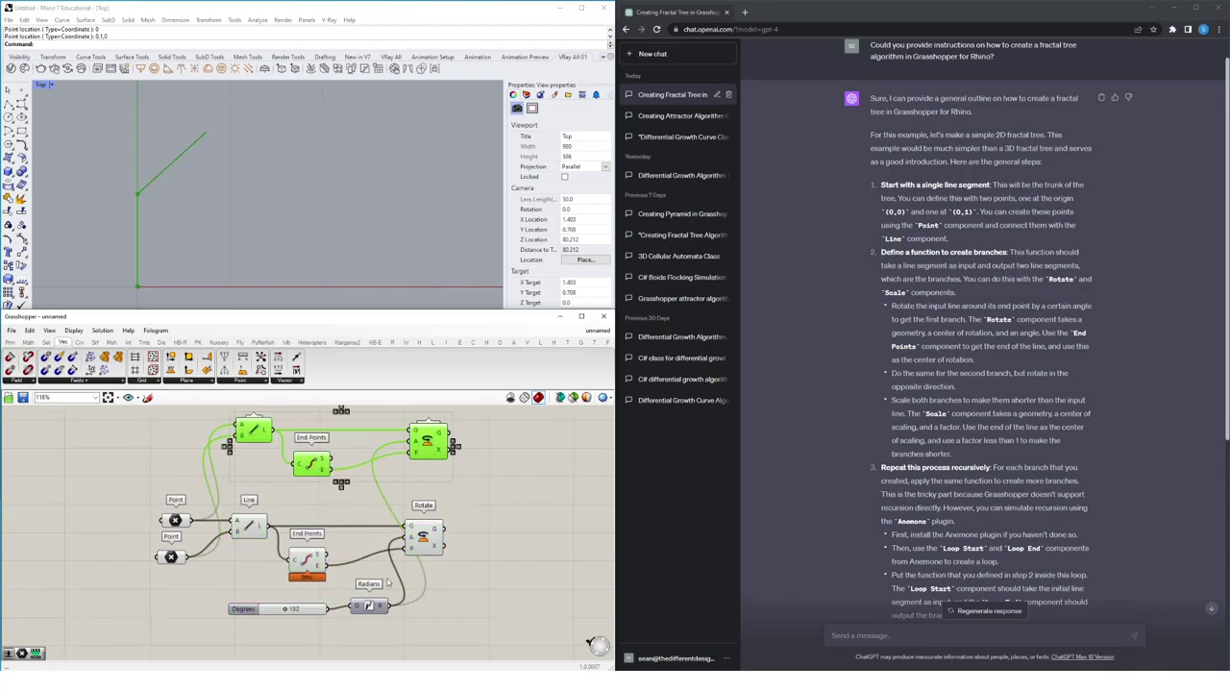
Add a Negative component feeding the negated angle into the top Rotate.
double_click(366, 506)
type("me")
key("BackSpace")
key("BackSpace")
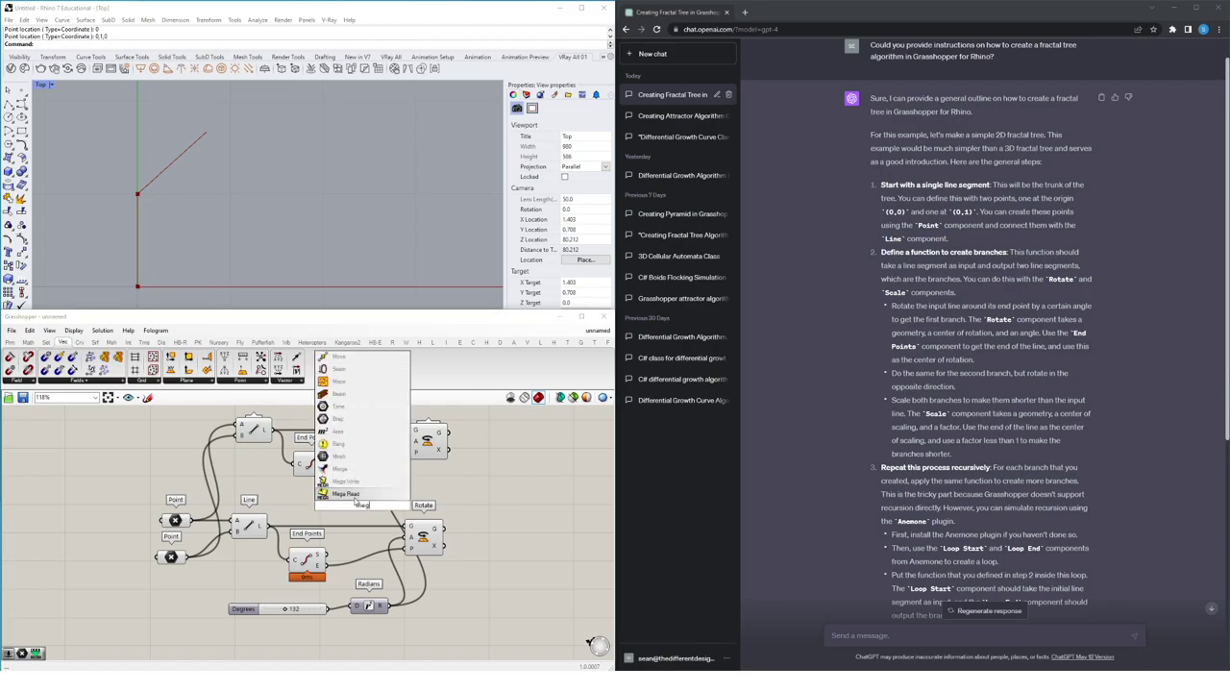
type("neg")
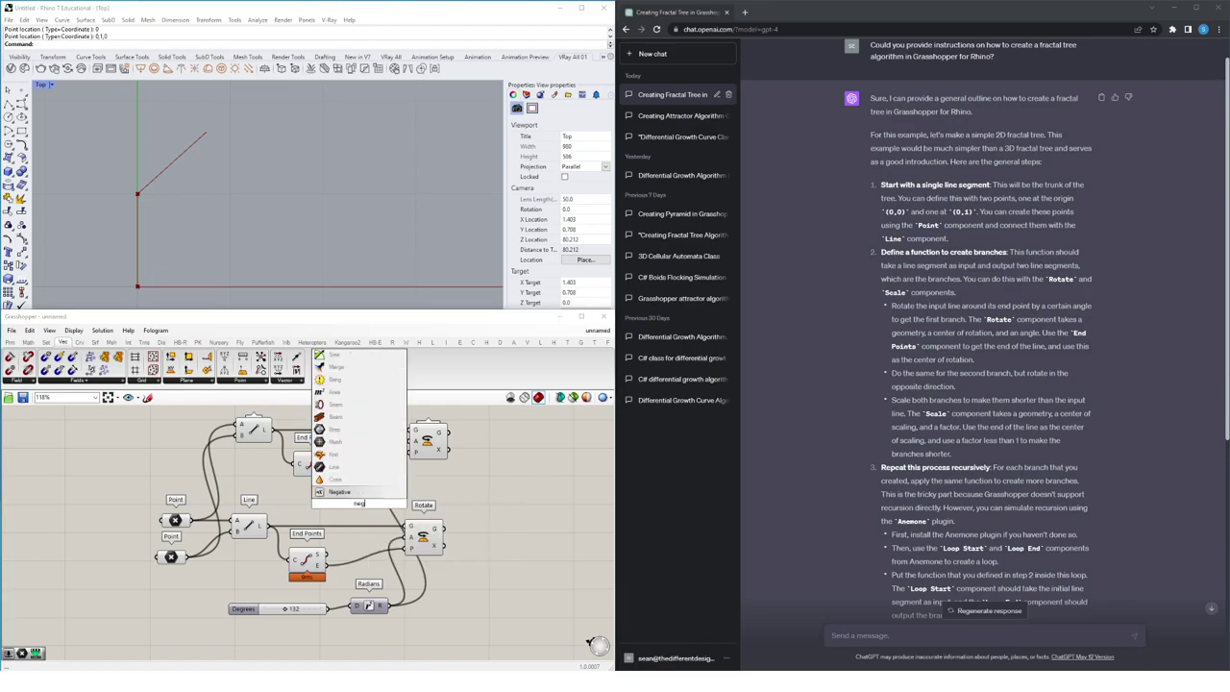
key("Return")
left_click(355, 513)
left_click_drag(376, 503, 409, 441)
left_click_drag(354, 513, 378, 481)
right_click_drag(467, 438, 462, 454)
Move the two Point components up and left, and pan the Top view to center the tree.
left_click_drag(514, 426, 274, 480)
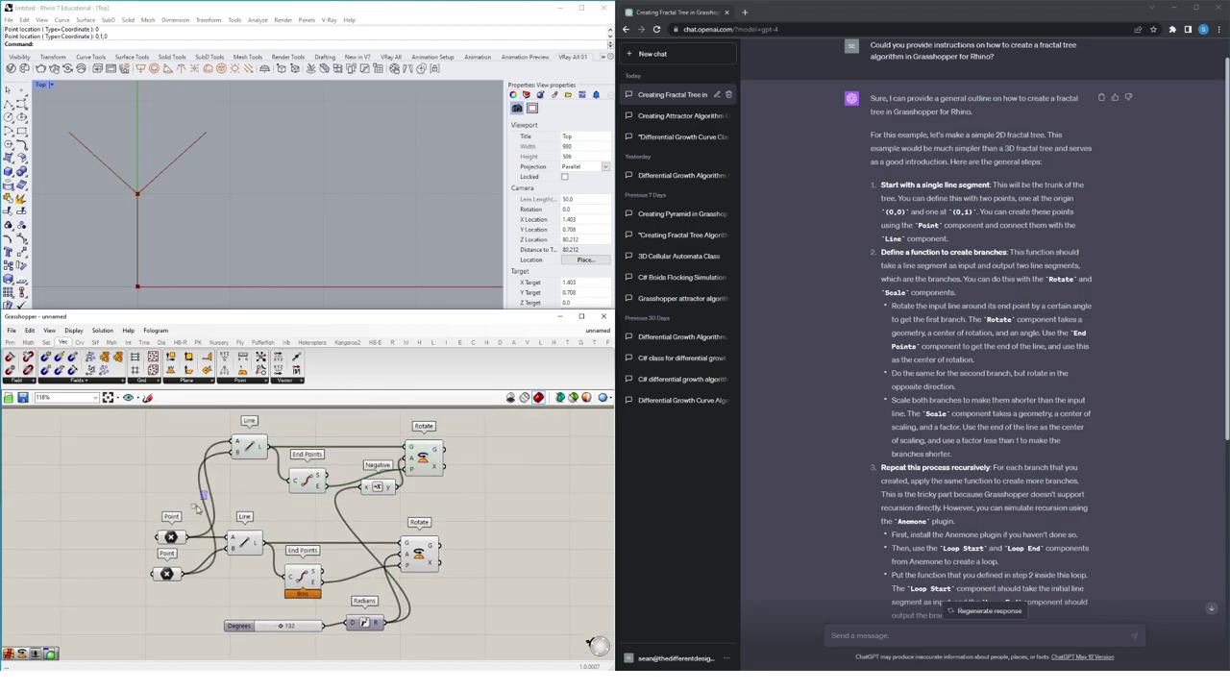
left_click_drag(207, 500, 149, 588)
left_click_drag(170, 536, 122, 486)
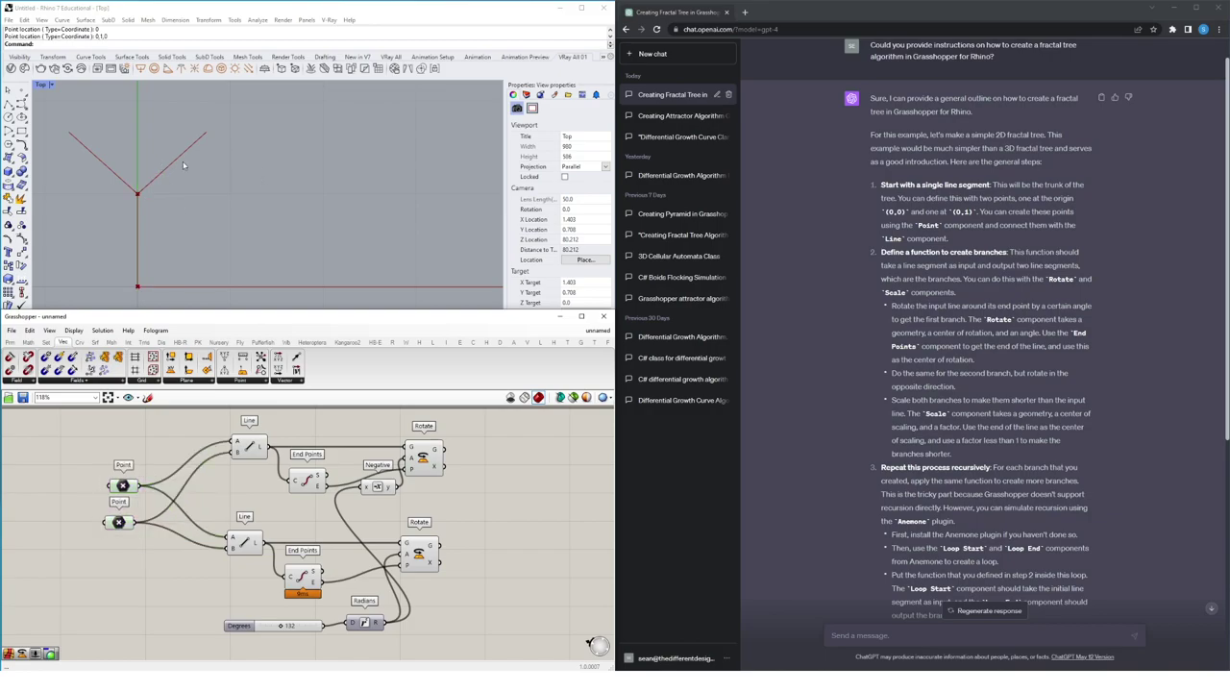
right_click_drag(183, 165, 306, 164)
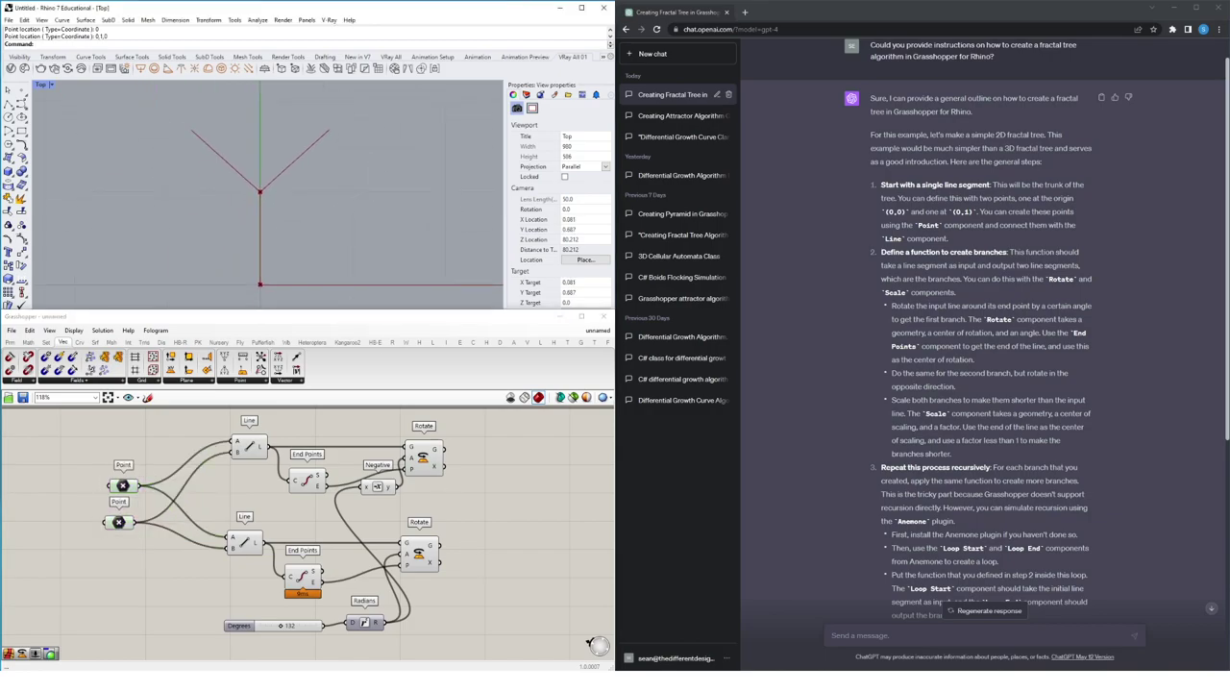
Scale the top rotated branch with a Scale component driven by a 0.5 factor slider.
double_click(534, 481)
type("scale")
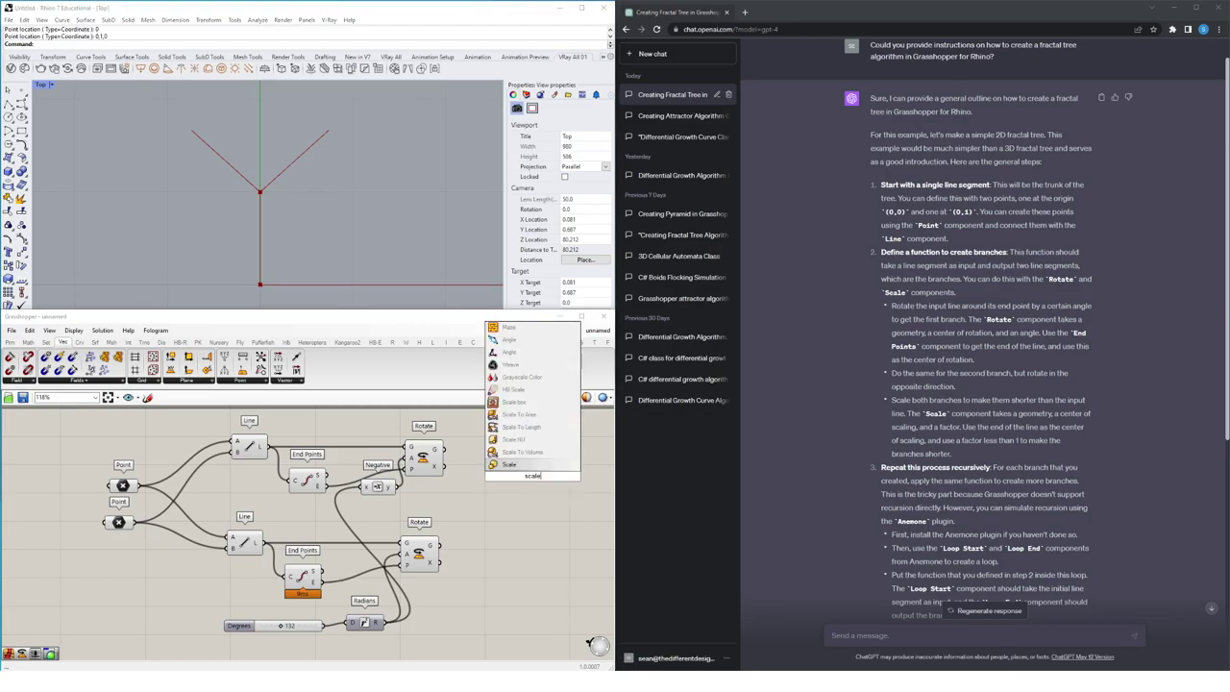
key("Return")
left_click_drag(444, 449, 515, 467)
left_click_drag(534, 474, 556, 459)
double_click(485, 490)
type("0.5")
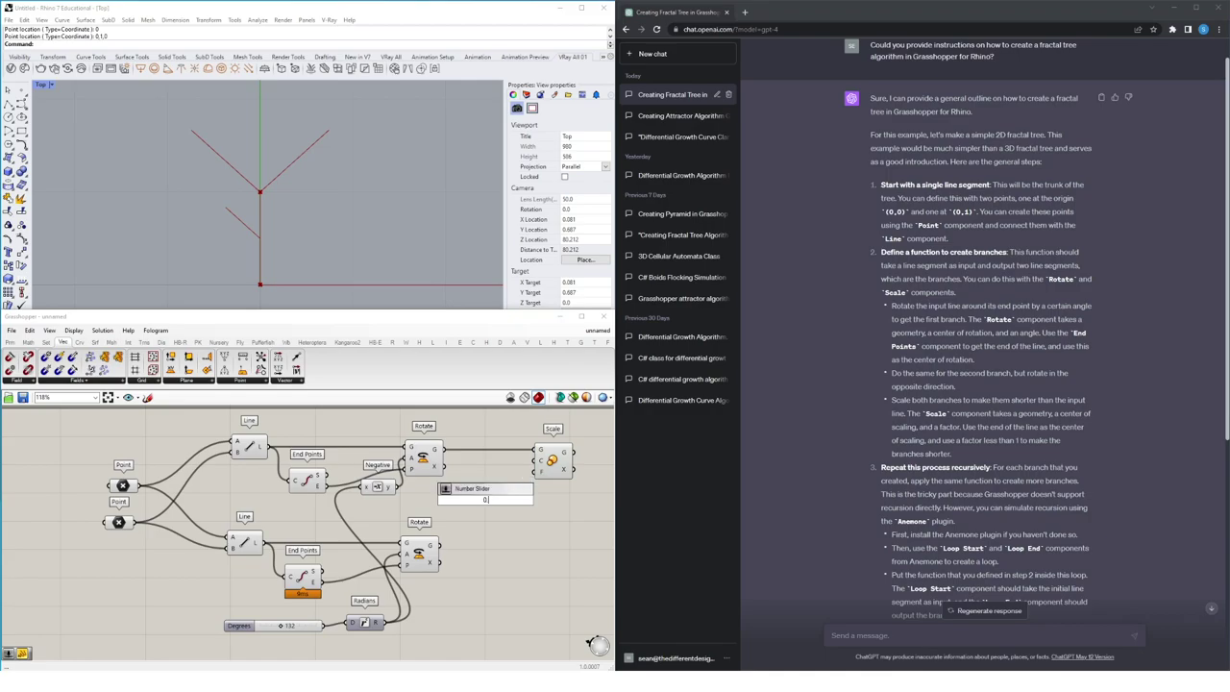
key("Return")
left_click_drag(533, 500, 537, 472)
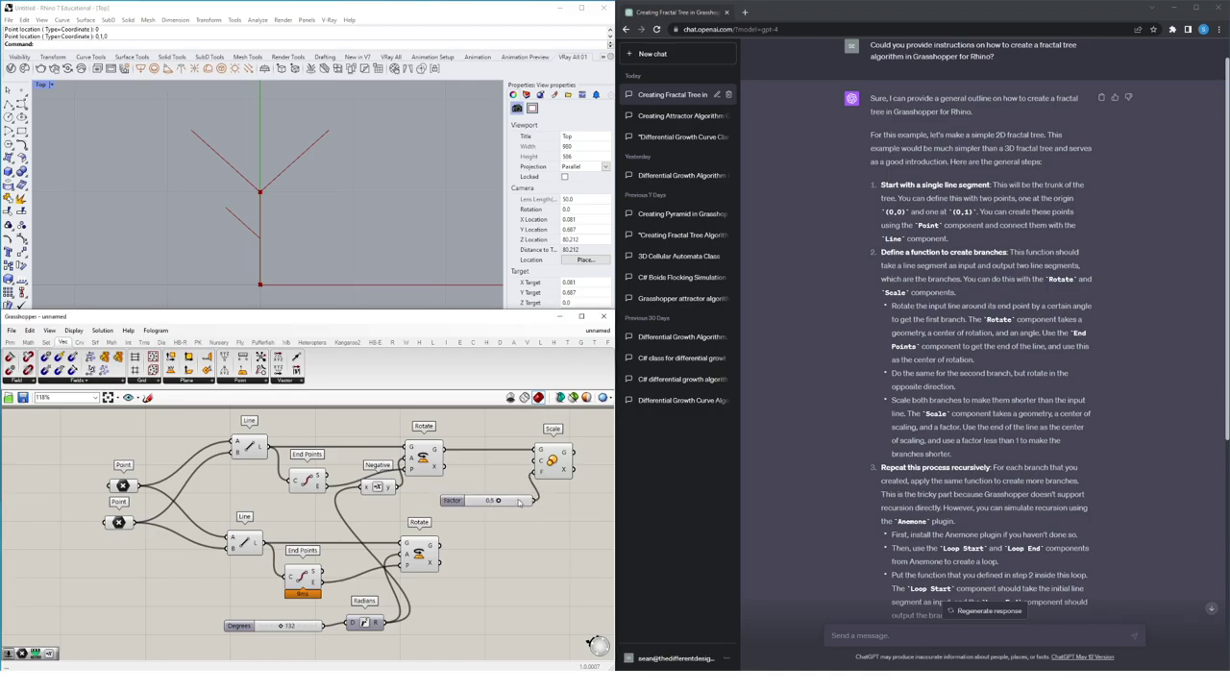
Duplicate the Scale for the lower branch and center both scales on the trunk's end point.
left_click(554, 462)
key("ctrl+c")
key("ctrl+shift+v")
left_click_drag(440, 545, 552, 557)
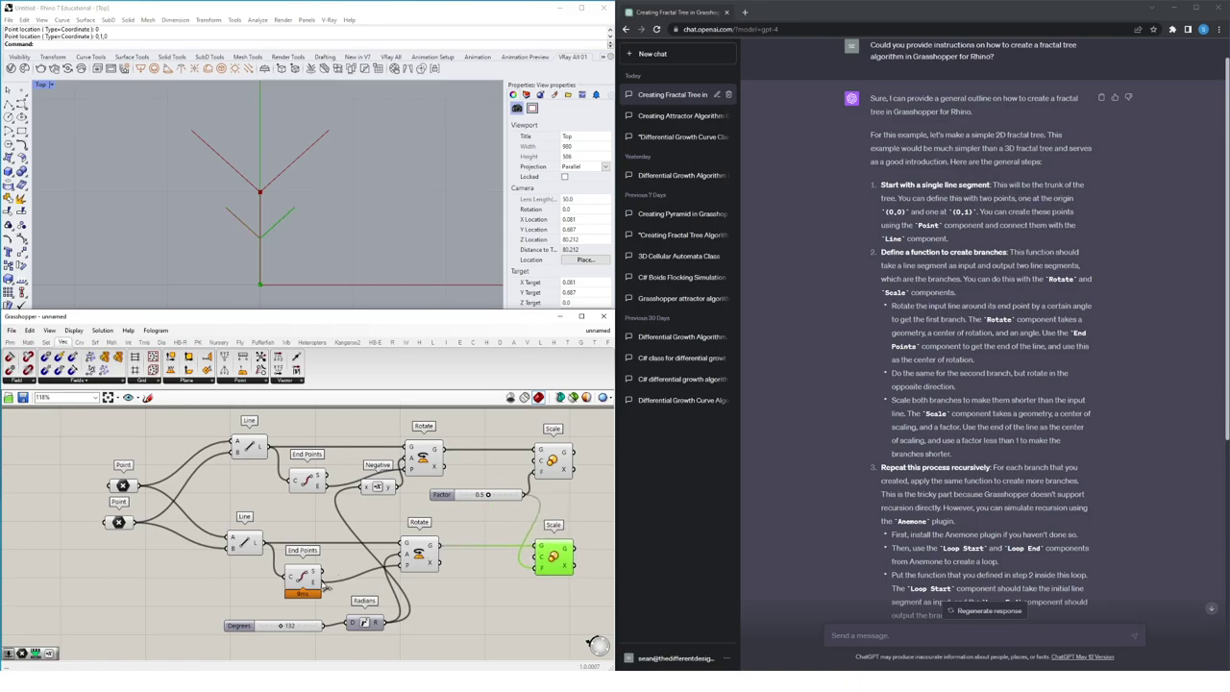
left_click_drag(323, 579, 537, 556)
left_click_drag(330, 485, 538, 460)
Turn off preview for most of the network, keeping only the trunk line visible.
right_click_drag(577, 586, 504, 589)
scroll(503, 589, "down", 1)
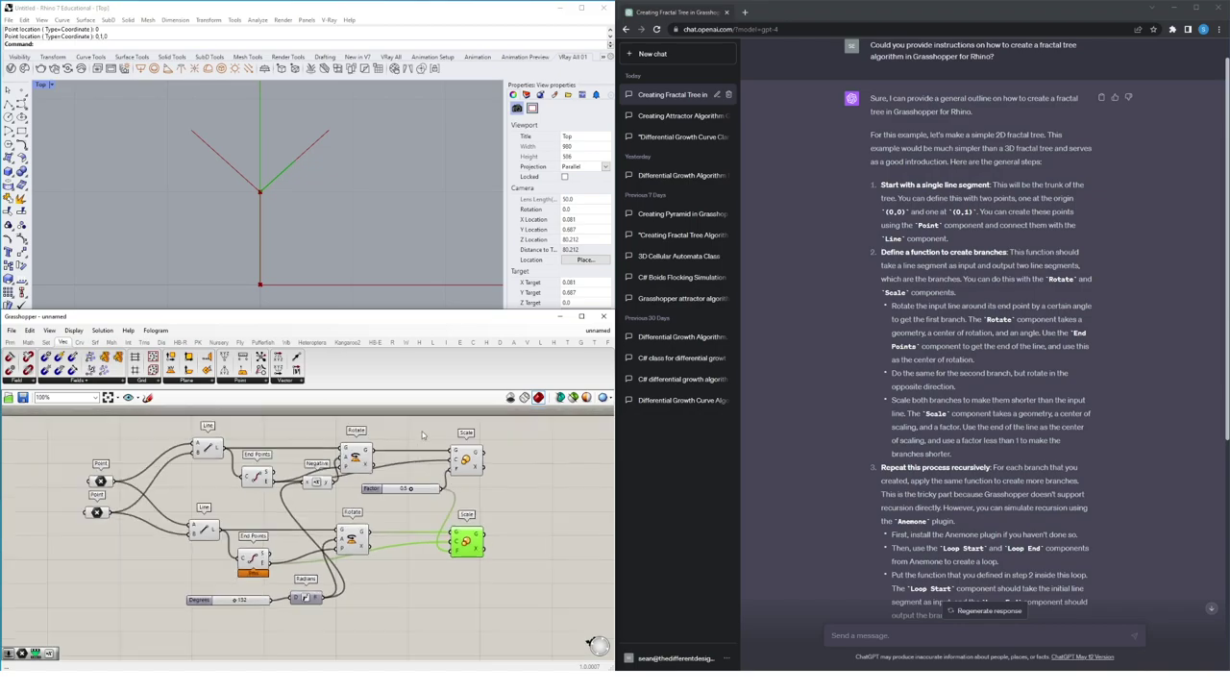
left_click_drag(429, 427, 172, 617)
right_click(136, 439)
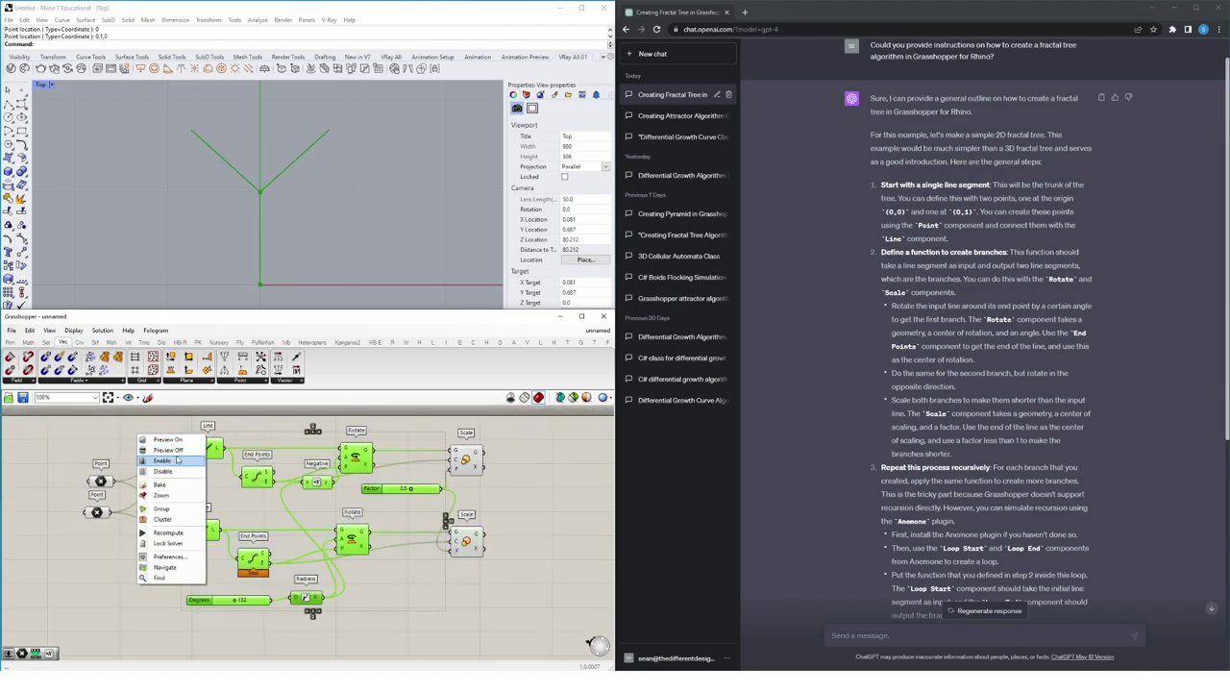
left_click(181, 460)
left_click_drag(225, 428, 184, 553)
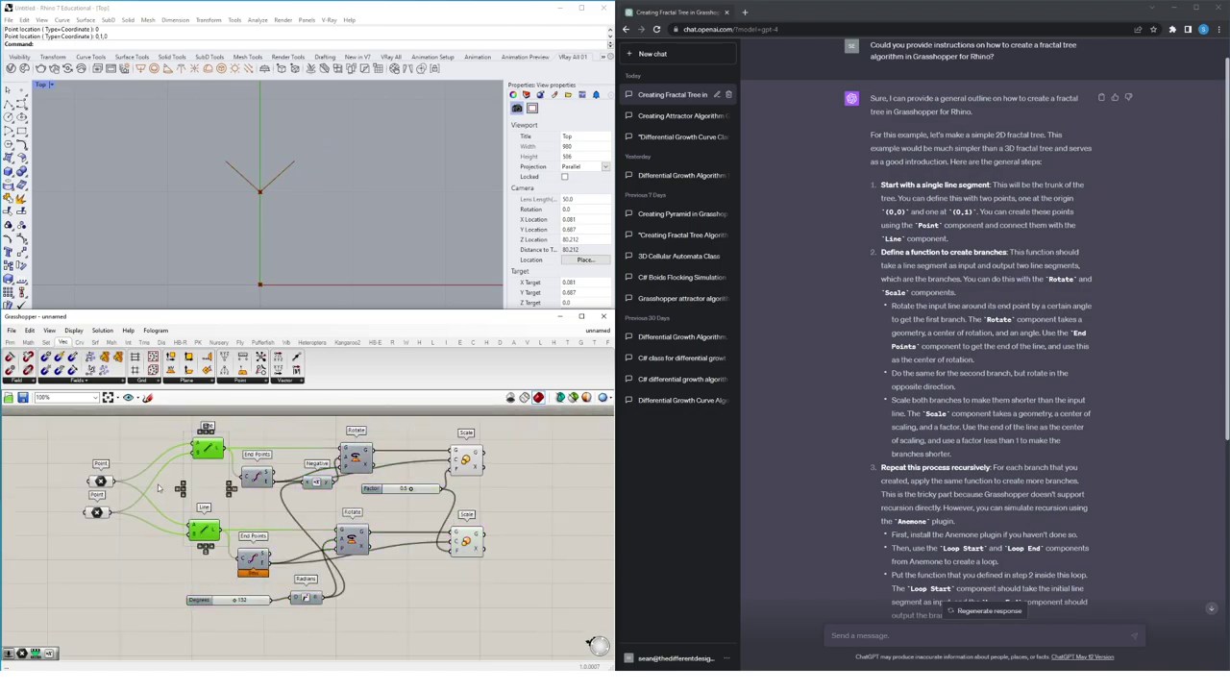
left_click(206, 448)
right_click(149, 440)
left_click(181, 444)
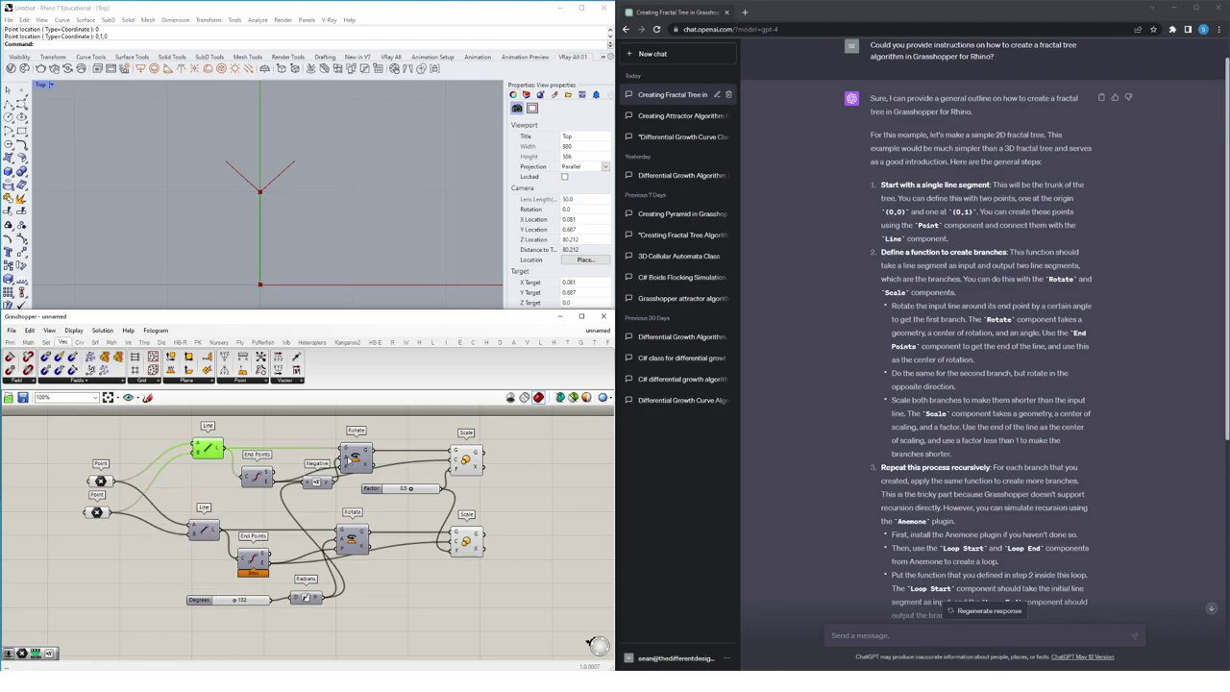
Set the Factor slider to 0.75 and wire it into the lower Scale as well.
left_click(355, 458)
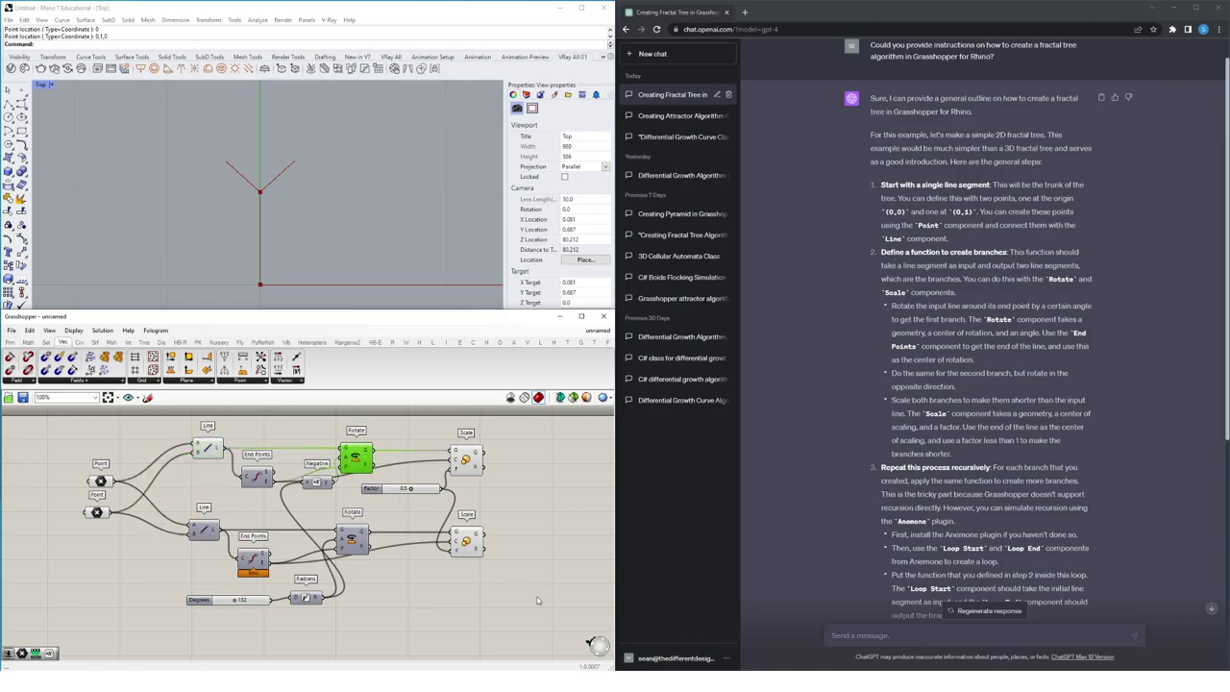
left_click(407, 489)
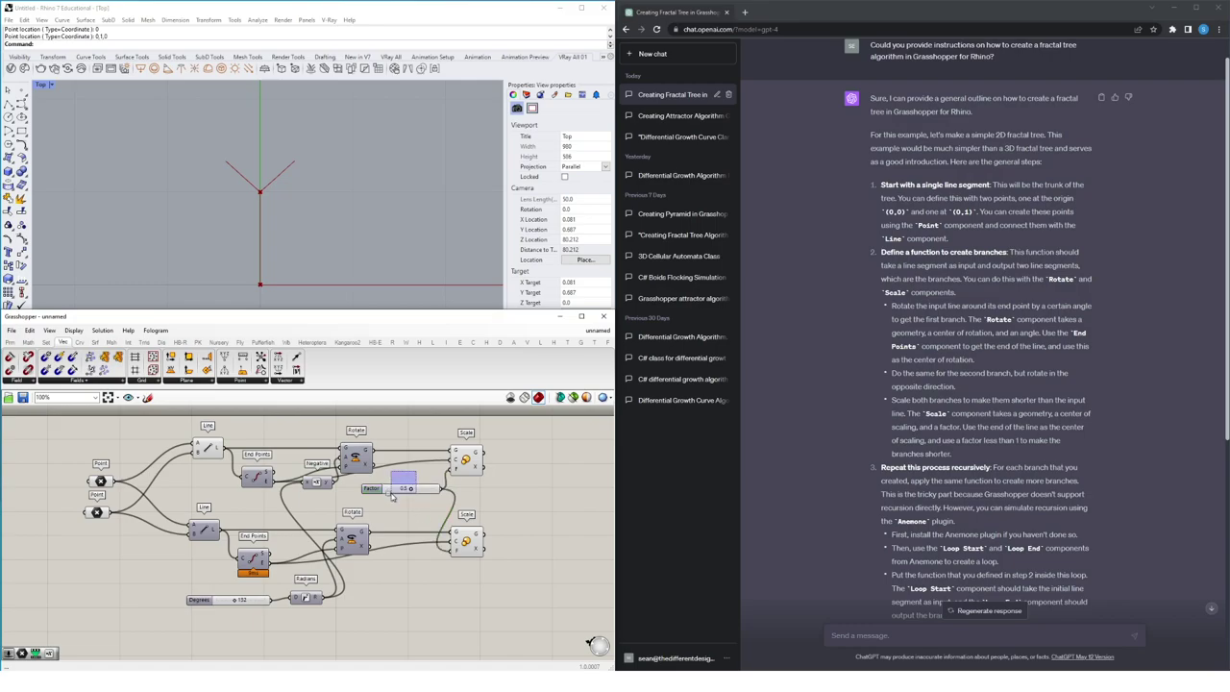
double_click(412, 491)
type("0")
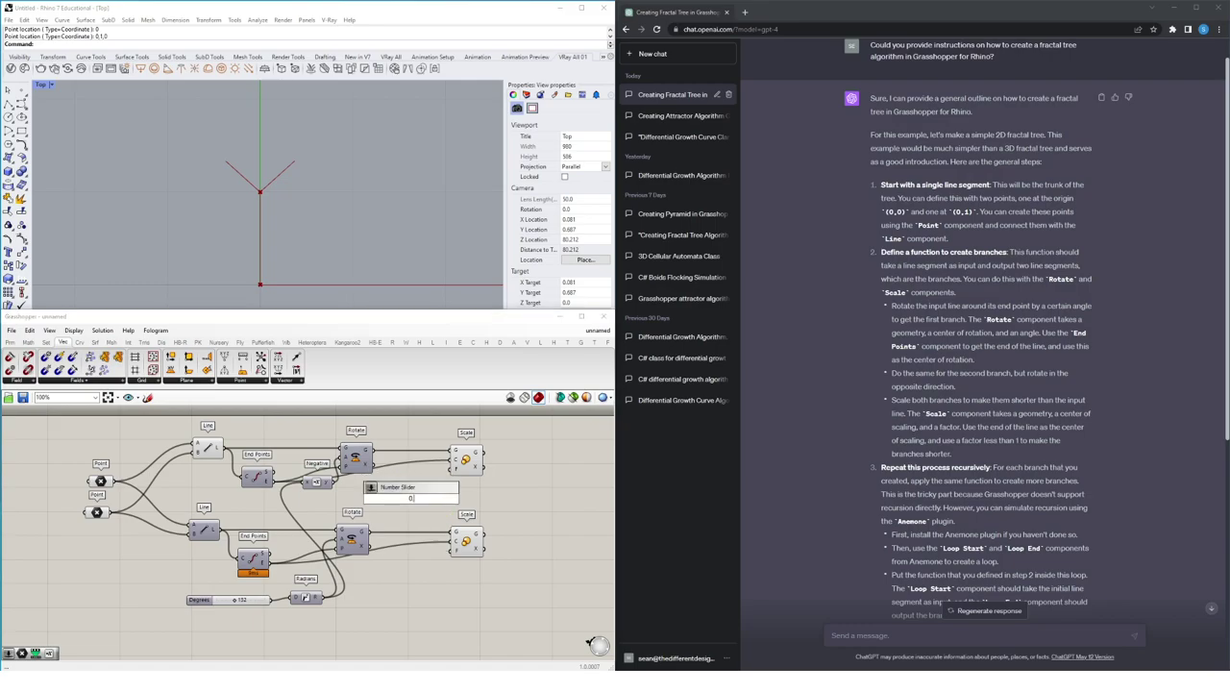
type(".75")
key("Return")
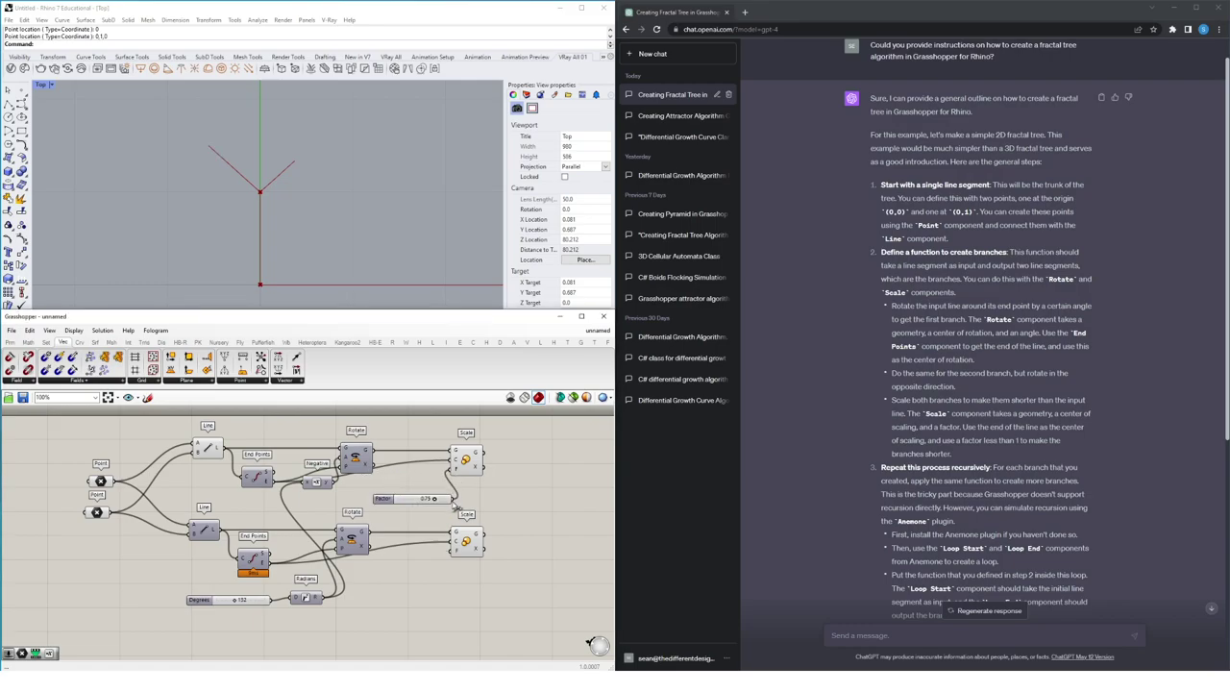
left_click_drag(456, 507, 452, 546)
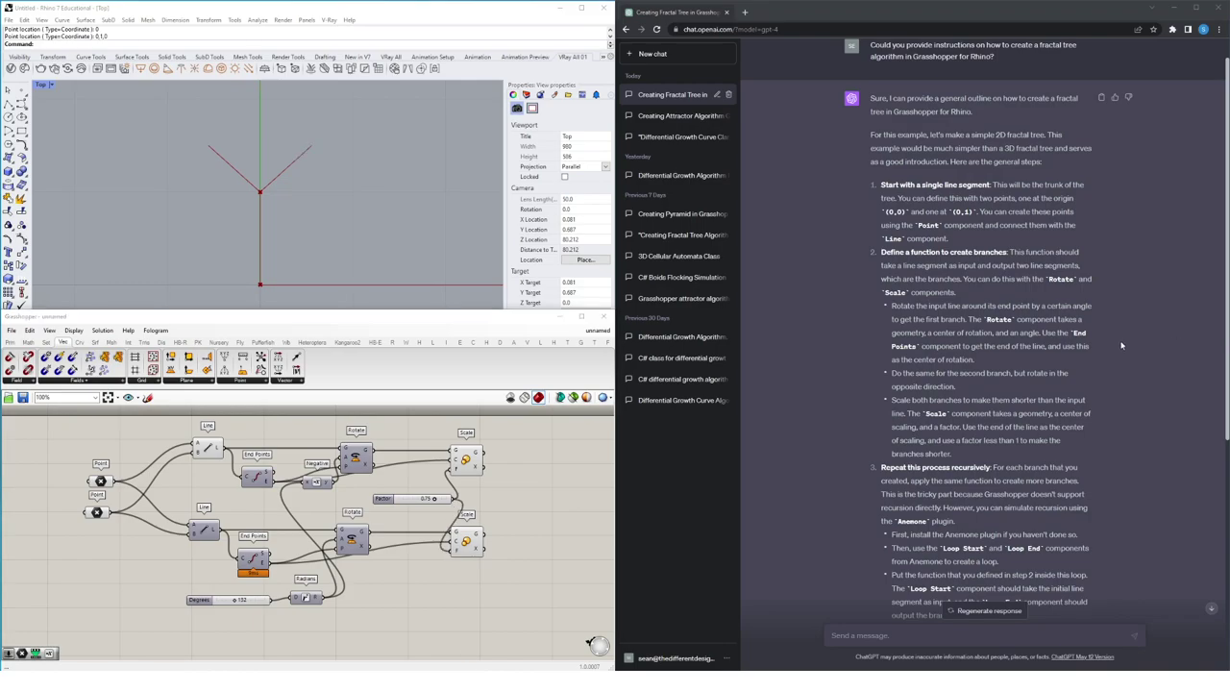
Move the whole branch network down and right to free space above it.
scroll(1121, 345, "down", 3)
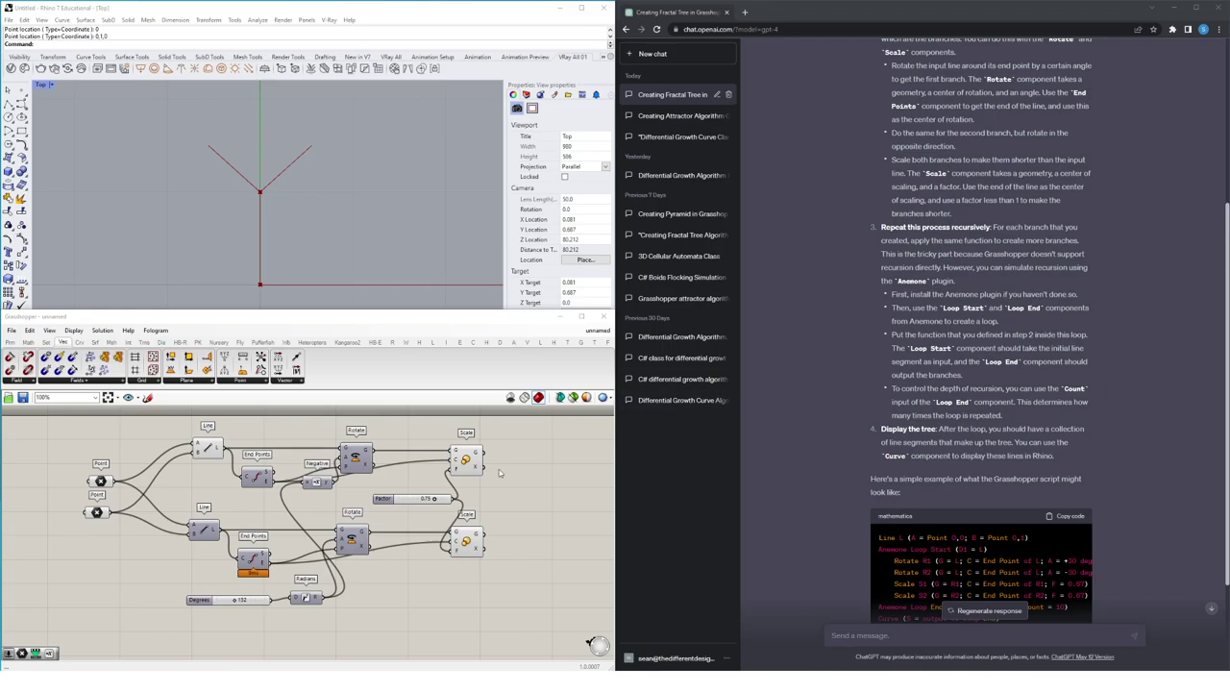
scroll(305, 423, "down", 3)
left_click_drag(102, 410, 613, 659)
left_click_drag(282, 453, 329, 524)
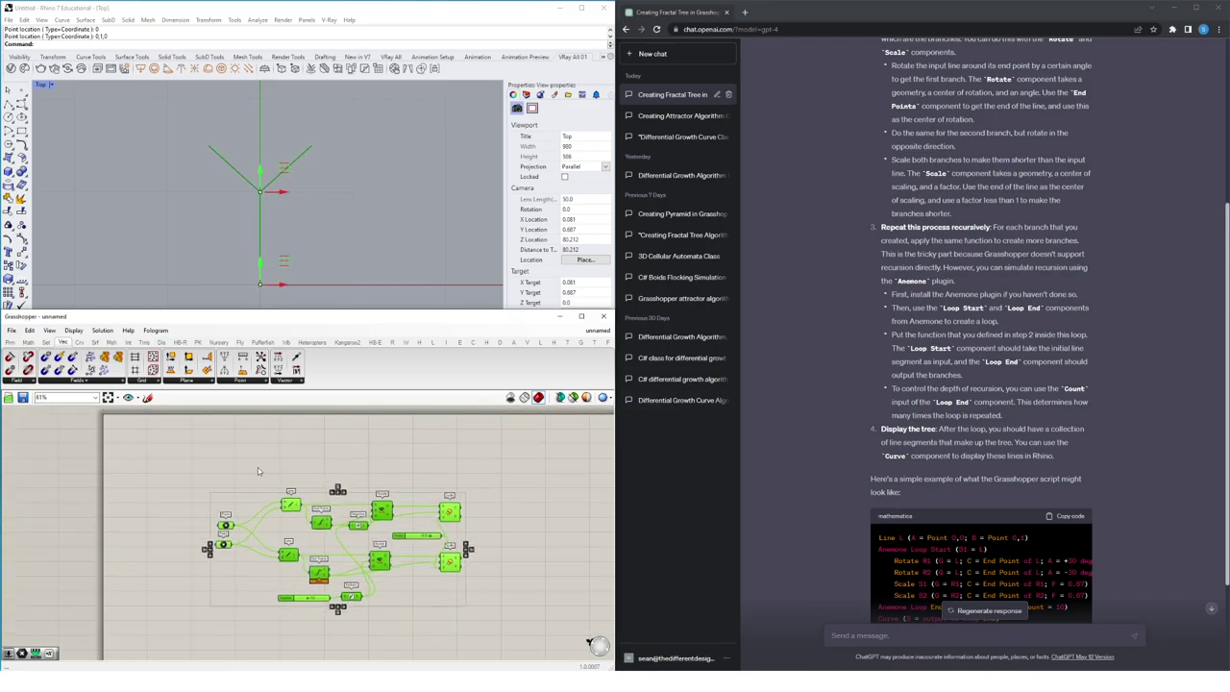
Add Anemone Loop Start and Loop End components above the network, checking ChatGPT's loop step.
double_click(239, 454)
type("loop")
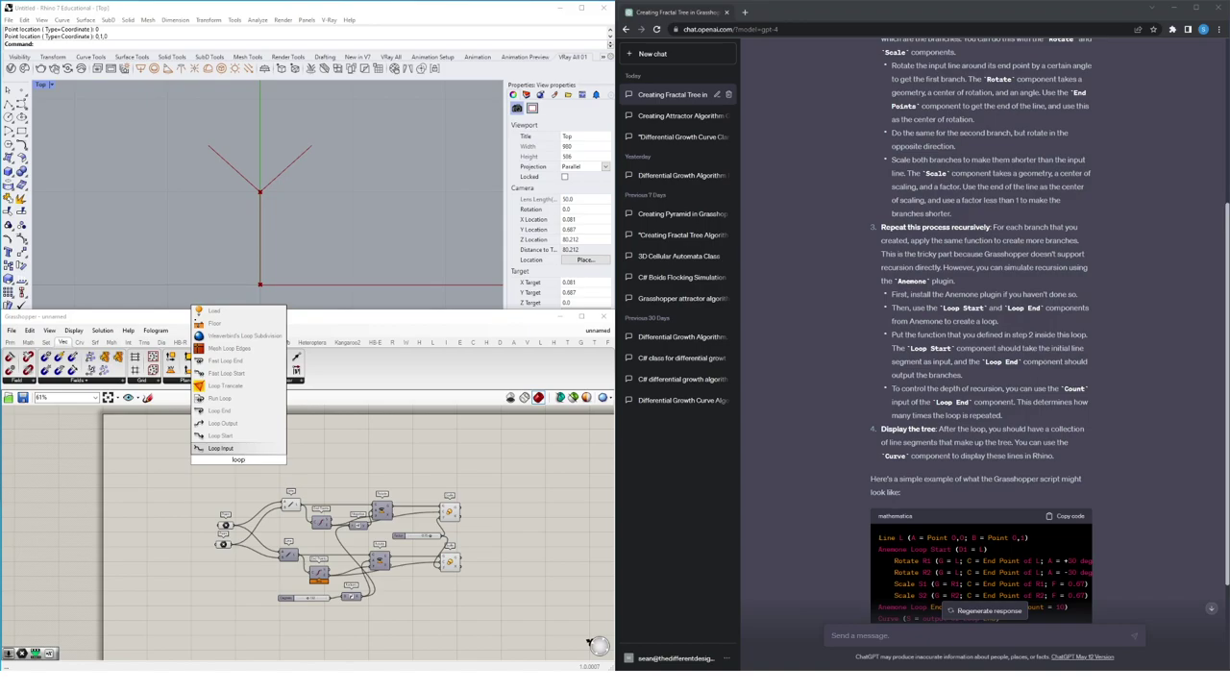
key("Return")
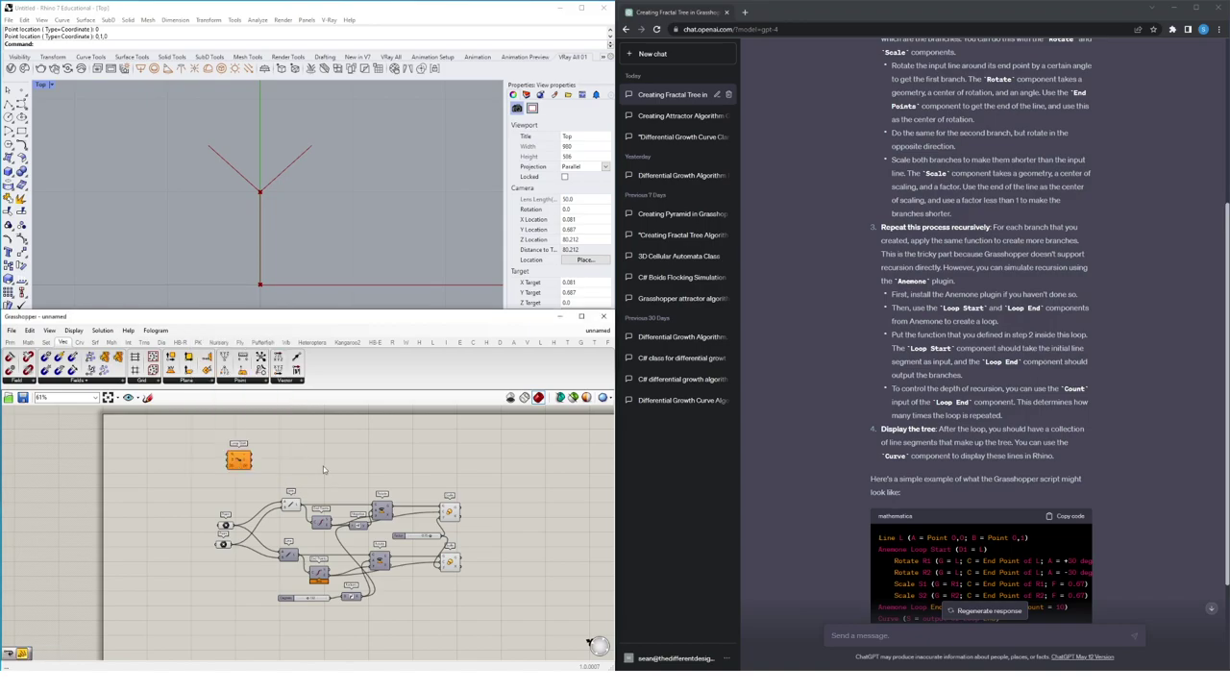
double_click(323, 469)
type("loop e")
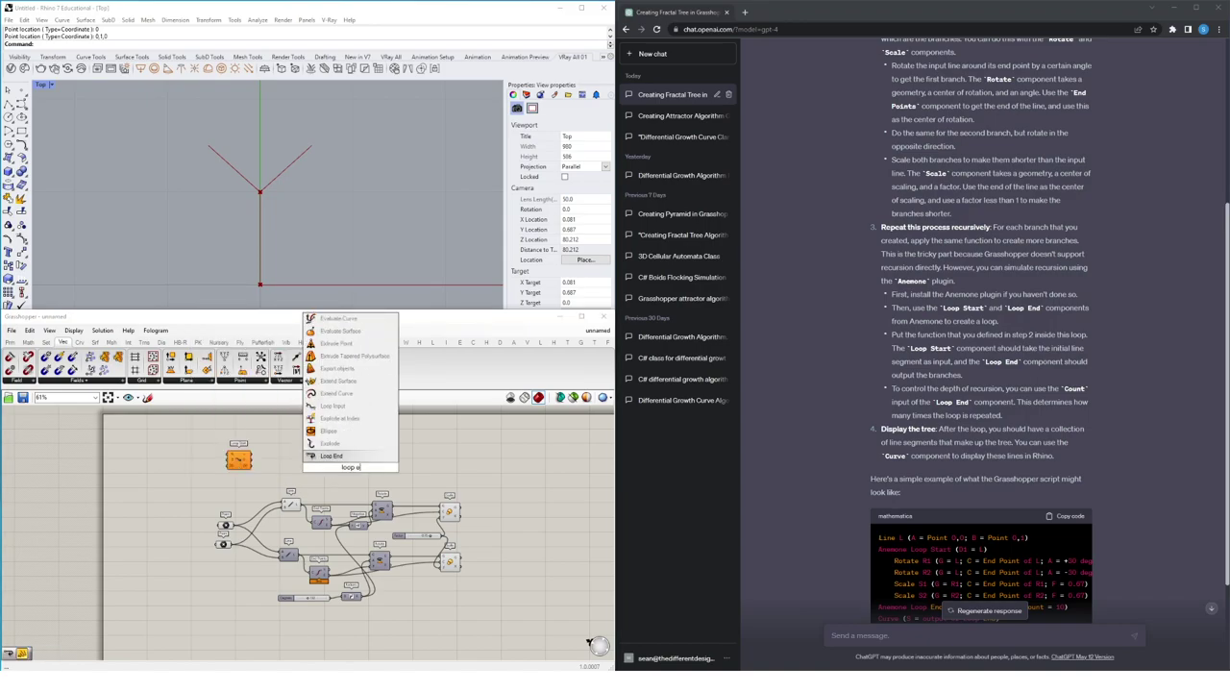
key("Return")
left_click_drag(352, 467, 420, 458)
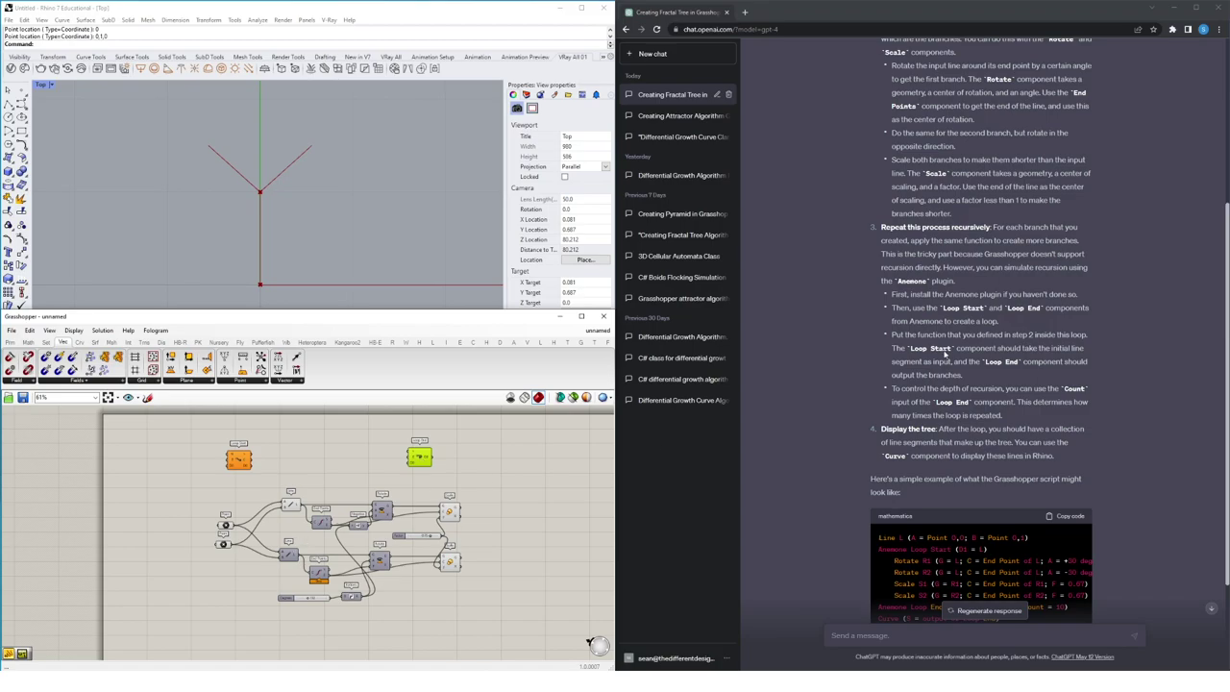
left_click(948, 360)
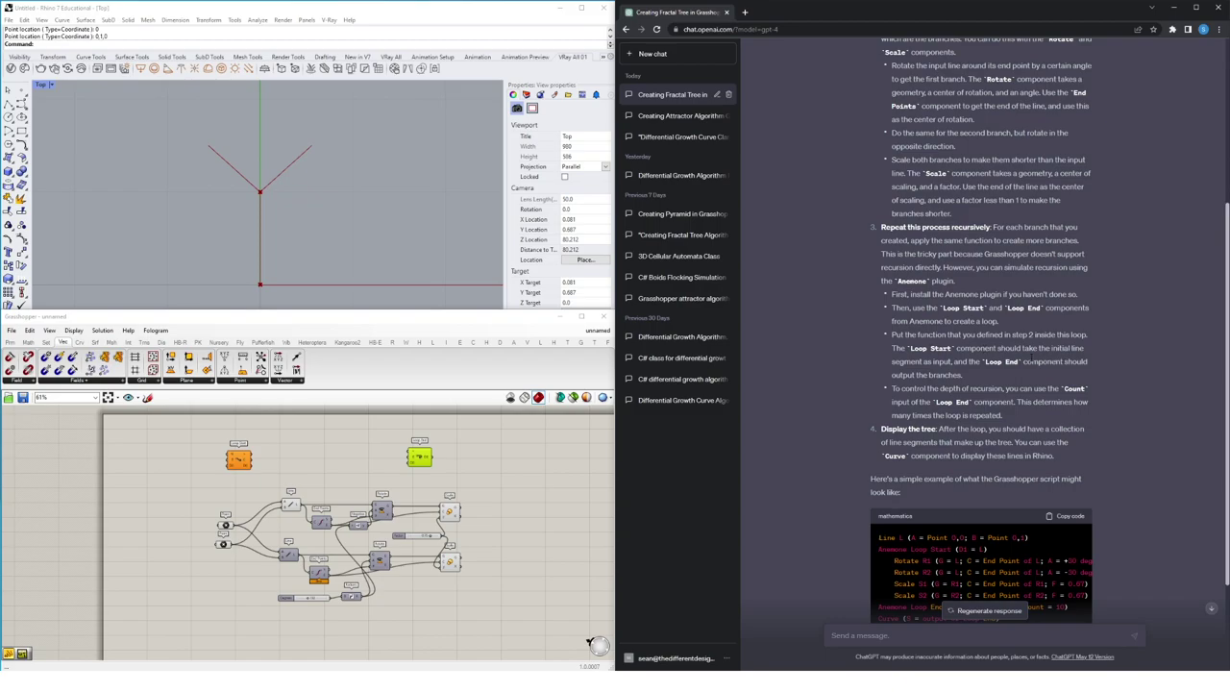
scroll(414, 465, "up", 3)
Feed both branches from one trunk Line, delete the redundant Line, and wire the trunk into Loop Start.
left_click(317, 485)
scroll(293, 500, "up", 1)
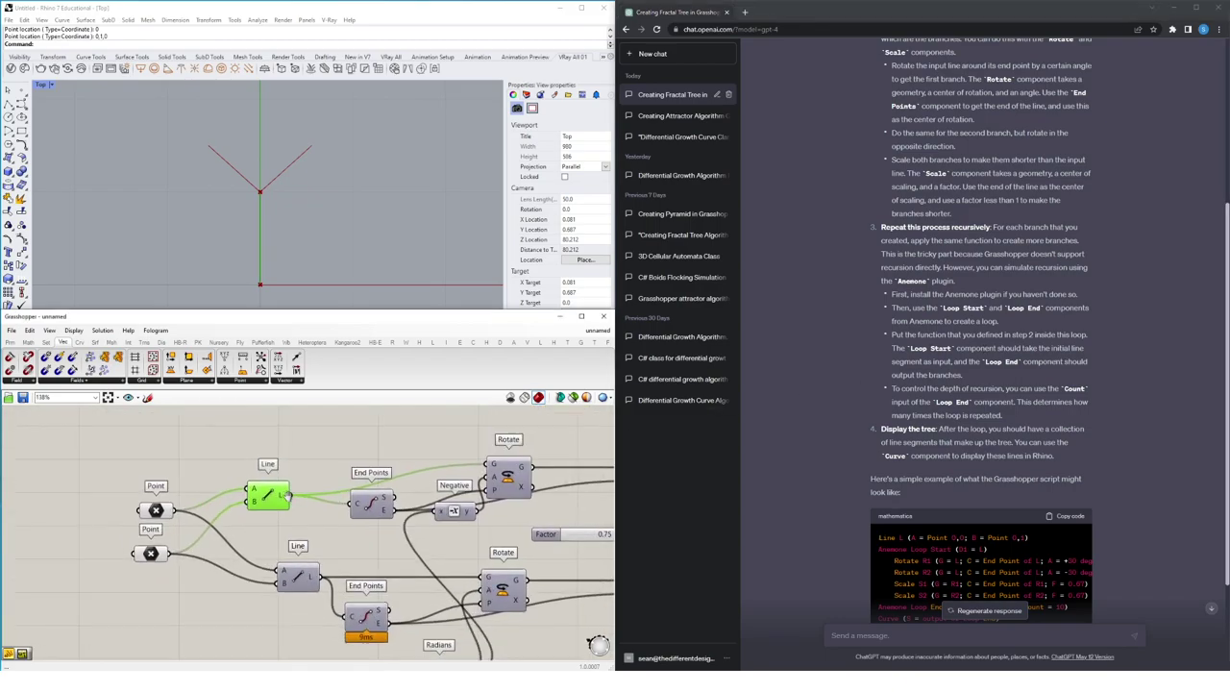
left_click_drag(296, 494, 452, 567)
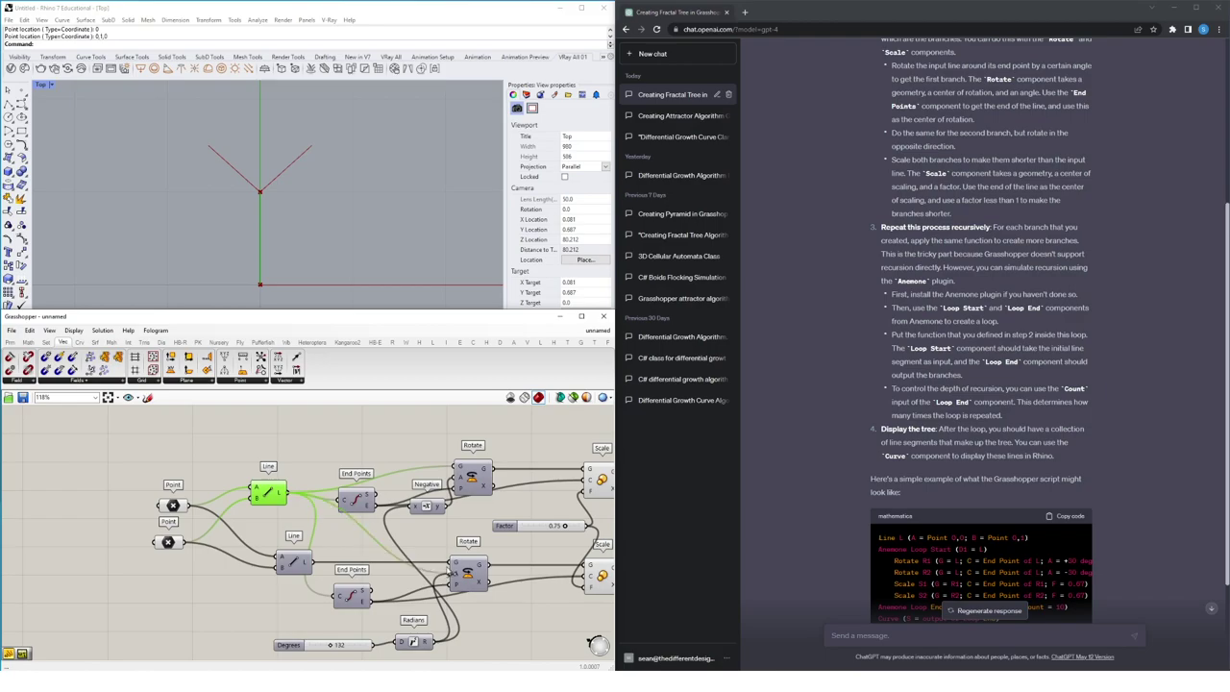
left_click(293, 562)
key("Delete")
right_click_drag(325, 550, 345, 593)
left_click_drag(314, 543, 293, 429)
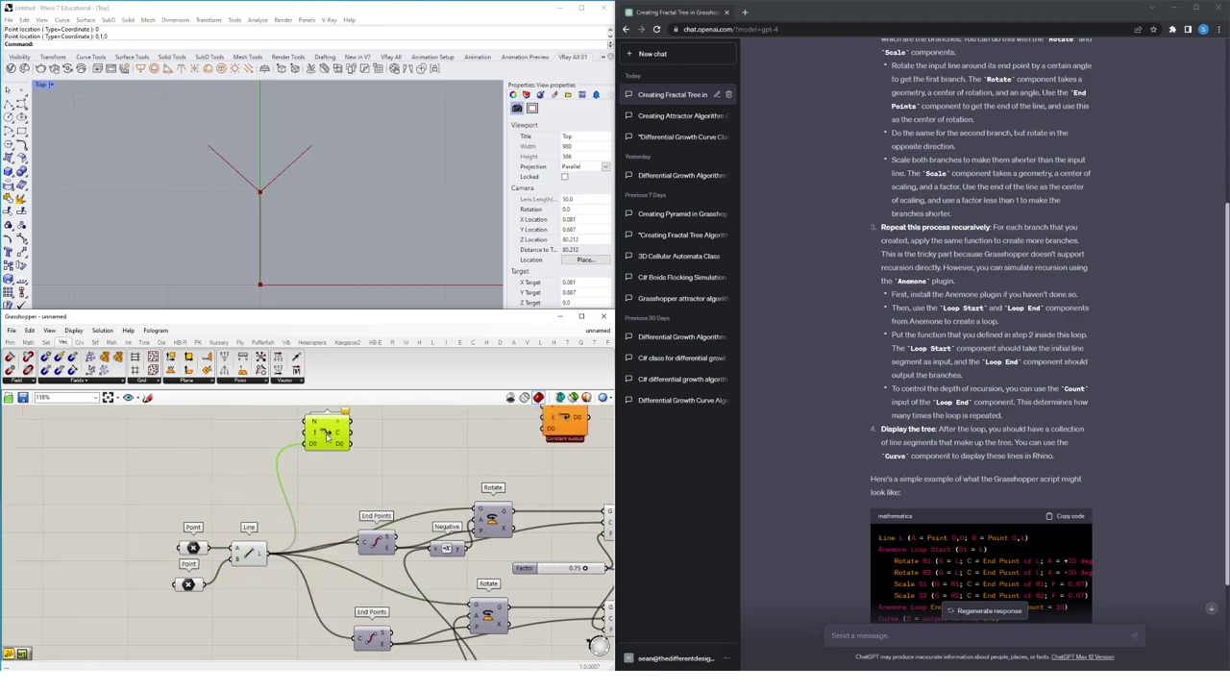
right_click_drag(285, 438, 220, 475)
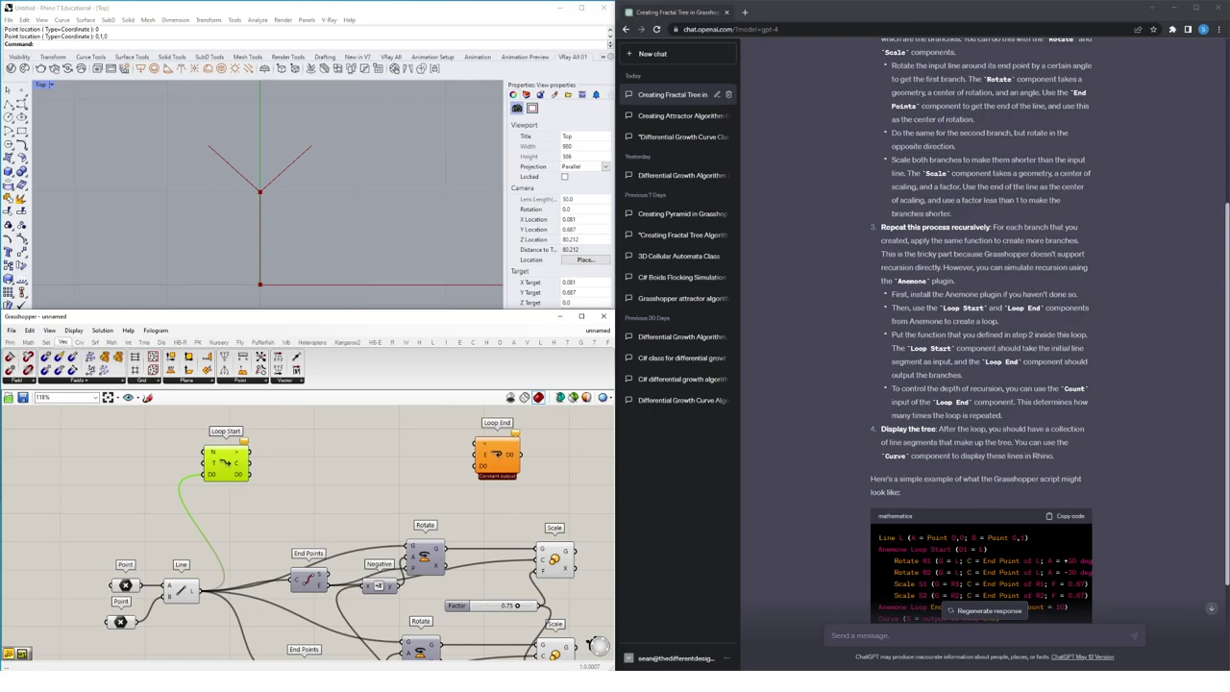
Add a flattened Line component taking both scaled branches.
right_click_drag(601, 581, 438, 567)
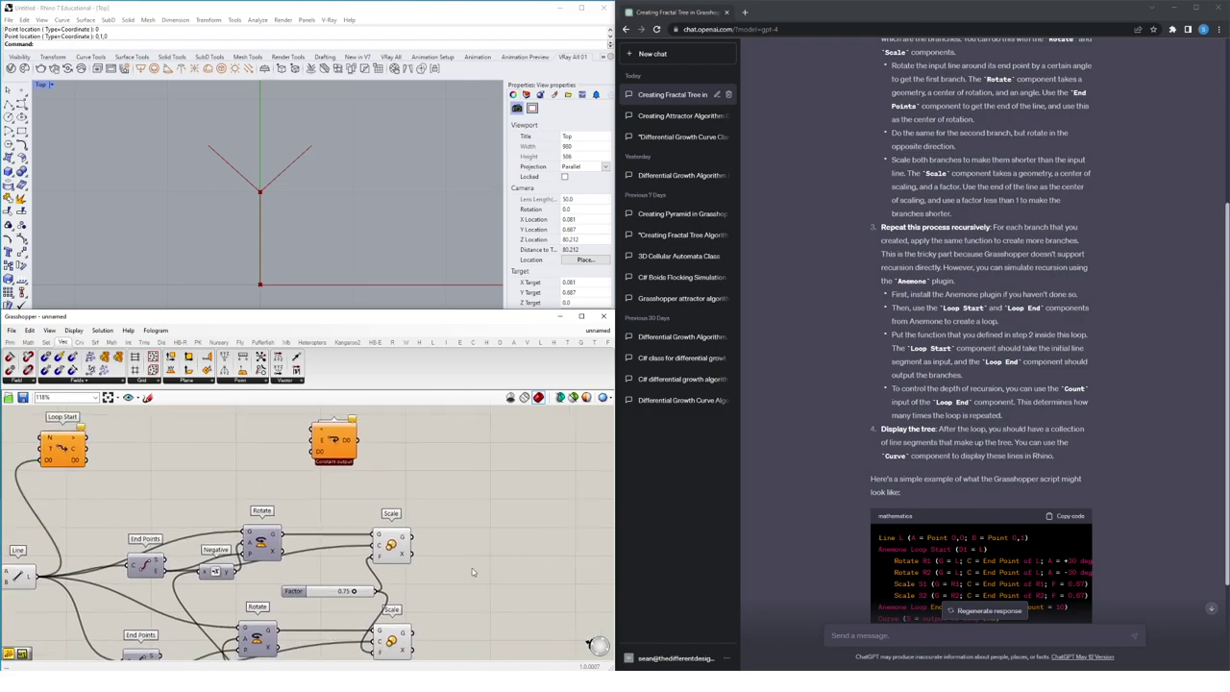
double_click(472, 568)
type("line")
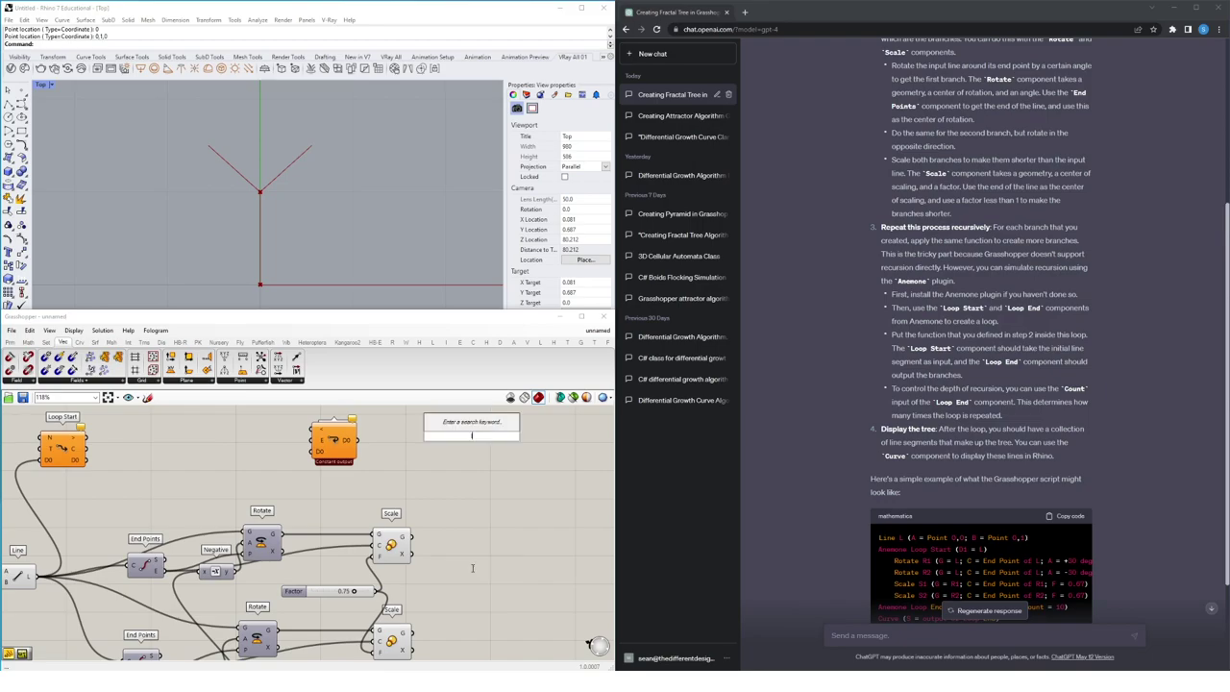
key("Return")
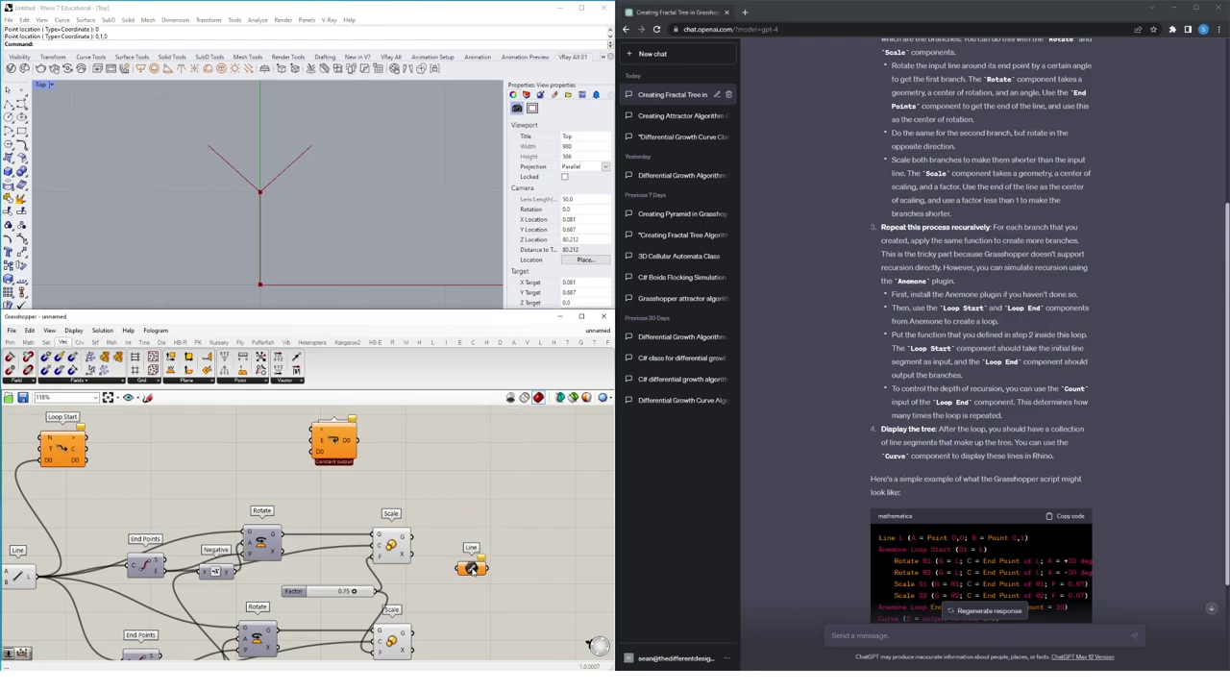
left_click_drag(411, 536, 458, 568)
left_click_drag(412, 632, 458, 568, "shift")
left_click(471, 569)
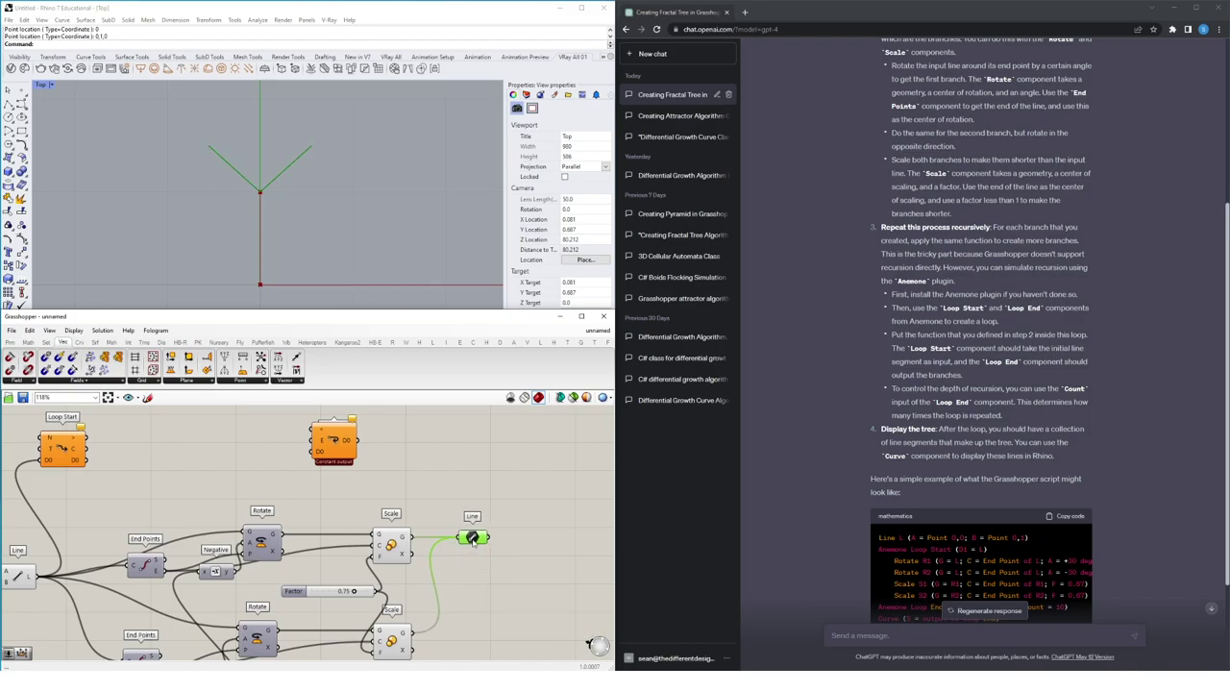
right_click(471, 569)
left_click(509, 566)
Connect the flattened lines into Loop End's D0 input.
left_click_drag(334, 442, 548, 453)
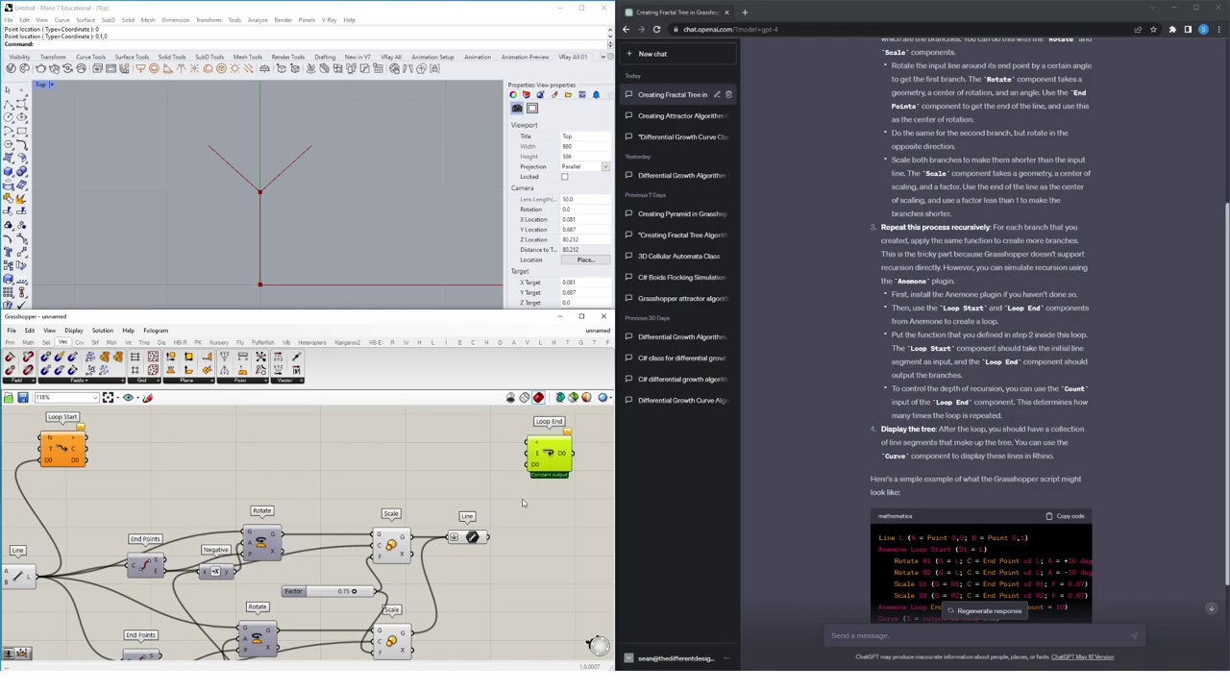
left_click_drag(488, 536, 528, 465)
right_click_drag(149, 447, 228, 455)
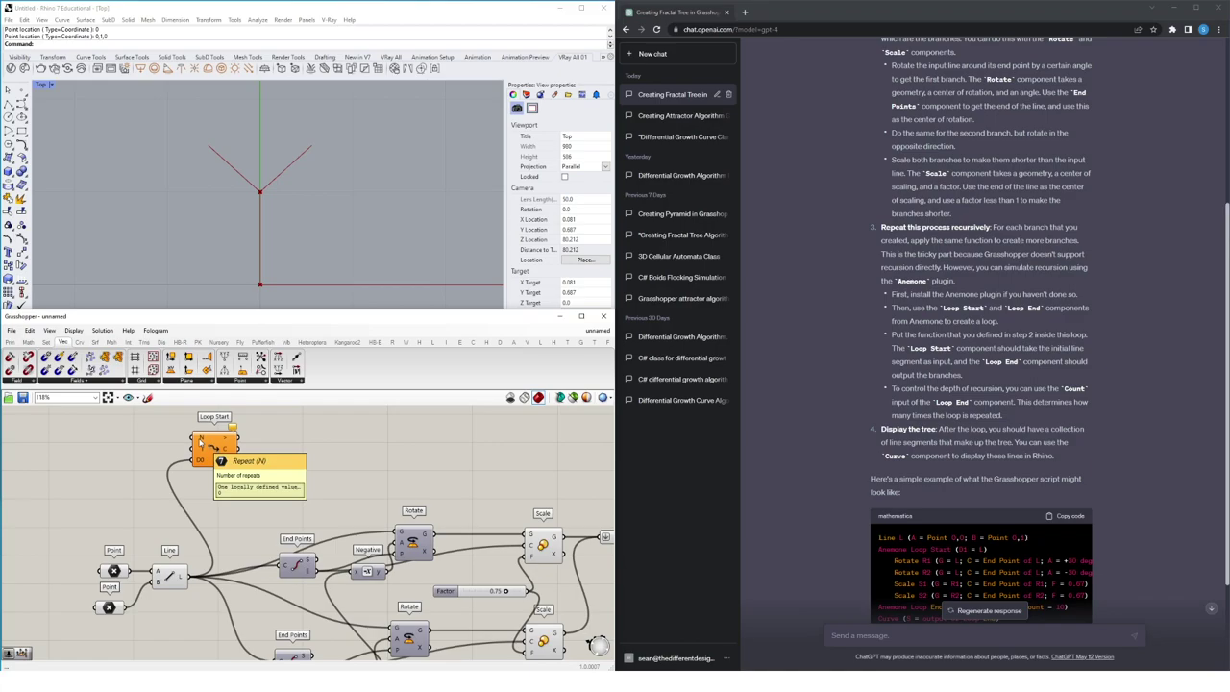
Create a 0<2<10 Repeat slider set to 2 and wire it into Loop Start's N input.
double_click(106, 437)
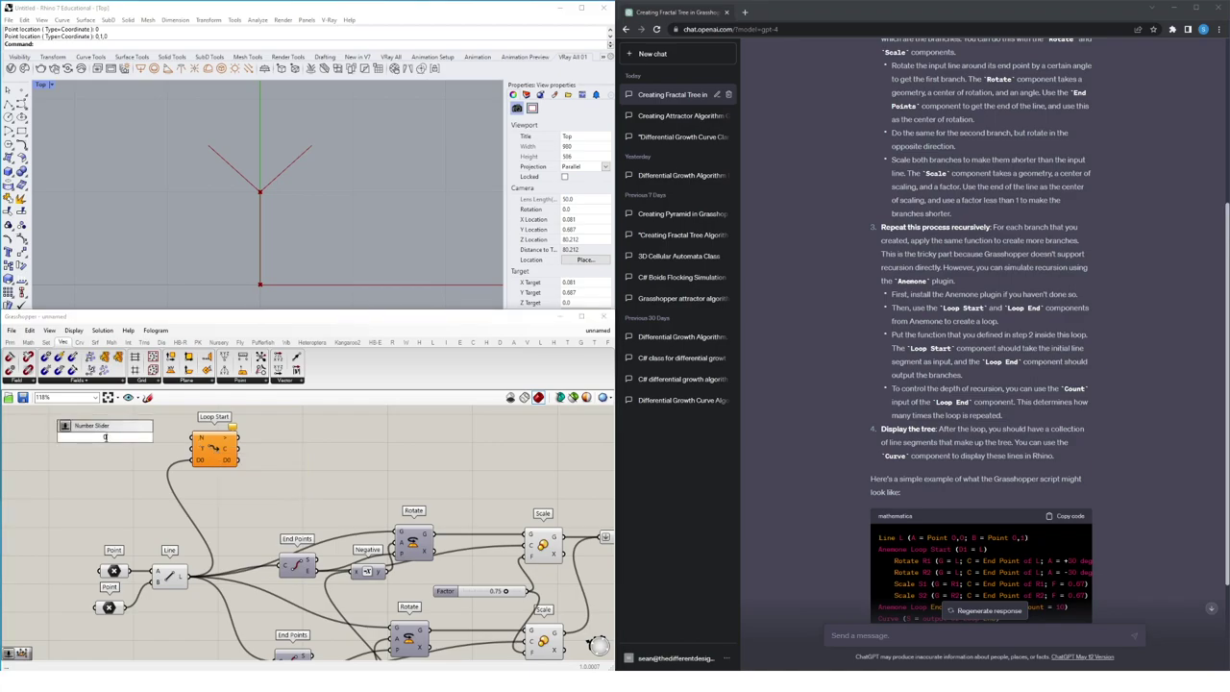
type("0<2<10")
key("Return")
left_click_drag(157, 437, 478, 444)
scroll(211, 448, "down", 2)
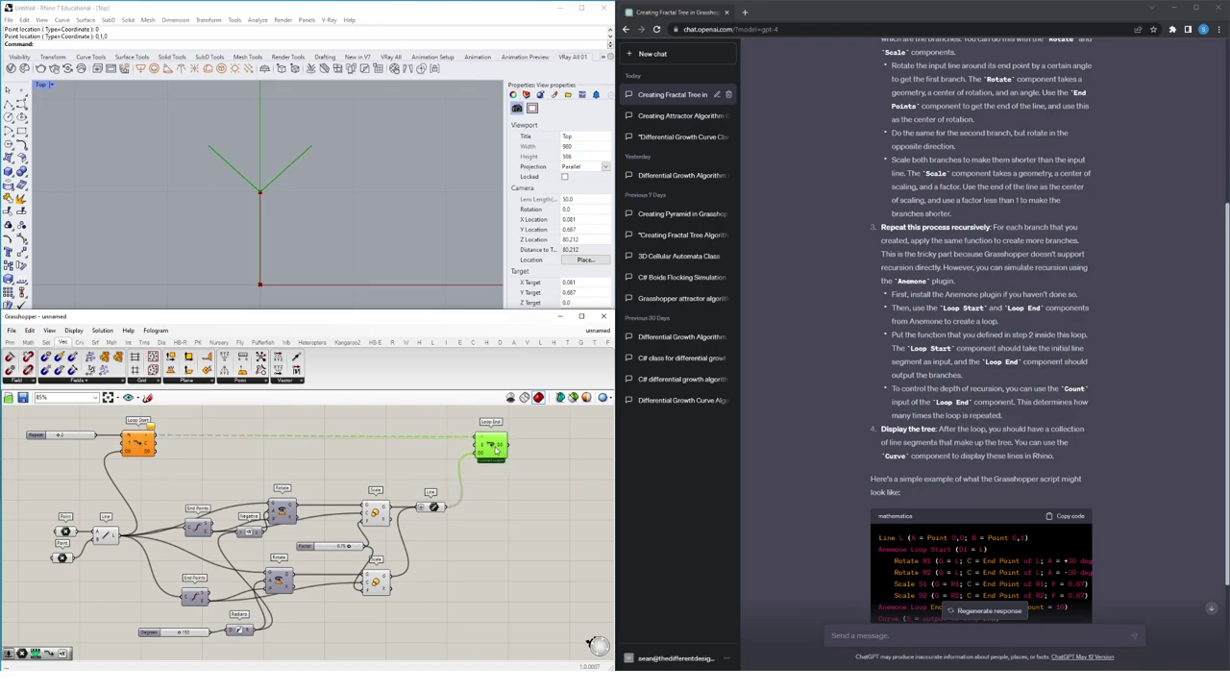
mouse_move(156, 430)
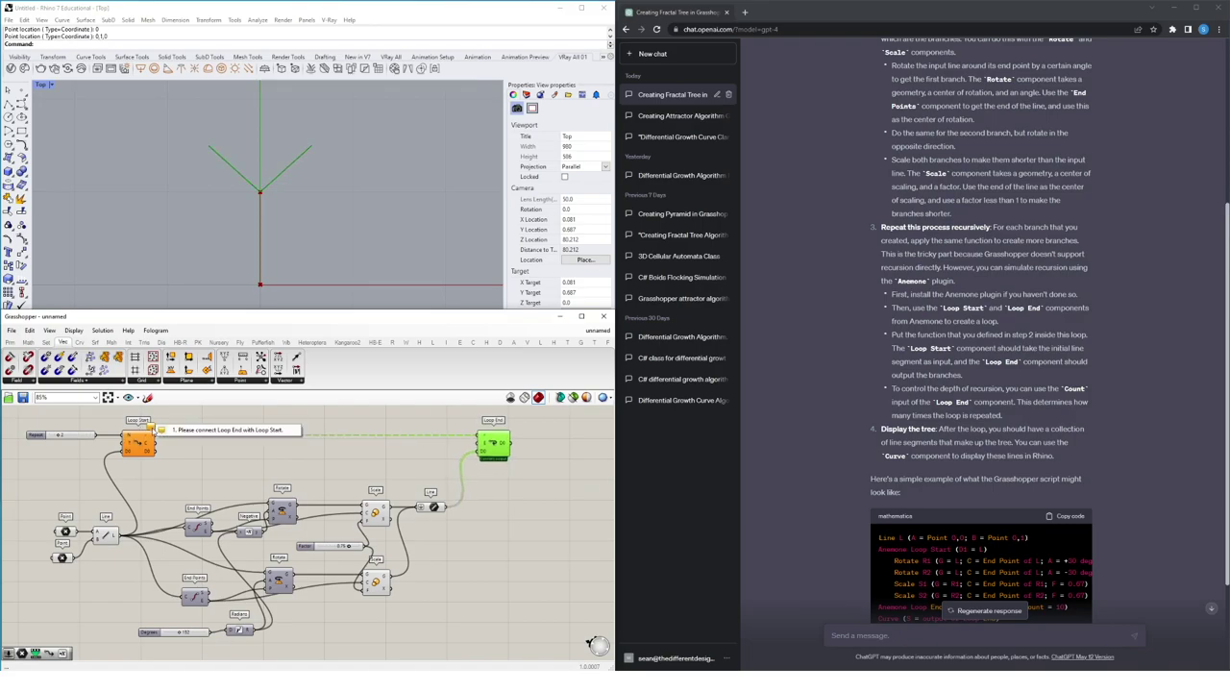
left_click(185, 419)
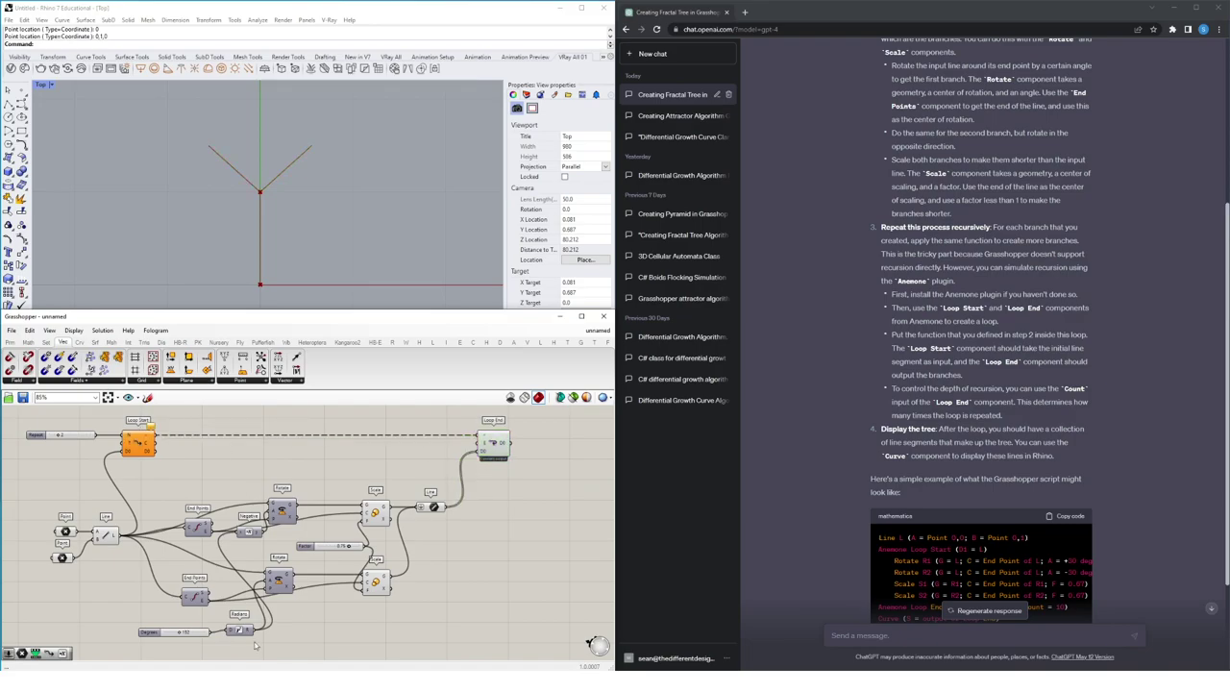
scroll(132, 519, "up", 1)
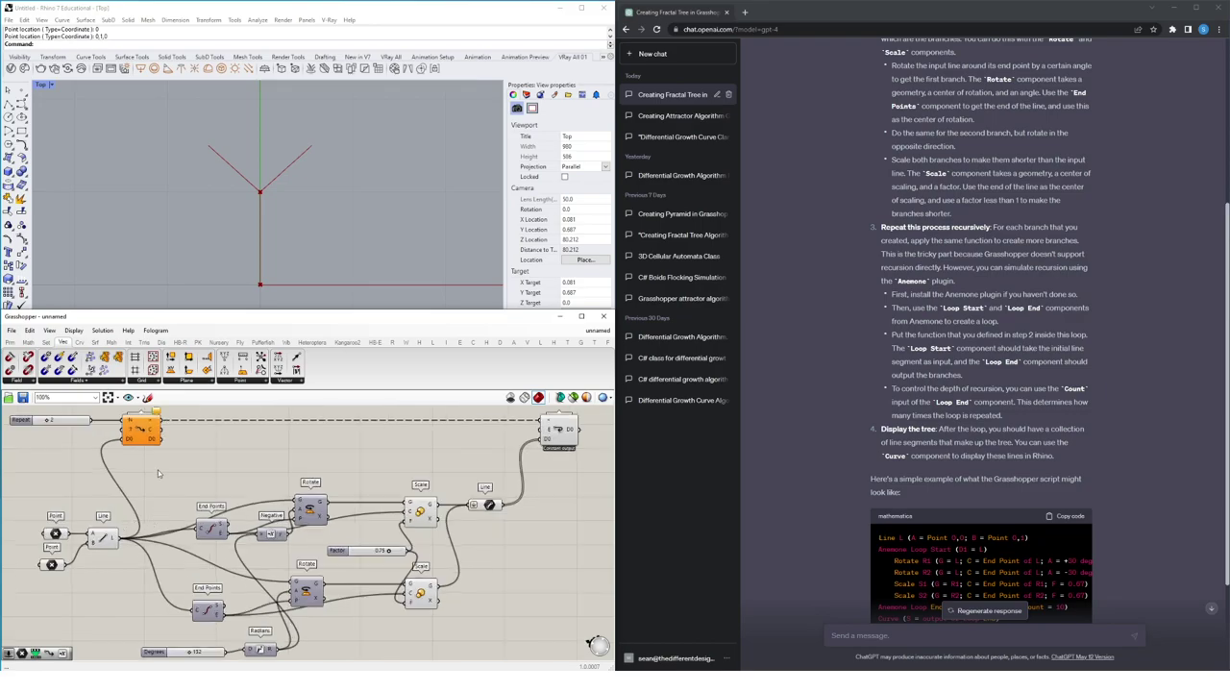
Add a Line parameter and route Loop Start's D0 output through it.
double_click(159, 507)
type("l")
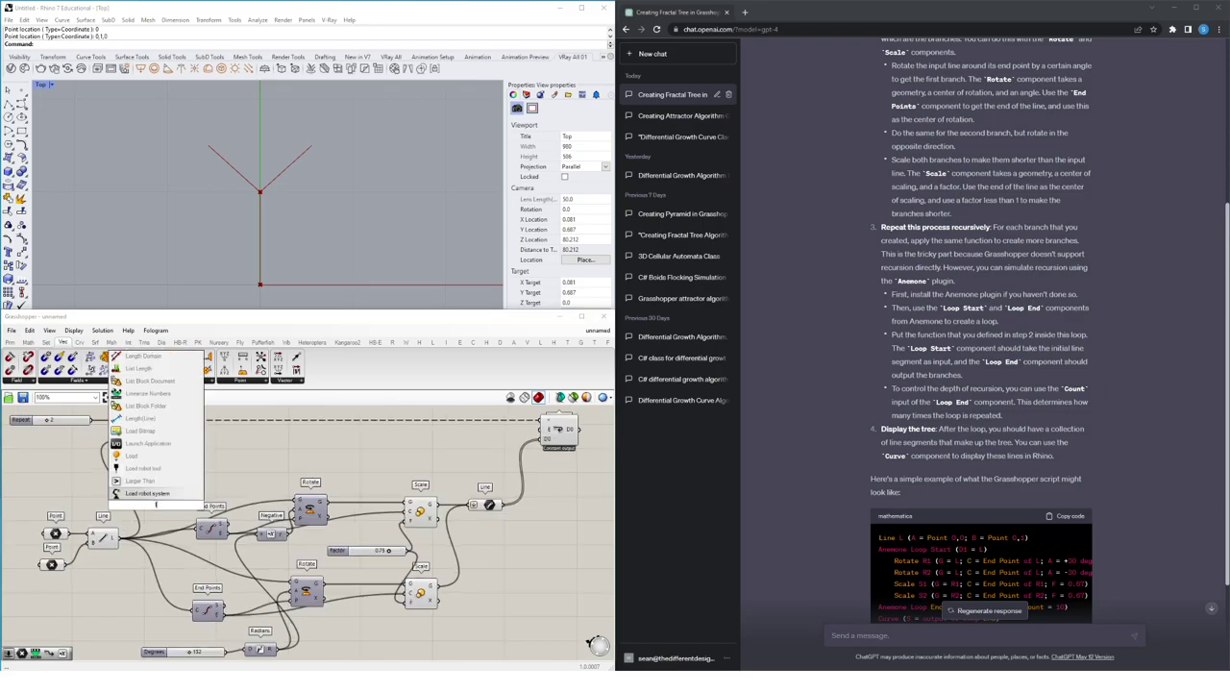
type("ine")
key("Return")
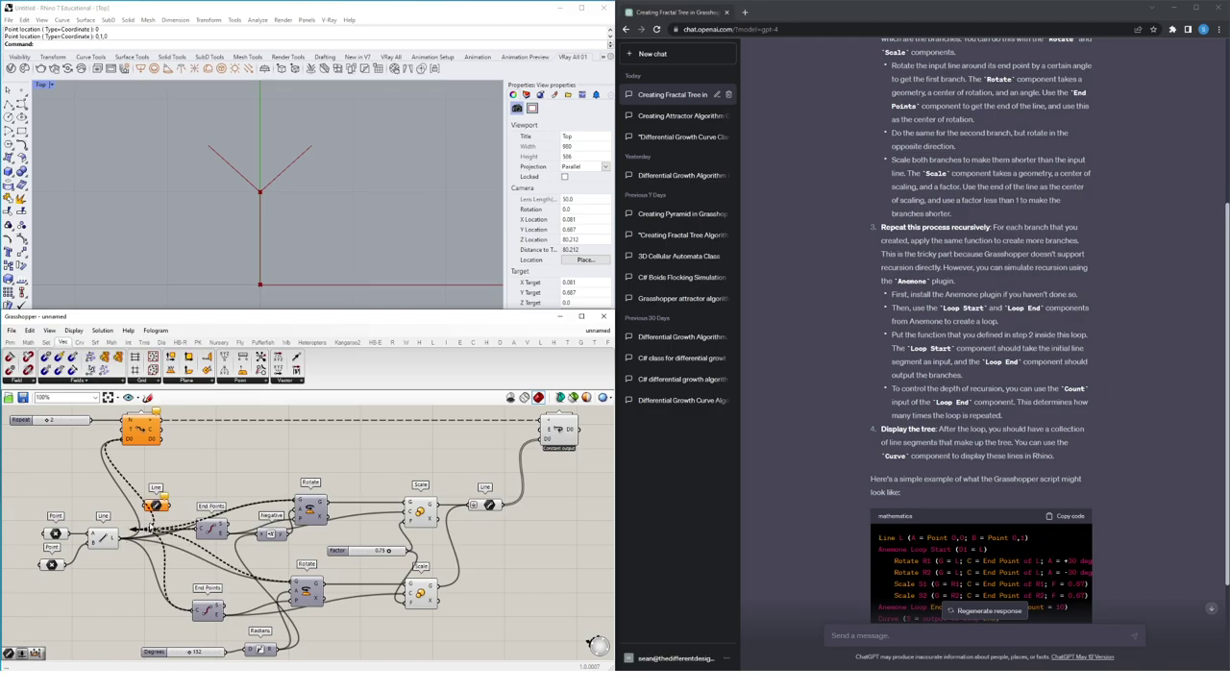
left_click_drag(147, 528, 27, 588, "ctrl+shift")
left_click_drag(103, 538, 65, 515)
left_click_drag(157, 439, 152, 503)
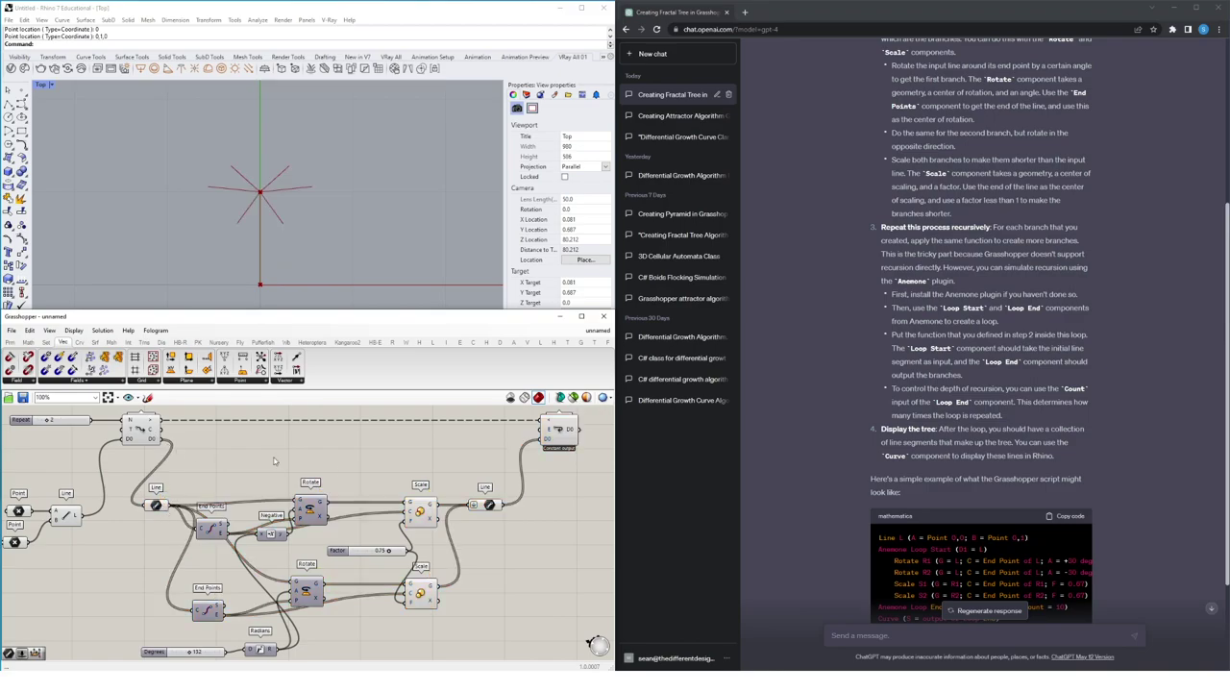
Place a Button component beside Loop Start for the loop.
right_click_drag(83, 441, 92, 476)
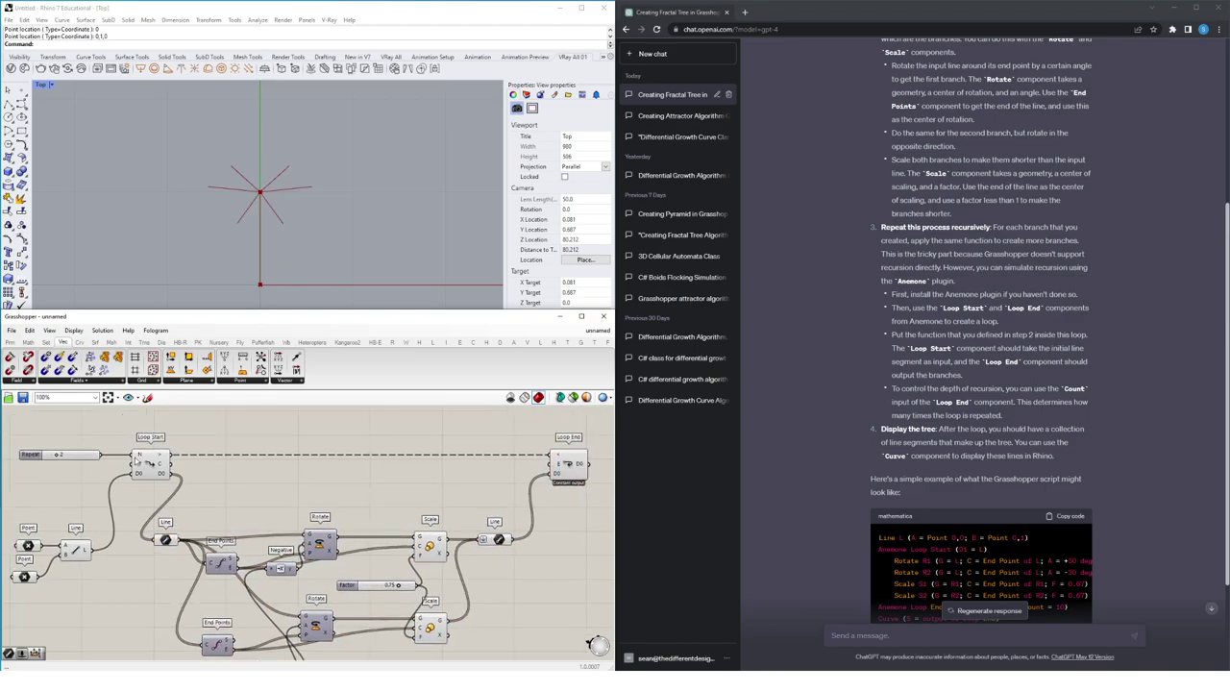
double_click(64, 487)
type("bu")
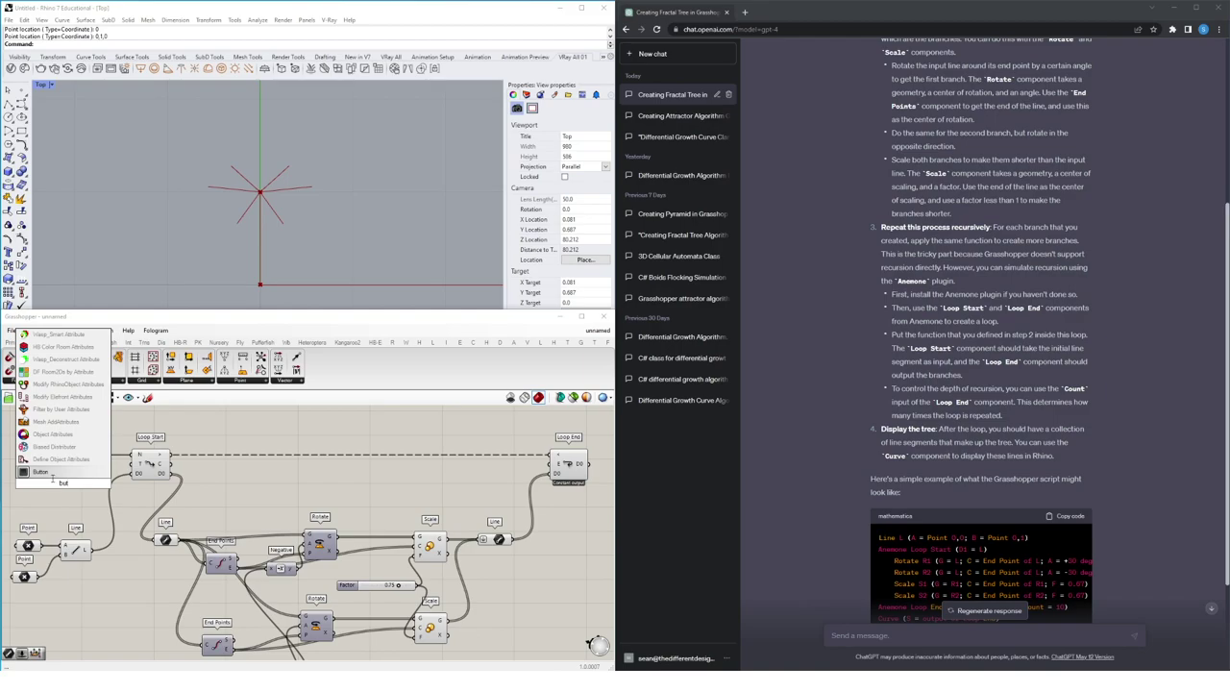
type("t")
key("Return")
scroll(66, 487, "up", 2)
scroll(66, 486, "up", 2)
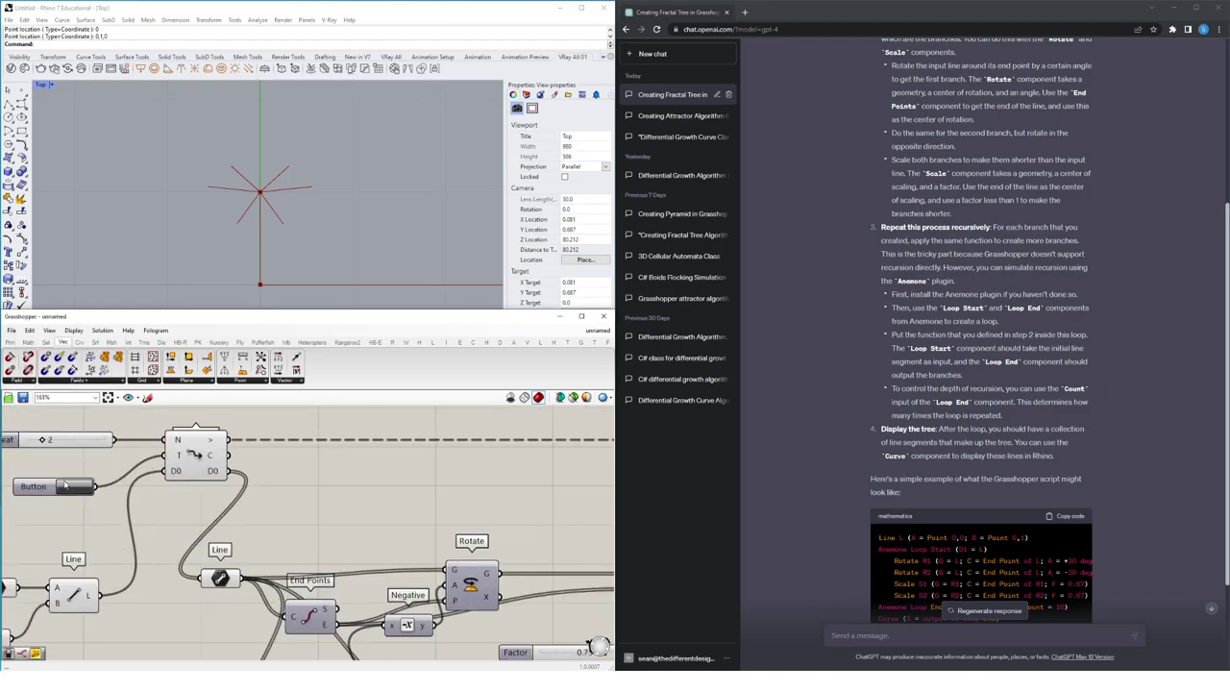
scroll(76, 488, "down", 3)
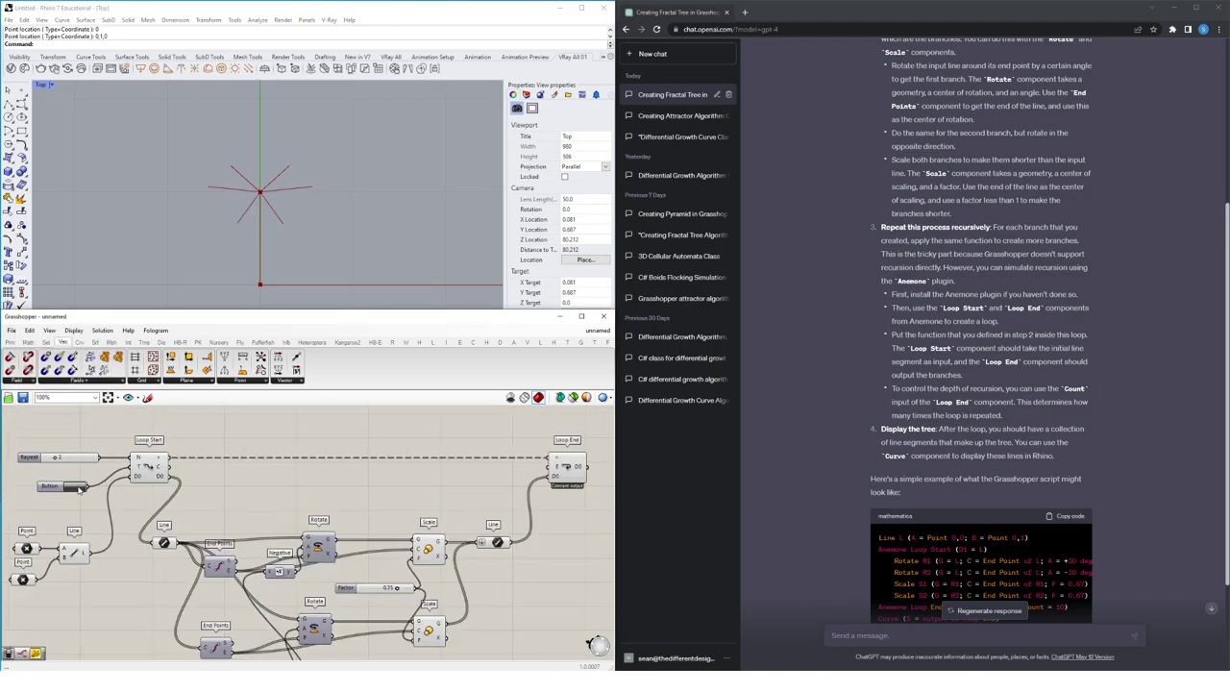
scroll(80, 489, "down", 1)
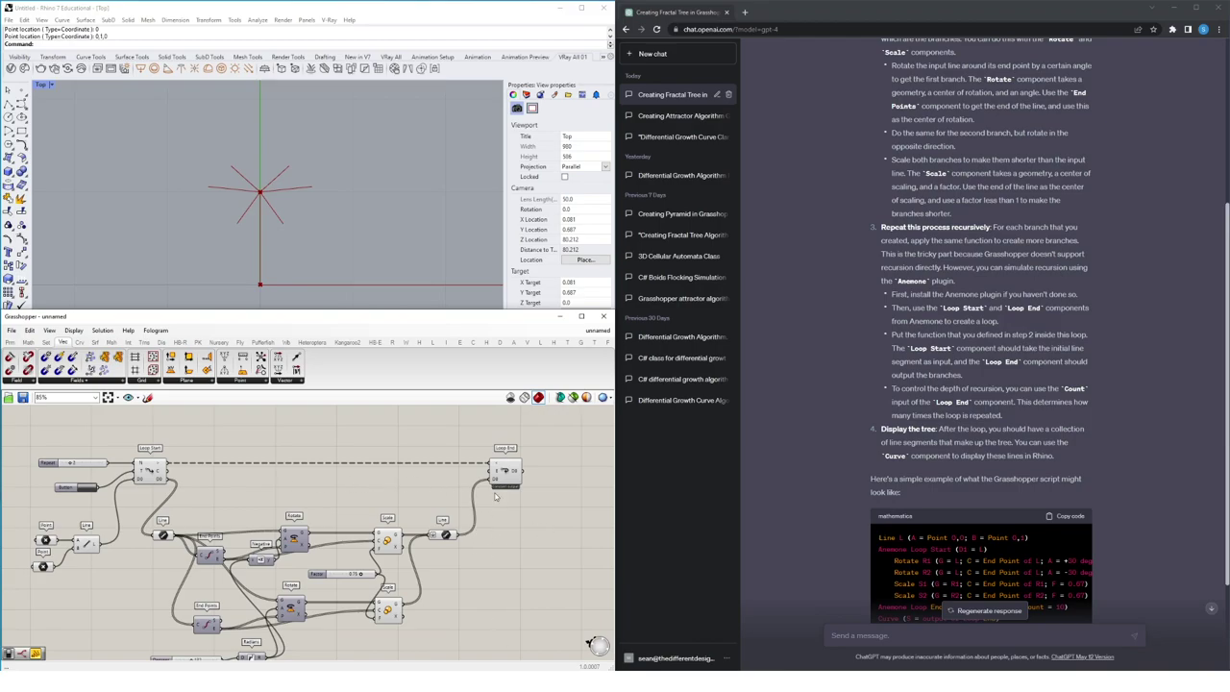
scroll(496, 494, "up", 1)
scroll(501, 486, "up", 3)
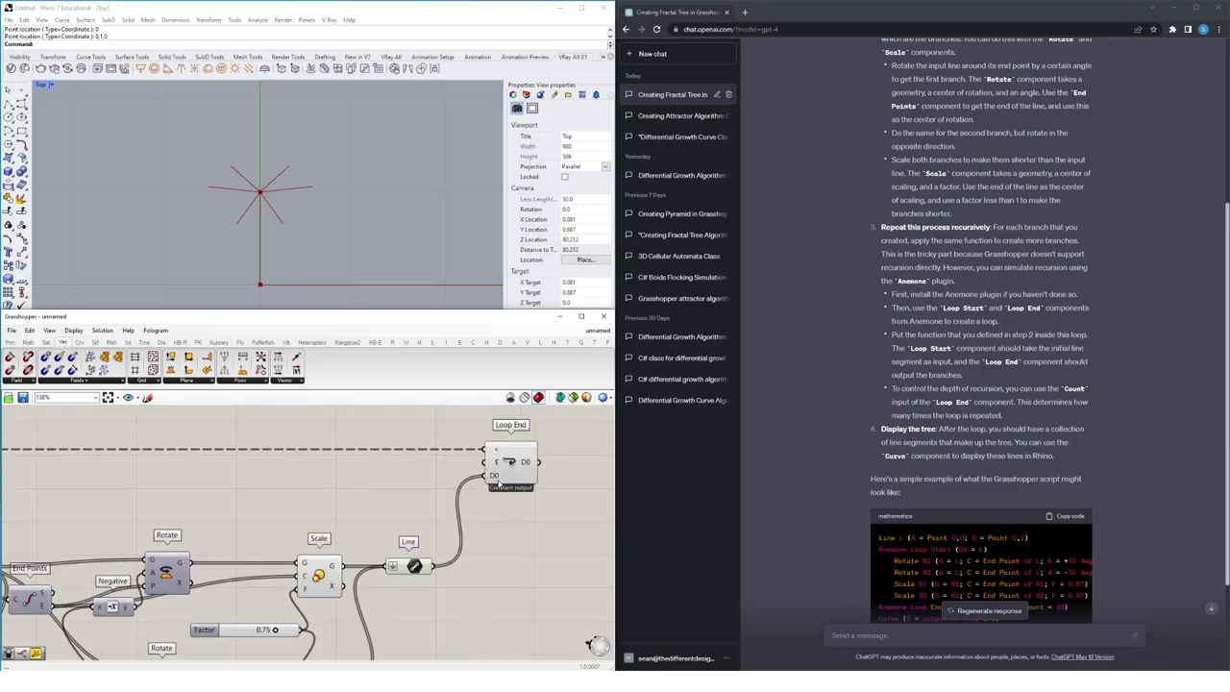
scroll(481, 495, "down", 2)
scroll(466, 501, "down", 2)
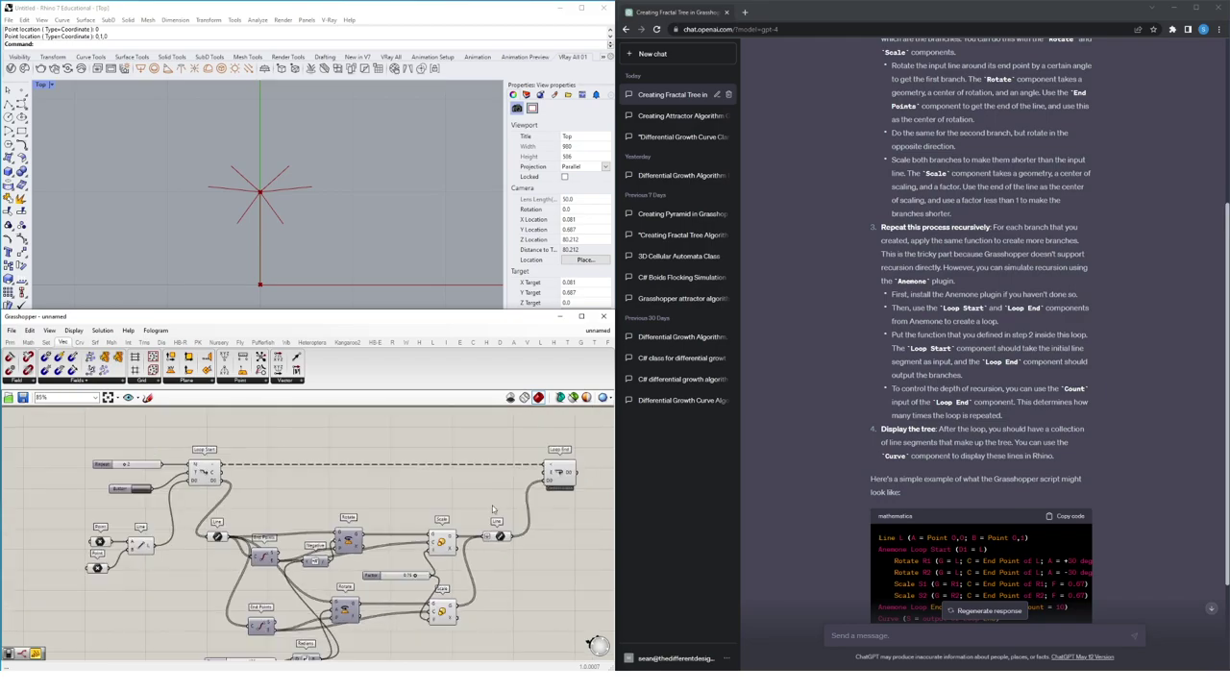
Raise the Repeat slider from 2 to 5 for a denser starburst of branches.
left_click(217, 537)
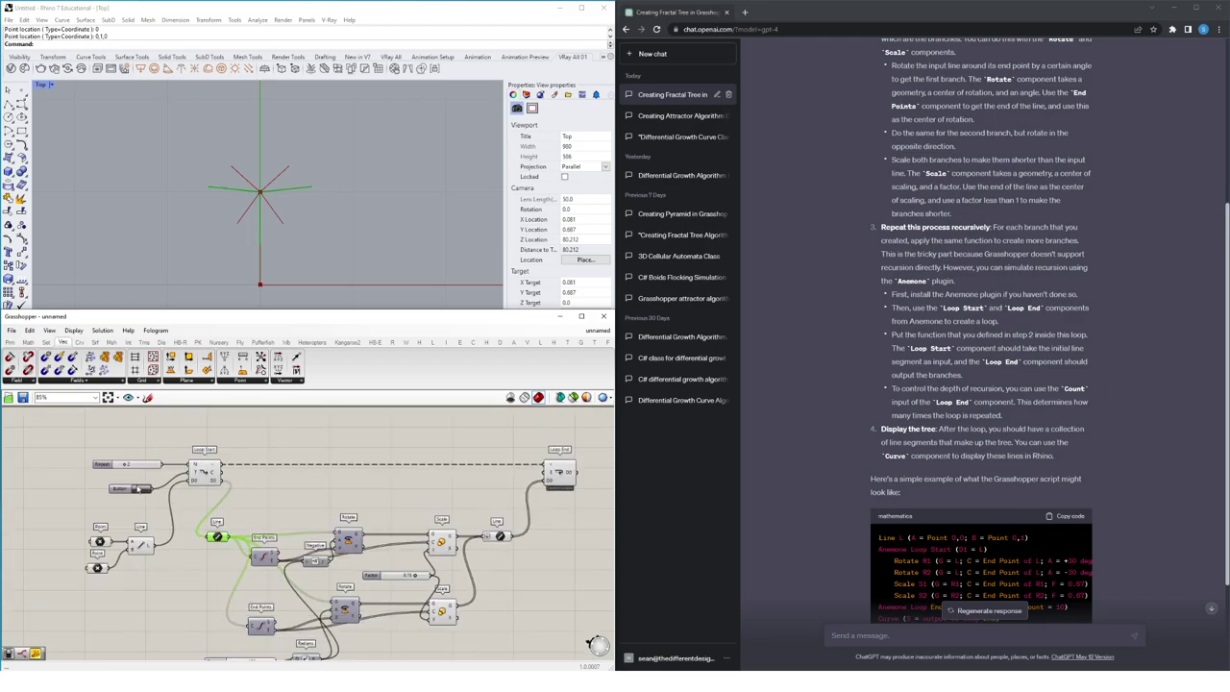
left_click_drag(125, 468, 142, 468)
left_click(318, 494)
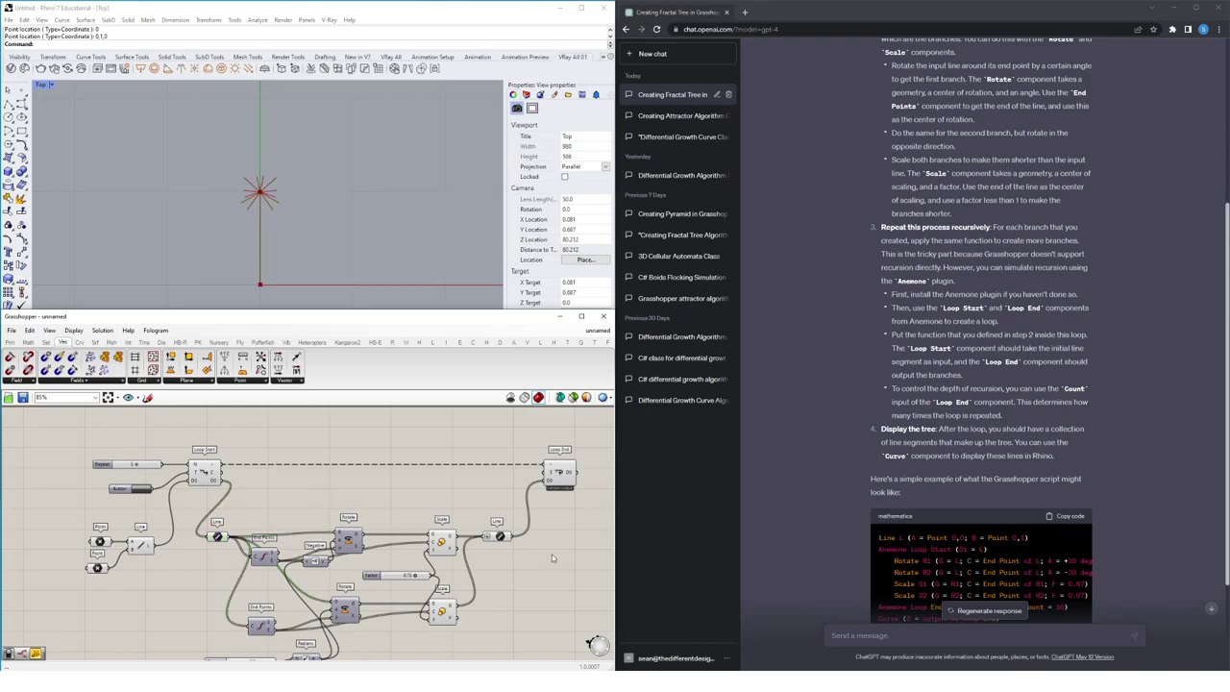
right_click_drag(552, 555, 543, 542)
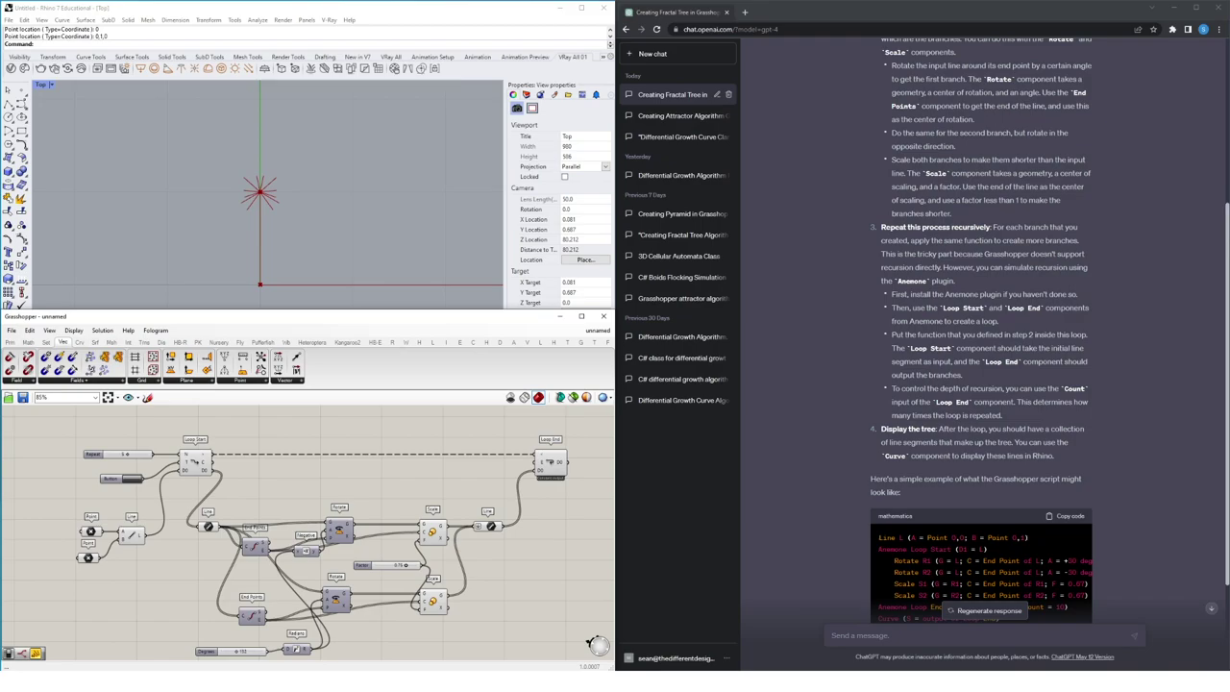
Clear the Grasshopper canvas, start a Large Objects - Millimeters Rhino file, and begin a new ChatGPT chat.
left_click(11, 330)
left_click(34, 342)
left_click(8, 19)
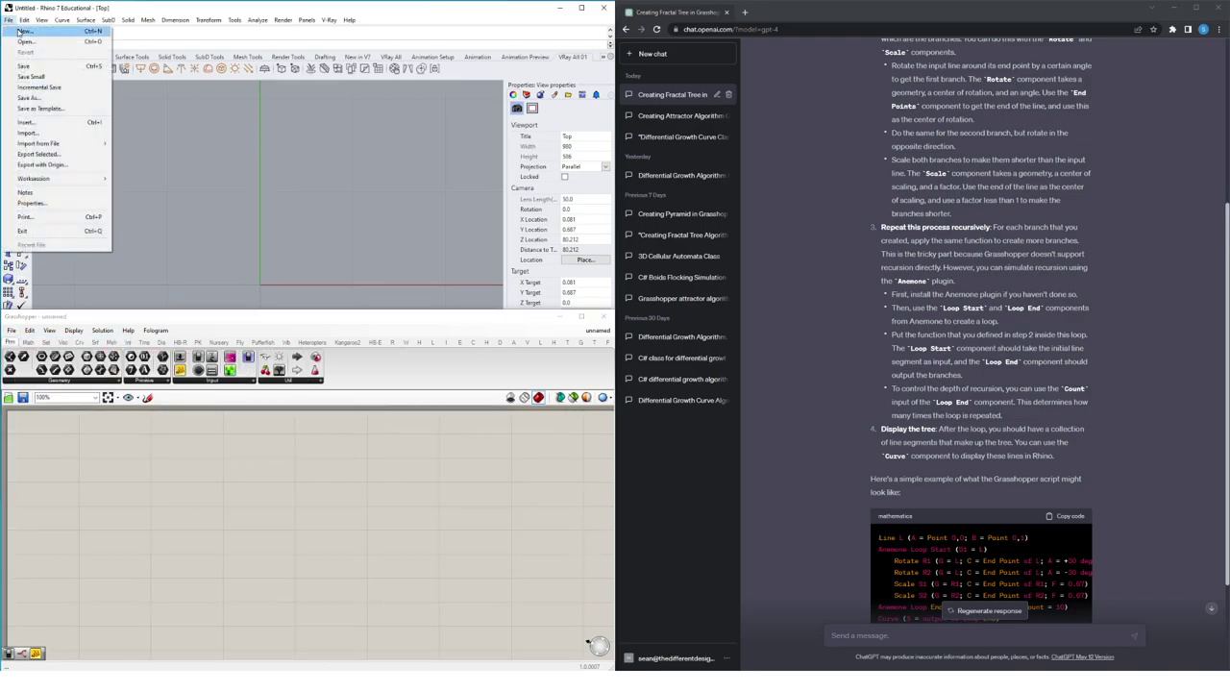
left_click(21, 30)
left_click(181, 155)
left_click(729, 485)
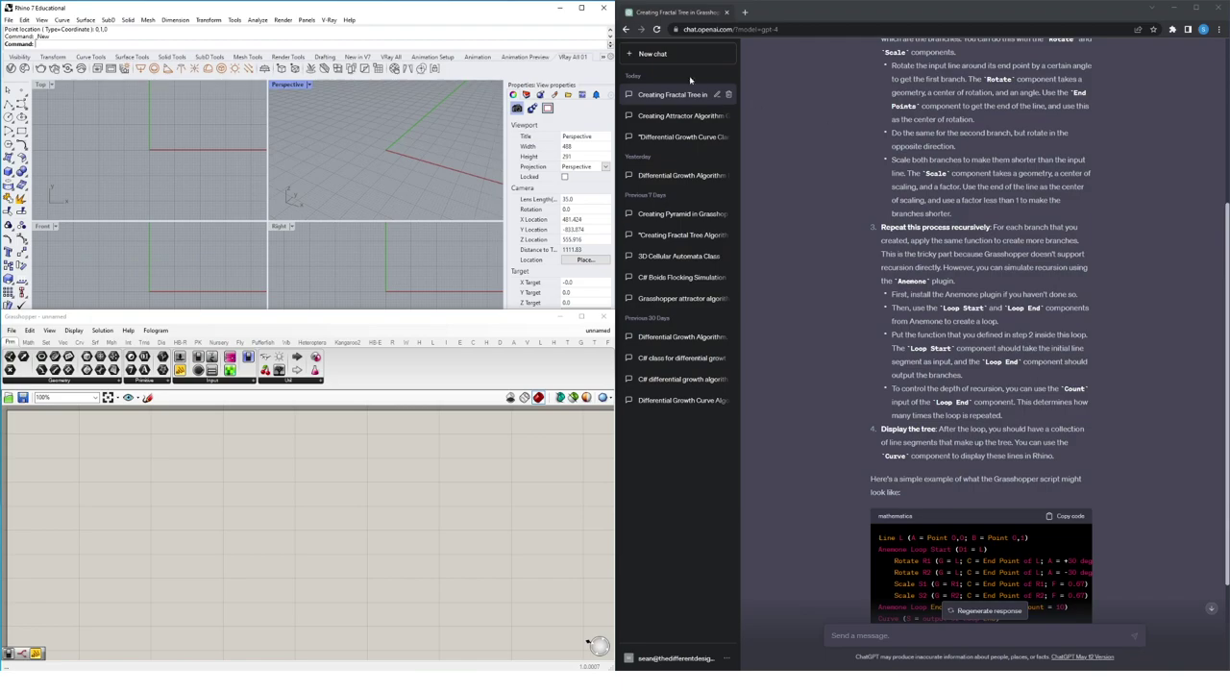
left_click(653, 53)
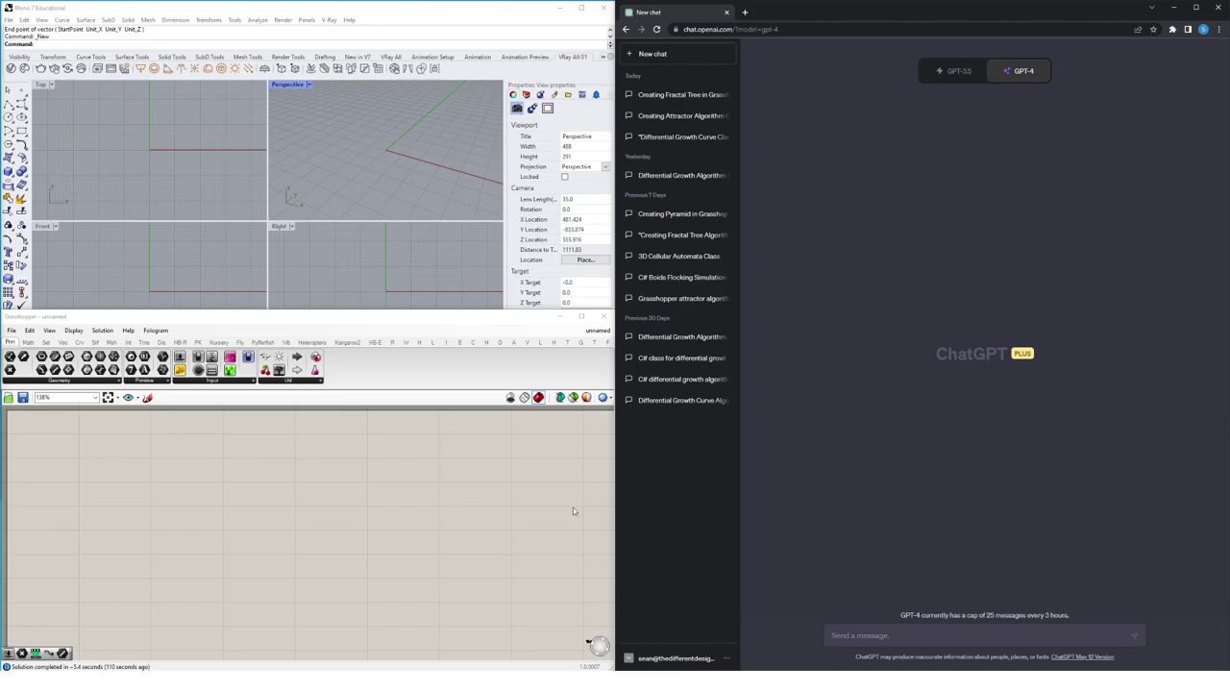
Ask ChatGPT for a RhinoCommon C# class creating a 2D fractal tree for a Grasshopper C# script.
type("Can you write a C# class using the Rhino Common API to create a 2")
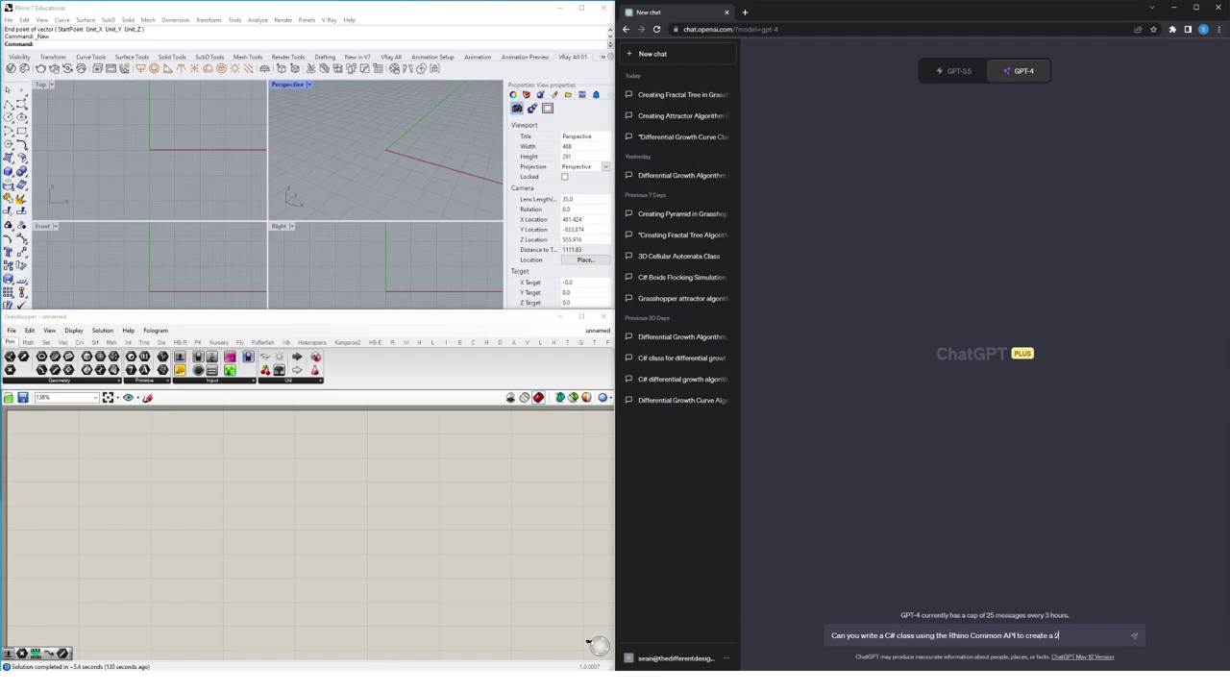
type("D fractal tree algorithm to use in a Grasshopper C# script component?")
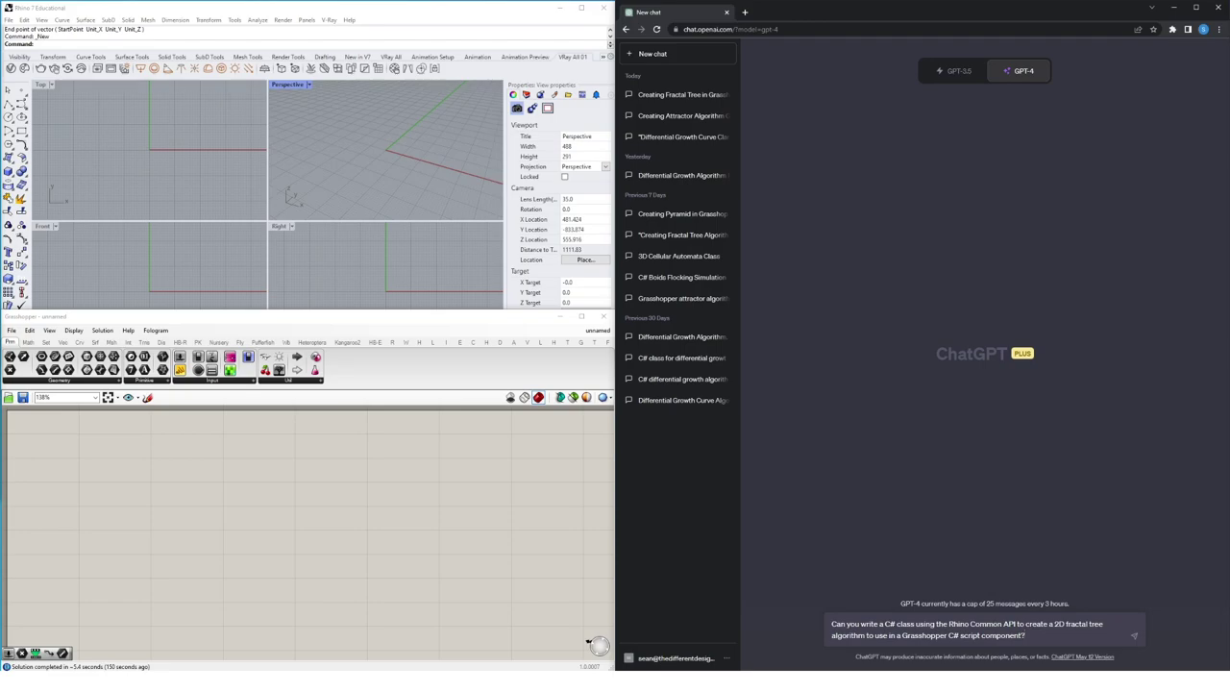
double_click(906, 624)
left_click(906, 624)
left_click(915, 624)
left_click_drag(915, 624, 884, 624)
double_click(985, 624)
left_click(985, 624)
left_click_drag(949, 624, 1017, 623)
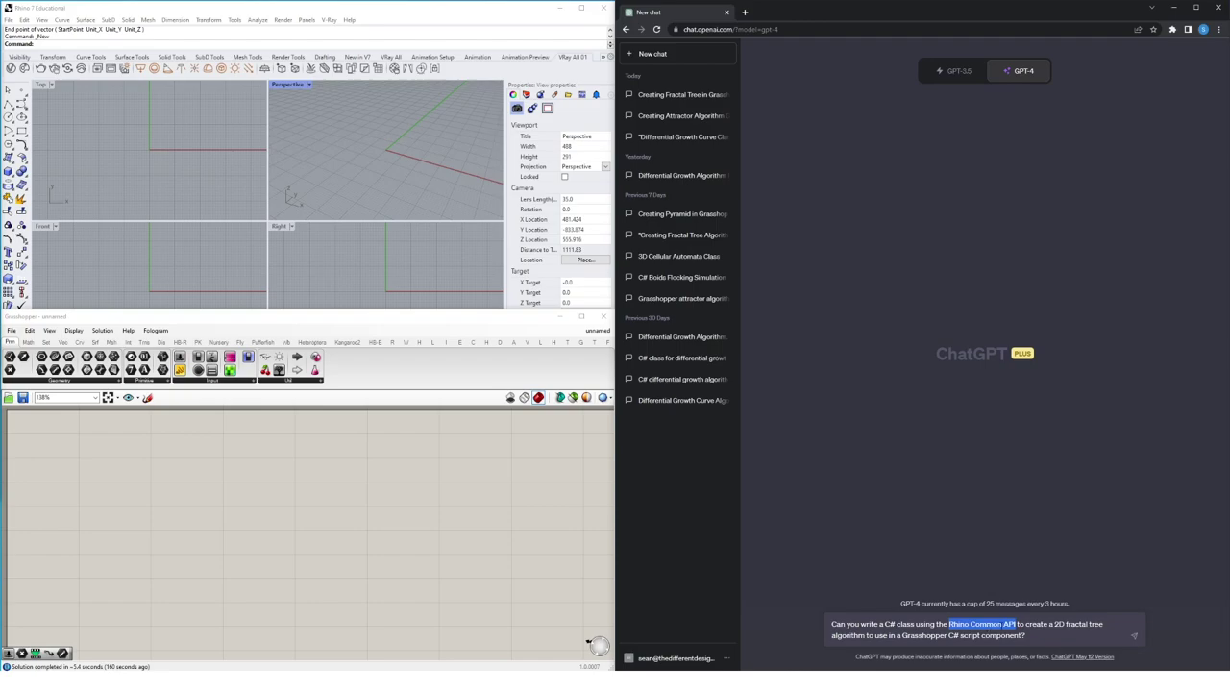
left_click_drag(1055, 624, 865, 635)
left_click_drag(906, 636, 990, 635)
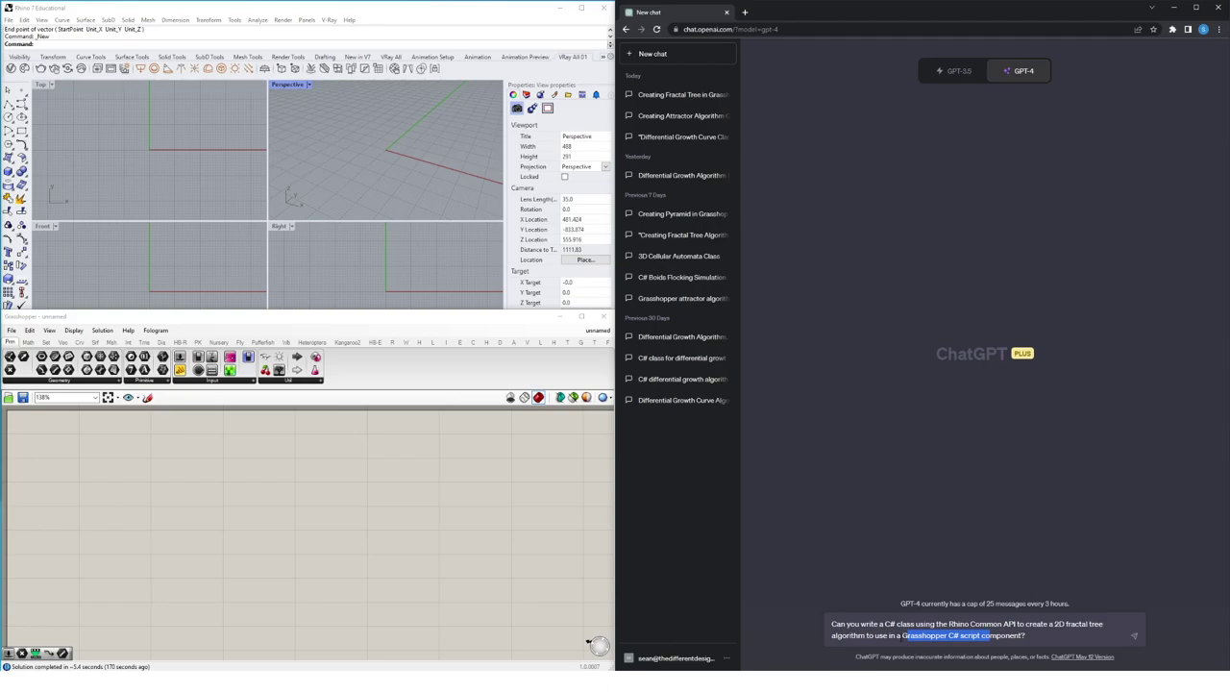
left_click(899, 635)
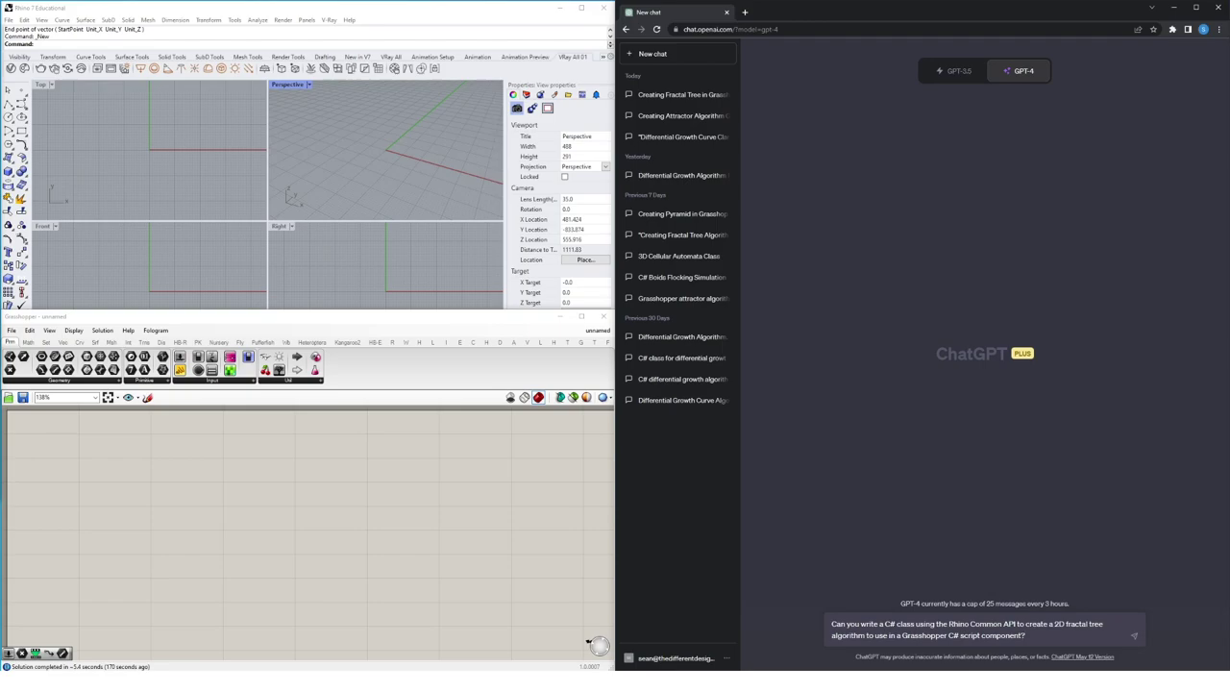
key("Return")
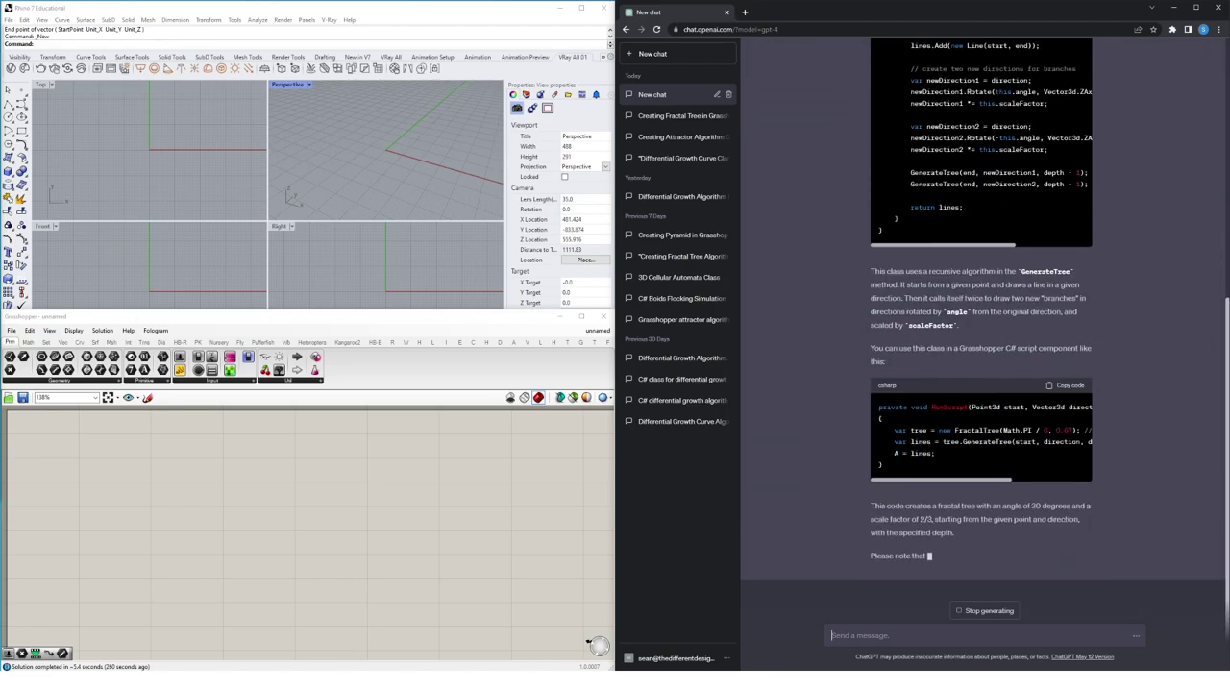
Read through the returned FractalTree class and its RunScript usage example.
scroll(1170, 505, "up", 5)
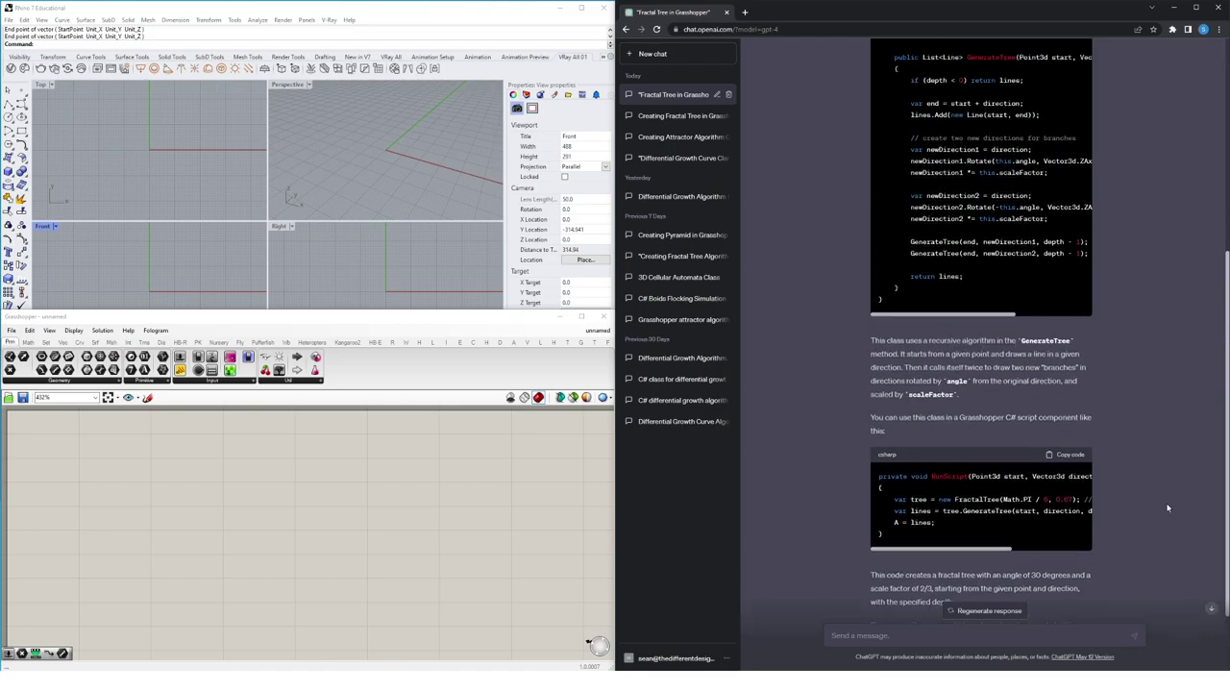
scroll(1167, 508, "down", 1)
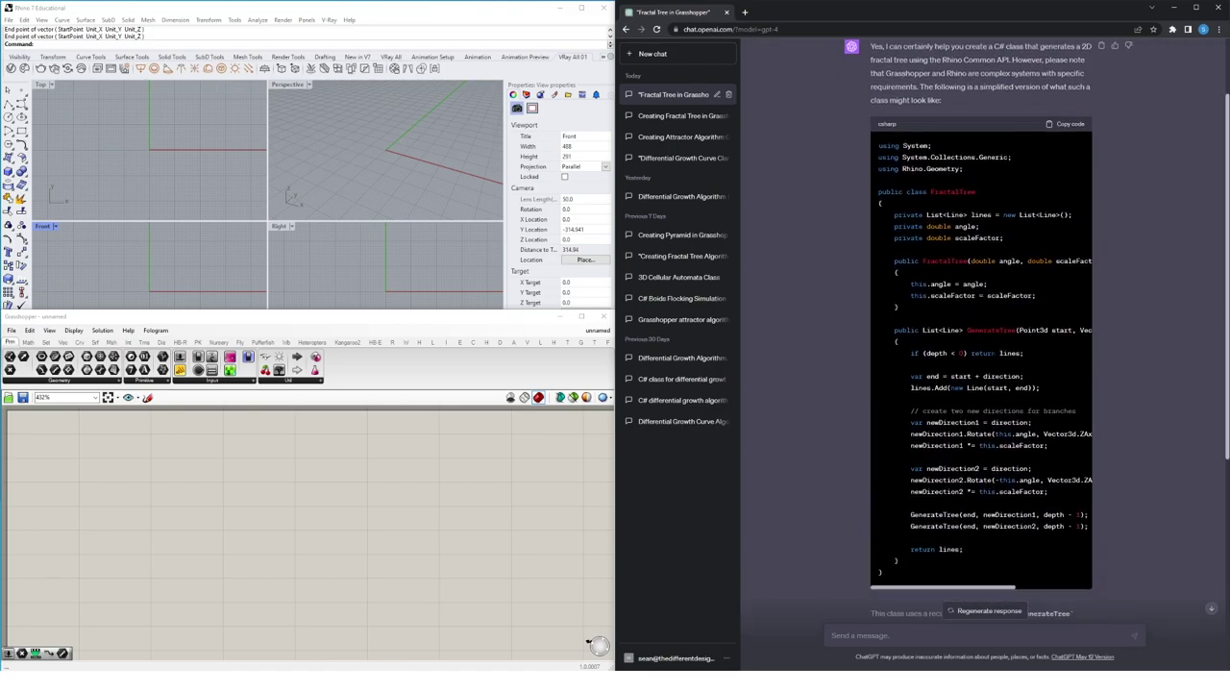
scroll(1139, 448, "up", 1)
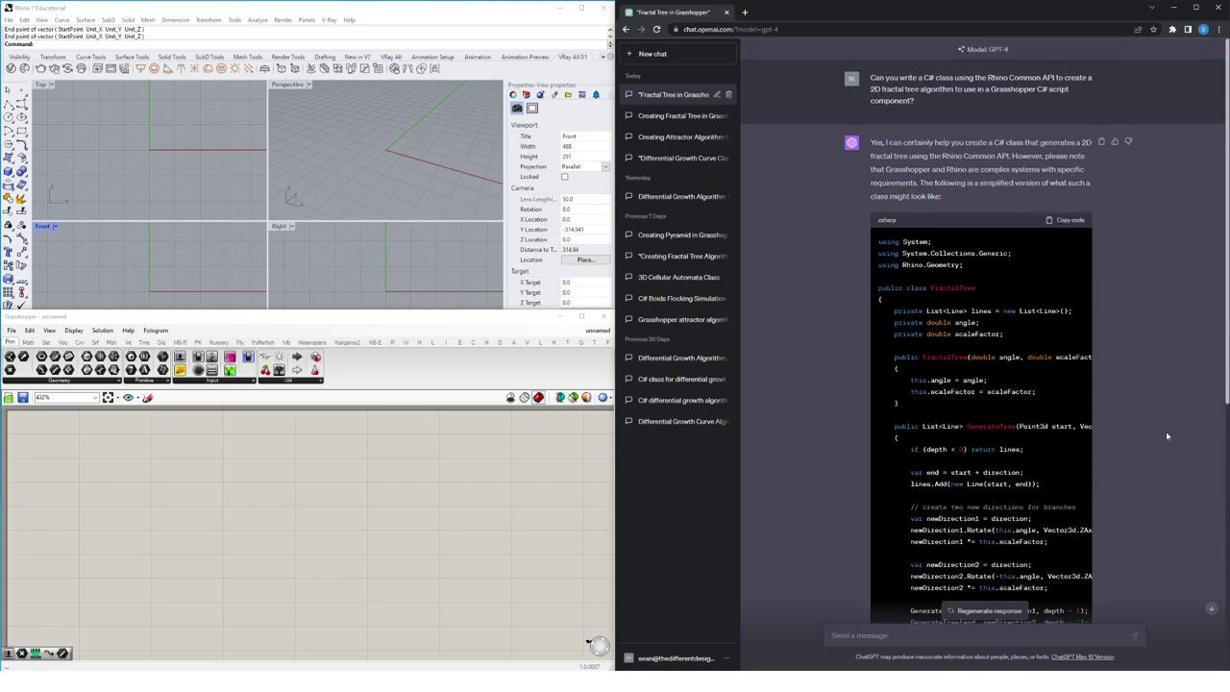
scroll(1146, 453, "down", 2)
scroll(1144, 452, "down", 3)
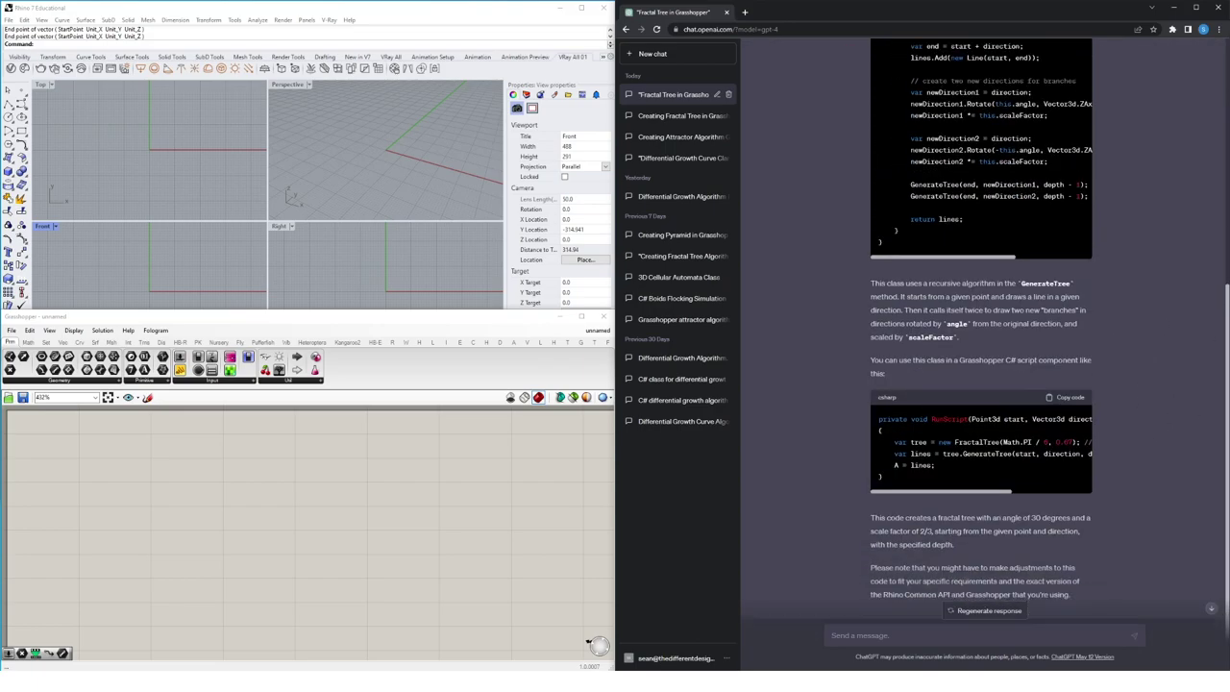
Place a C# Script component on the canvas and open its code editor.
double_click(197, 525)
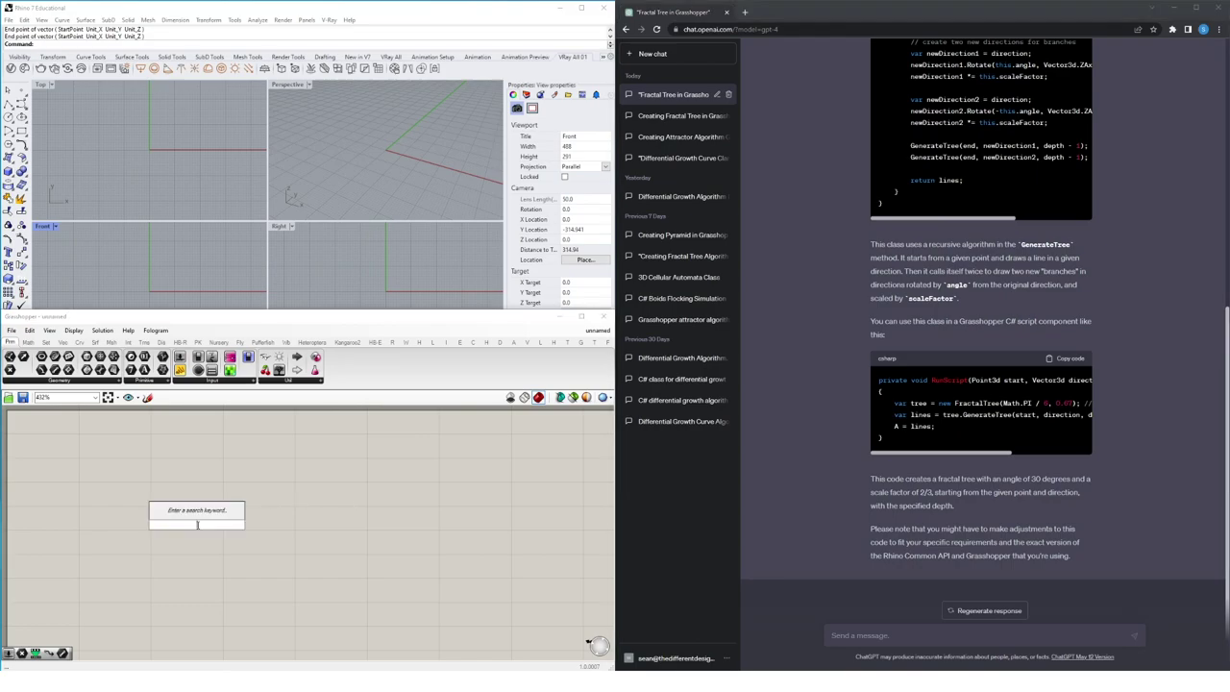
type("c#")
key("Return")
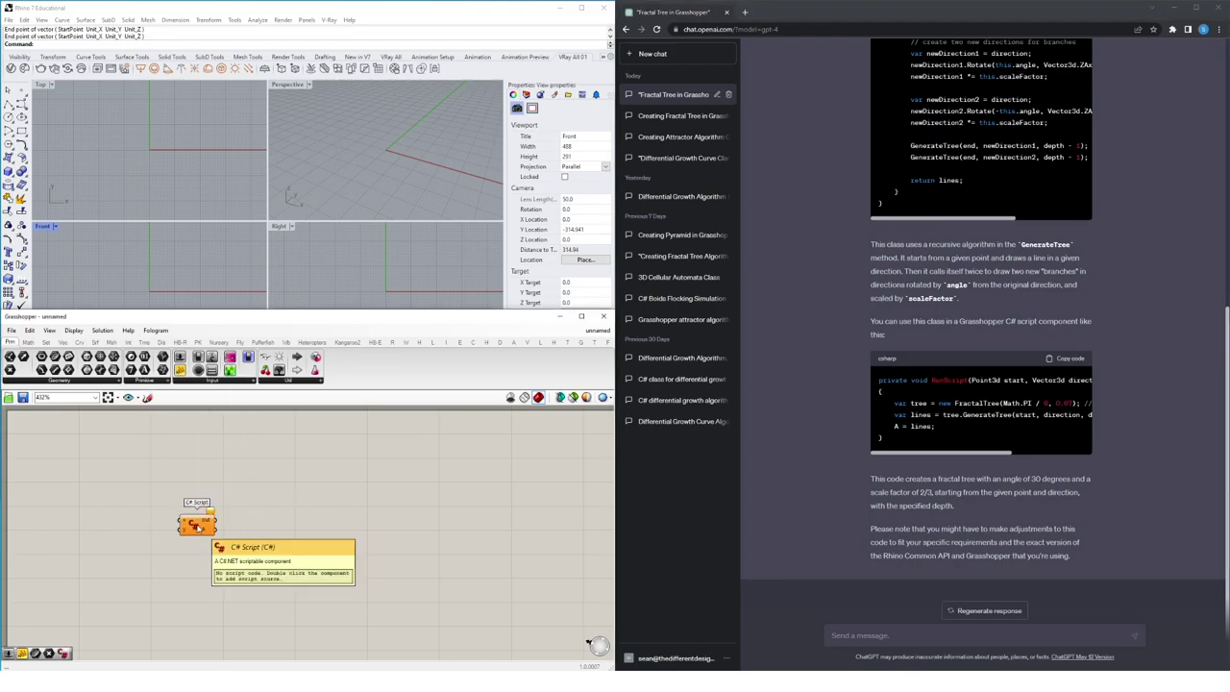
left_click_drag(199, 526, 228, 514)
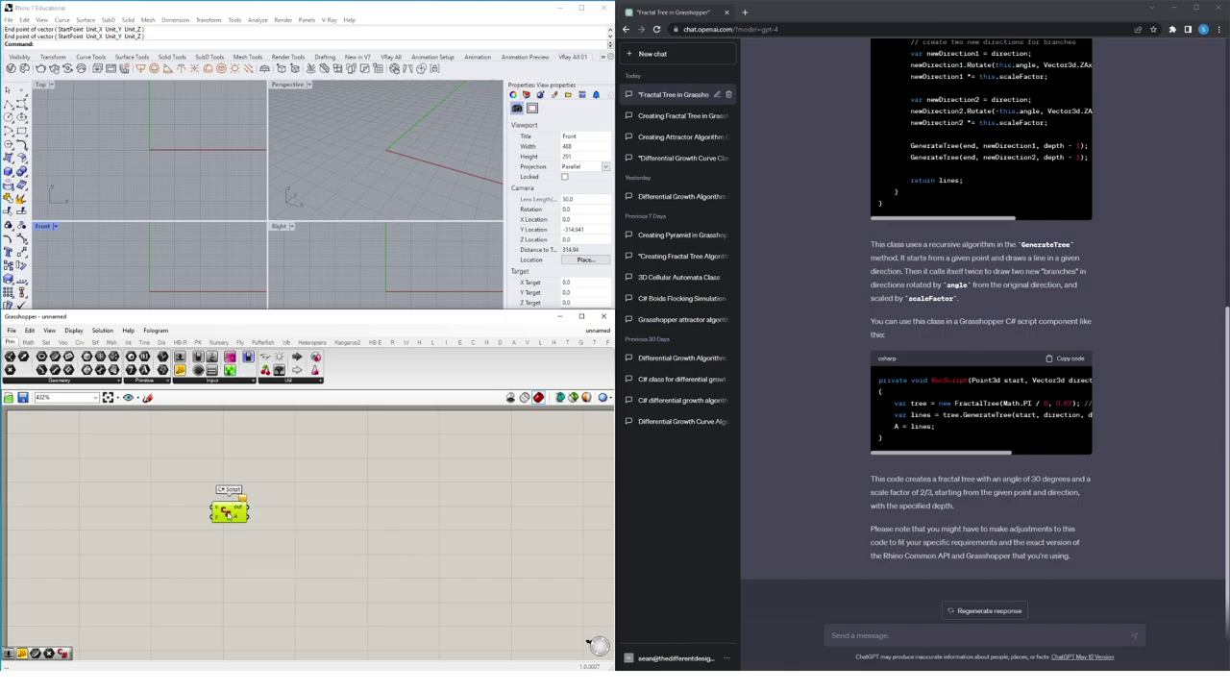
double_click(228, 512)
left_click_drag(255, 222, 376, 128)
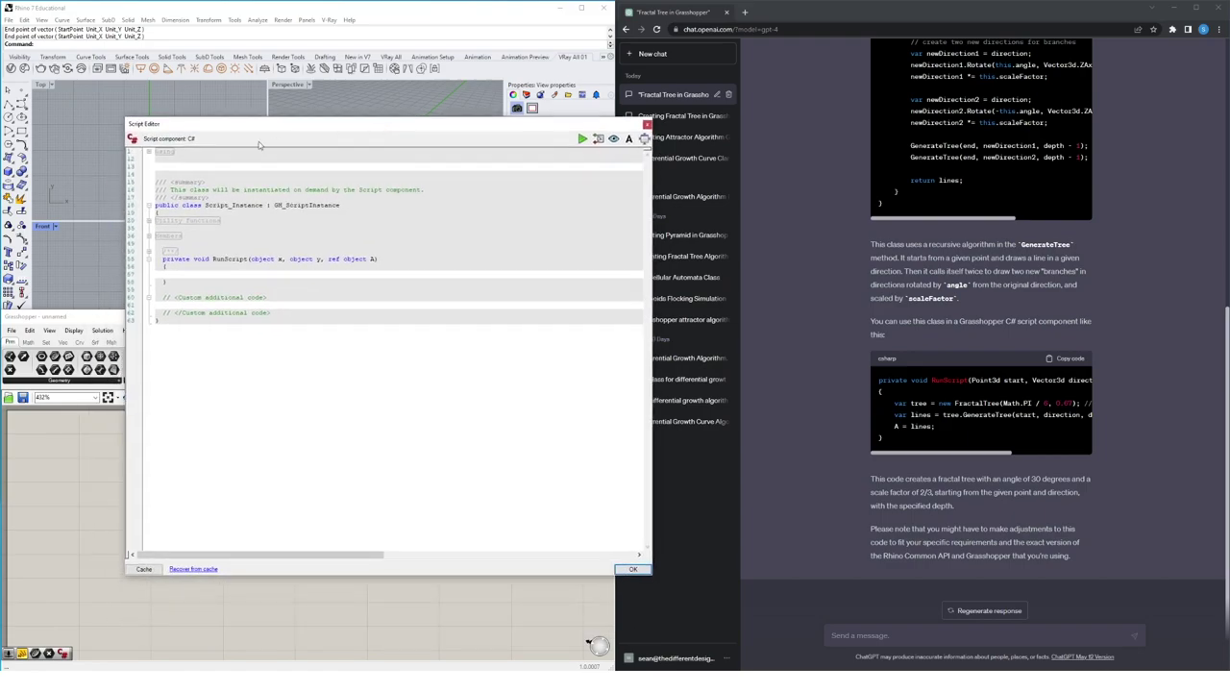
Add blank lines in the custom code section and inside RunScript.
left_click(232, 301)
triple_click(254, 297)
left_click(237, 305)
key("Return")
key("Return")
key("Up")
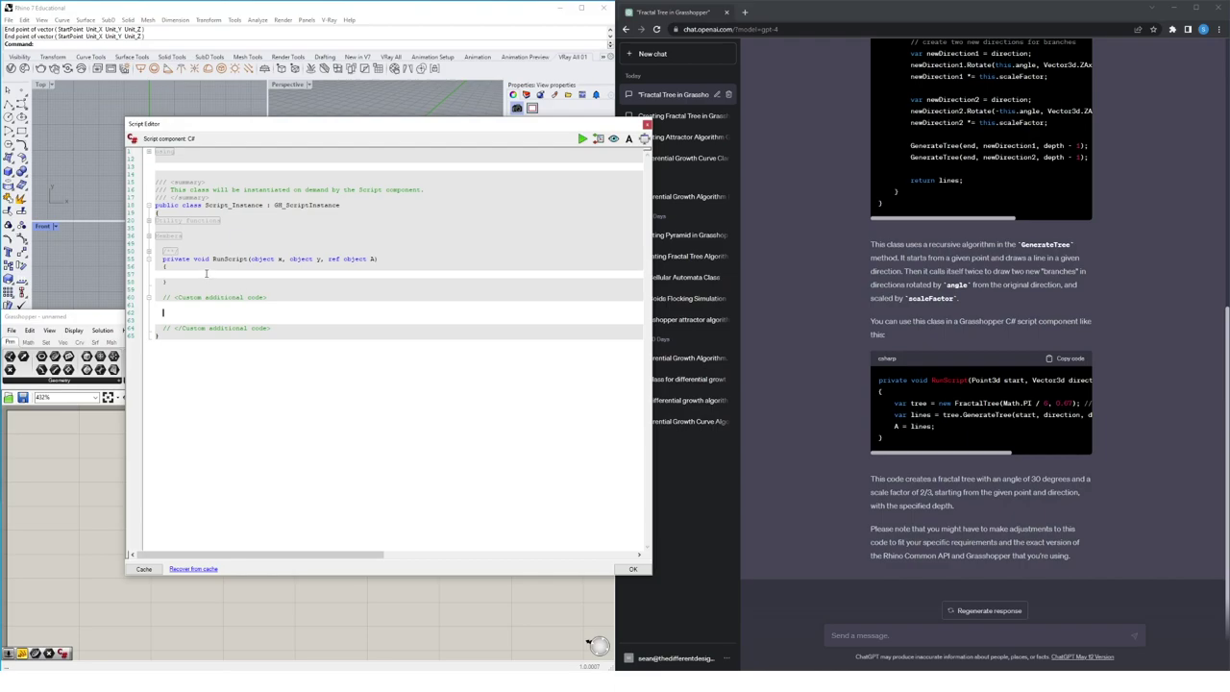
key("Return")
key("Return")
key("Up")
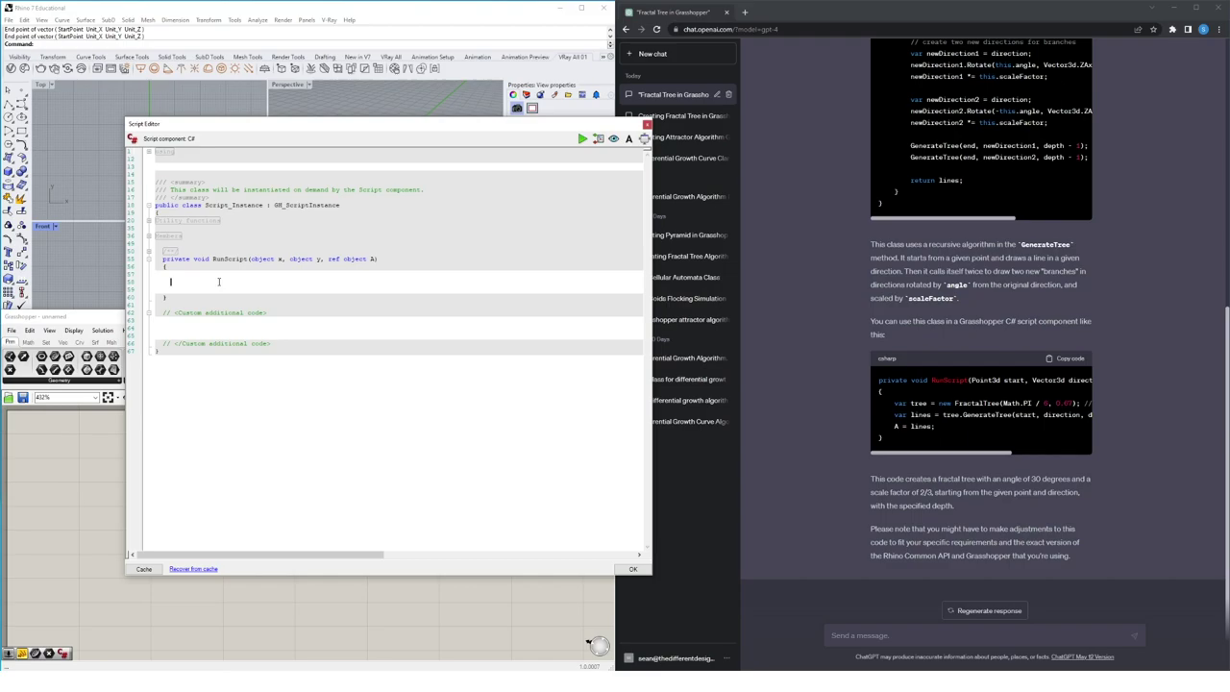
Paste the FractalTree class into the custom code section and run the script.
scroll(961, 384, "up", 3)
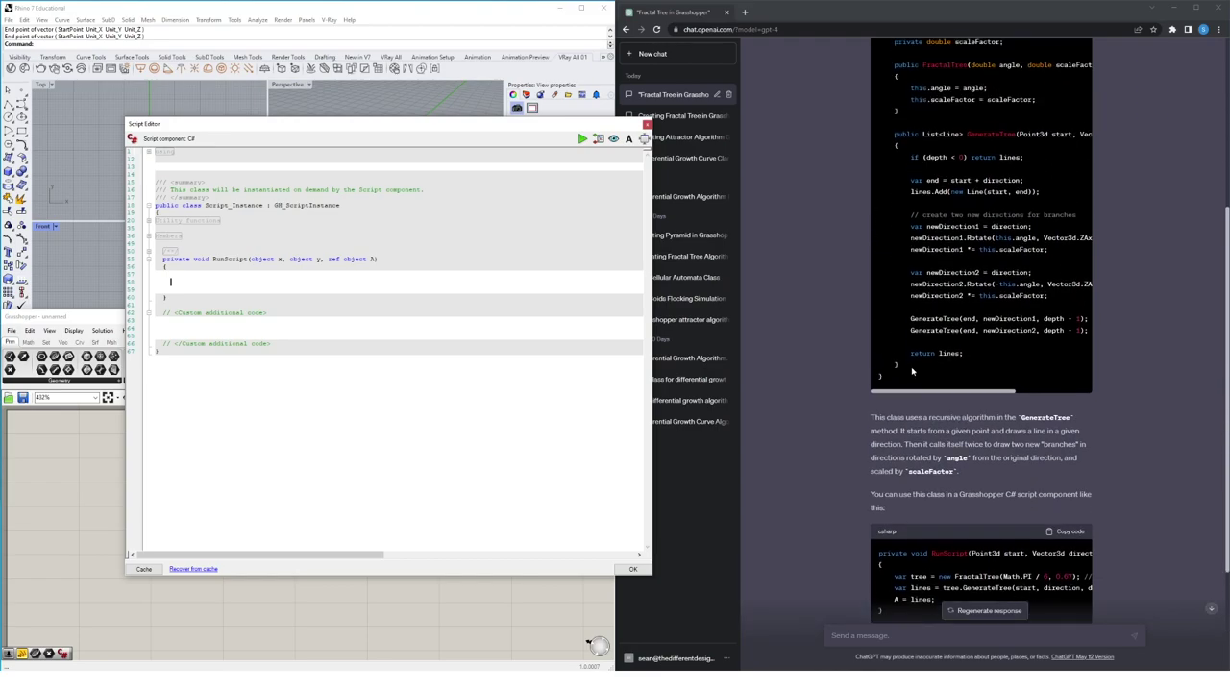
left_click_drag(961, 489, 879, 262)
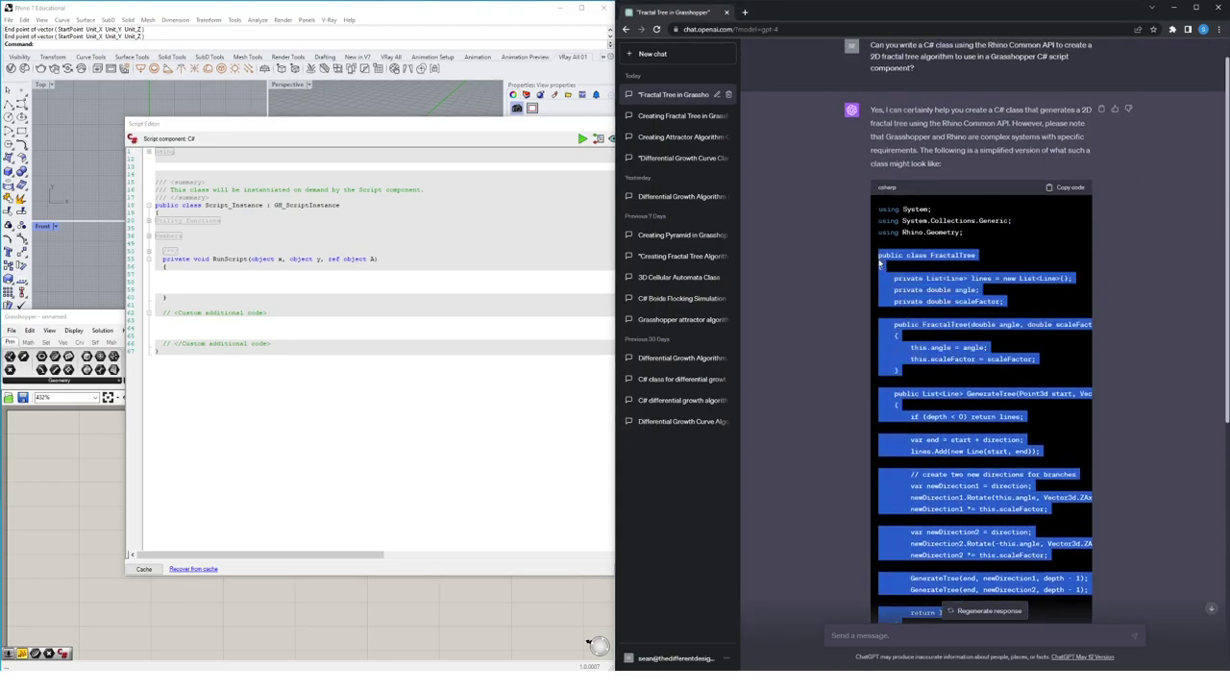
left_click(229, 328)
type("public class FractalTree {   private List<Line> lines = new List<Line>();   private double angle;   private double scaleFactor;    public FractalTree(double angle, double scaleFactor)   {     this.angle = angle;     this.scaleFactor = scaleFactor;   }    public List<Line> GenerateTree(Point3d start, Vector3d direction, int depth)   {     if (depth < 0) return lines;      var end = start + direction;     lines.Add(new Line(start, end));      // create two new directions for branches     var newDirection1 = direction;     newDirection1.Rotate(this.angle, Vector3d.ZAxis);     newDirection1 *= this.scaleFactor;      var newDirection2 = direction;     newDirection2.Rotate(-this.angle, Vector3d.ZAxis);     newDirection2 *= this.scaleFactor;      GenerateTree(end, newDirection1, depth - 1);     GenerateTree(end, newDirection2, depth - 1);      return lines;   } }")
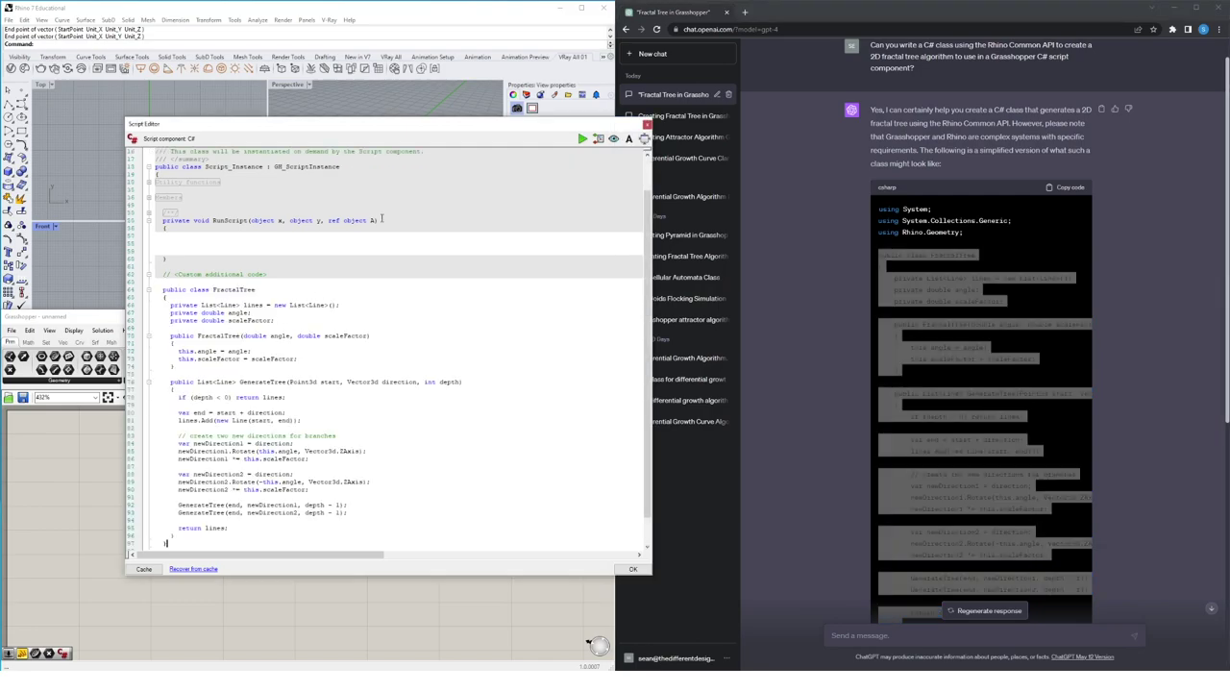
left_click_drag(383, 125, 601, 114)
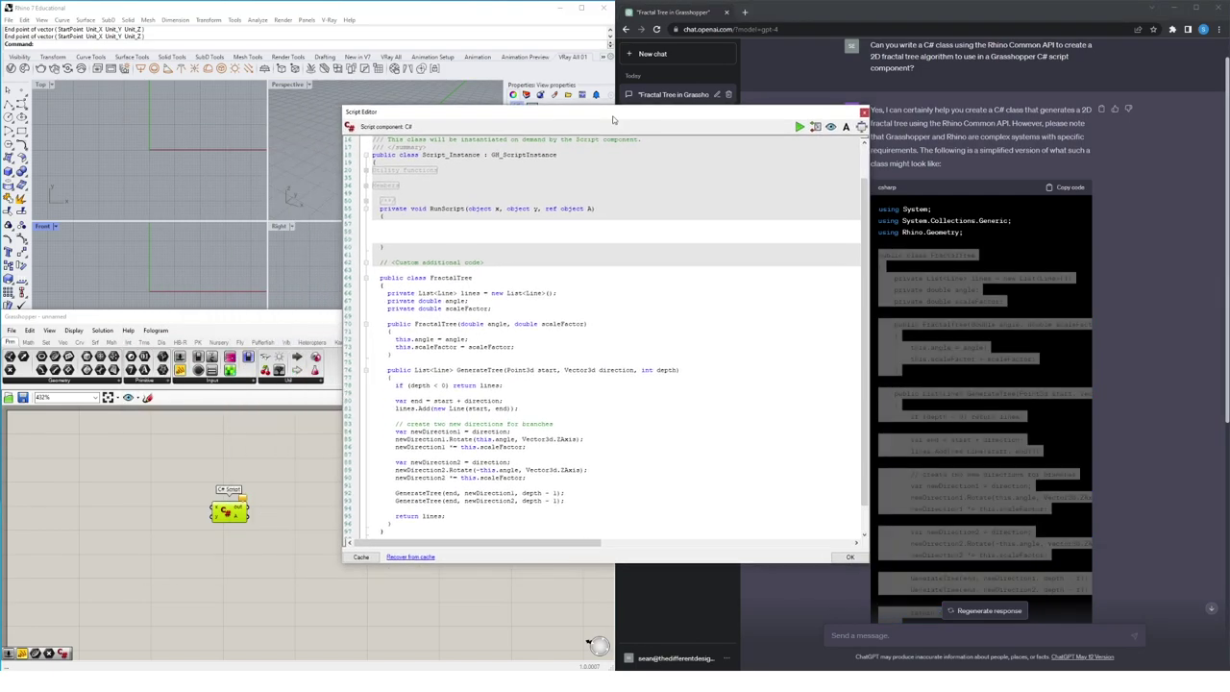
left_click(800, 128)
Copy the three FractalTree usage lines from ChatGPT's example for the RunScript method.
left_click_drag(560, 113, 444, 91)
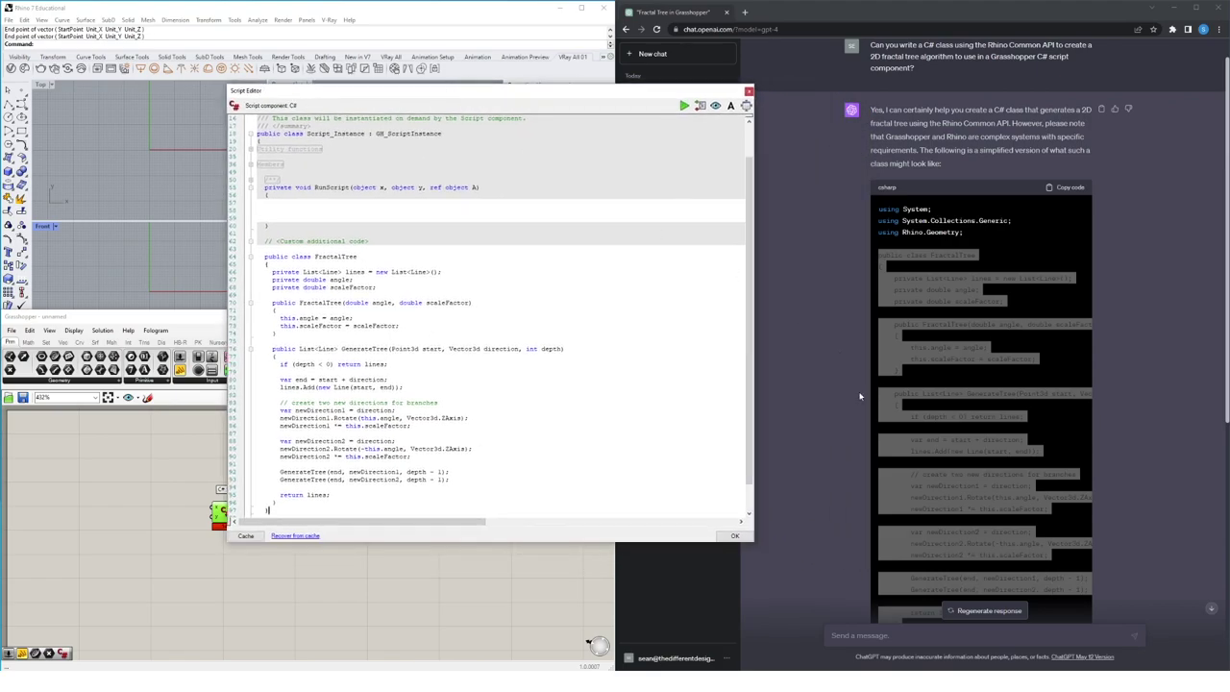
left_click(861, 396)
scroll(942, 423, "down", 5)
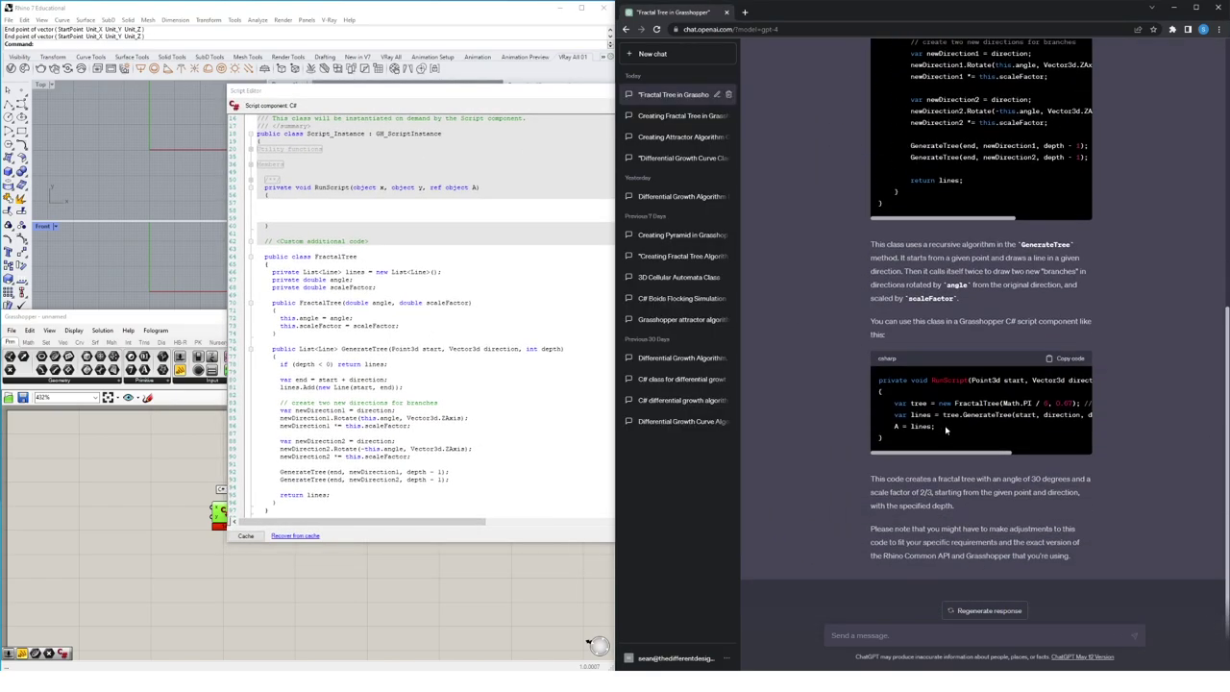
left_click_drag(945, 431, 895, 403)
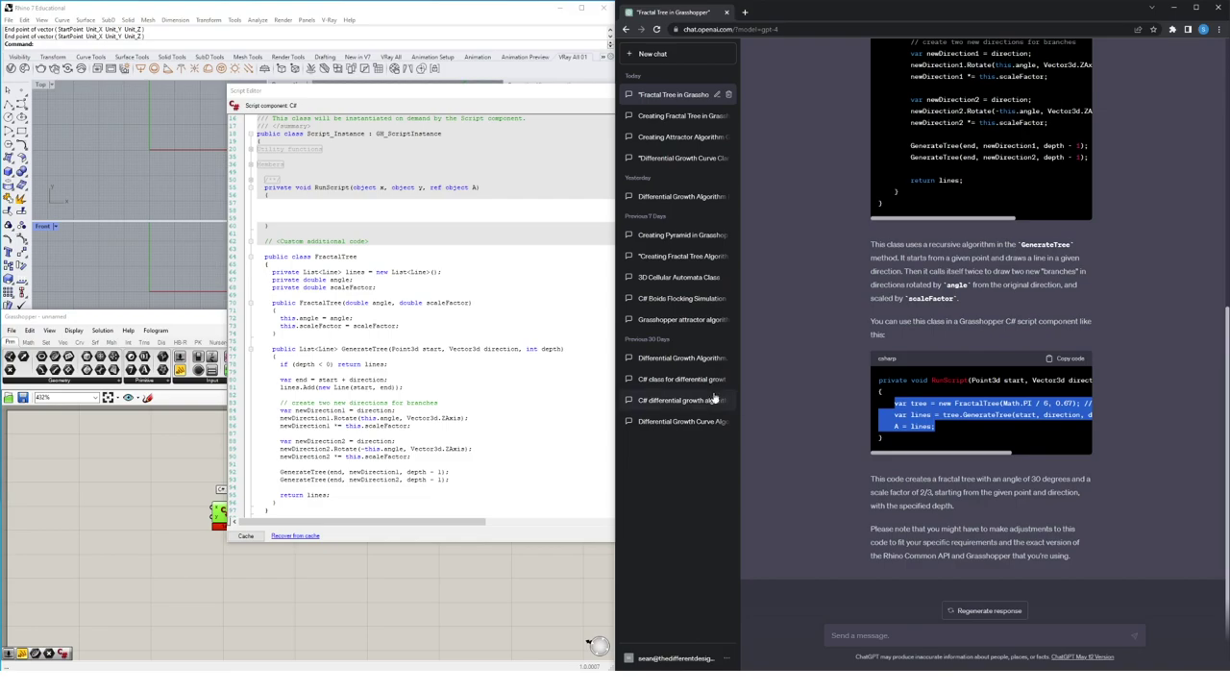
left_click(293, 205)
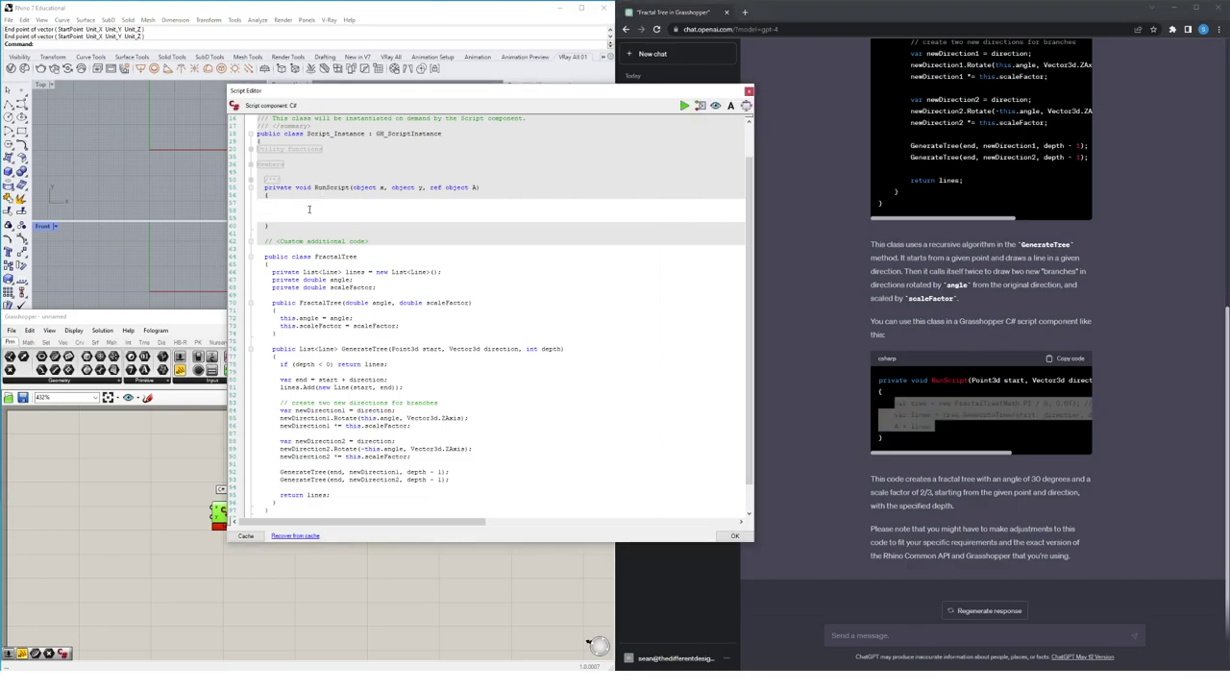
Paste the usage lines into RunScript and check the CS0103 errors for undefined start, direction and depth.
type("var tree = new FractalTree(Math.PI / 6, 0.67); // 30 degrees, 2/3 scale var lines = tree.GenerateTree(start, direction, depth); A = lines;")
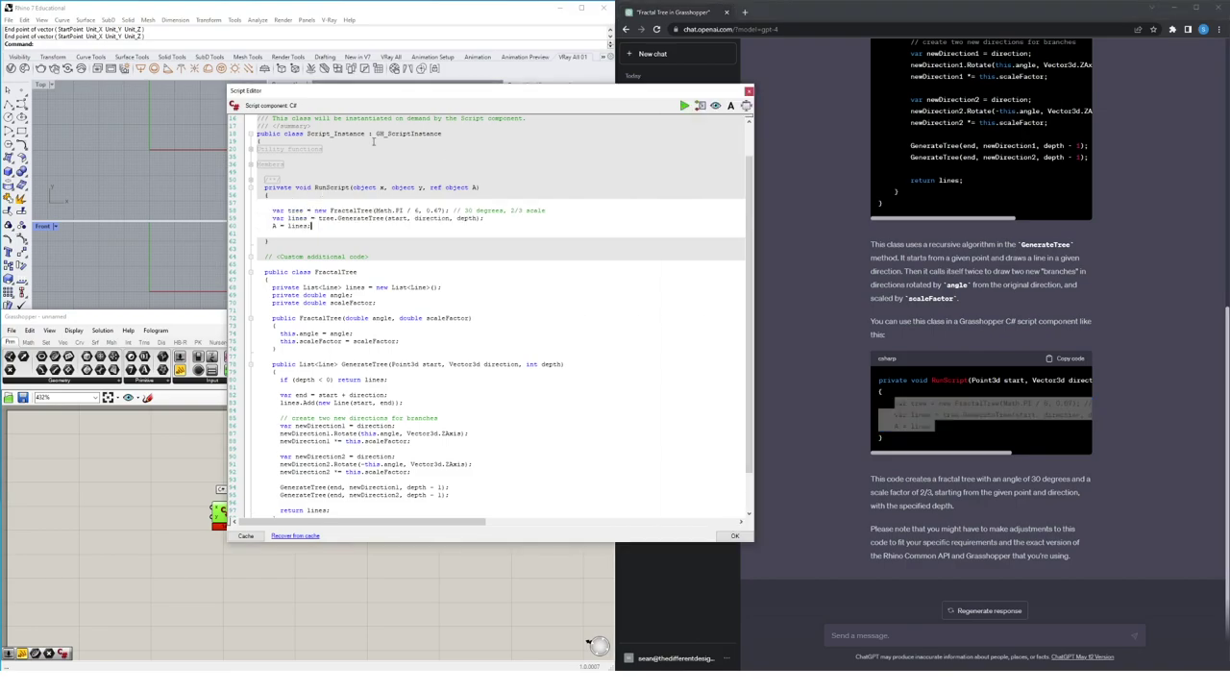
left_click_drag(365, 86, 471, 76)
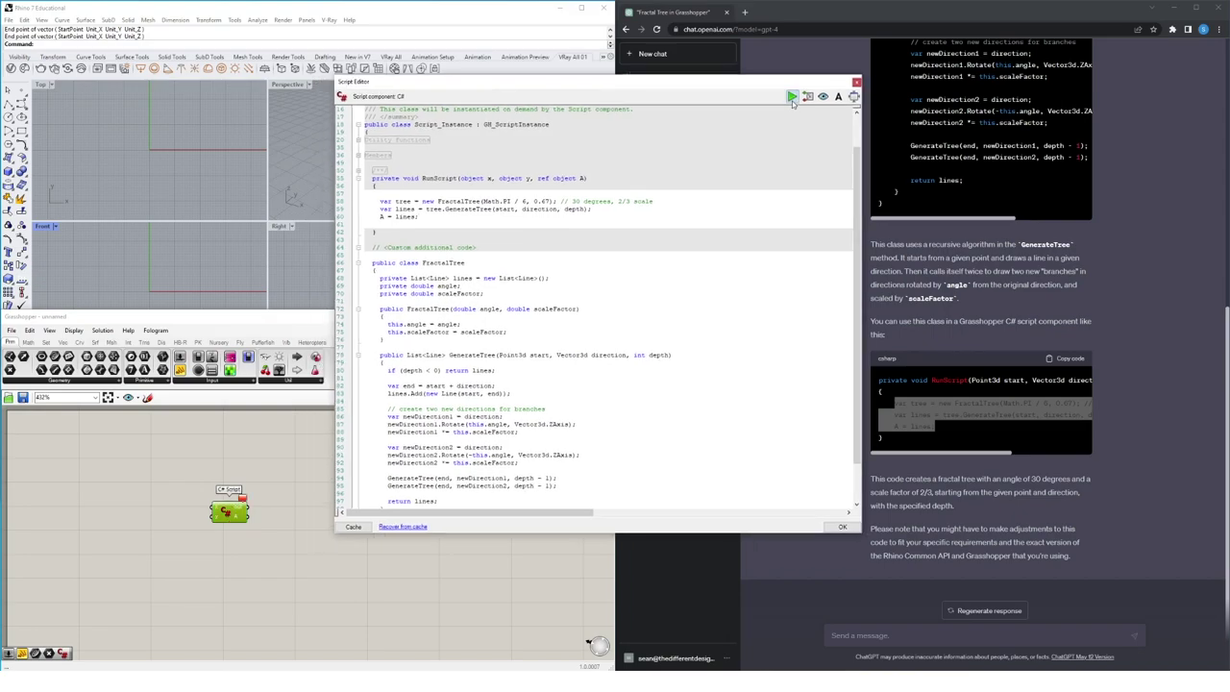
mouse_move(246, 504)
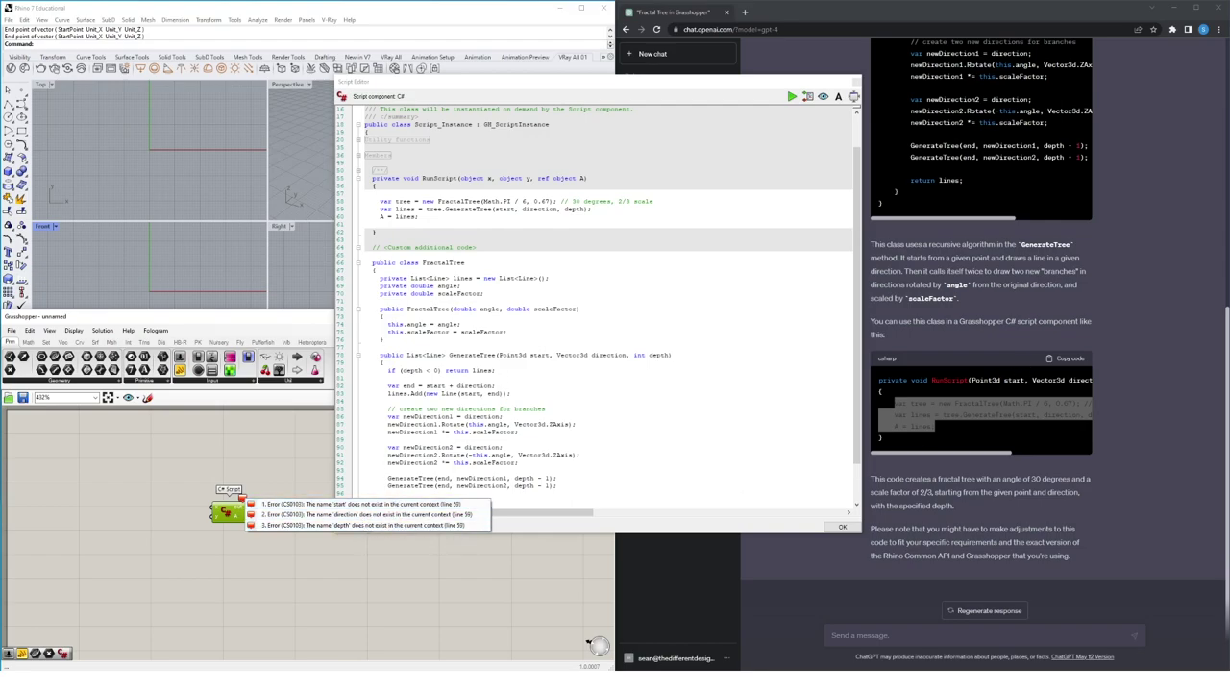
left_click_drag(994, 452, 1038, 455)
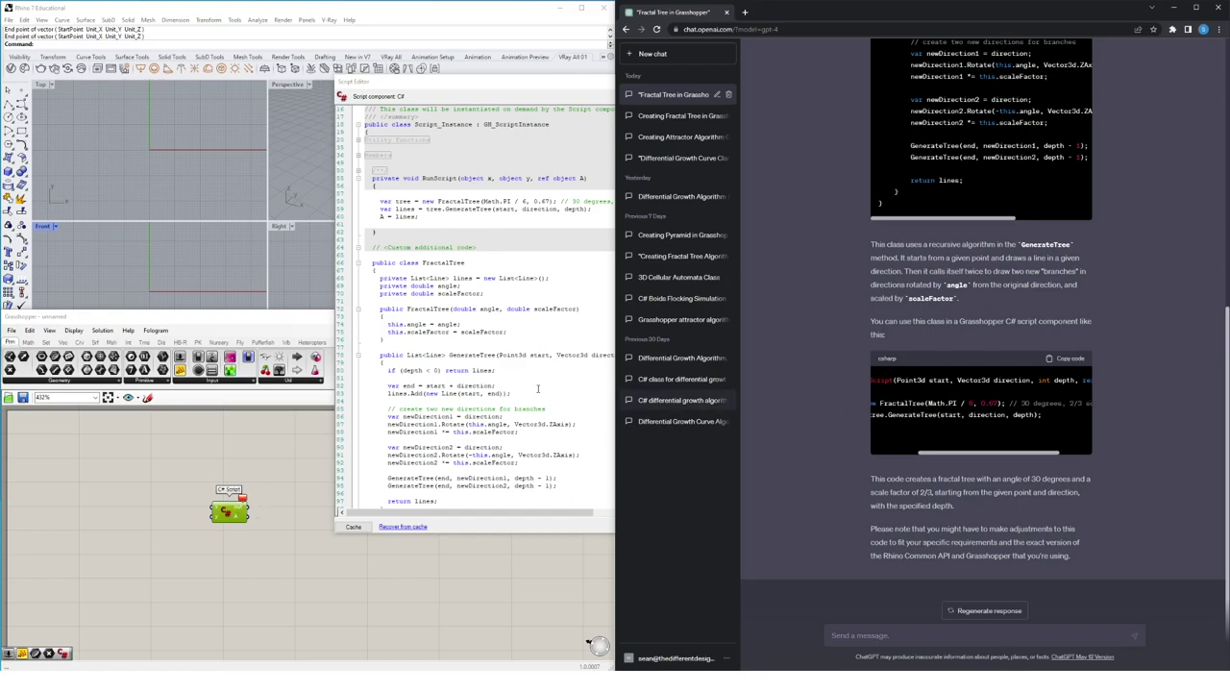
scroll(213, 522, "up", 3)
Add a third z input and rename the x input to start with a type hint.
left_click(223, 502)
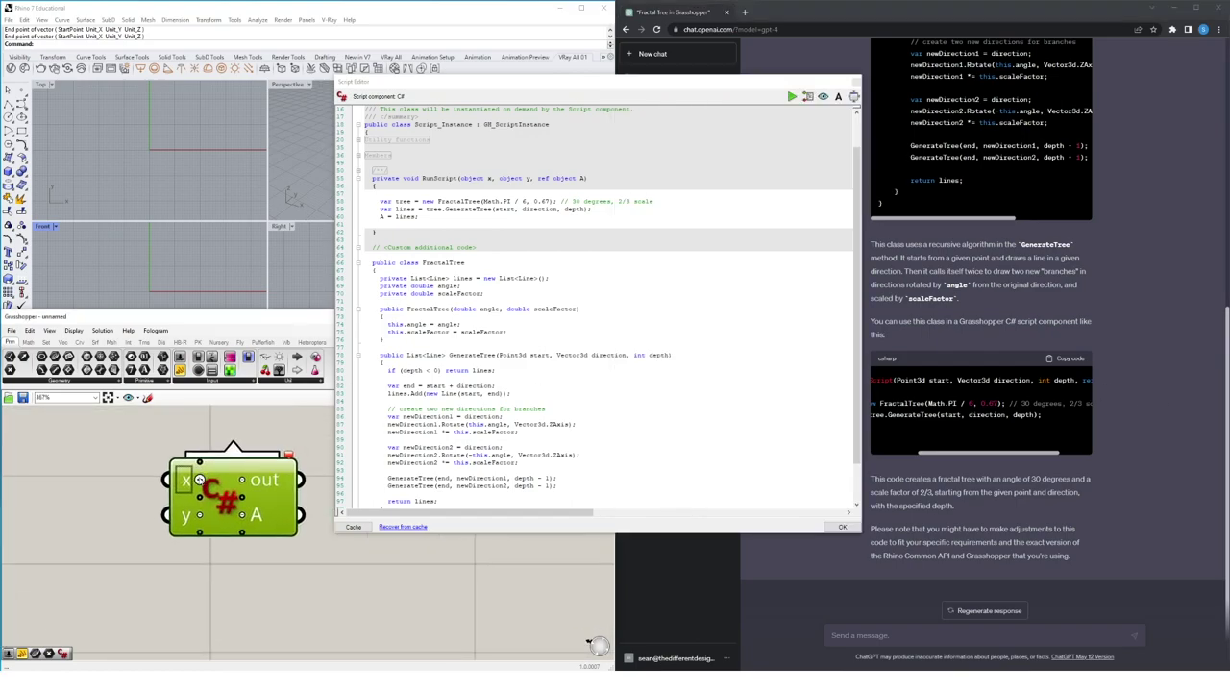
left_click(208, 589)
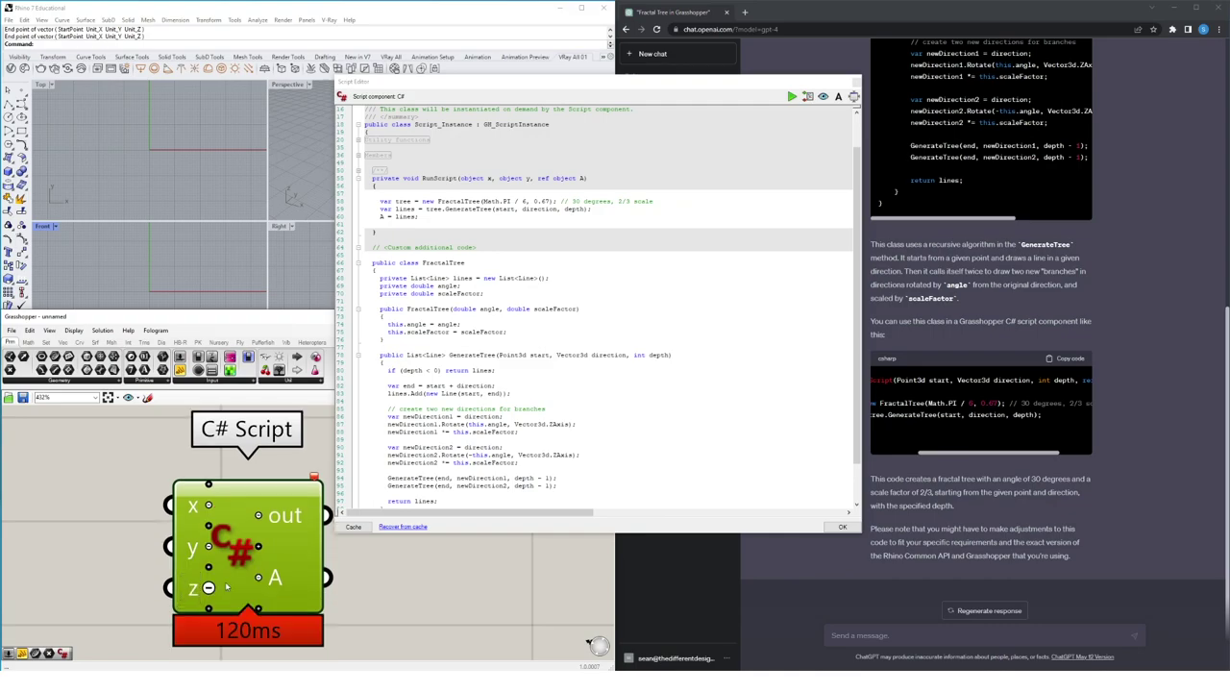
right_click_drag(195, 513, 222, 497)
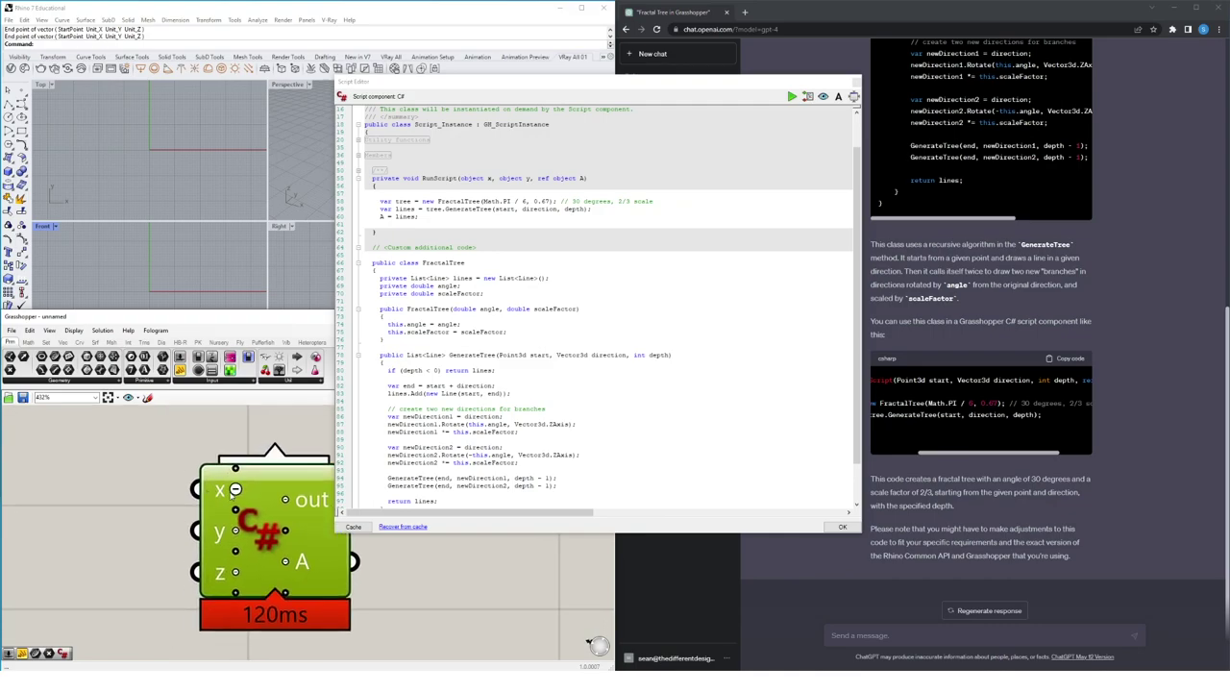
right_click(222, 497)
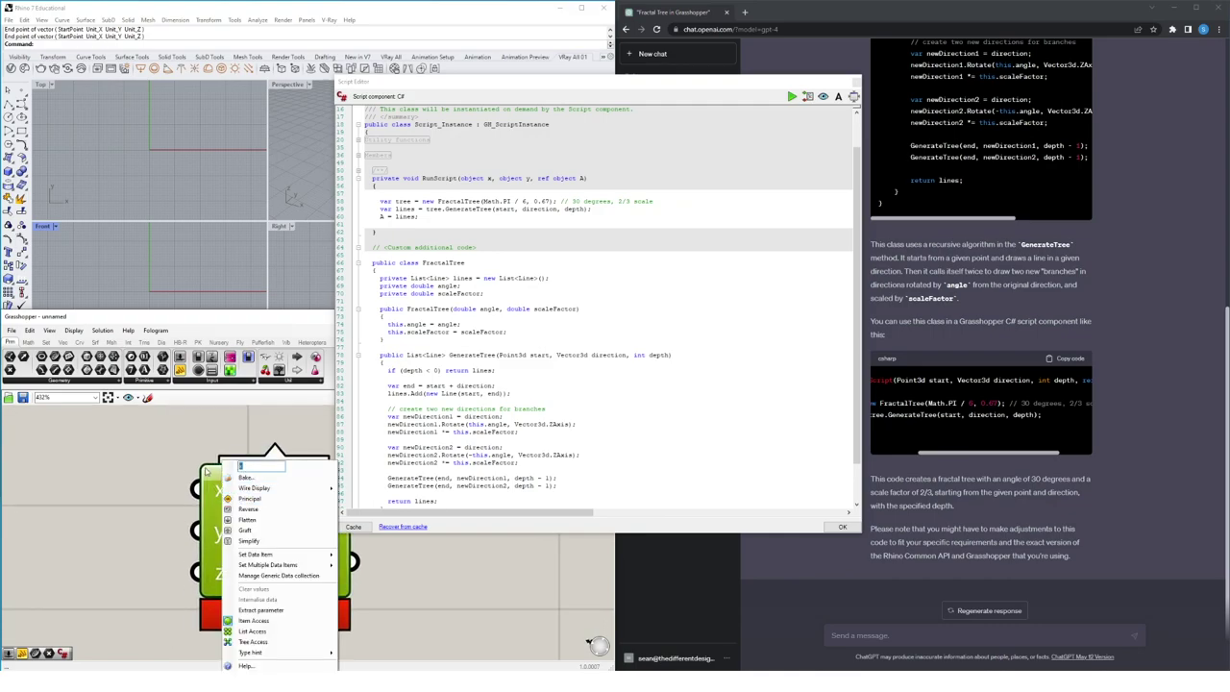
type("start")
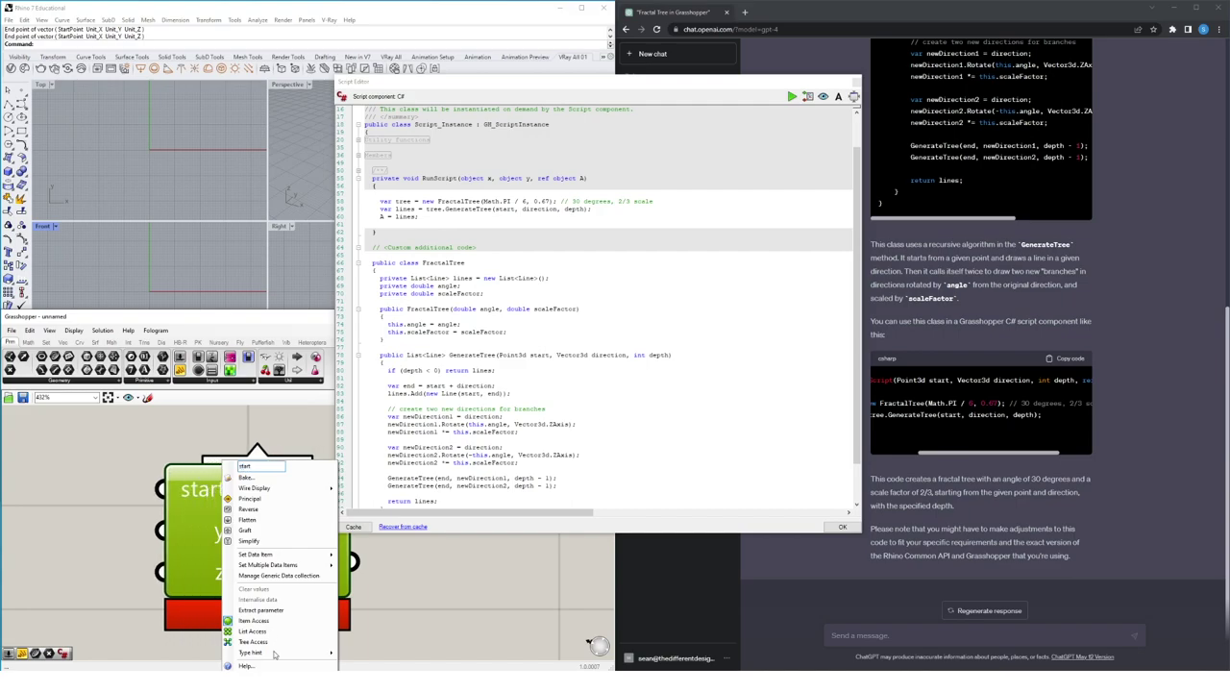
mouse_move(278, 657)
left_click(366, 482)
scroll(248, 509, "up", 2)
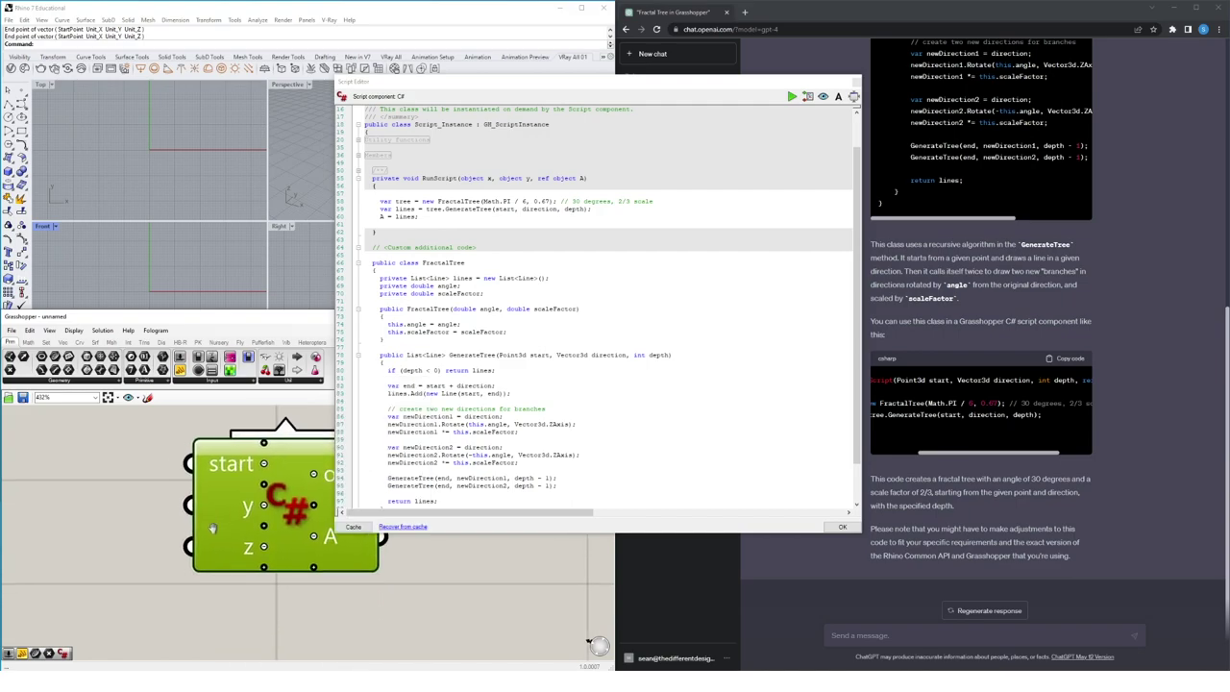
Rename the second input to direction with a Vector3d type hint.
right_click(254, 462)
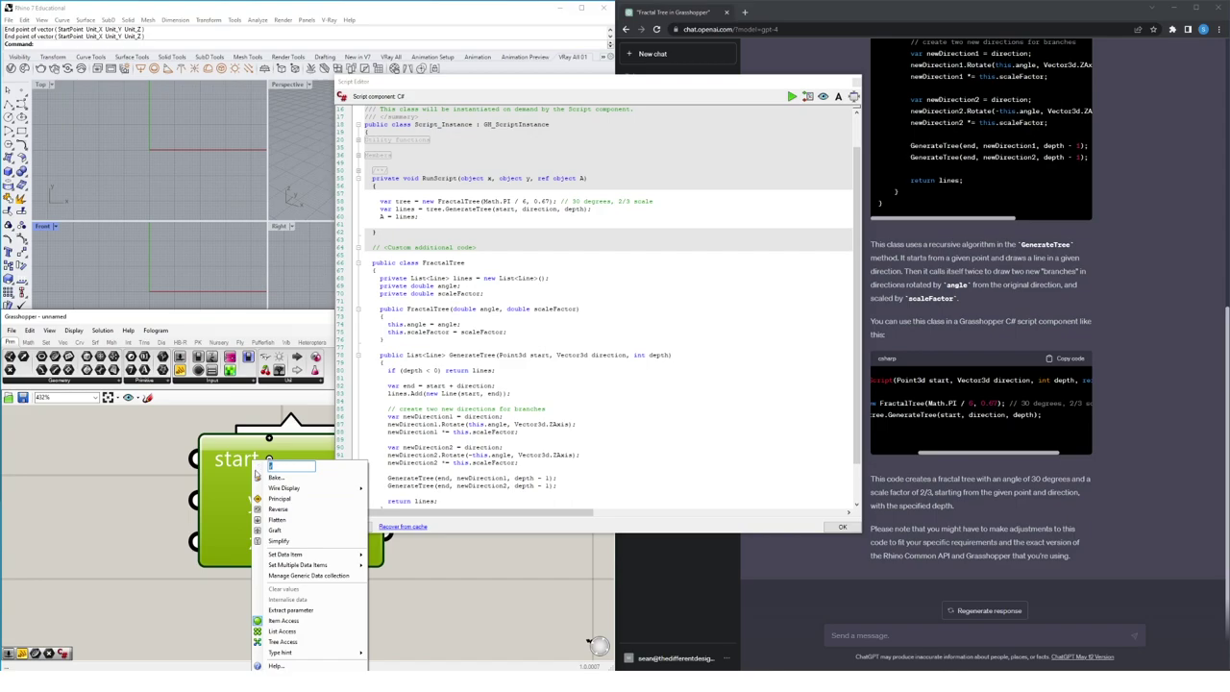
type("direction")
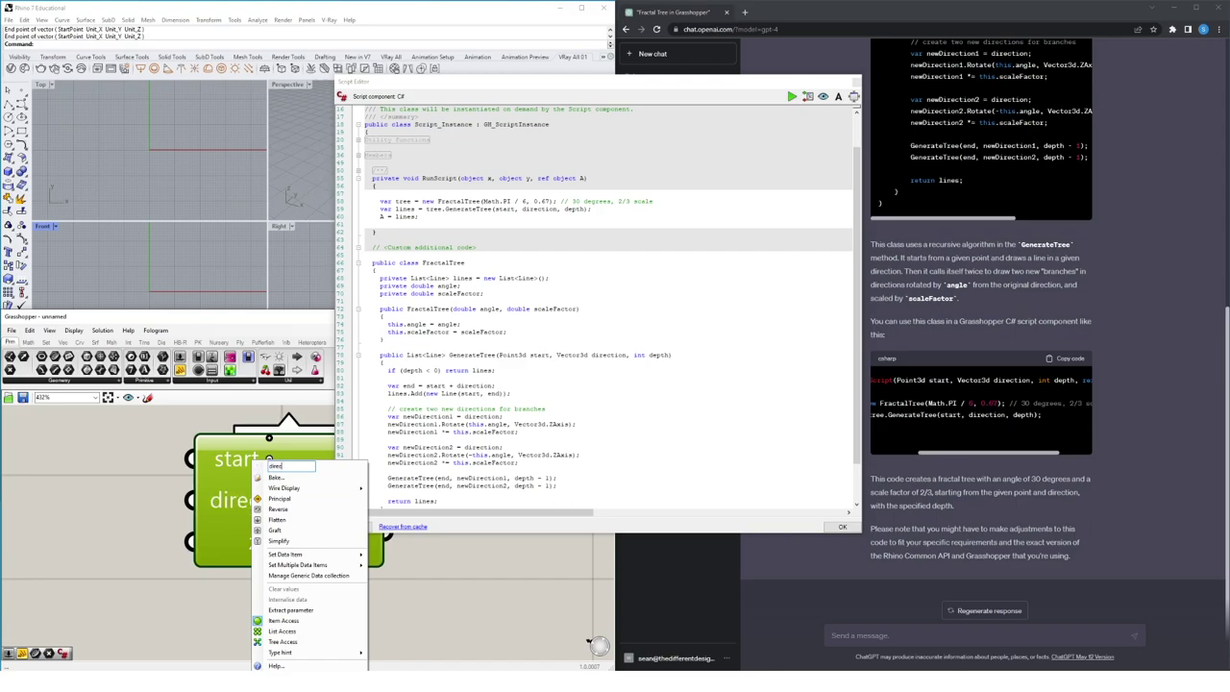
mouse_move(309, 653)
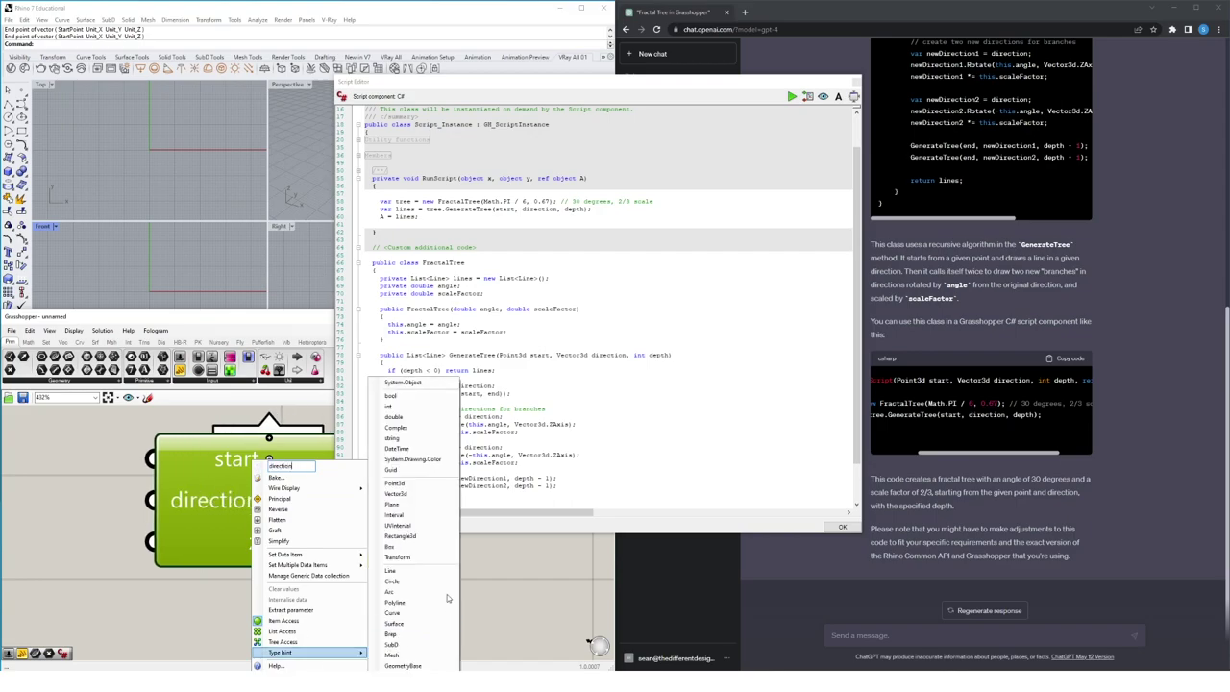
left_click(420, 495)
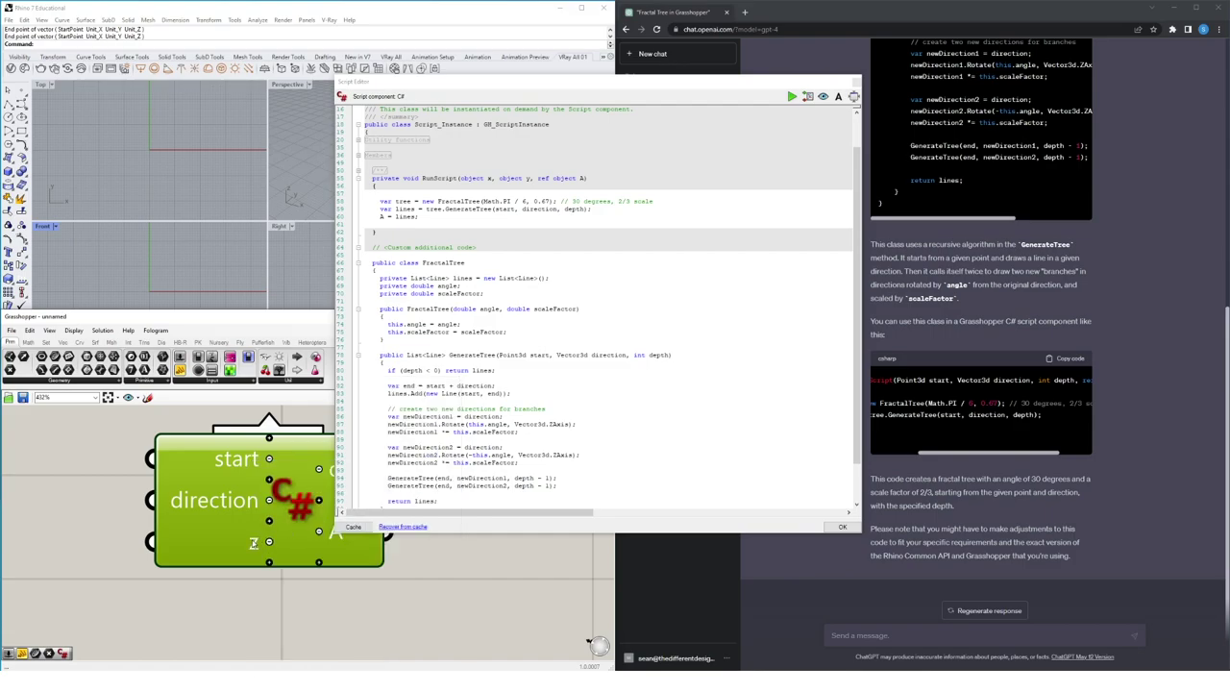
Rename the z input to depth with an int type hint and close the editor.
right_click(269, 541)
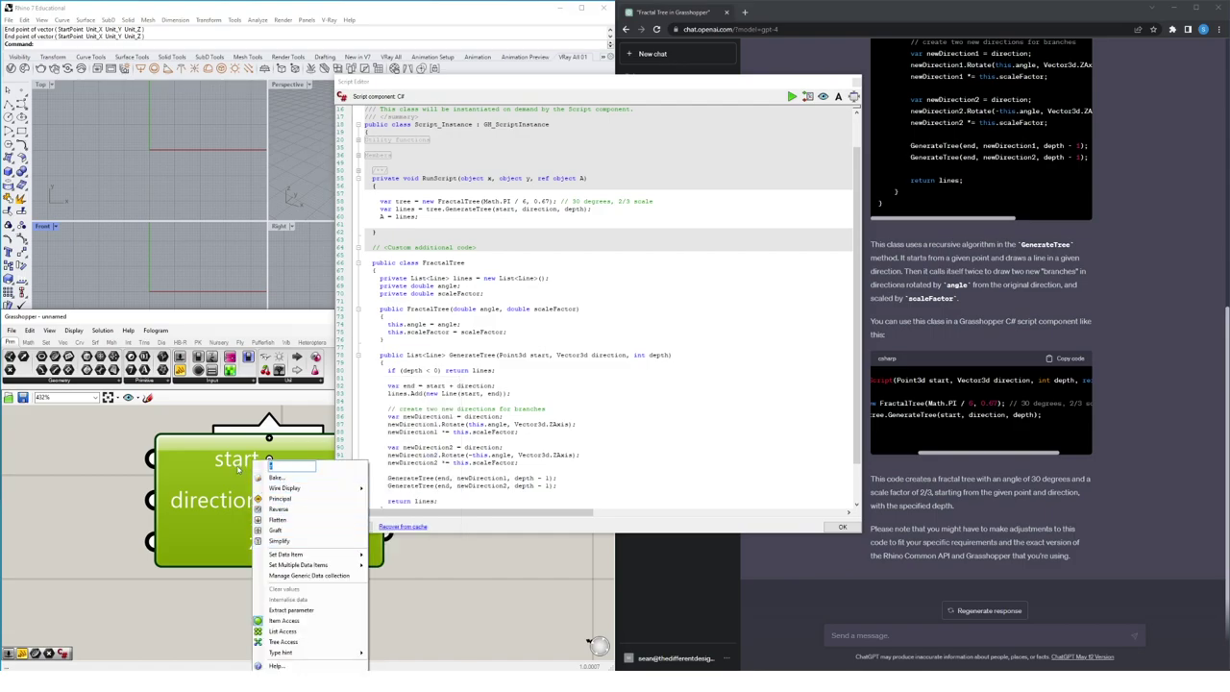
type("depth")
mouse_move(320, 655)
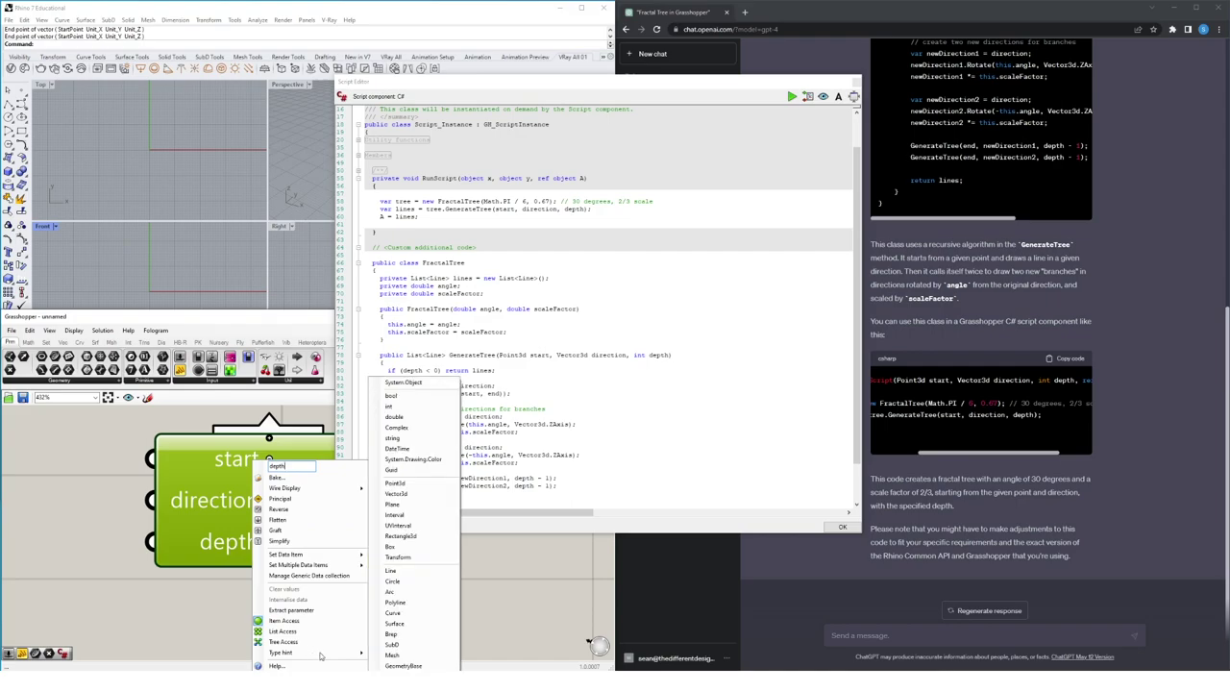
left_click(389, 407)
left_click(838, 527)
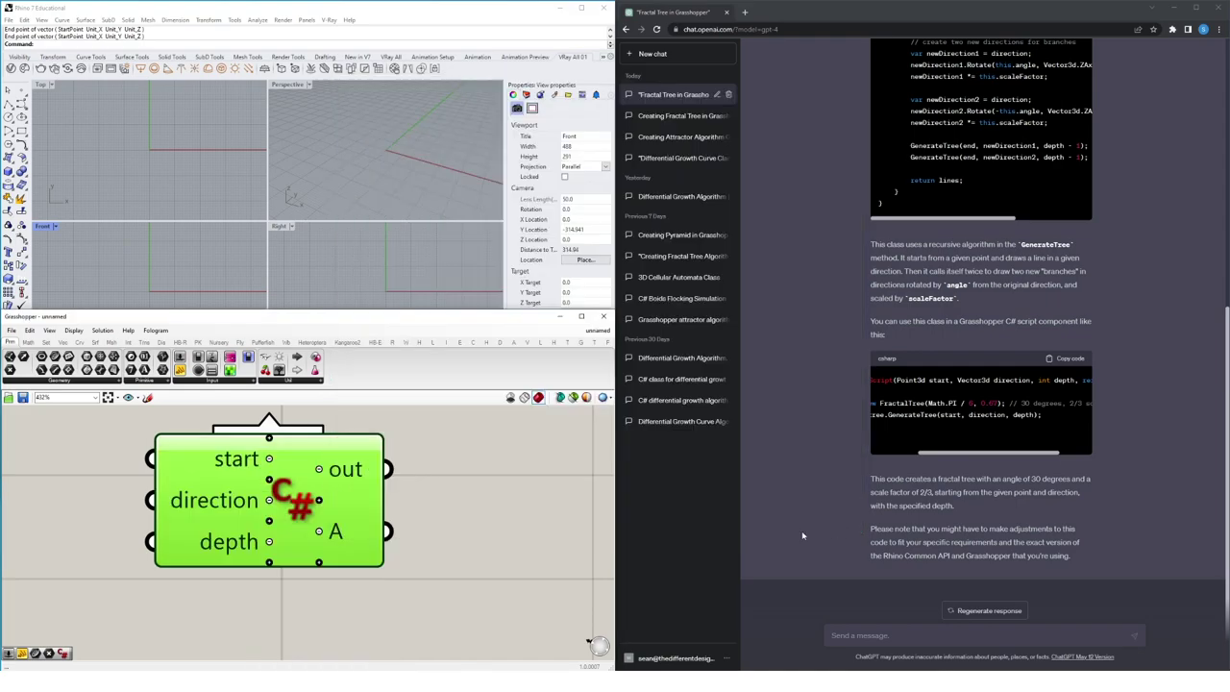
Add a Point set to the origin (0) and wire it to the start input.
scroll(486, 591, "down", 3)
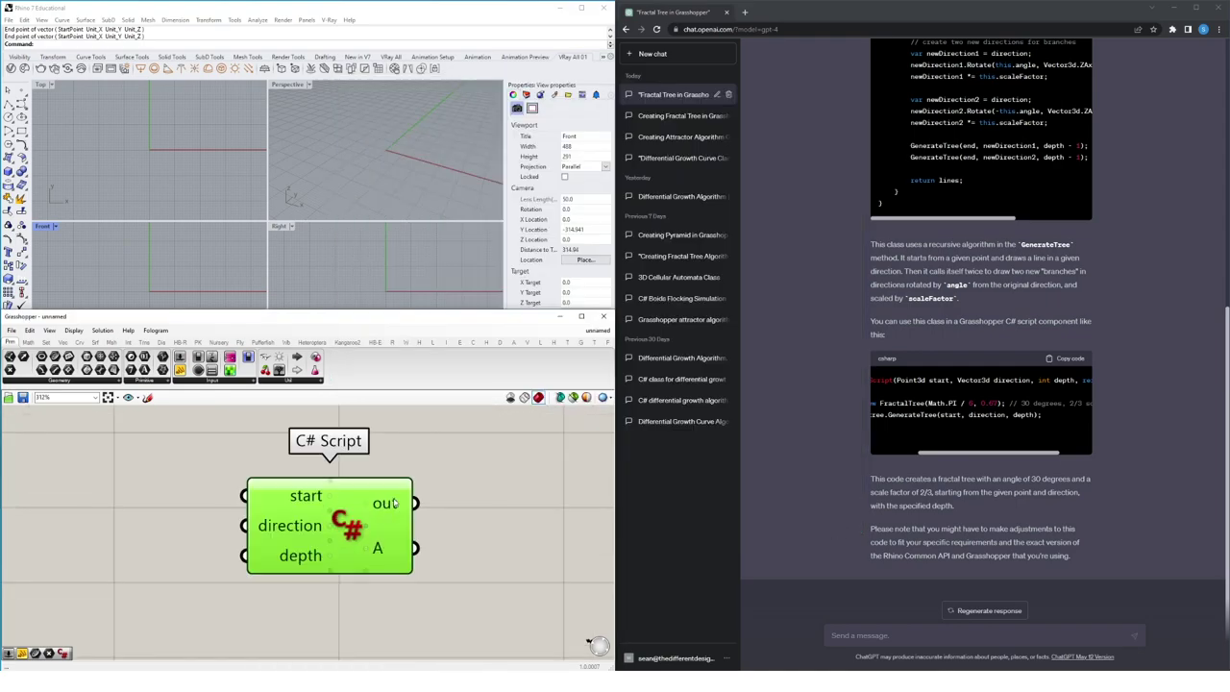
scroll(326, 509, "down", 4)
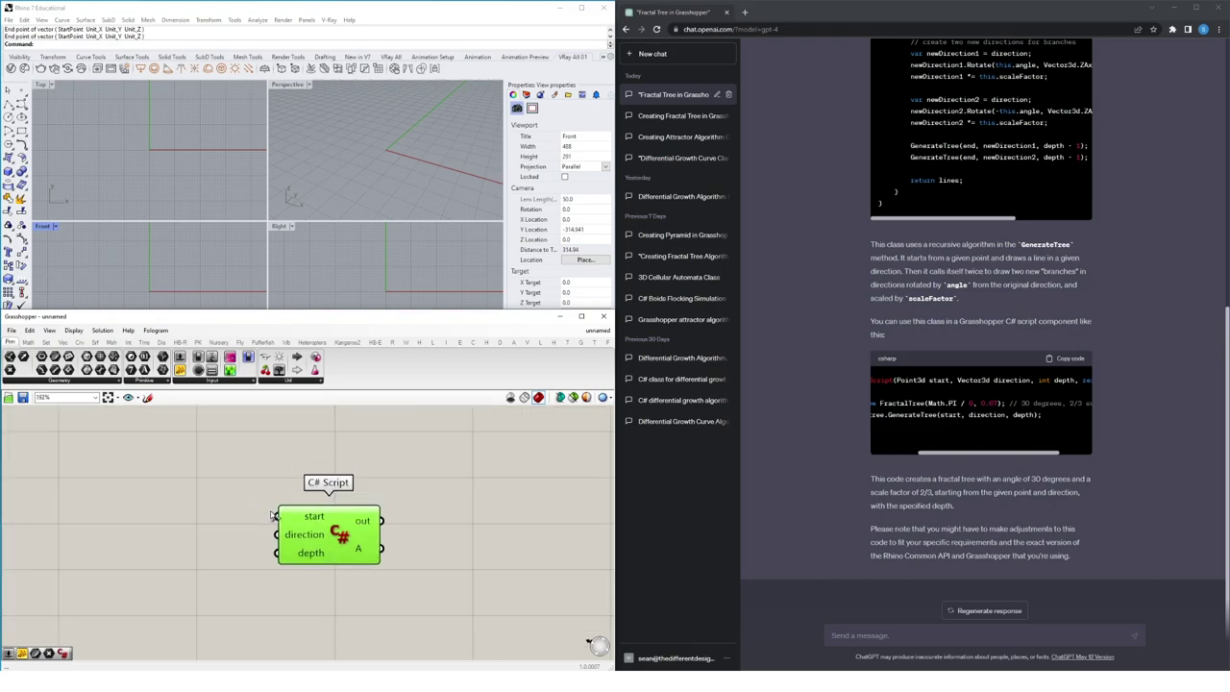
double_click(193, 517)
type("point")
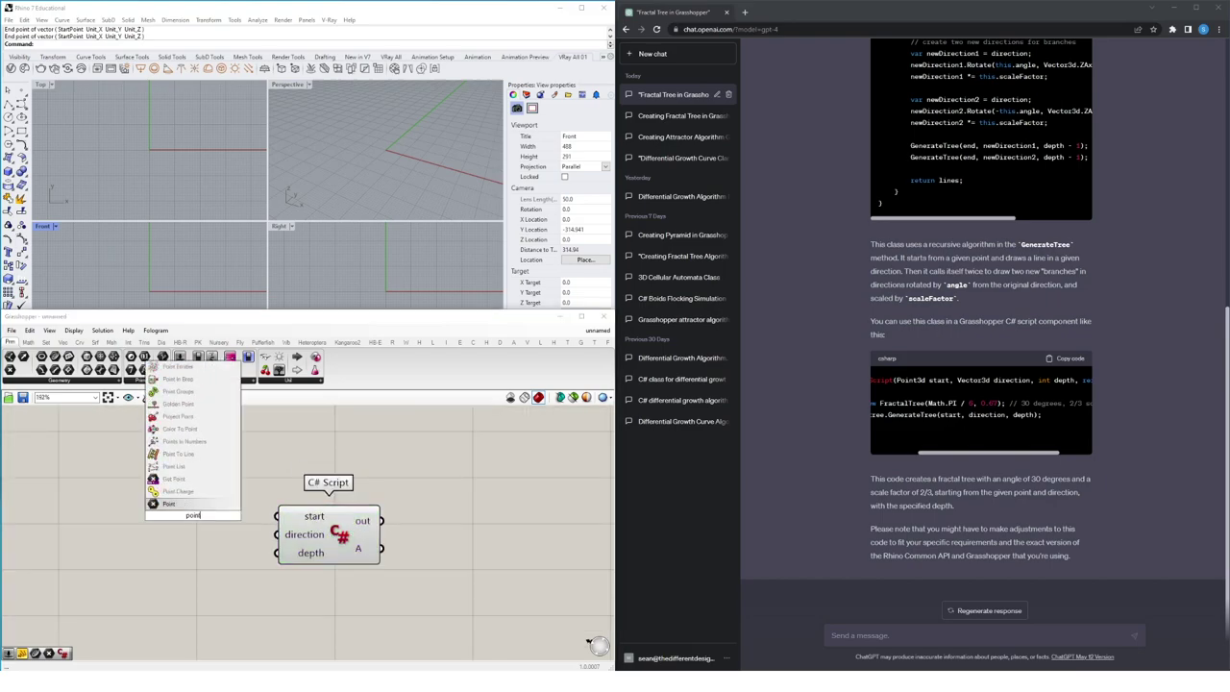
key("Return")
right_click(181, 513)
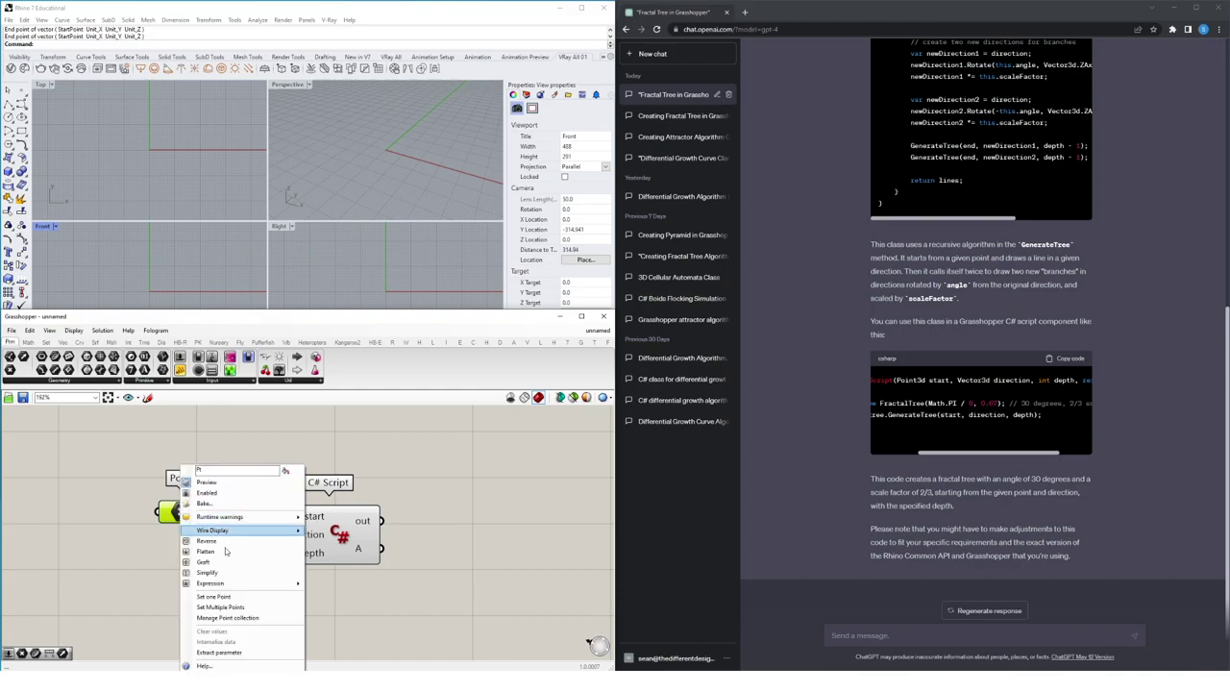
left_click(216, 600)
type("0")
key("Return")
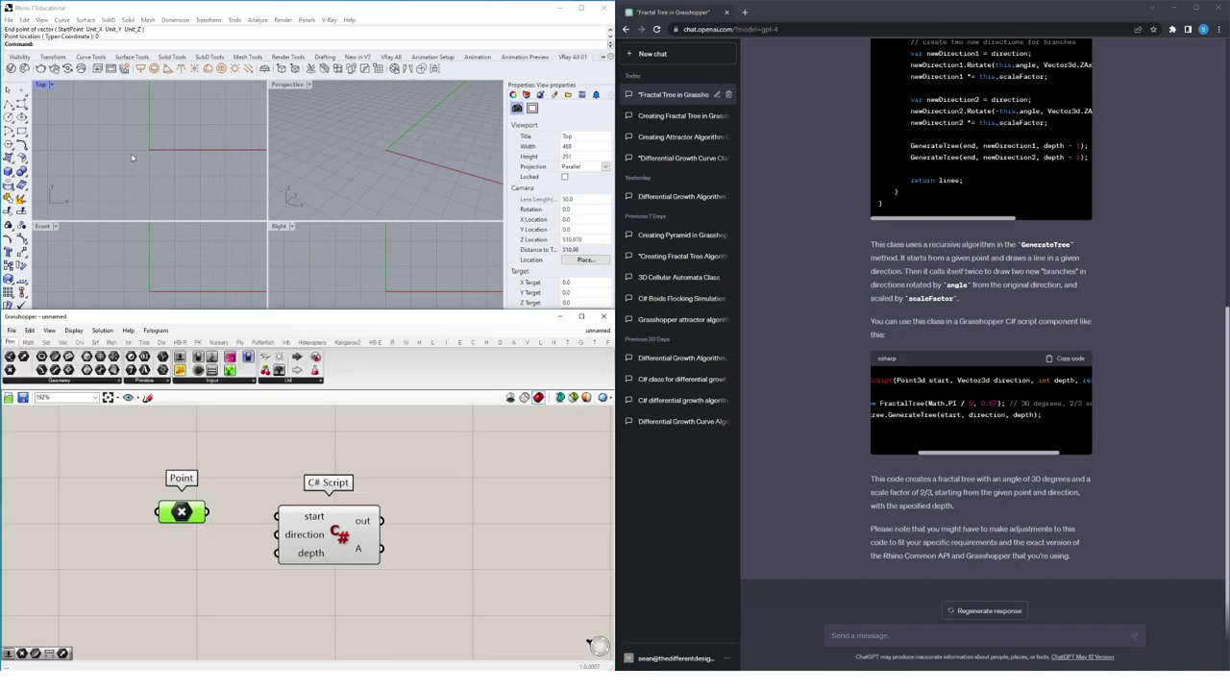
left_click_drag(207, 513, 275, 516)
Add a Vector set in Rhino's Top view with Ortho off and wire it to direction.
double_click(175, 553)
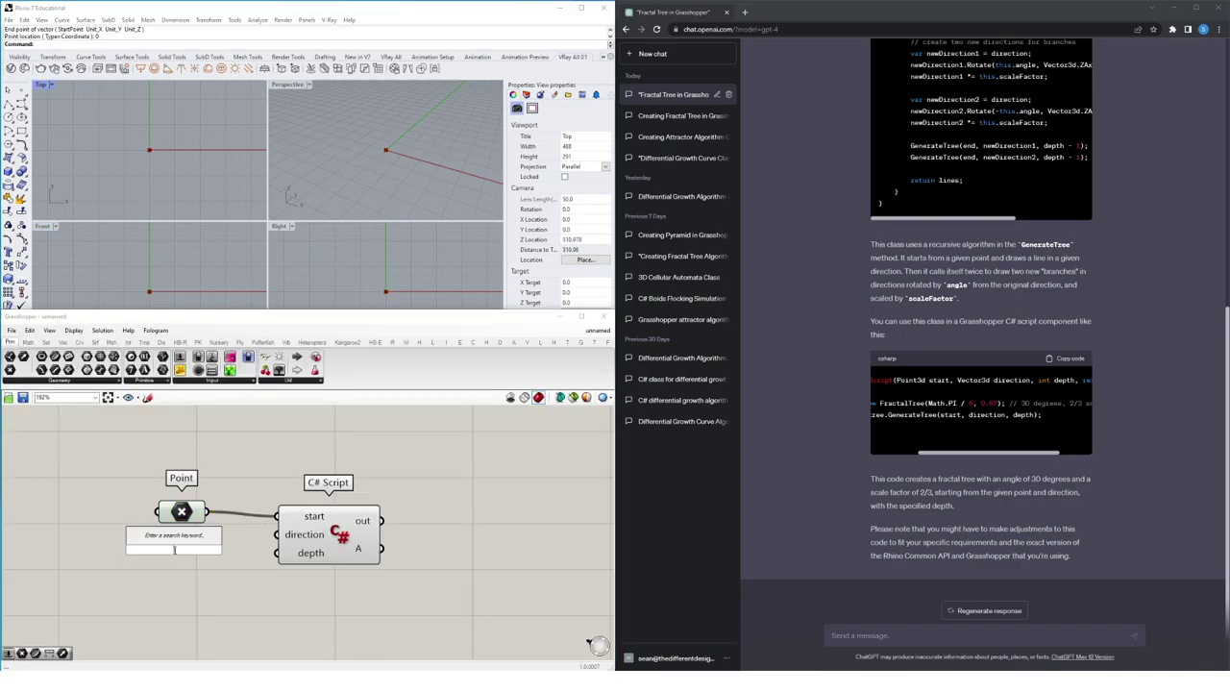
type("vect")
left_click(170, 527)
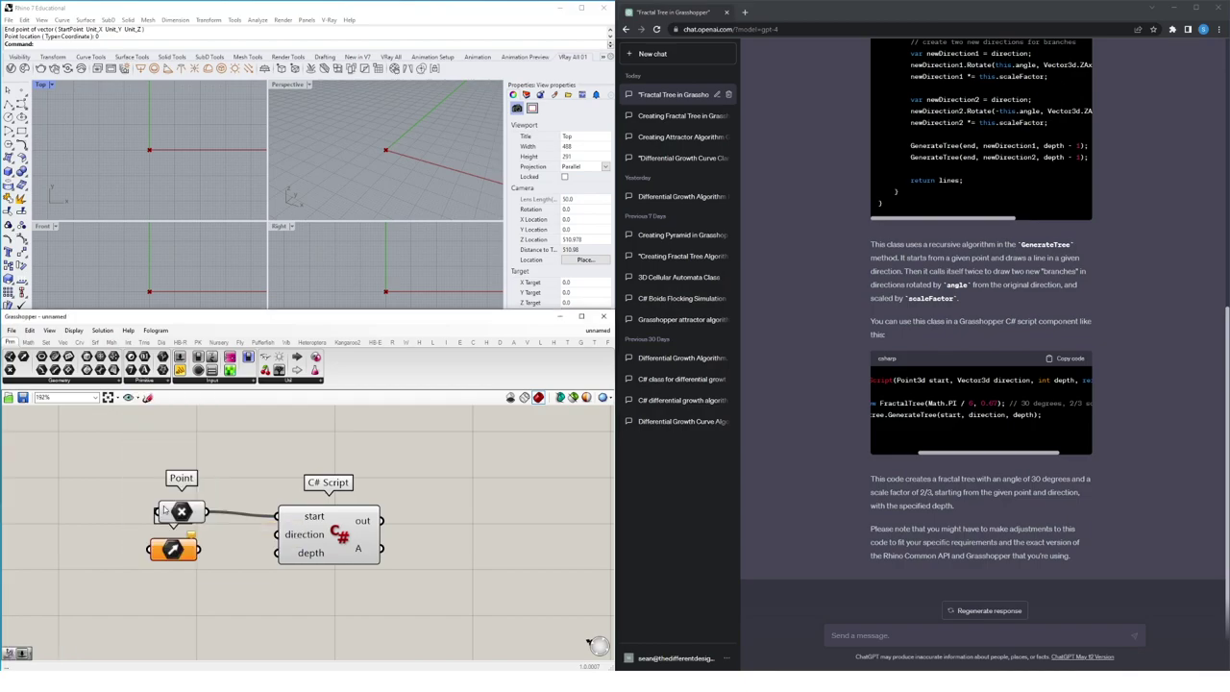
right_click(183, 544)
left_click(231, 598)
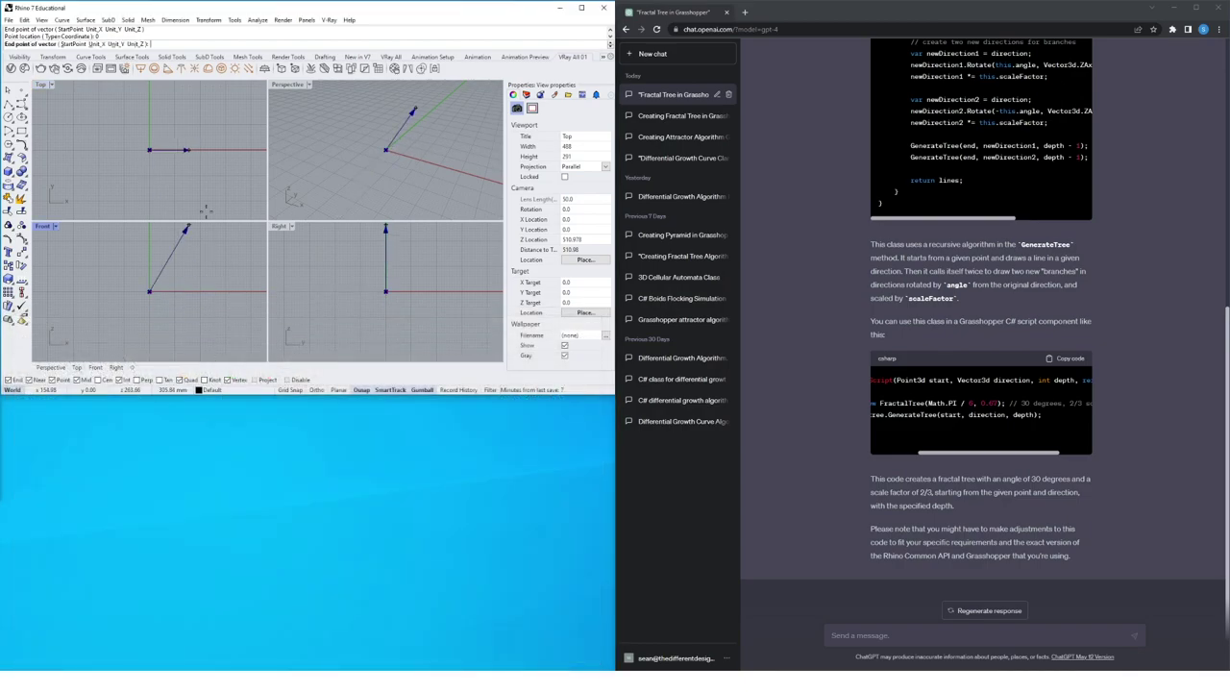
key("F8")
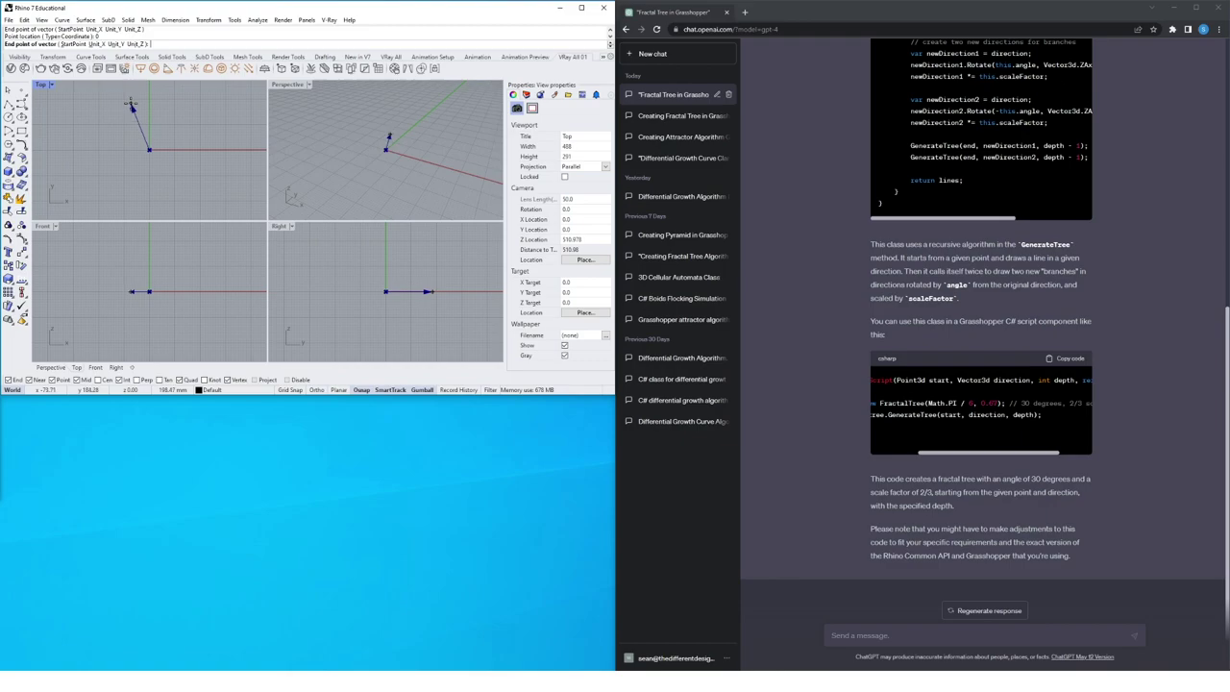
left_click(140, 104)
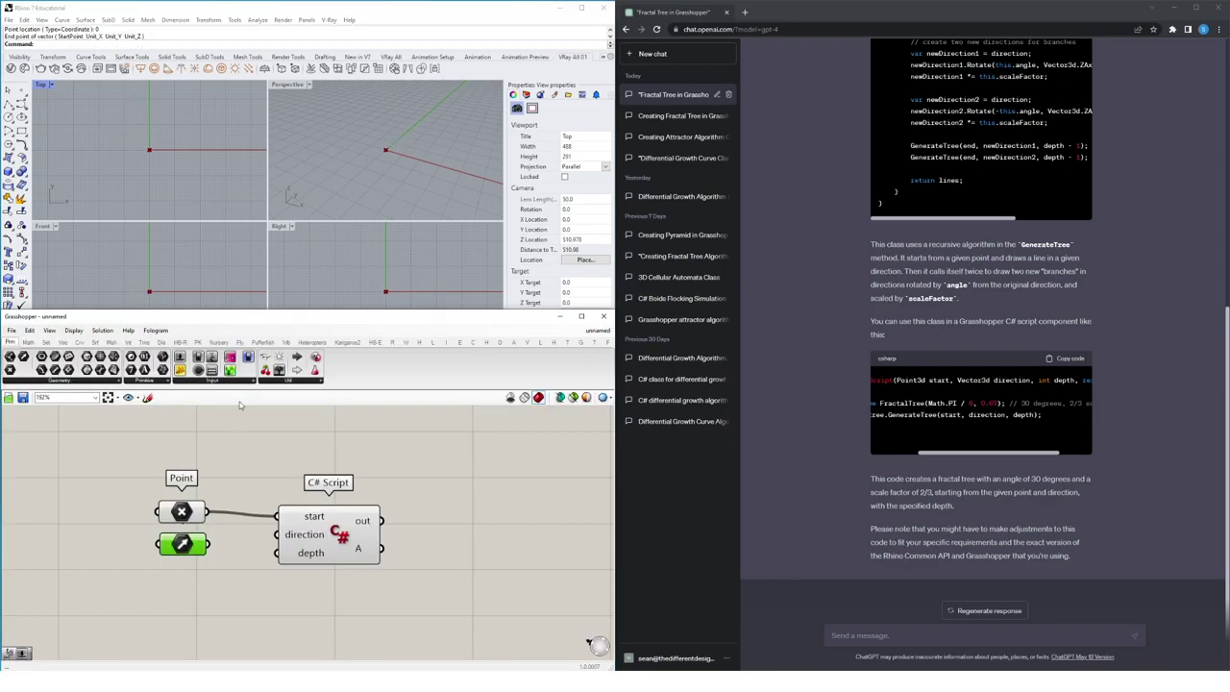
left_click_drag(207, 545, 279, 541)
Add a 0<2<10 number slider set to 2 and wire it to depth.
double_click(177, 588)
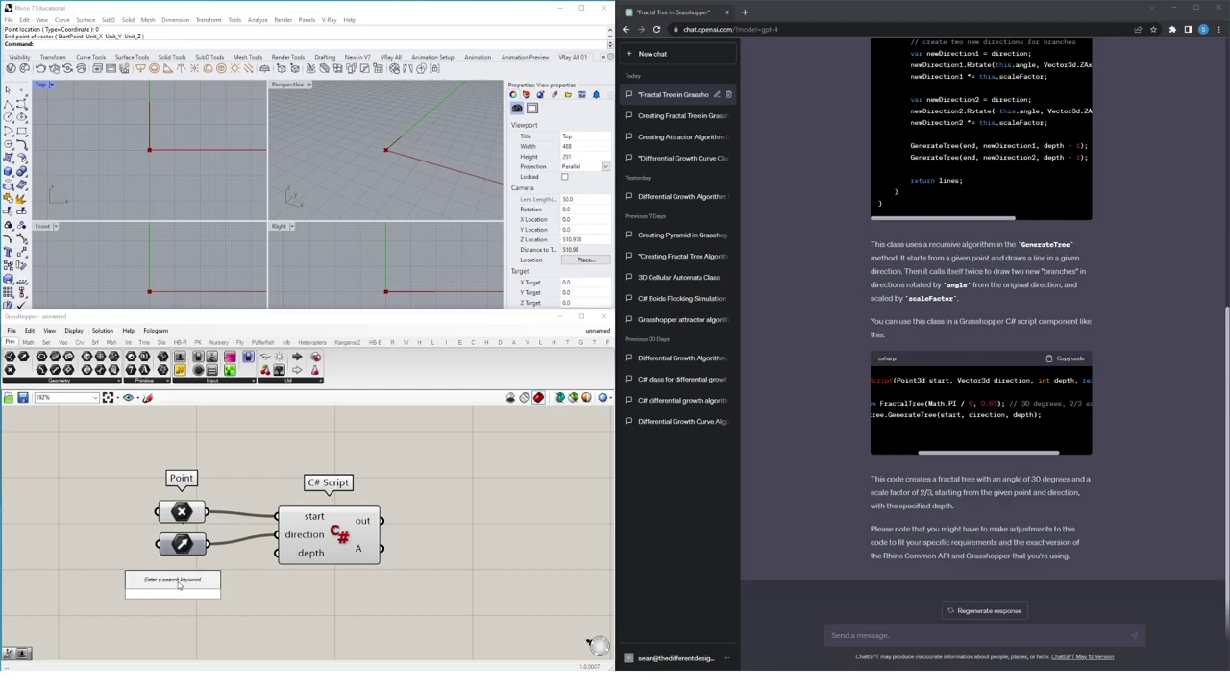
type("0<2")
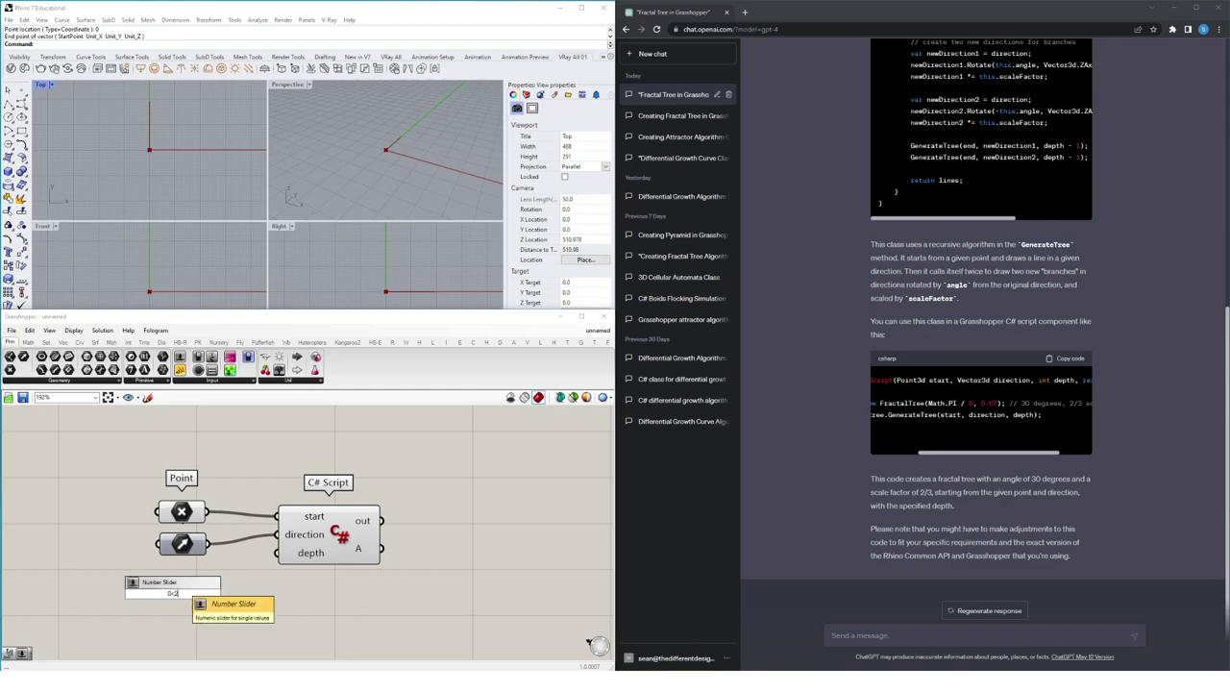
type("<10")
key("Return")
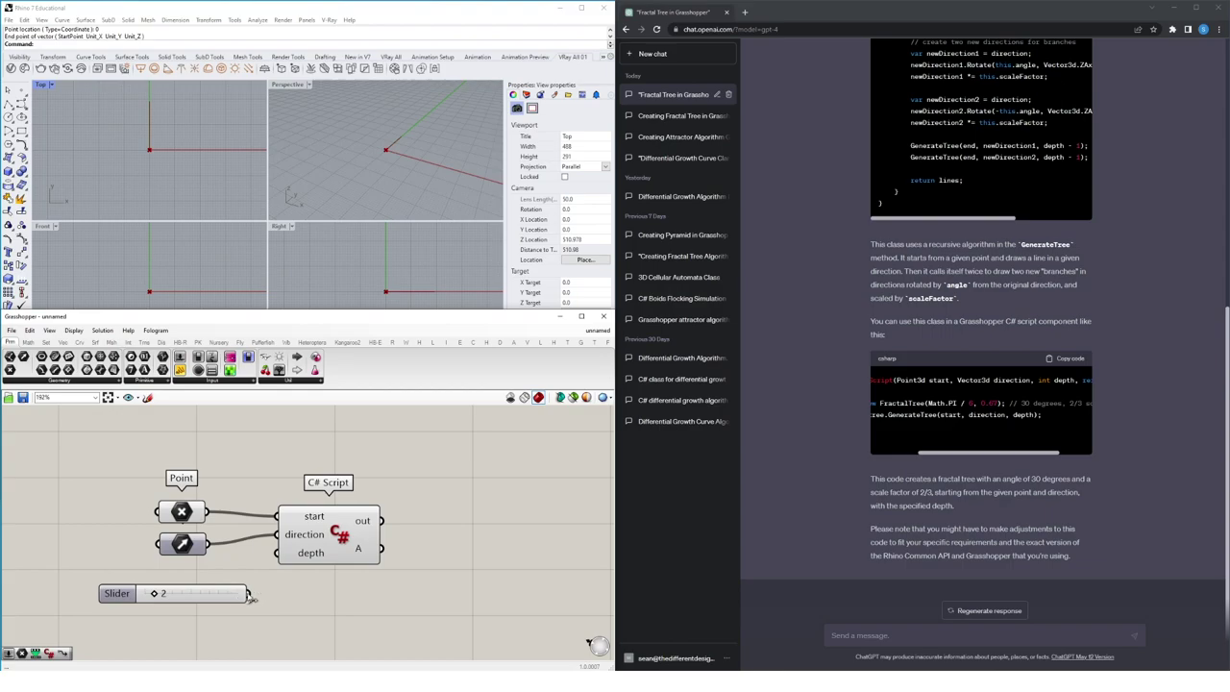
left_click_drag(249, 597, 277, 553)
Maximize Rhino's Top view, zoom out, and drag the depth slider up to 15.
double_click(45, 85)
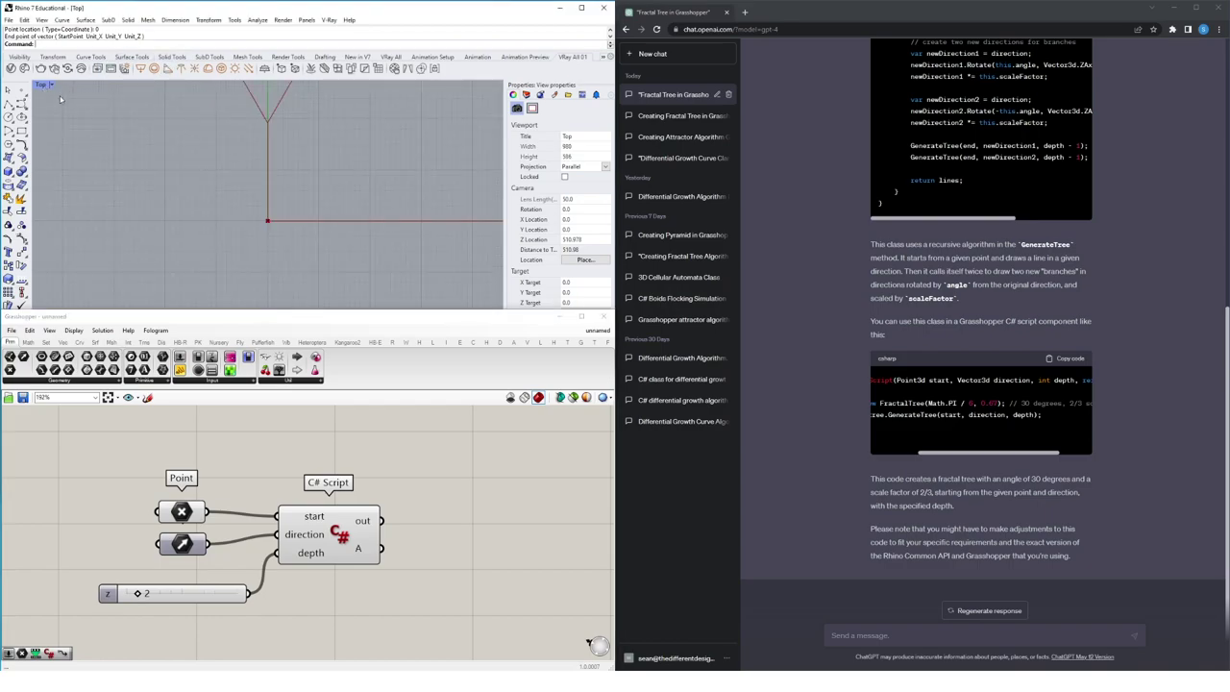
scroll(284, 201, "down", 3)
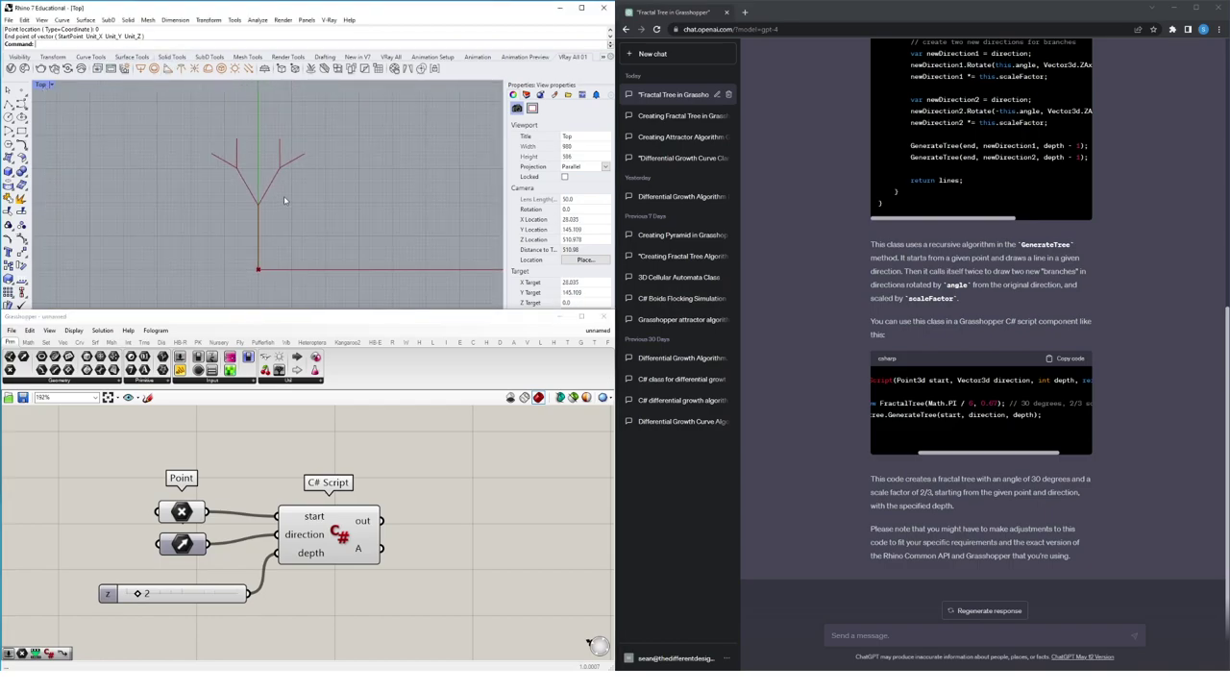
scroll(284, 201, "down", 4)
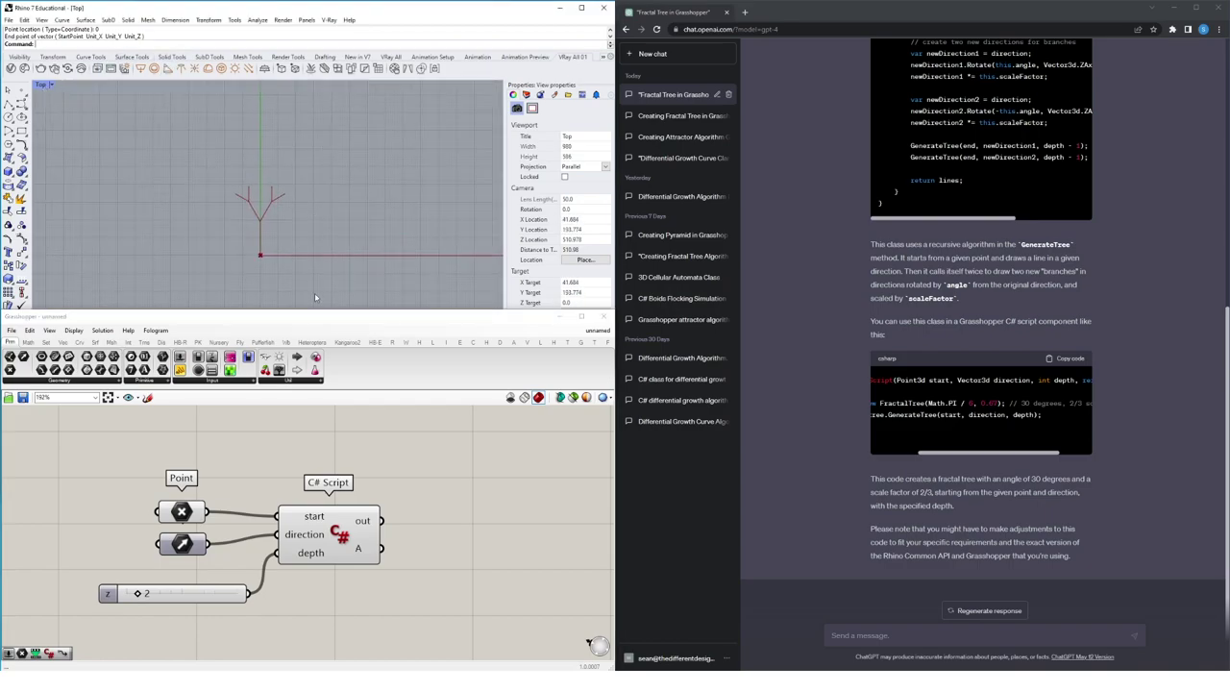
left_click_drag(150, 594, 213, 596)
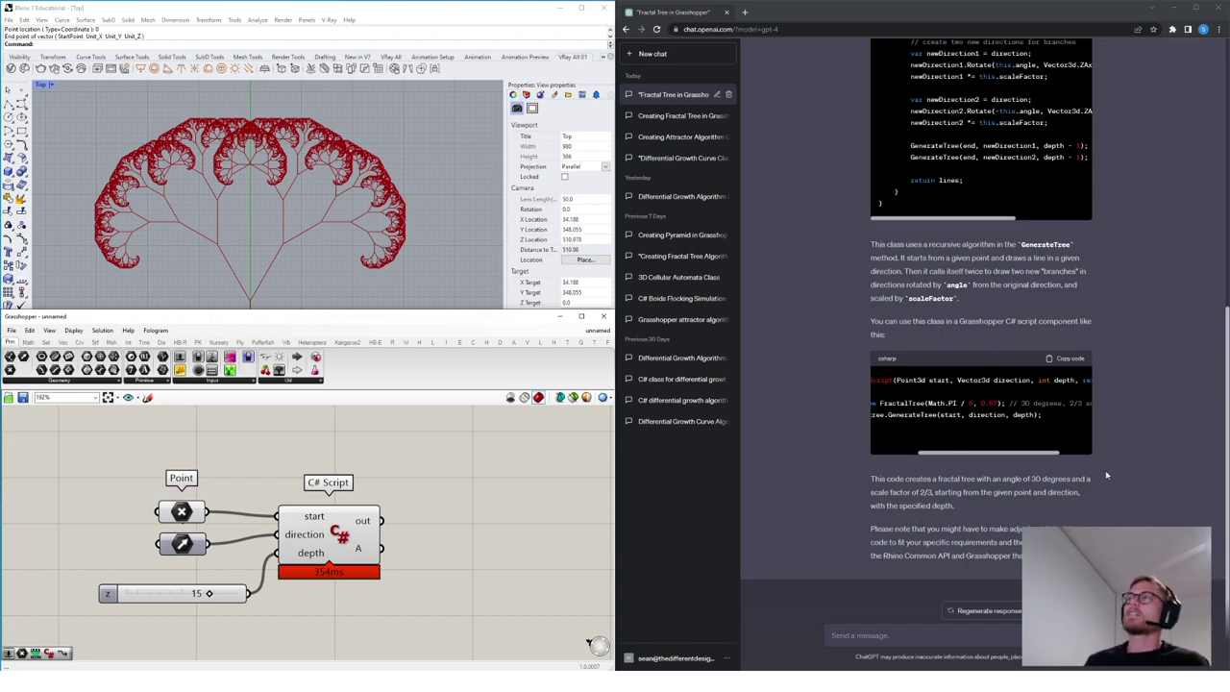
Thumbs-down the FractalTree C# answer and submit the feedback to get an alternative answer to compare.
scroll(1105, 470, "up", 10)
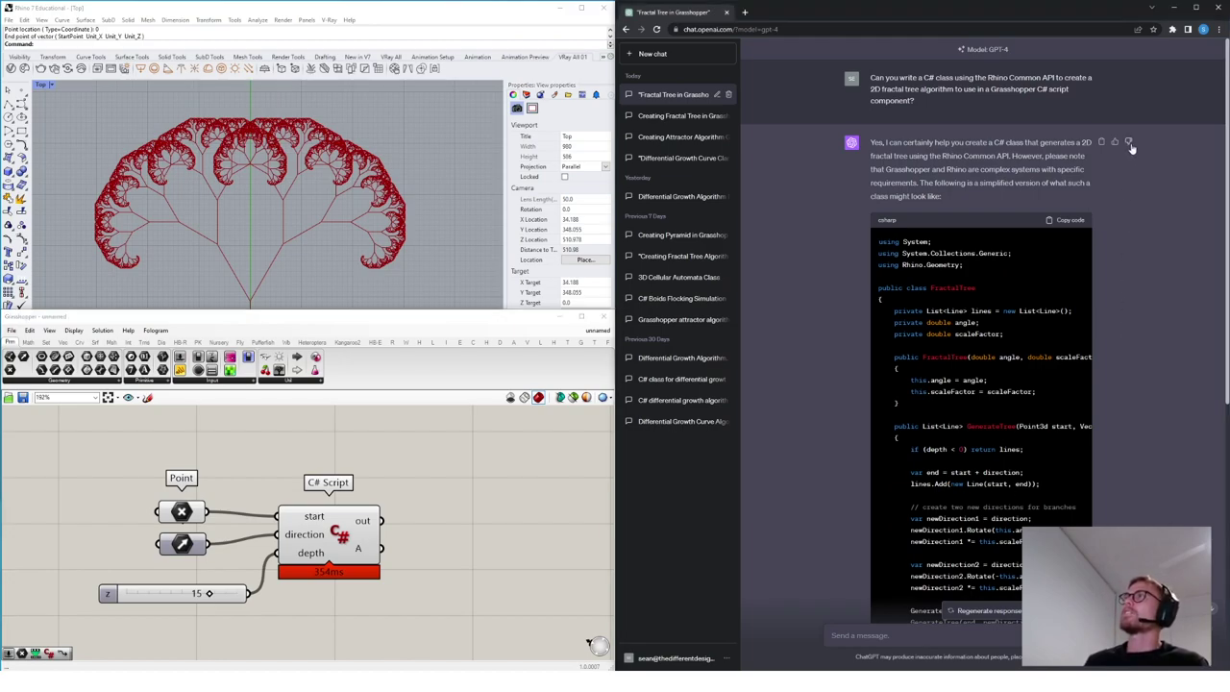
left_click(1130, 142)
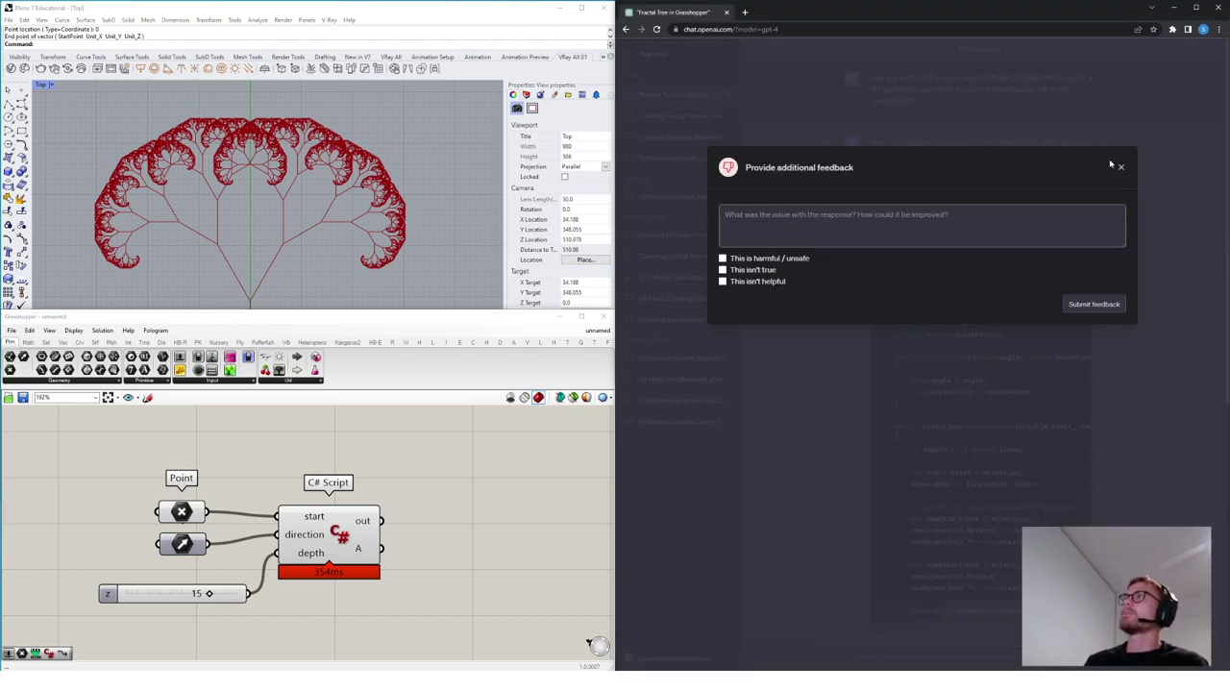
left_click(1094, 304)
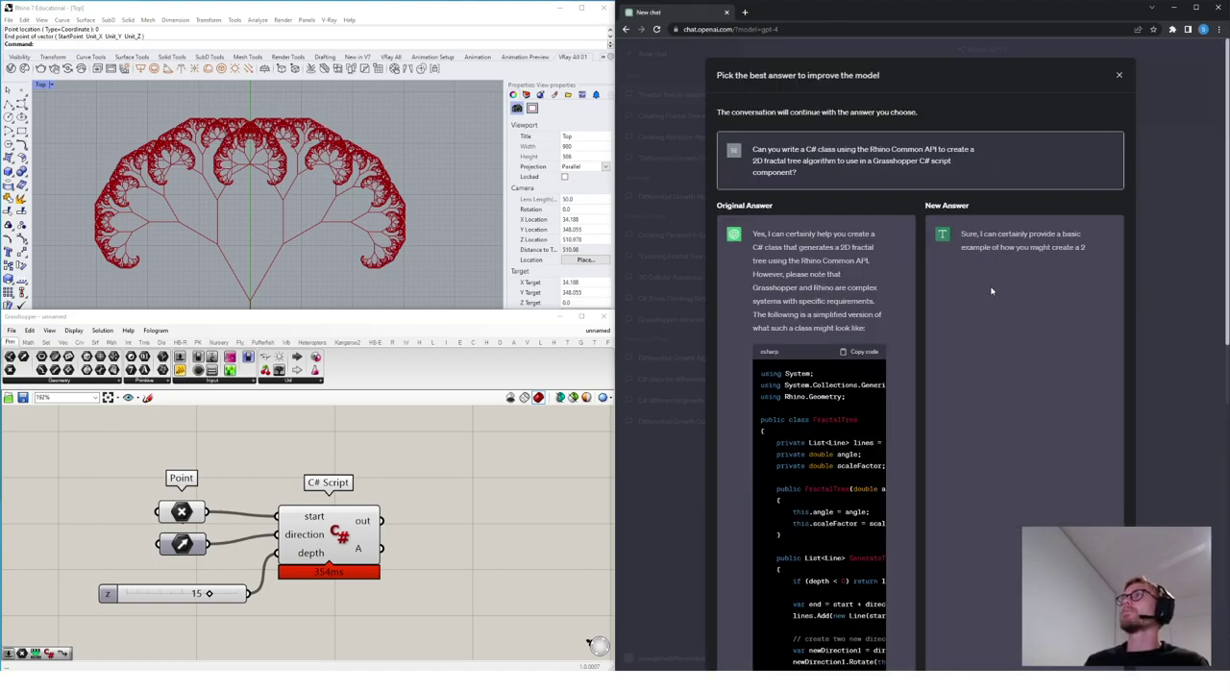